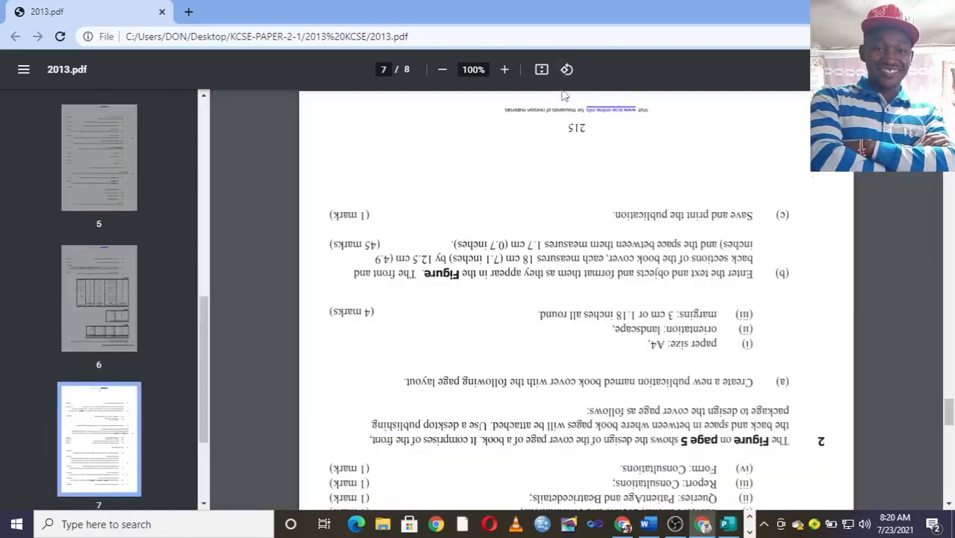
- Rotate the PDF until page 7 is upright and read the book cover instructions in question 2
{"action": "left_click", "coordinate": [569, 70]}
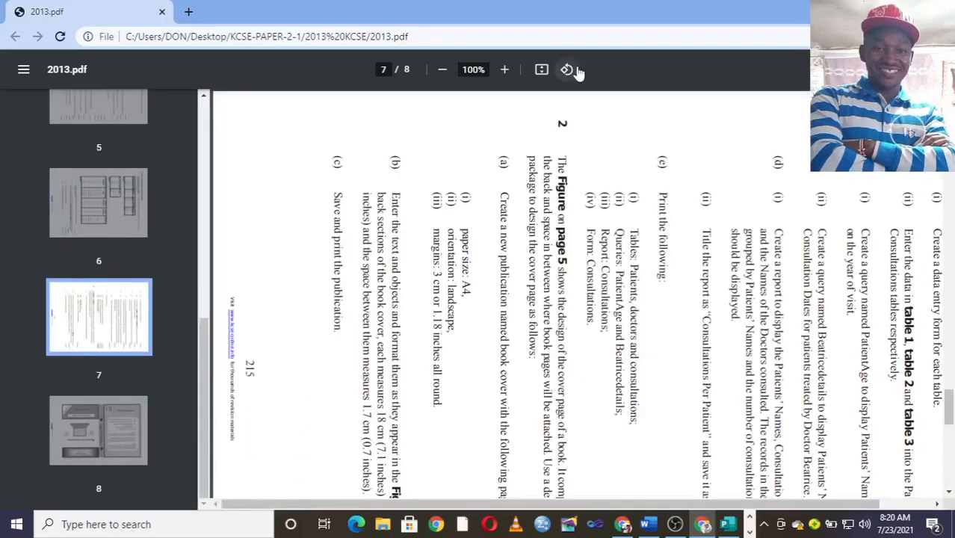
{"action": "left_click", "coordinate": [568, 70]}
{"action": "scroll", "coordinate": [612, 219], "scroll_direction": "down", "scroll_amount": 4}
{"action": "scroll", "coordinate": [611, 238], "scroll_direction": "down", "scroll_amount": 1}
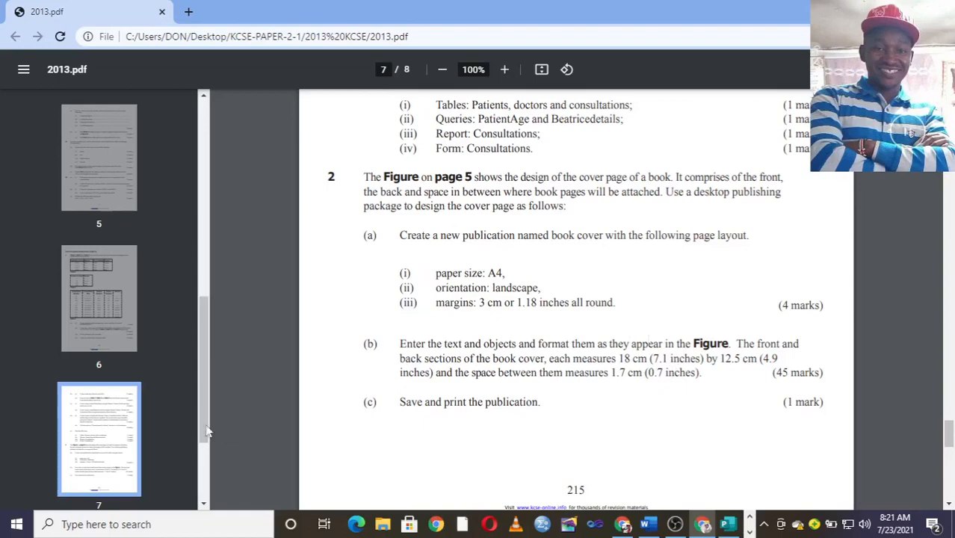
- Open page 8 of the PDF, rotate it upright and examine the book cover figure
{"action": "scroll", "coordinate": [100, 428], "scroll_direction": "down", "scroll_amount": 2}
{"action": "left_click", "coordinate": [100, 441]}
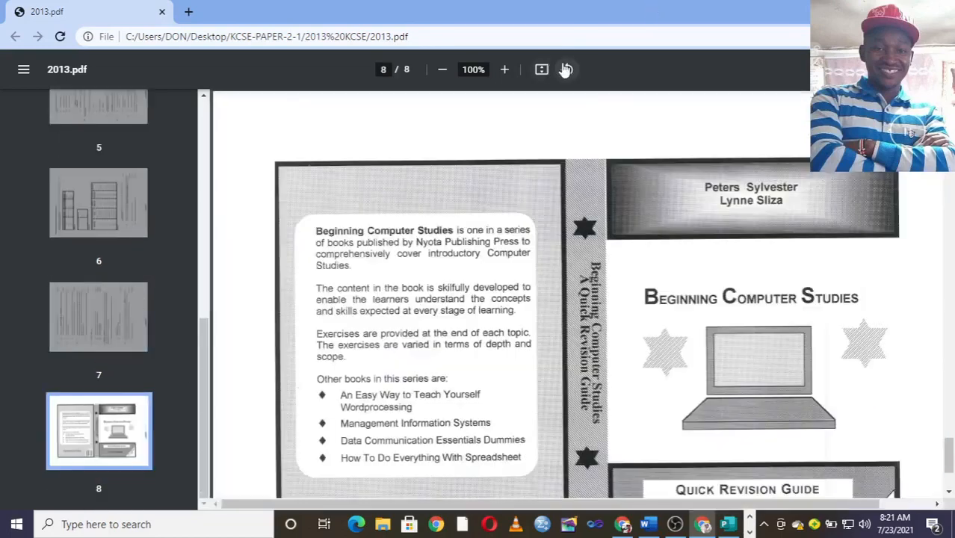
{"action": "left_click", "coordinate": [566, 69]}
{"action": "scroll", "coordinate": [556, 228], "scroll_direction": "down", "scroll_amount": 2}
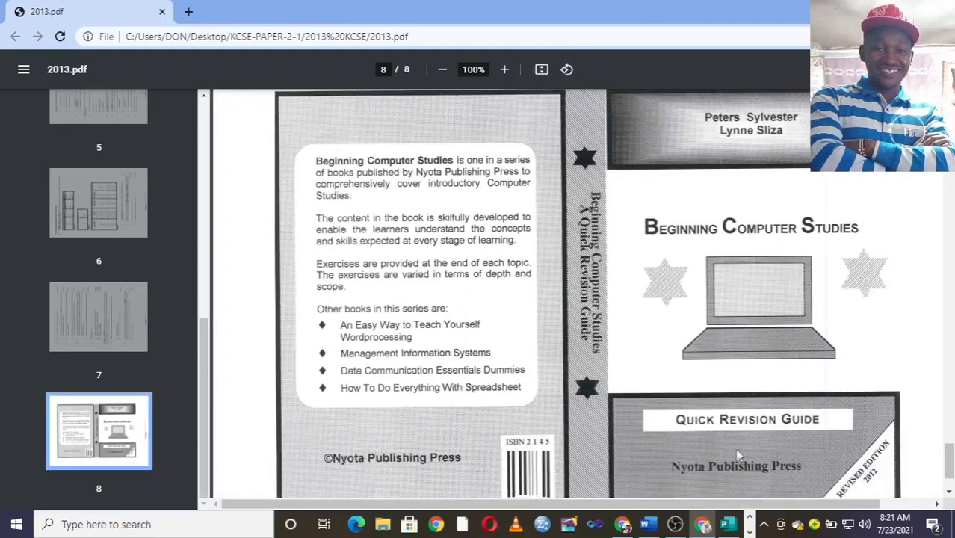
- Switch to Publisher and set the blank publication to landscape orientation and A4 page size
{"action": "left_click", "coordinate": [728, 524]}
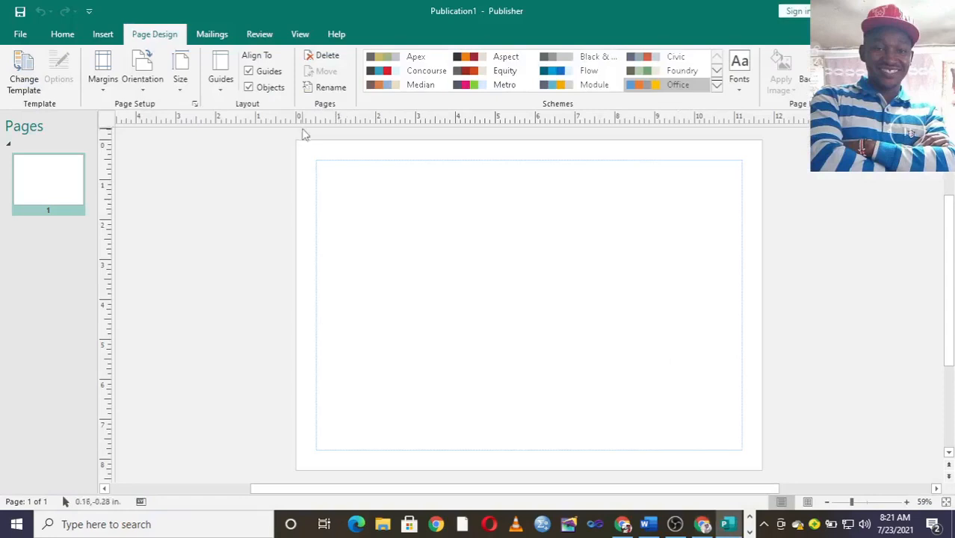
{"action": "left_click", "coordinate": [154, 94]}
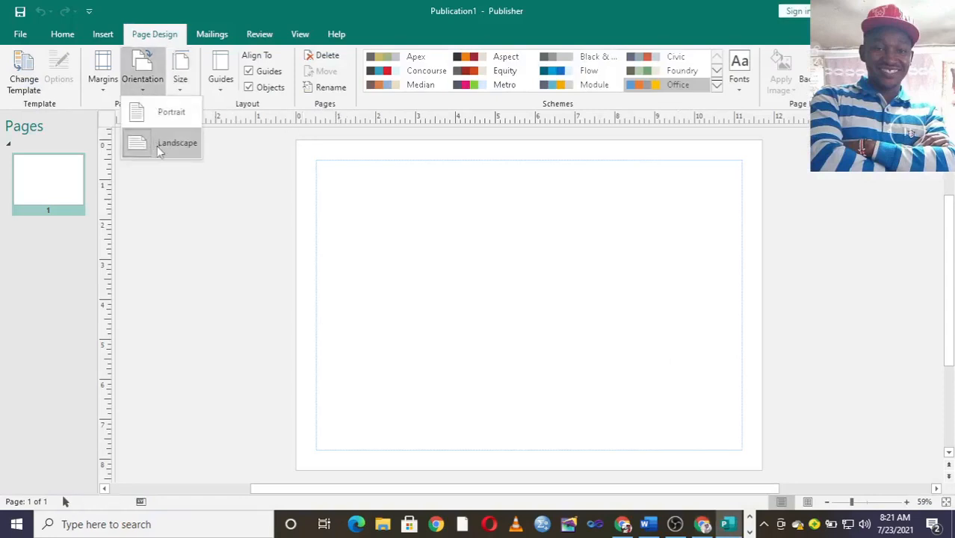
{"action": "left_click", "coordinate": [158, 147]}
{"action": "left_click", "coordinate": [180, 88]}
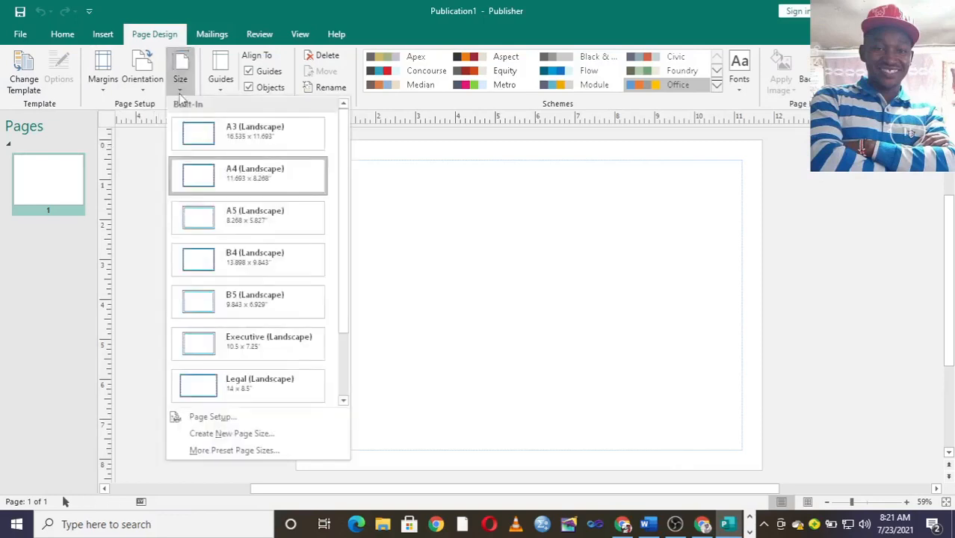
{"action": "left_click", "coordinate": [258, 178]}
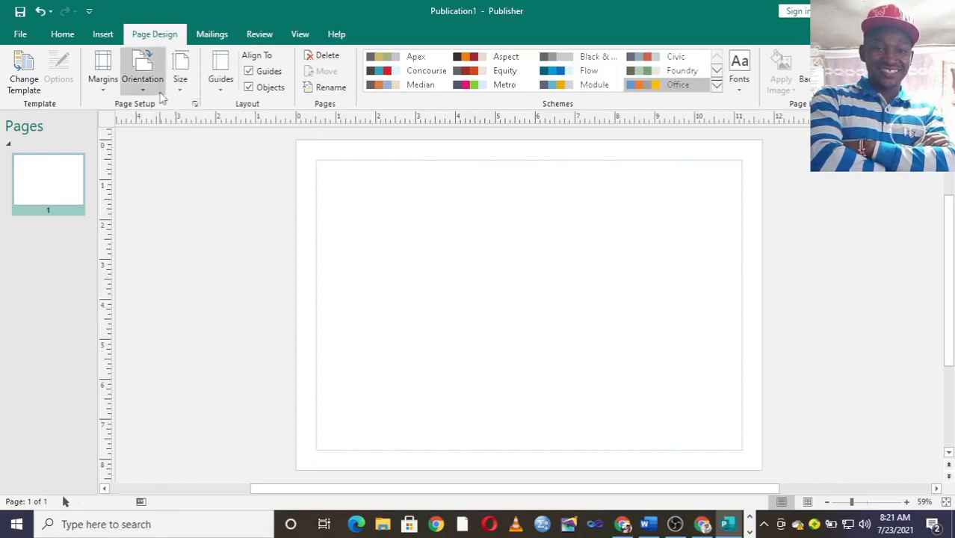
- Set custom margin guides of 0.7" for the left, right, top and bottom of the page
{"action": "left_click", "coordinate": [114, 93]}
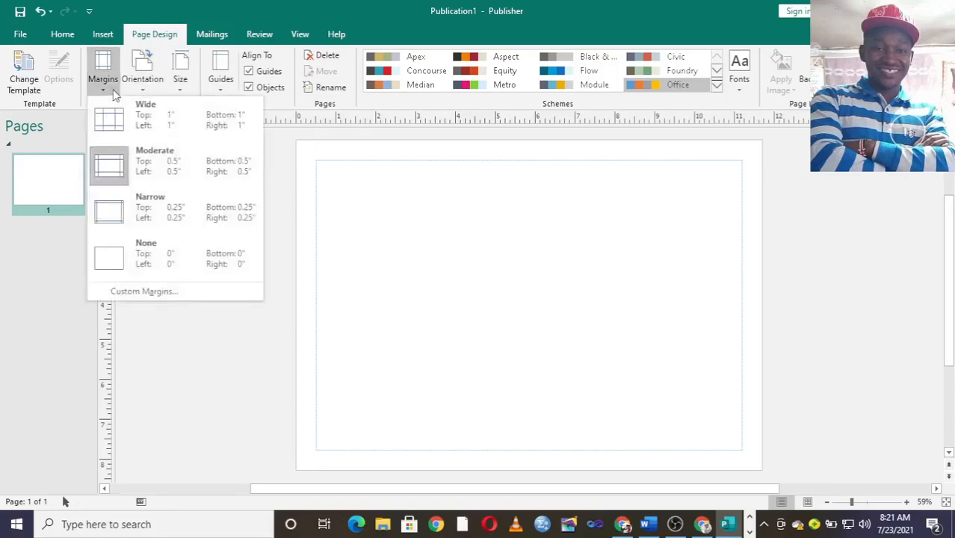
{"action": "left_click", "coordinate": [144, 291]}
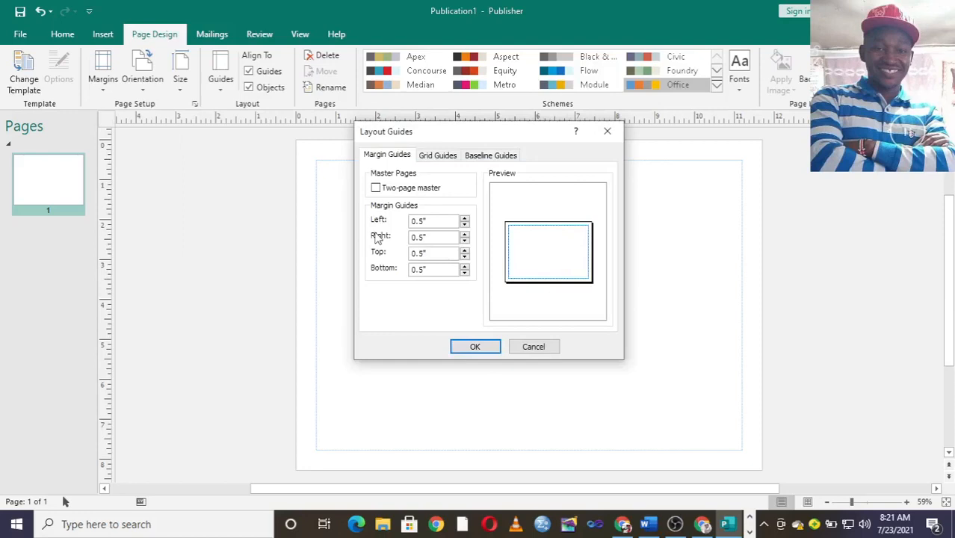
{"action": "left_click", "coordinate": [423, 221]}
{"action": "key", "text": "BackSpace"}
{"action": "type", "text": "7"}
{"action": "left_click", "coordinate": [423, 237]}
{"action": "key", "text": "BackSpace"}
{"action": "type", "text": "7"}
{"action": "double_click", "coordinate": [421, 253]}
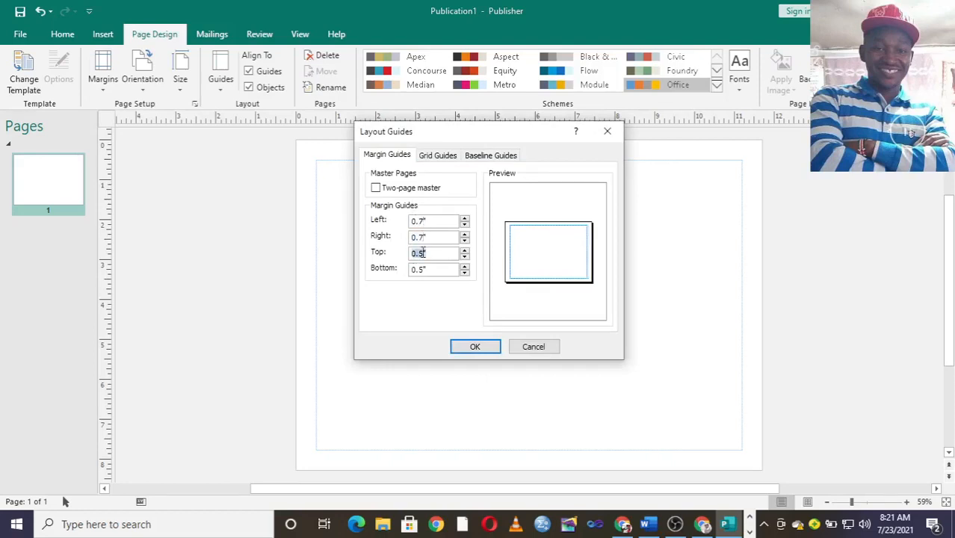
{"action": "type", "text": "0.7"}
{"action": "left_click", "coordinate": [425, 270]}
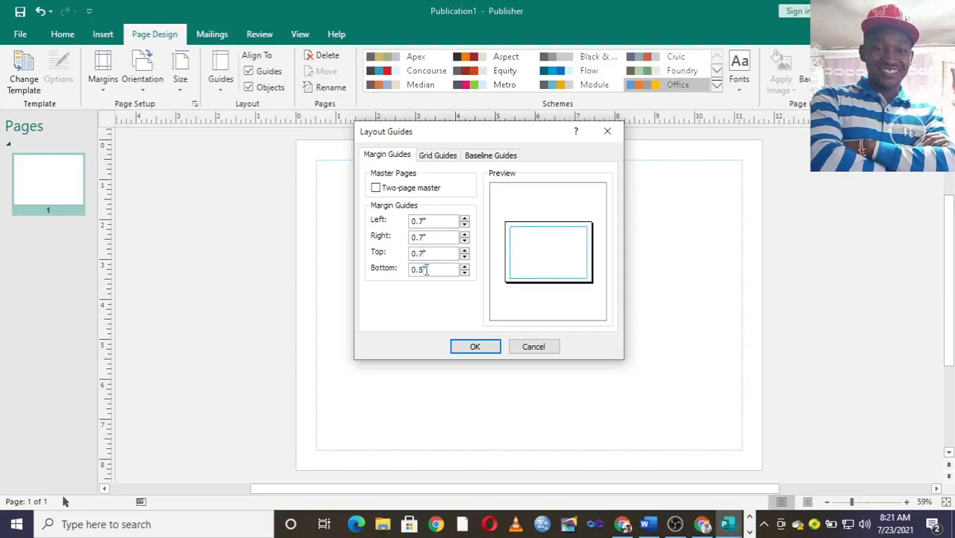
{"action": "key", "text": "BackSpace"}
{"action": "type", "text": "7"}
{"action": "left_click", "coordinate": [458, 347]}
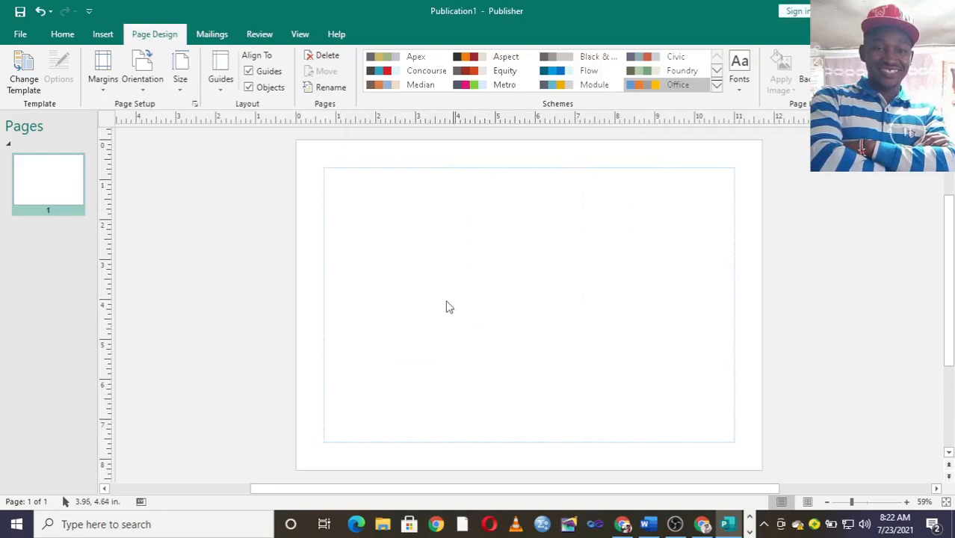
- Create a custom page size with a width of 12.5" and a height of 7.1"
{"action": "left_click", "coordinate": [185, 93]}
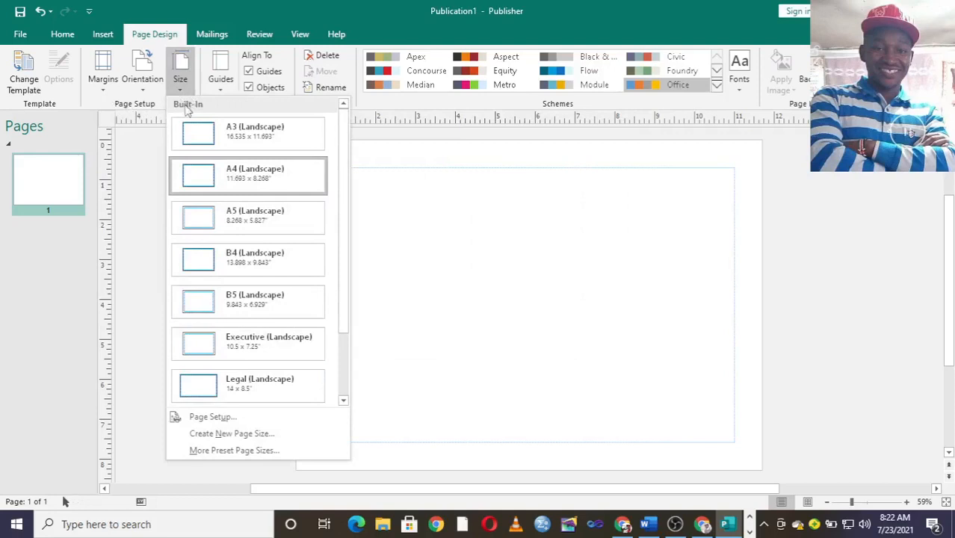
{"action": "left_click", "coordinate": [238, 434]}
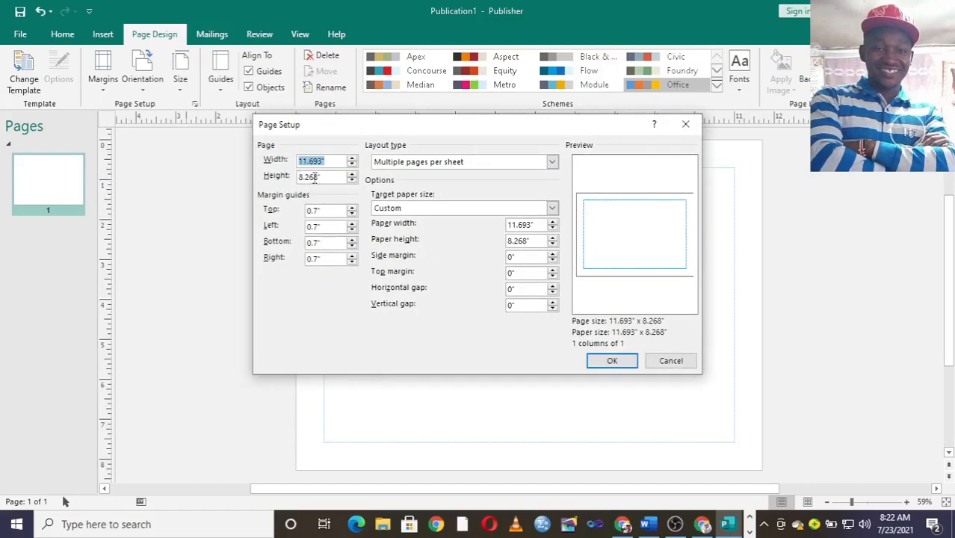
{"action": "double_click", "coordinate": [314, 177]}
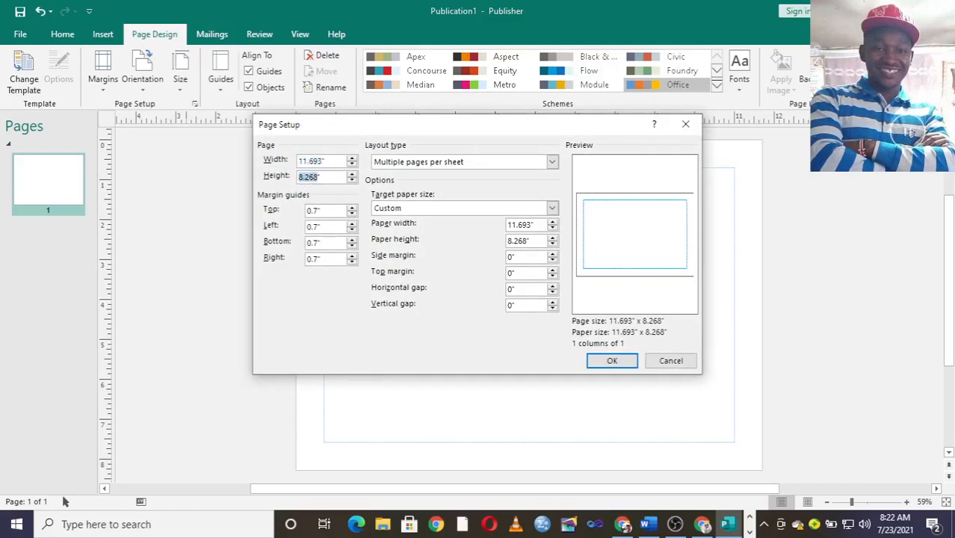
{"action": "type", "text": "7.1"}
{"action": "left_click_drag", "start_coordinate": [324, 163], "coordinate": [260, 149]}
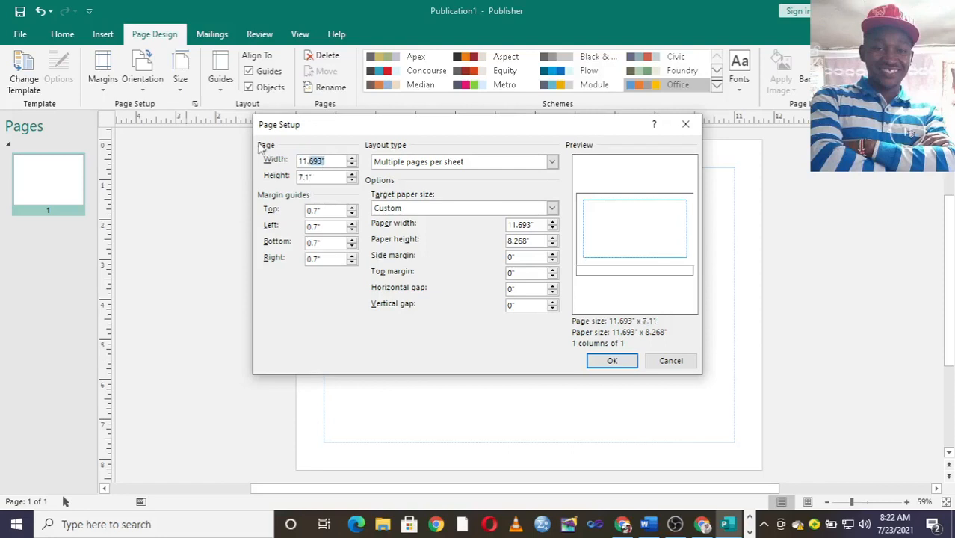
{"action": "key", "text": "BackSpace"}
{"action": "key", "text": "BackSpace"}
{"action": "key", "text": "BackSpace"}
{"action": "key", "text": "BackSpace"}
{"action": "type", "text": "12.5"}
{"action": "left_click", "coordinate": [612, 361]}
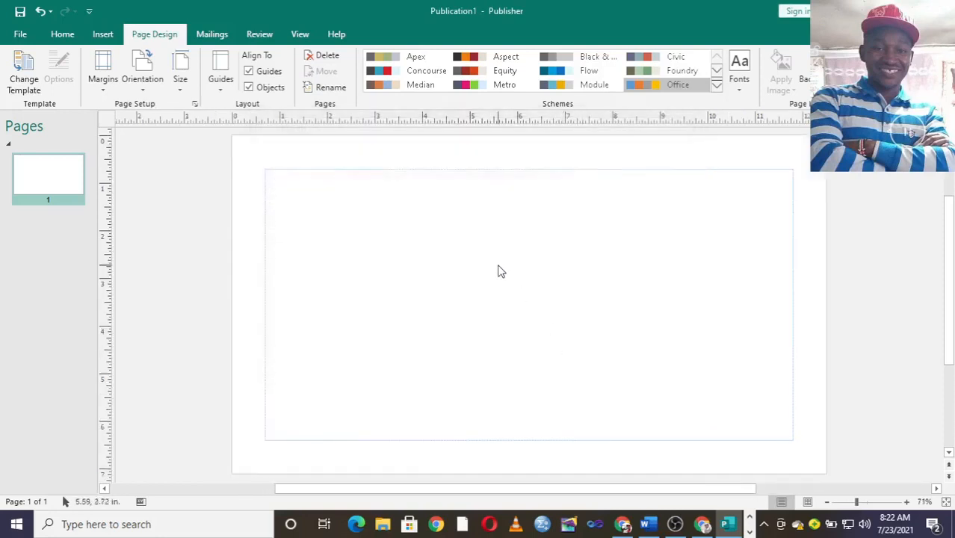
- Start saving the publication to the Desktop and create and open a new folder there named "2013 kcse materials"
{"action": "left_click", "coordinate": [20, 12]}
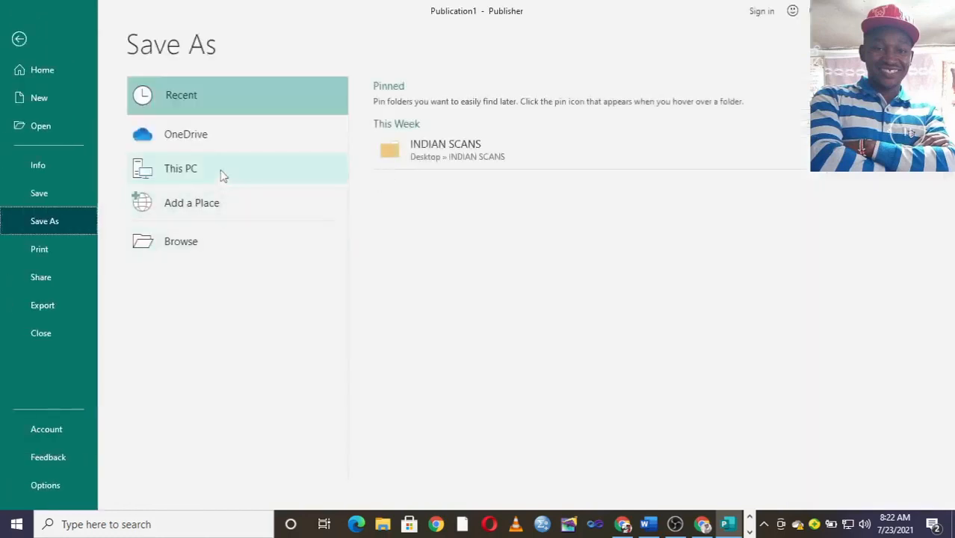
{"action": "left_click", "coordinate": [223, 173]}
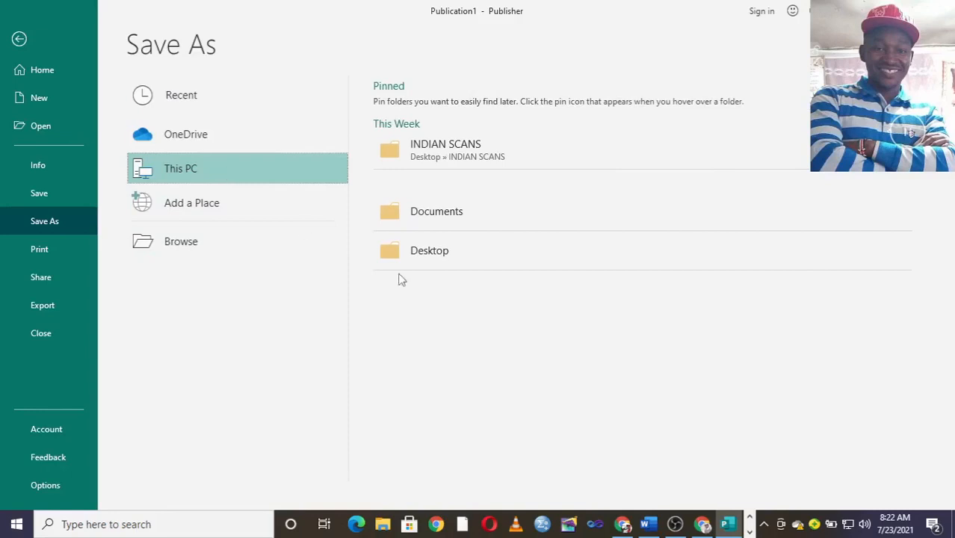
{"action": "left_click", "coordinate": [439, 249]}
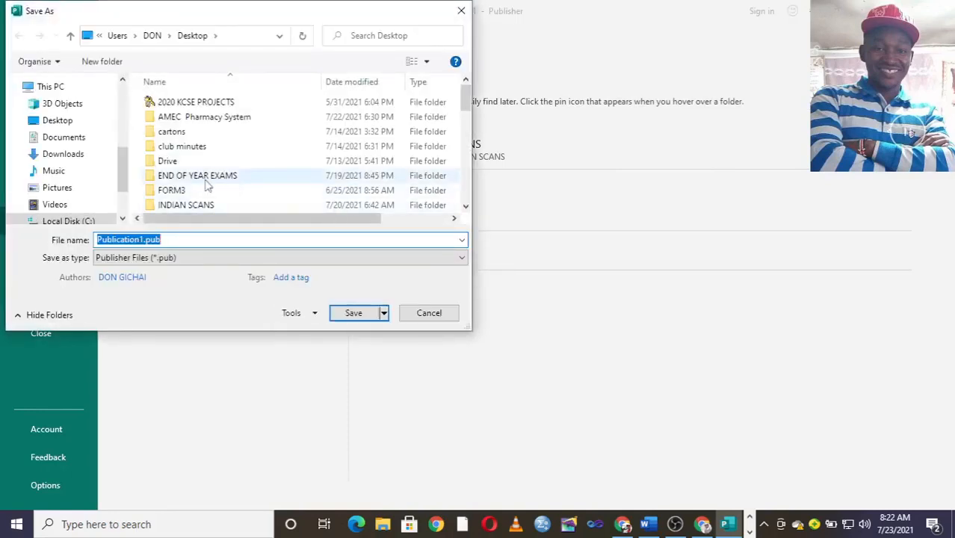
{"action": "left_click", "coordinate": [98, 61]}
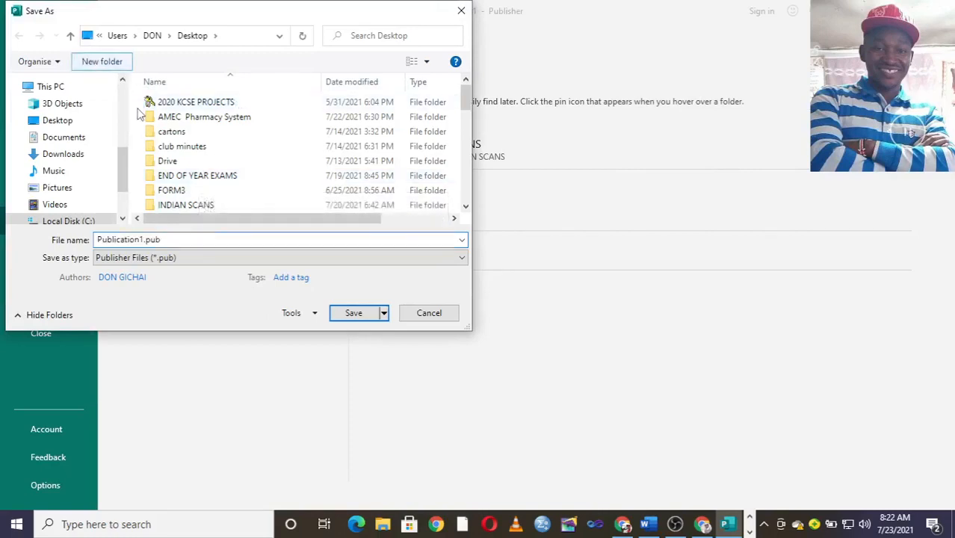
{"action": "type", "text": "2"}
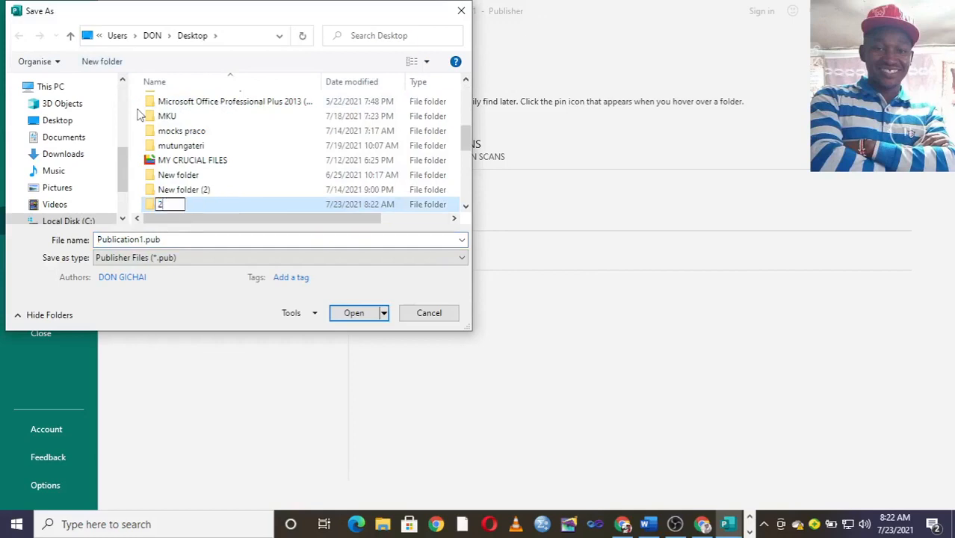
{"action": "type", "text": "013 kcse ma"}
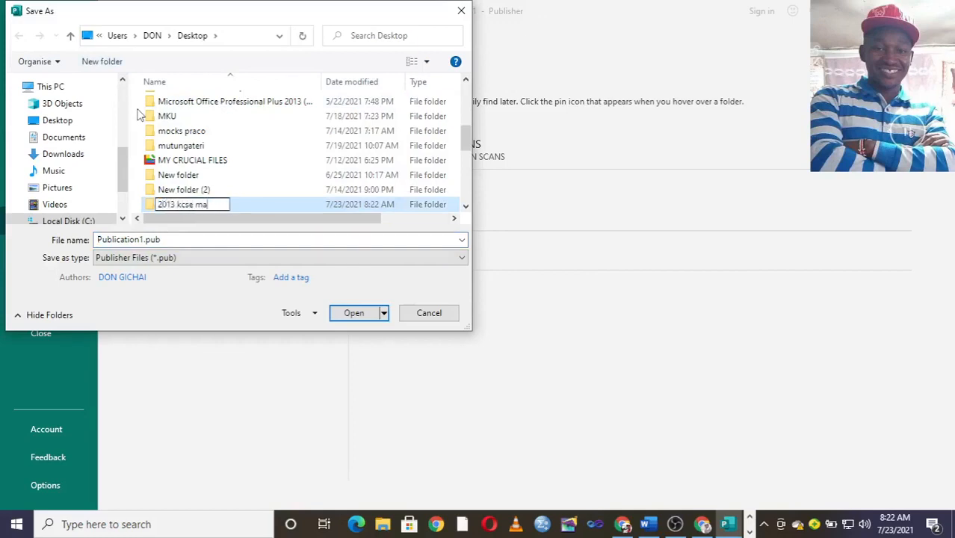
{"action": "type", "text": "terials"}
{"action": "key", "text": "Return"}
{"action": "double_click", "coordinate": [284, 205]}
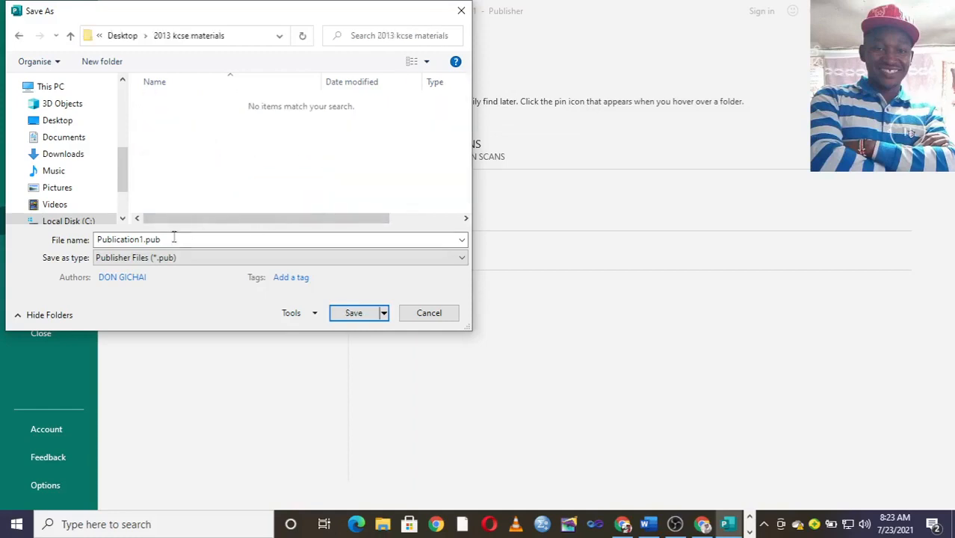
- Save the publication in this folder under the file name "Book Cover"
{"action": "type", "text": "Book C"}
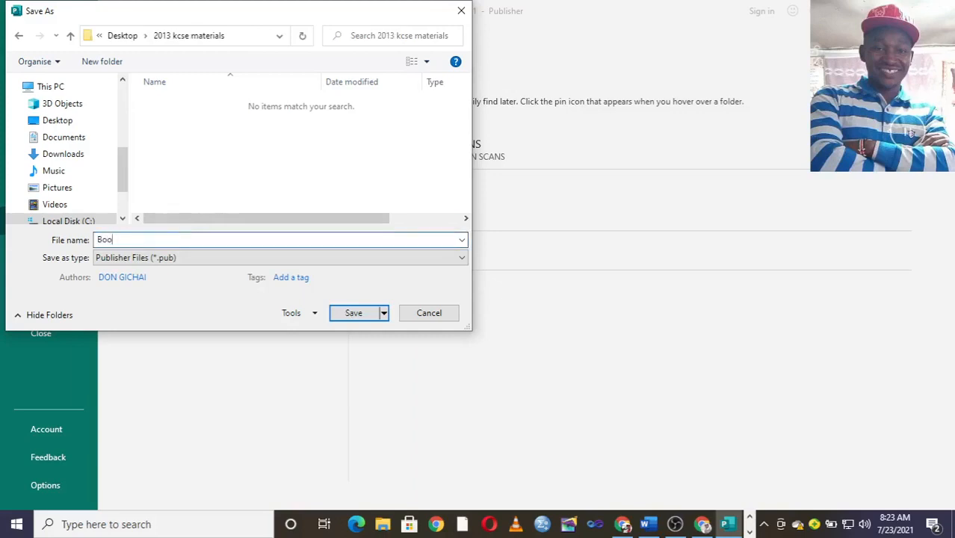
{"action": "type", "text": "overs"}
{"action": "left_click", "coordinate": [337, 318]}
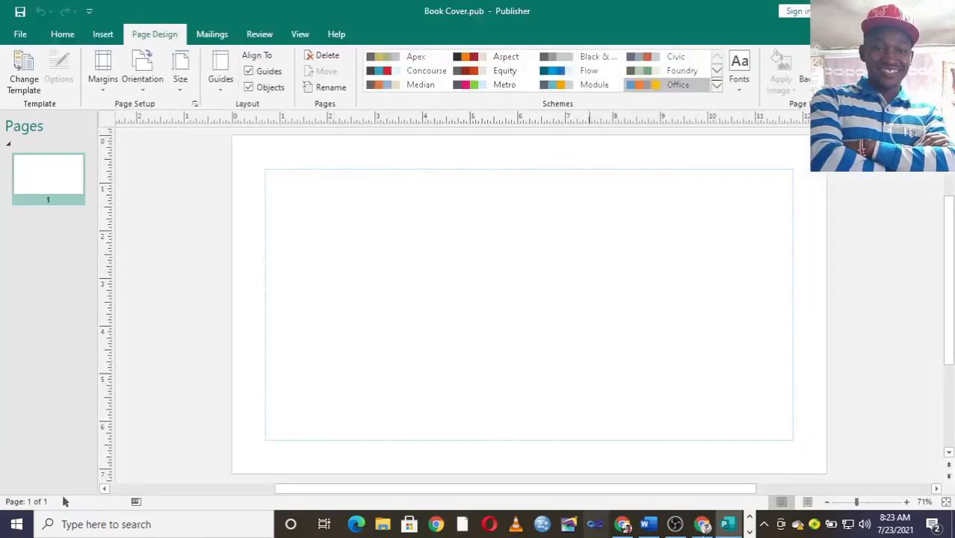
- Check the cover figure in the PDF, and place two vertical ruler guides at about 5.5 and 7.4 inches in Publisher to mark the spine
{"action": "left_click", "coordinate": [702, 524]}
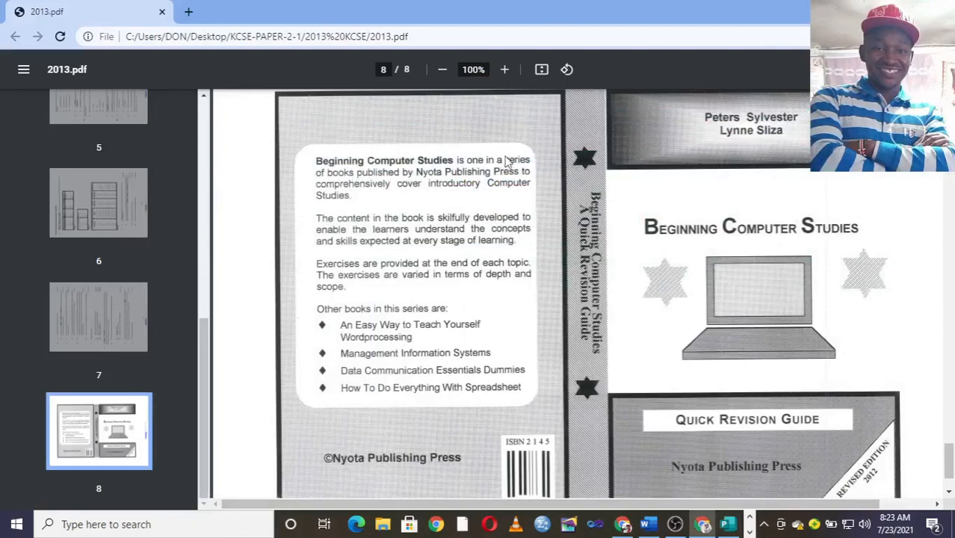
{"action": "left_click", "coordinate": [729, 525]}
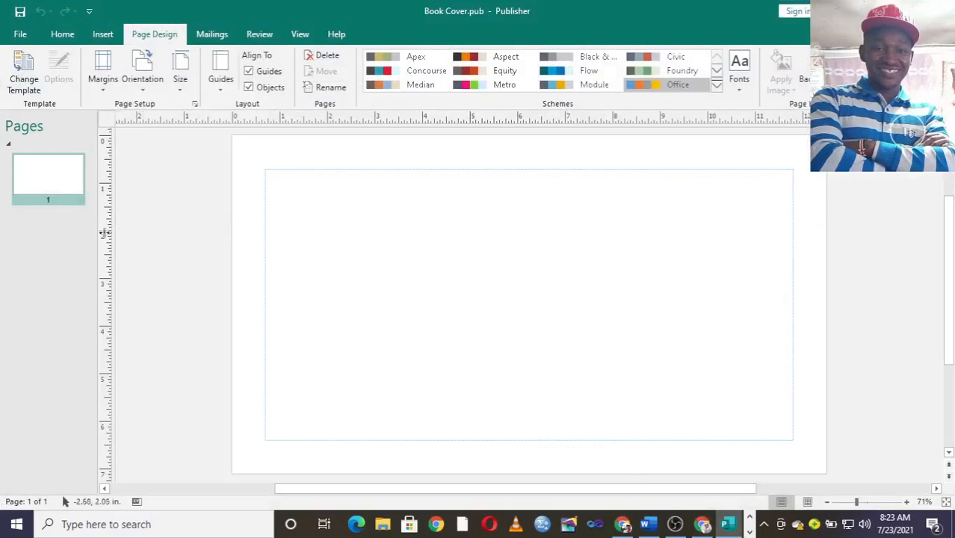
{"action": "left_click_drag", "start_coordinate": [107, 234], "coordinate": [517, 246]}
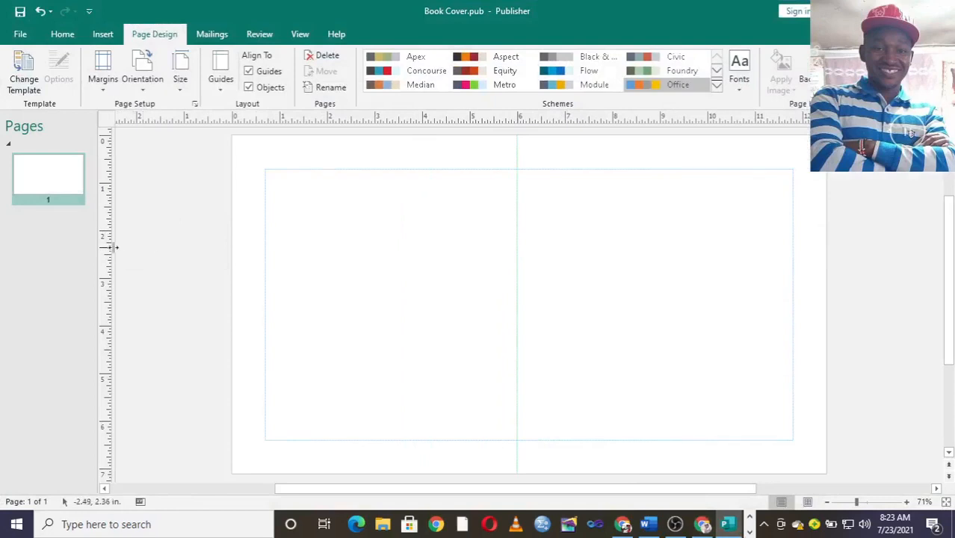
{"action": "left_click_drag", "start_coordinate": [111, 245], "coordinate": [631, 252]}
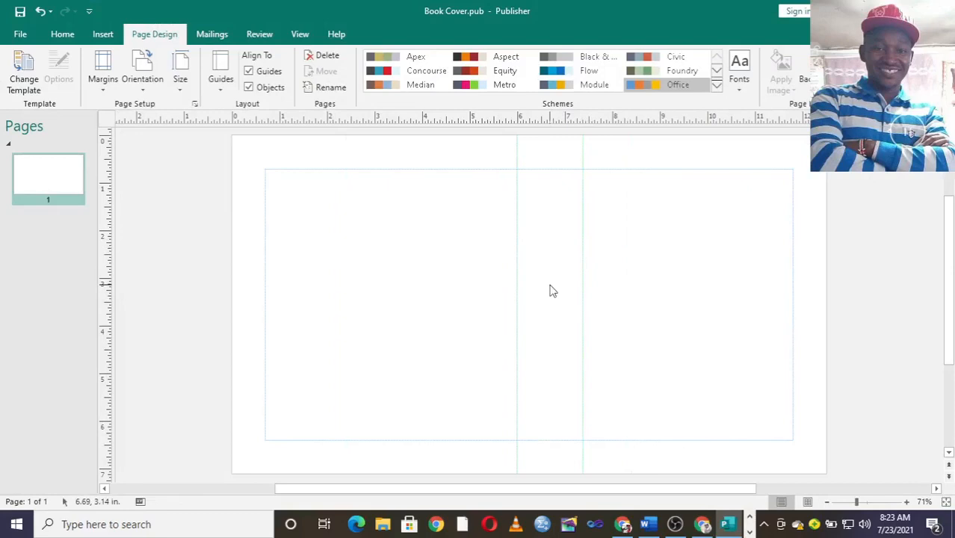
{"action": "left_click_drag", "start_coordinate": [516, 272], "coordinate": [495, 271]}
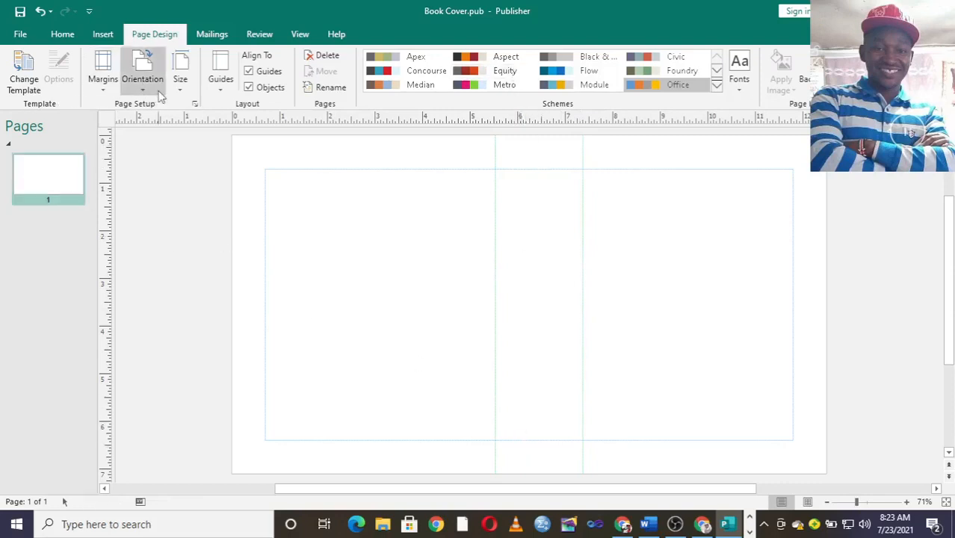
- Draw a back cover rectangle about 4.9 x 5.7 inches up to the first guide and a front cover rectangle about 4.5 x 5.8 inches beyond the second guide
{"action": "left_click", "coordinate": [109, 34]}
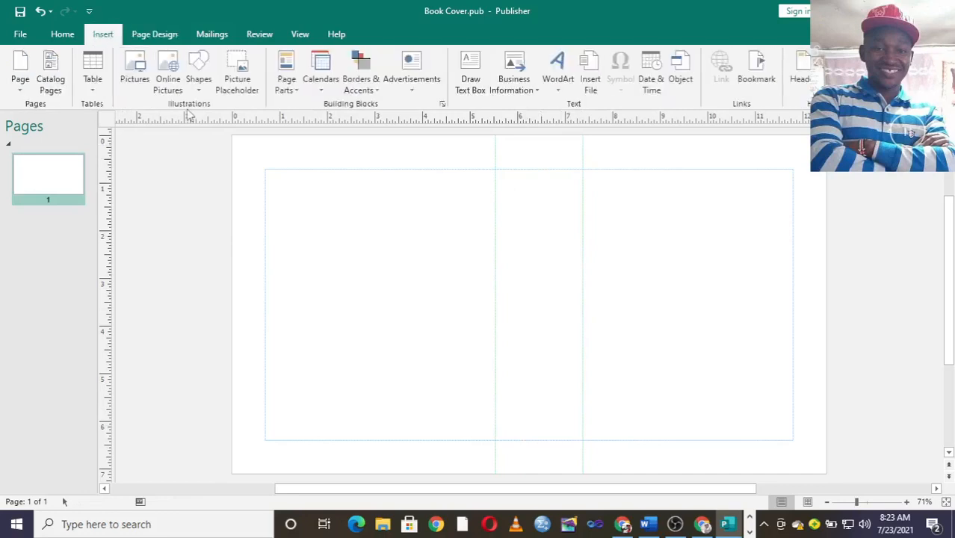
{"action": "left_click", "coordinate": [200, 86]}
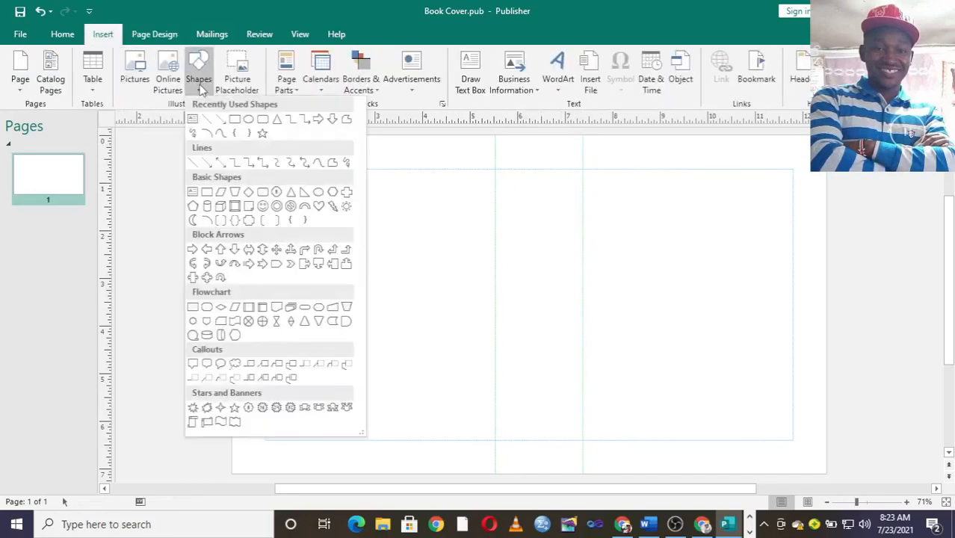
{"action": "left_click", "coordinate": [238, 122]}
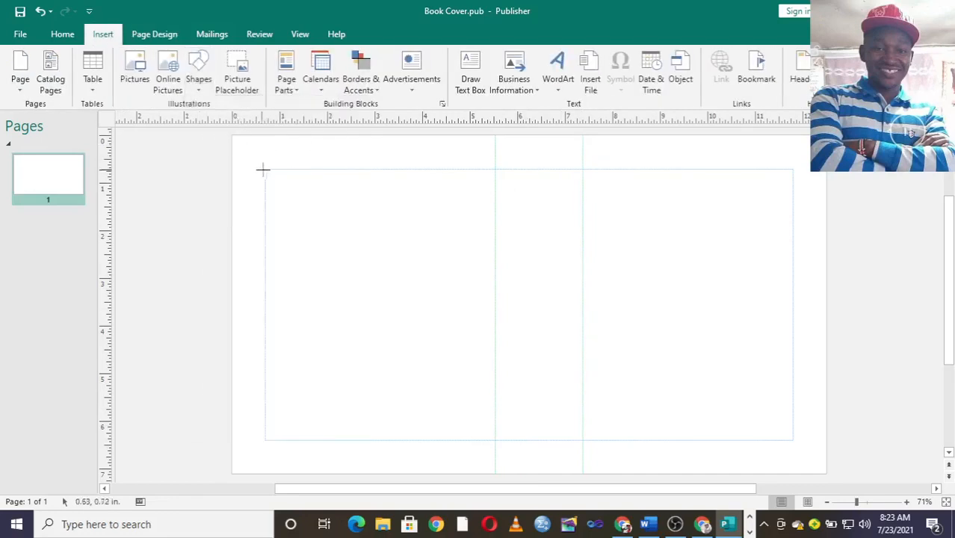
{"action": "left_click_drag", "start_coordinate": [263, 170], "coordinate": [495, 441]}
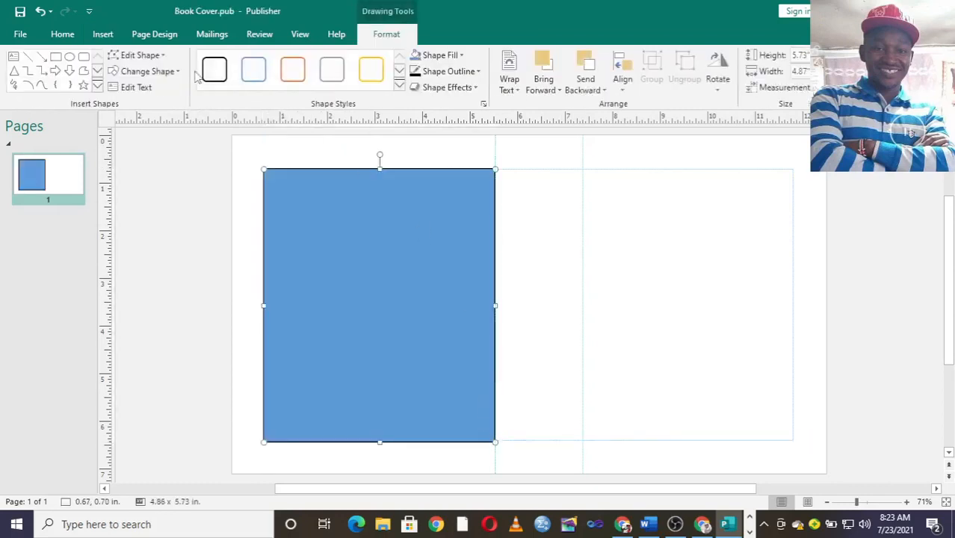
{"action": "left_click", "coordinate": [56, 57]}
{"action": "left_click_drag", "start_coordinate": [580, 165], "coordinate": [791, 441]}
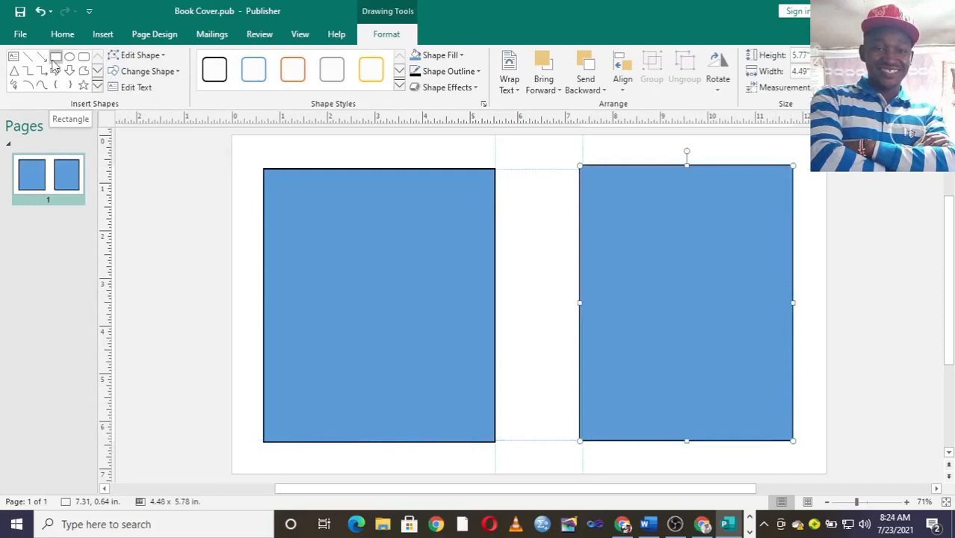
- Apply the white-filled, black-outlined shape style to the front cover and back cover rectangles
{"action": "left_click", "coordinate": [214, 68]}
{"action": "left_click", "coordinate": [475, 224]}
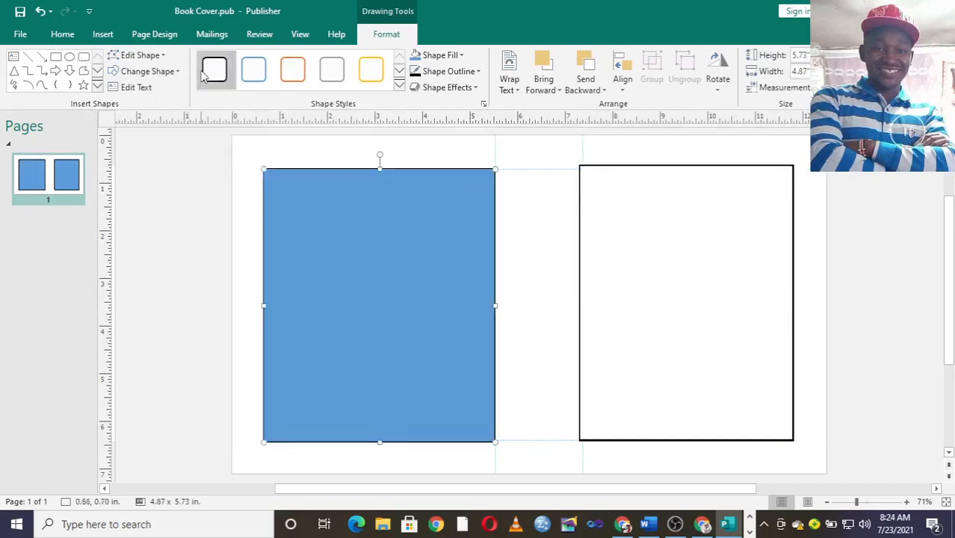
{"action": "left_click", "coordinate": [203, 72]}
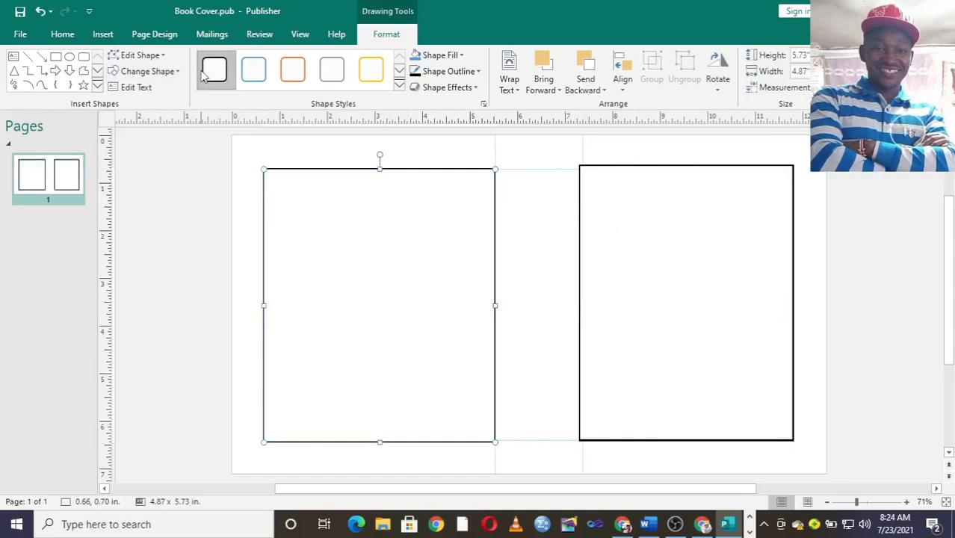
- Draw a rounded rectangle about 4.5 x 3.5 inches in the upper part of the back cover and give it the black-outline style
{"action": "left_click", "coordinate": [84, 56]}
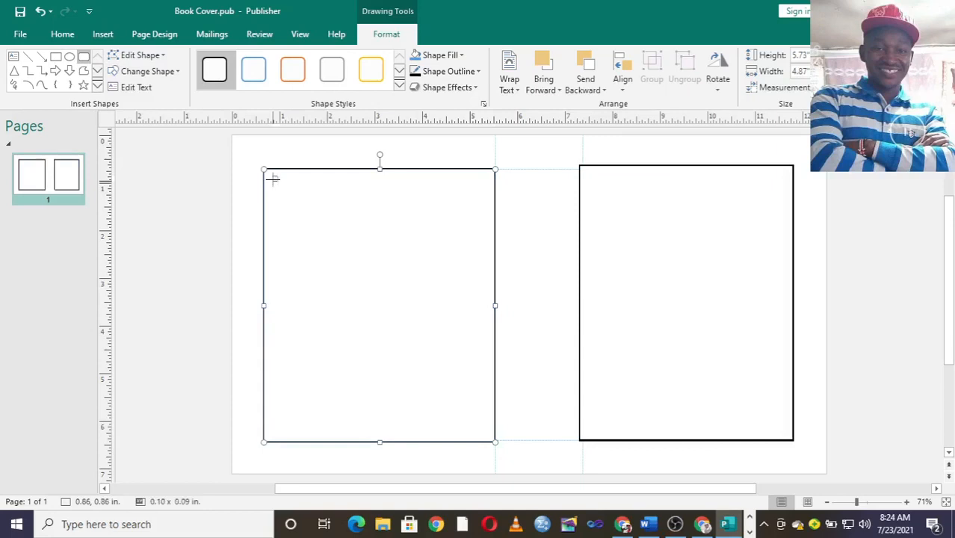
{"action": "left_click_drag", "start_coordinate": [274, 180], "coordinate": [485, 346]}
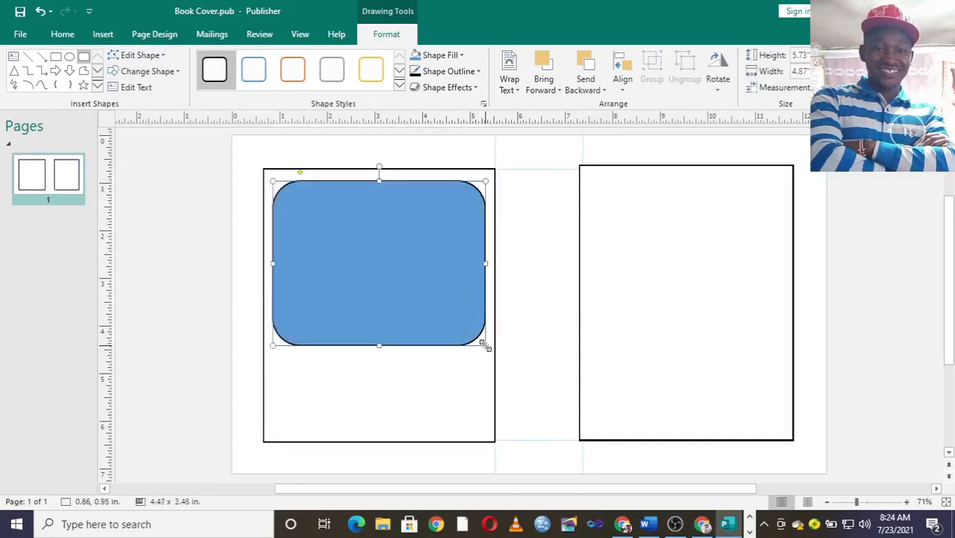
{"action": "left_click", "coordinate": [214, 70]}
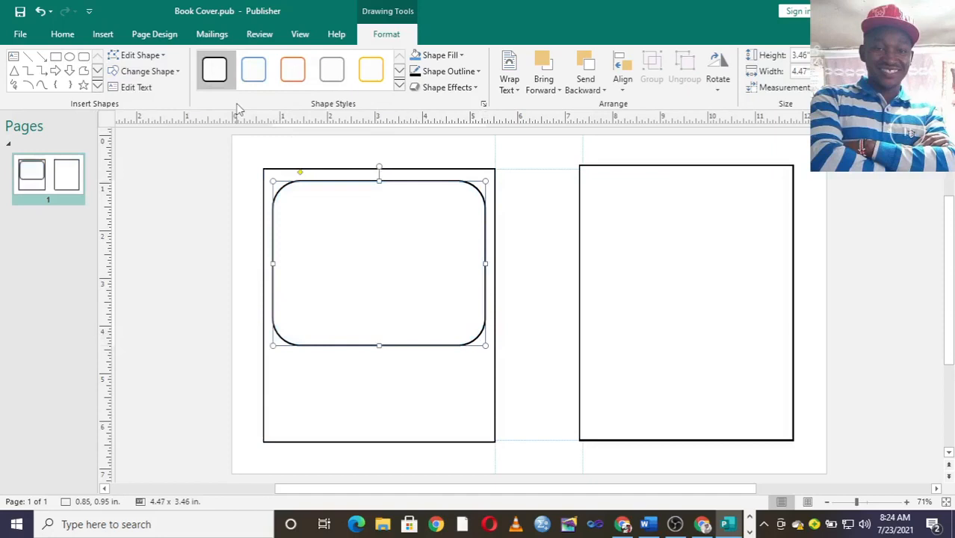
- Draw a rectangle about 4.5 x 1 inch across the top of the front cover and apply the black-outline style
{"action": "left_click", "coordinate": [56, 57]}
{"action": "mouse_move", "coordinate": [579, 166]}
{"action": "left_mouse_down"}
{"action": "mouse_move", "coordinate": [717, 223]}
{"action": "mouse_move", "coordinate": [793, 210]}
{"action": "left_mouse_up"}
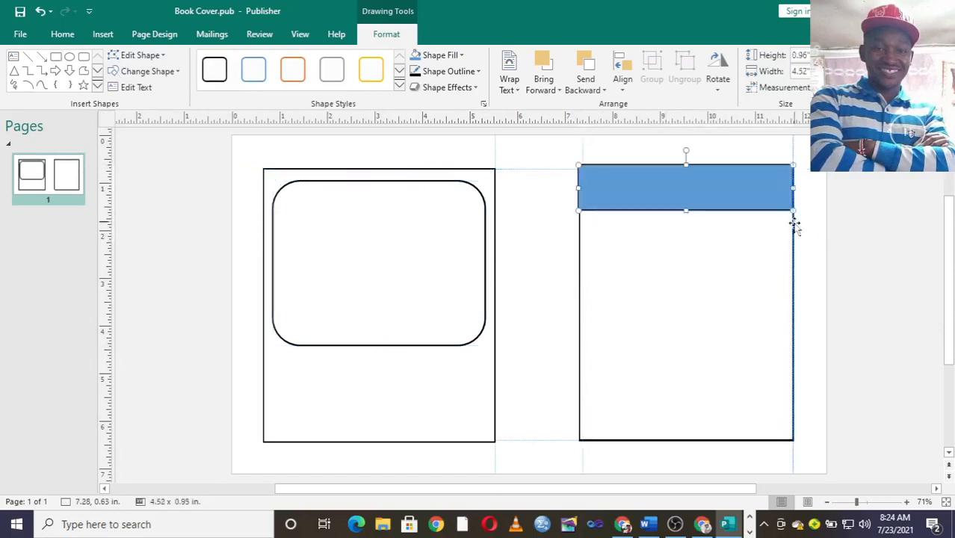
{"action": "left_click", "coordinate": [215, 69]}
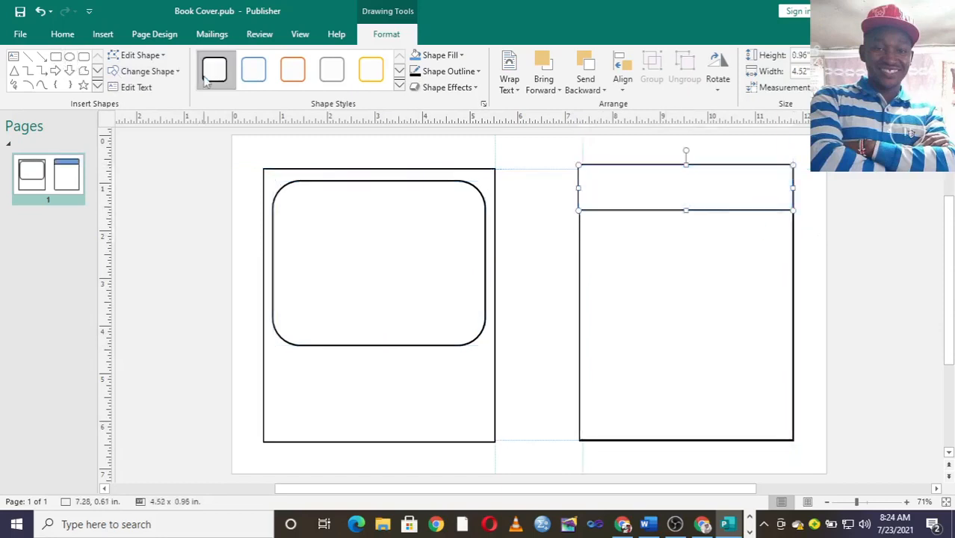
- Draw a rectangle across the bottom of the front cover, enlarge it to about 4.5 x 1.7 inches, and apply the black-outline style
{"action": "left_click", "coordinate": [55, 56]}
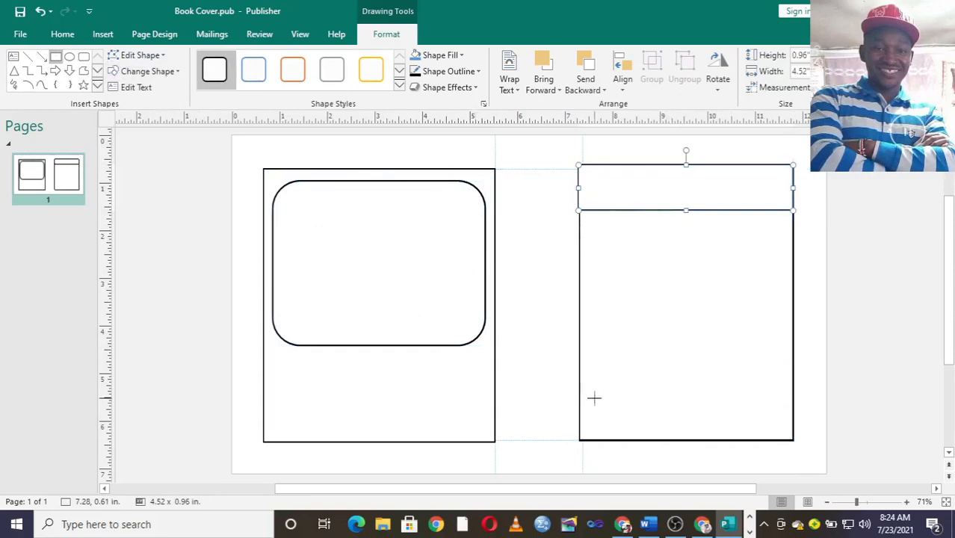
{"action": "mouse_move", "coordinate": [580, 375]}
{"action": "left_mouse_down"}
{"action": "mouse_move", "coordinate": [757, 437]}
{"action": "mouse_move", "coordinate": [793, 440]}
{"action": "left_mouse_up"}
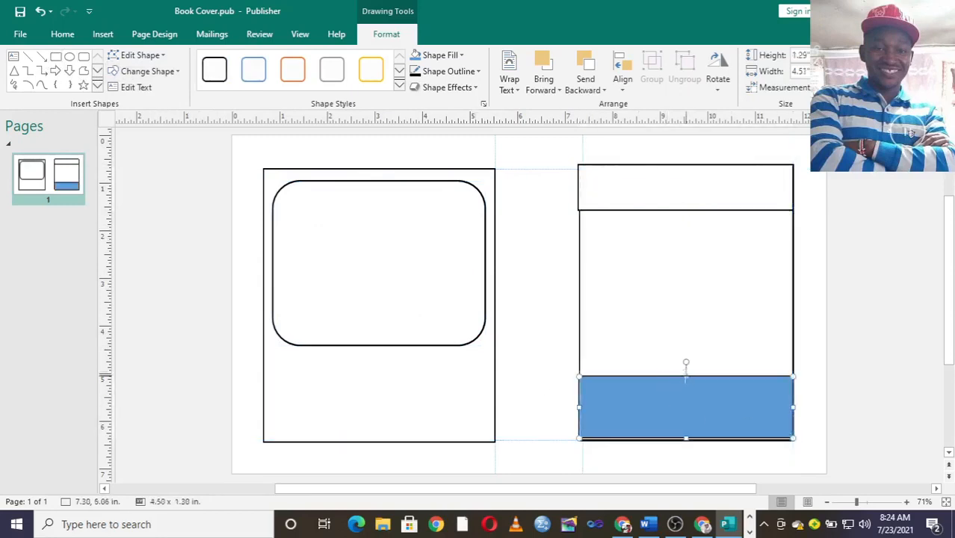
{"action": "left_click_drag", "start_coordinate": [686, 375], "coordinate": [680, 356]}
{"action": "left_click", "coordinate": [214, 69]}
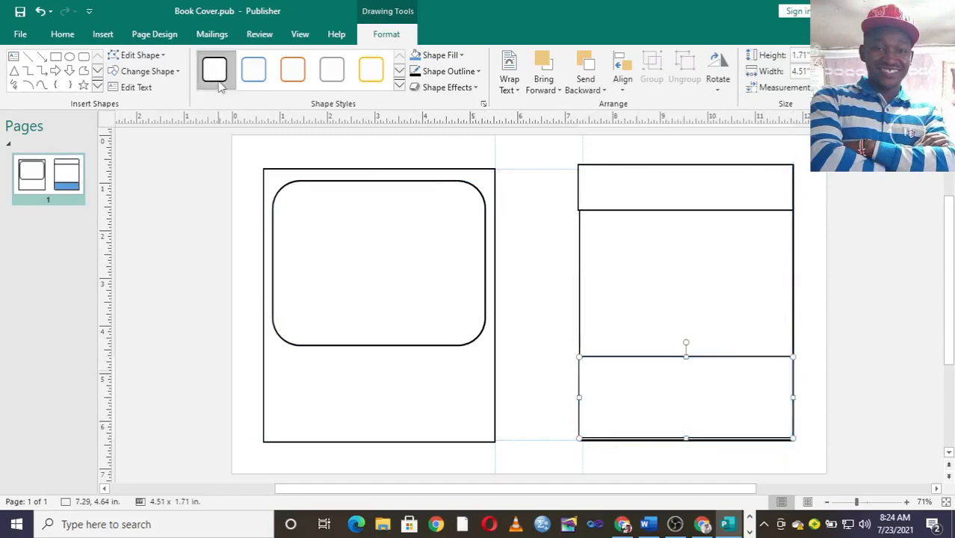
- Check the cover figure in the PDF, and select the back cover's outer rectangle in Publisher
{"action": "left_click", "coordinate": [703, 524]}
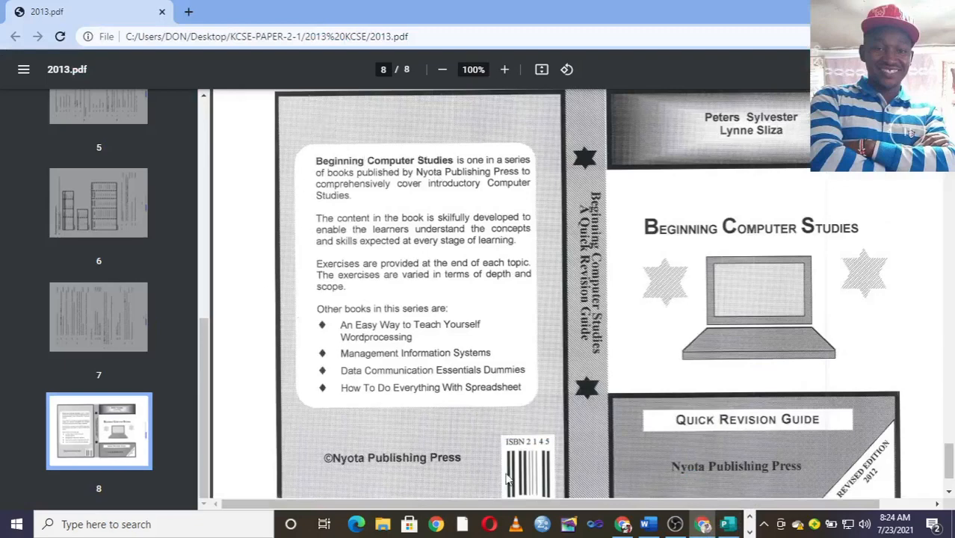
{"action": "left_click", "coordinate": [727, 524]}
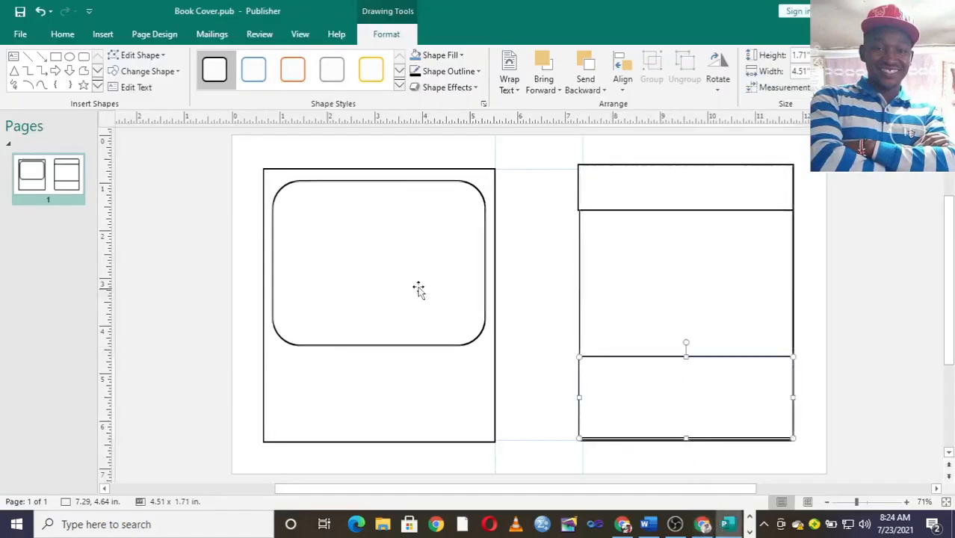
{"action": "left_click", "coordinate": [347, 248]}
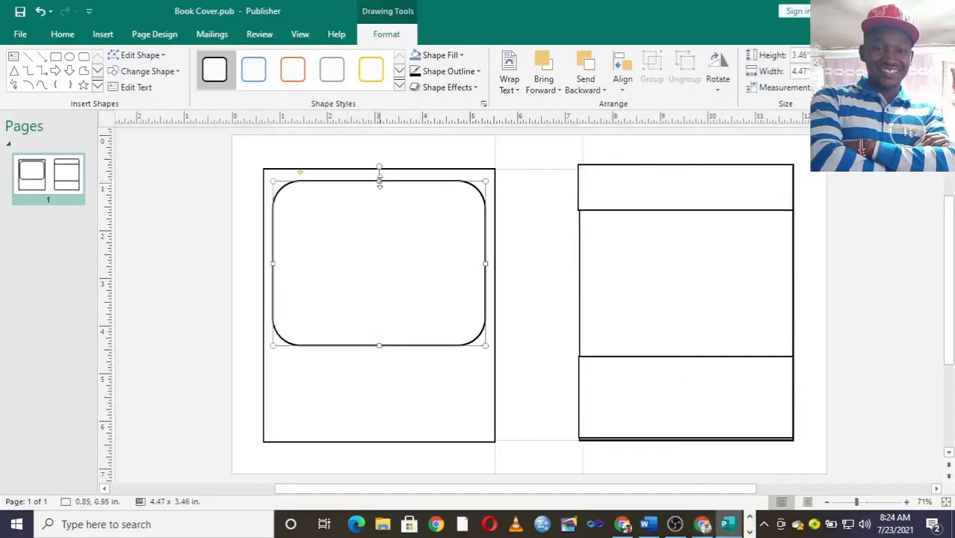
{"action": "left_click", "coordinate": [429, 179]}
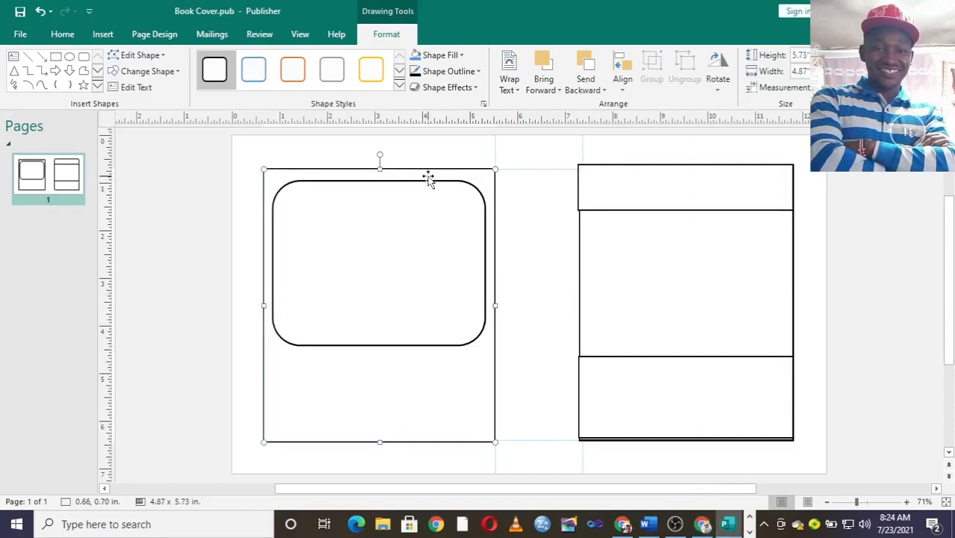
{"action": "left_click", "coordinate": [461, 57]}
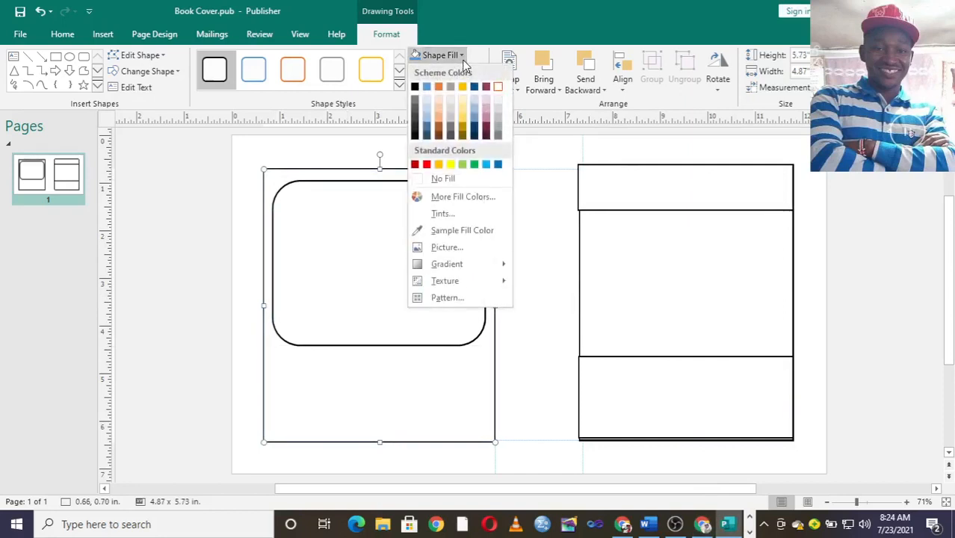
{"action": "left_click", "coordinate": [471, 198]}
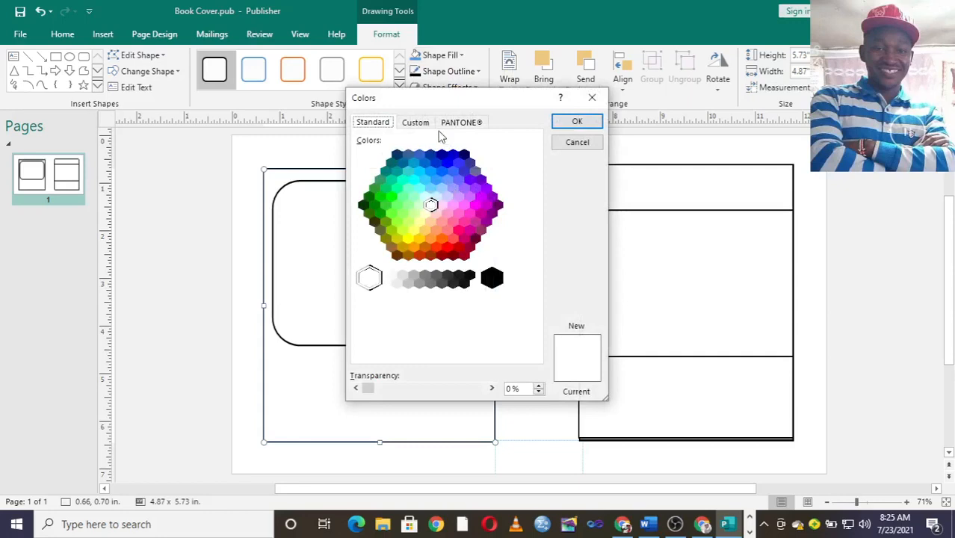
{"action": "left_click", "coordinate": [415, 123]}
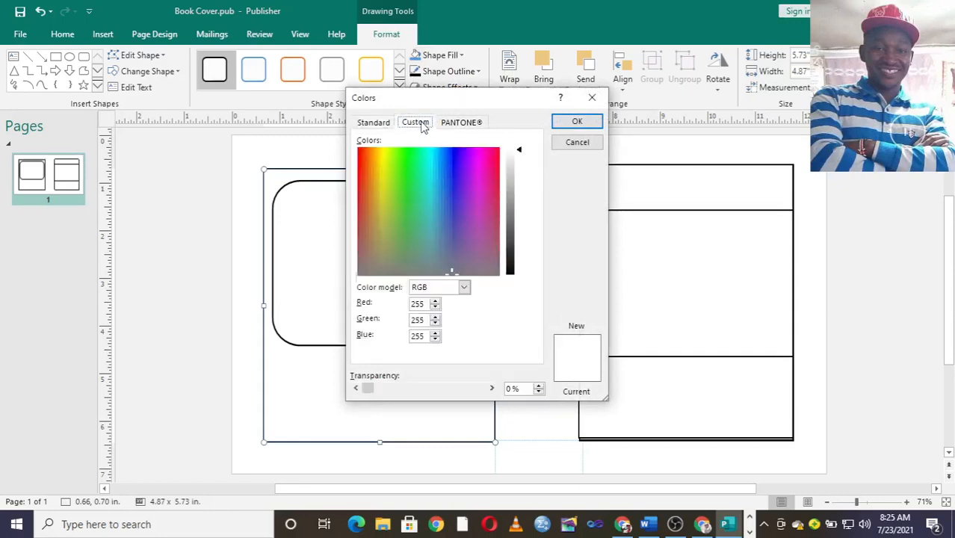
{"action": "left_click", "coordinate": [373, 123]}
{"action": "left_click", "coordinate": [461, 122]}
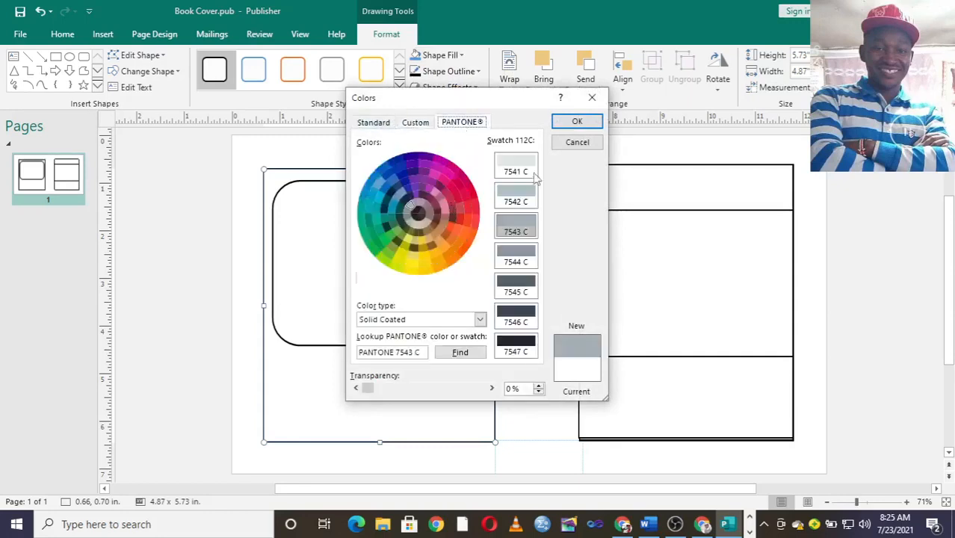
{"action": "left_click", "coordinate": [590, 97]}
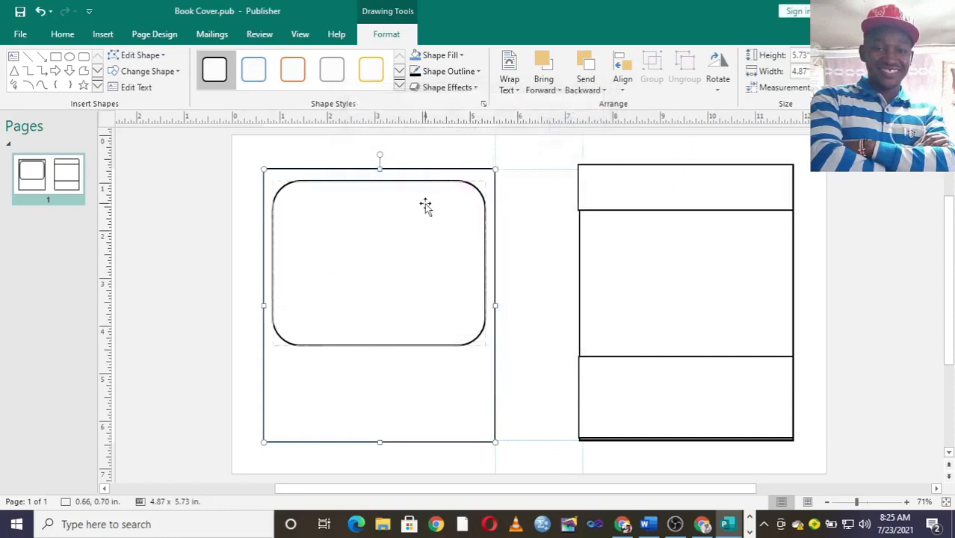
- Apply the first bevel preset of the second row to the back cover's outer rectangle
{"action": "left_click", "coordinate": [470, 89]}
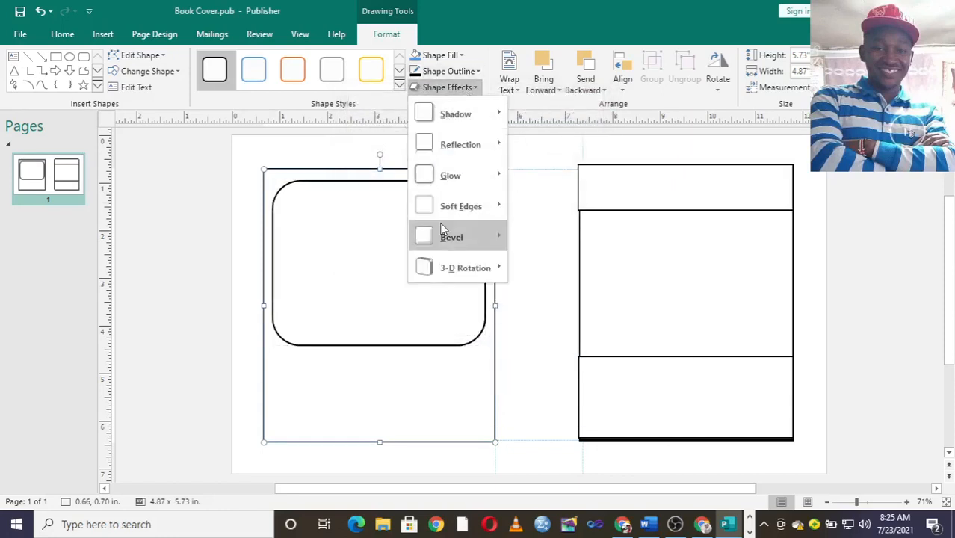
{"action": "mouse_move", "coordinate": [441, 239]}
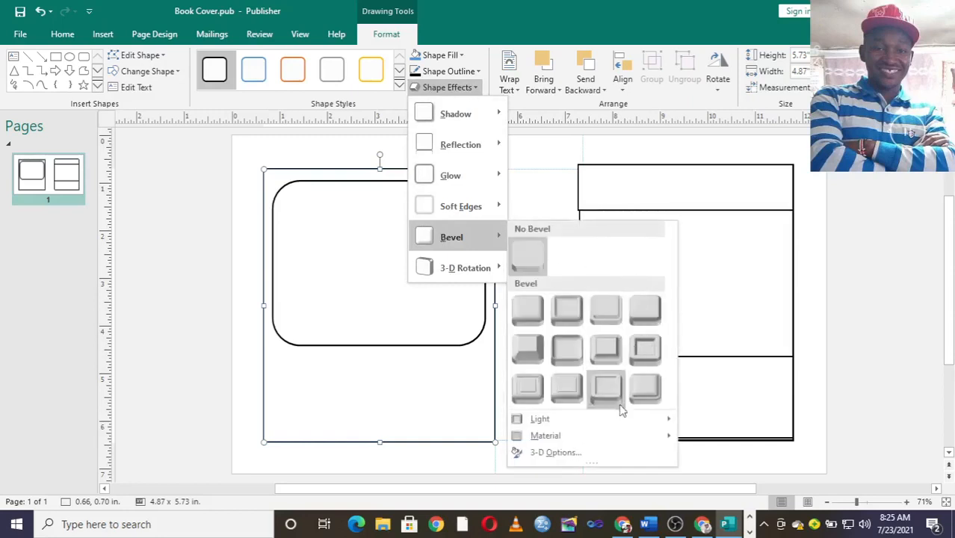
{"action": "left_click", "coordinate": [665, 198]}
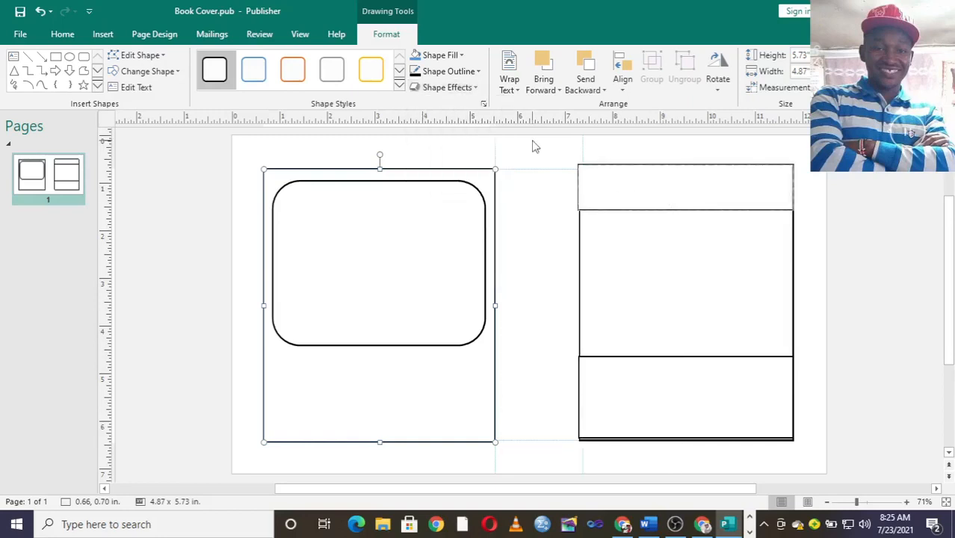
{"action": "left_click", "coordinate": [471, 90]}
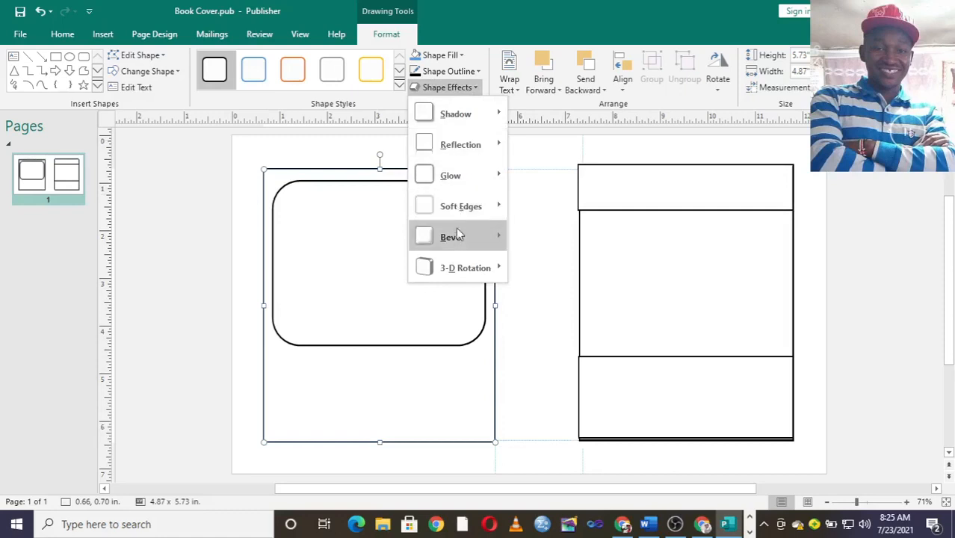
{"action": "mouse_move", "coordinate": [458, 237]}
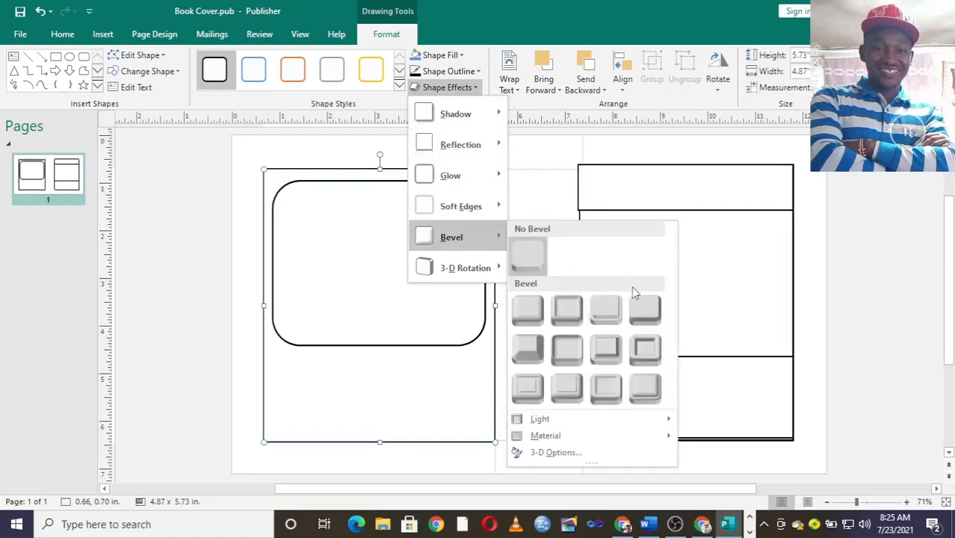
{"action": "left_click", "coordinate": [527, 351]}
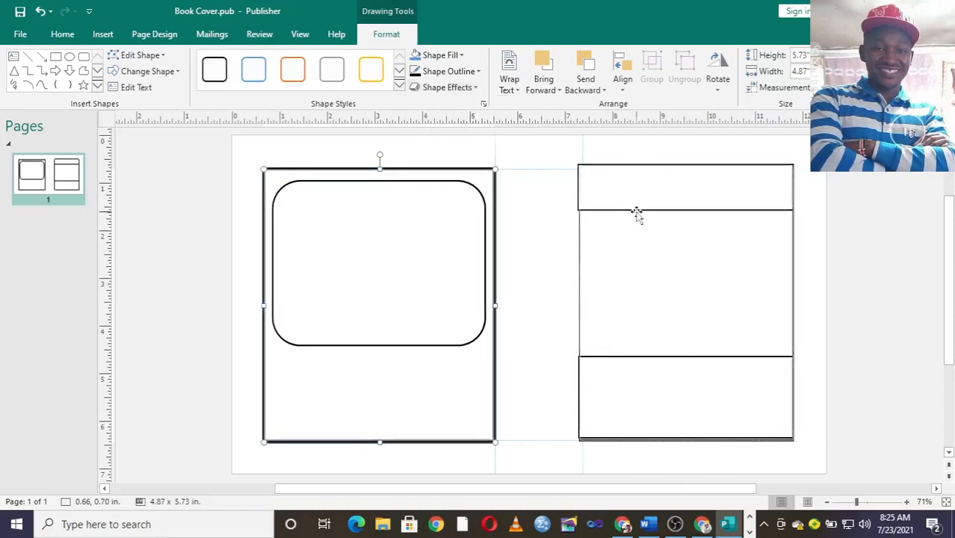
- Apply the first bevel preset of the first row to the rectangle across the top of the front cover
{"action": "left_click", "coordinate": [612, 191]}
{"action": "left_click", "coordinate": [465, 88]}
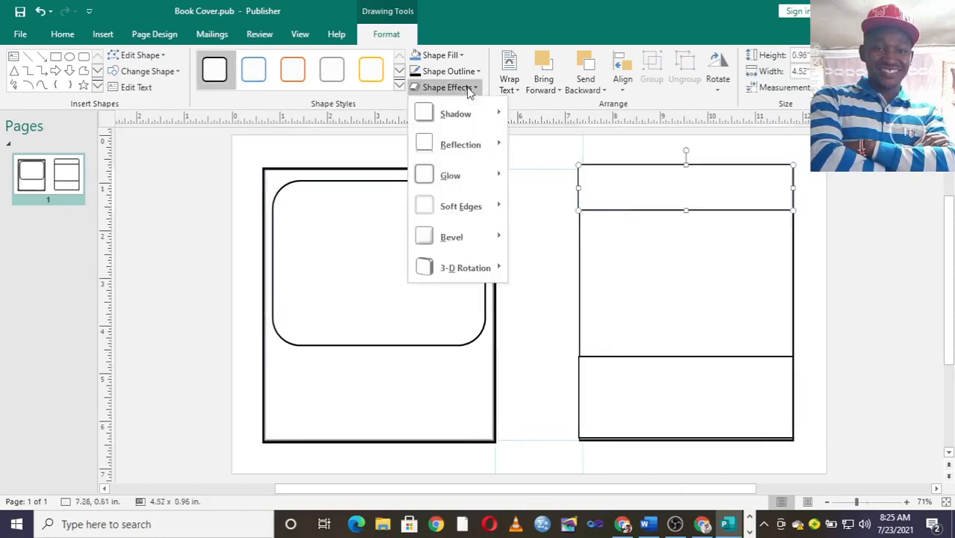
{"action": "mouse_move", "coordinate": [452, 246]}
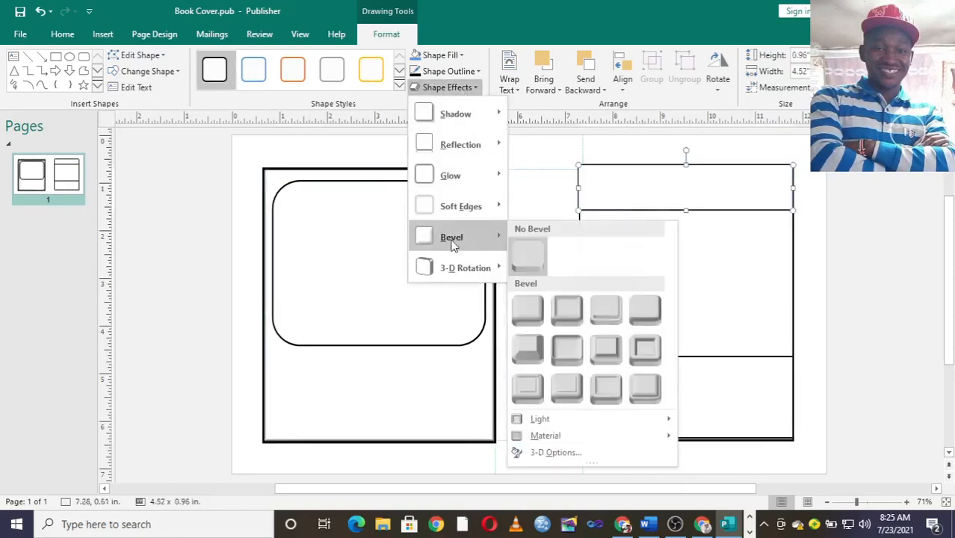
{"action": "left_click", "coordinate": [528, 310]}
{"action": "left_click", "coordinate": [482, 229]}
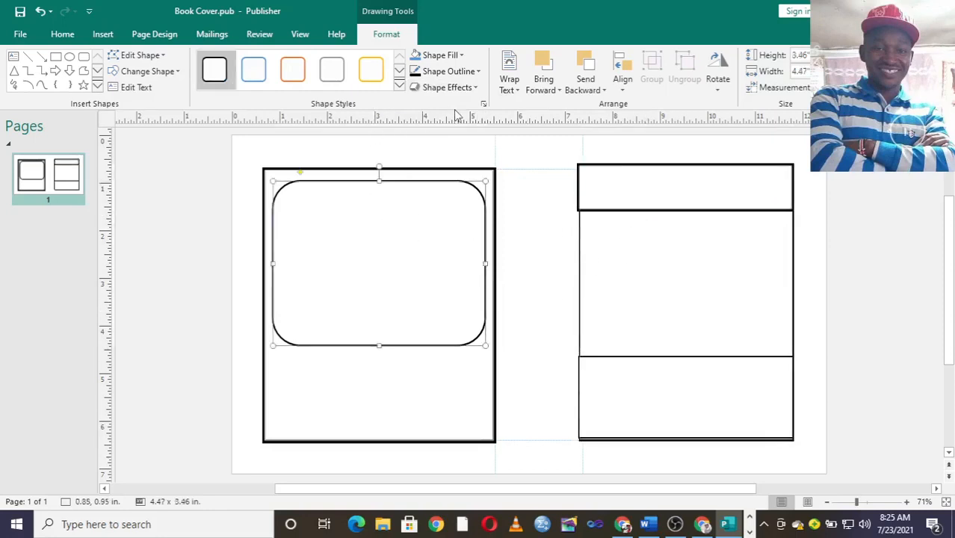
{"action": "left_click", "coordinate": [474, 88]}
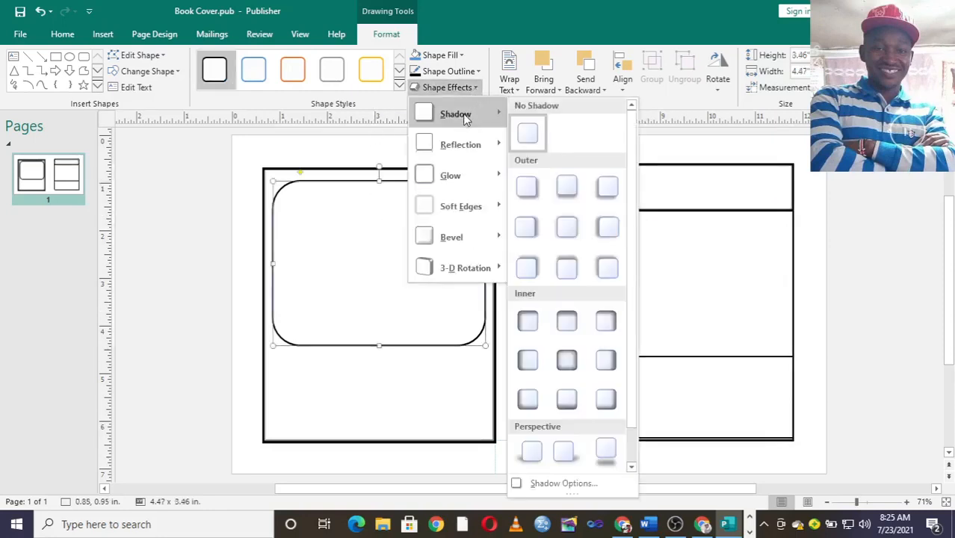
{"action": "mouse_move", "coordinate": [456, 238]}
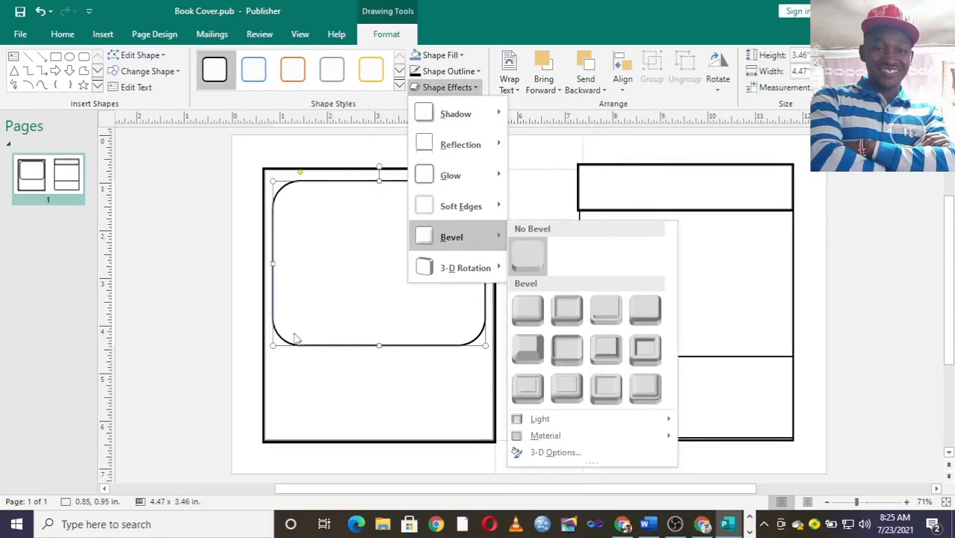
{"action": "left_click", "coordinate": [312, 401]}
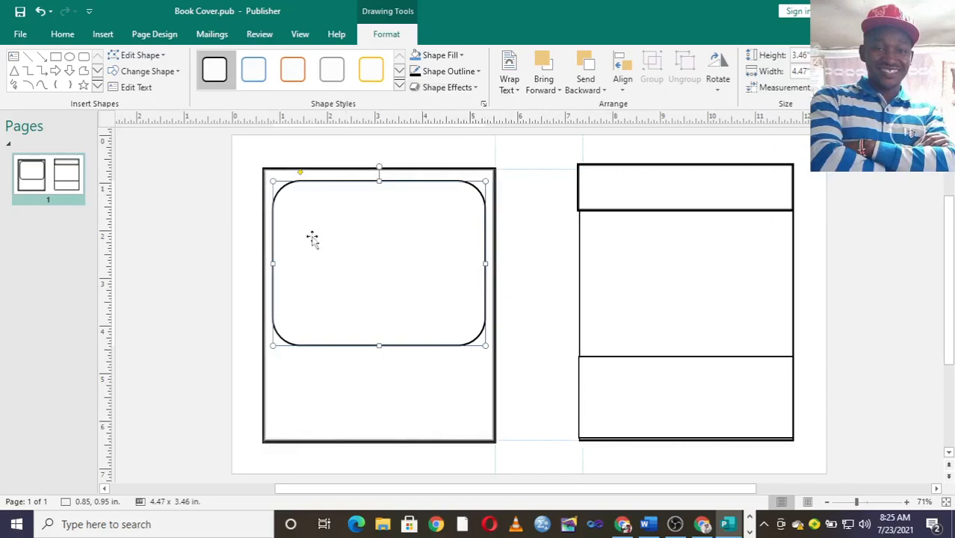
- Choose a solid light grey fill for the back cover's outer rectangle
{"action": "left_click", "coordinate": [406, 441]}
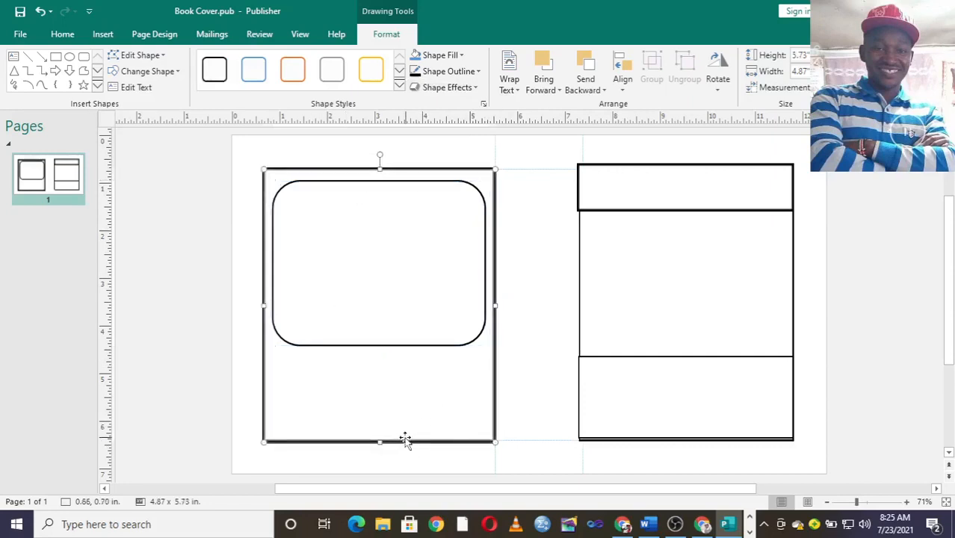
{"action": "left_click", "coordinate": [461, 56]}
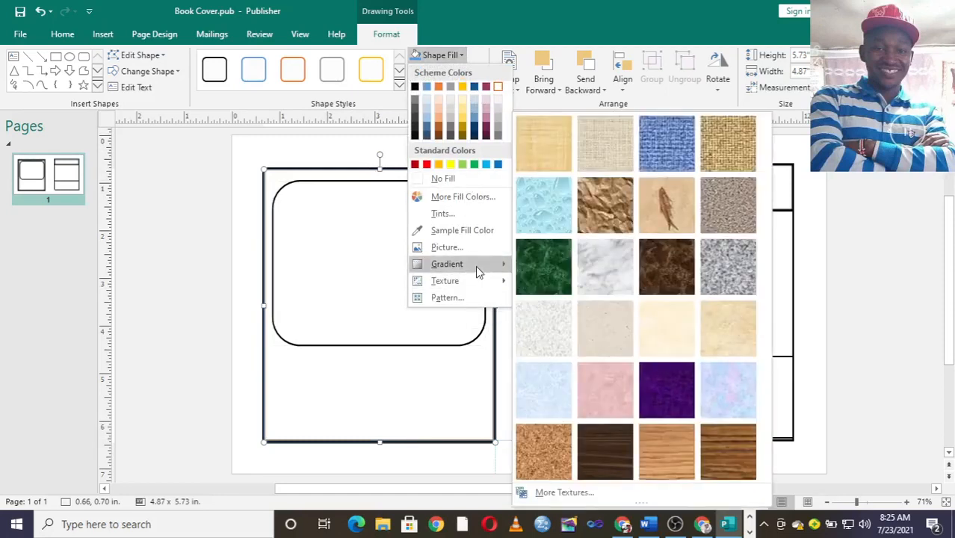
{"action": "mouse_move", "coordinate": [476, 264]}
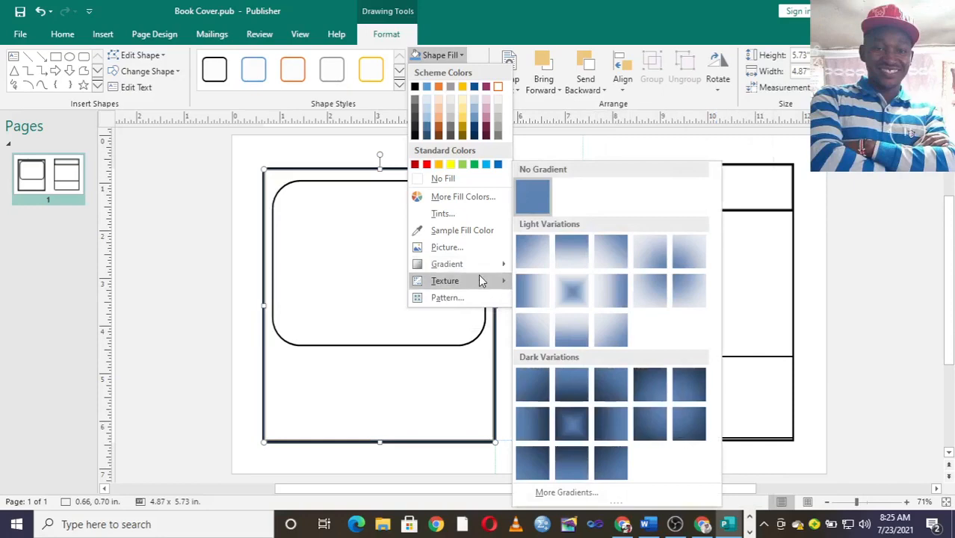
{"action": "mouse_move", "coordinate": [481, 280]}
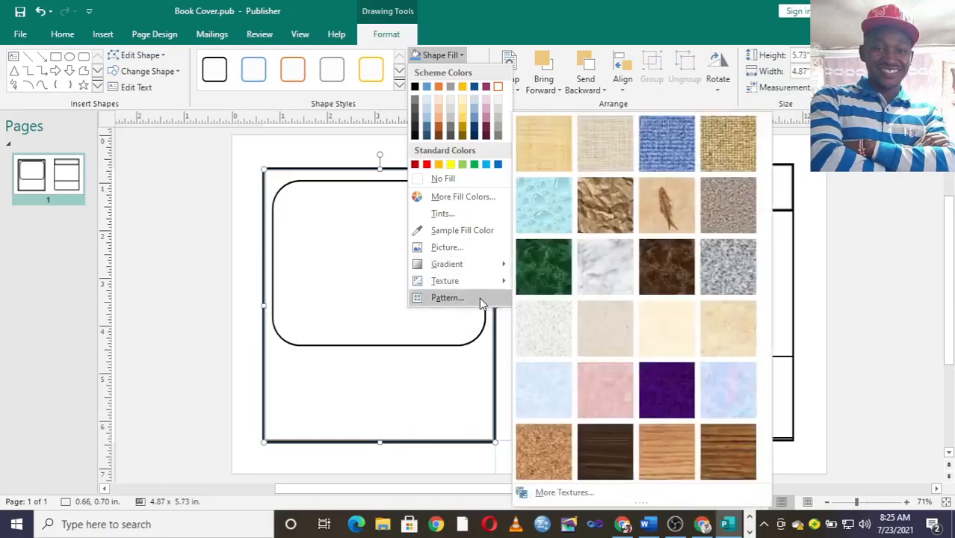
{"action": "left_click", "coordinate": [480, 300]}
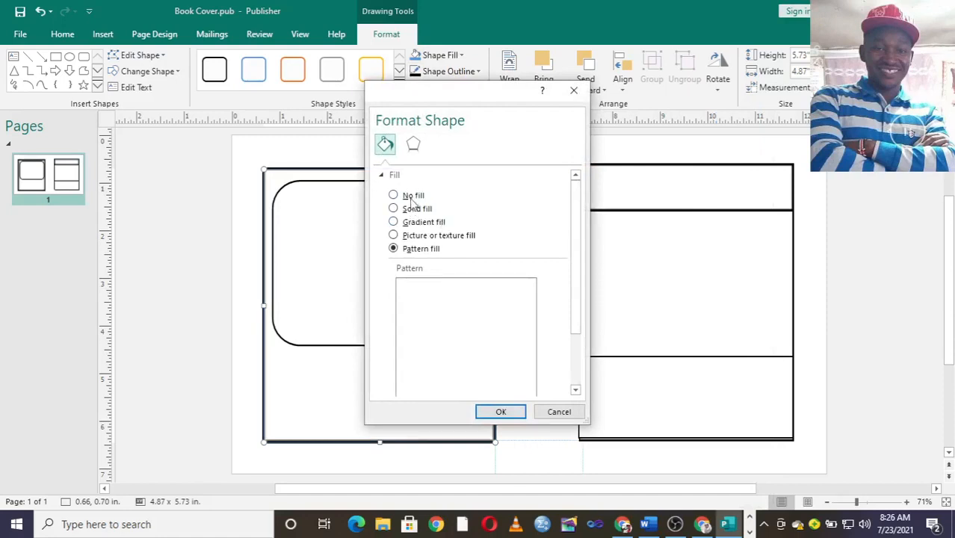
{"action": "left_click", "coordinate": [417, 209]}
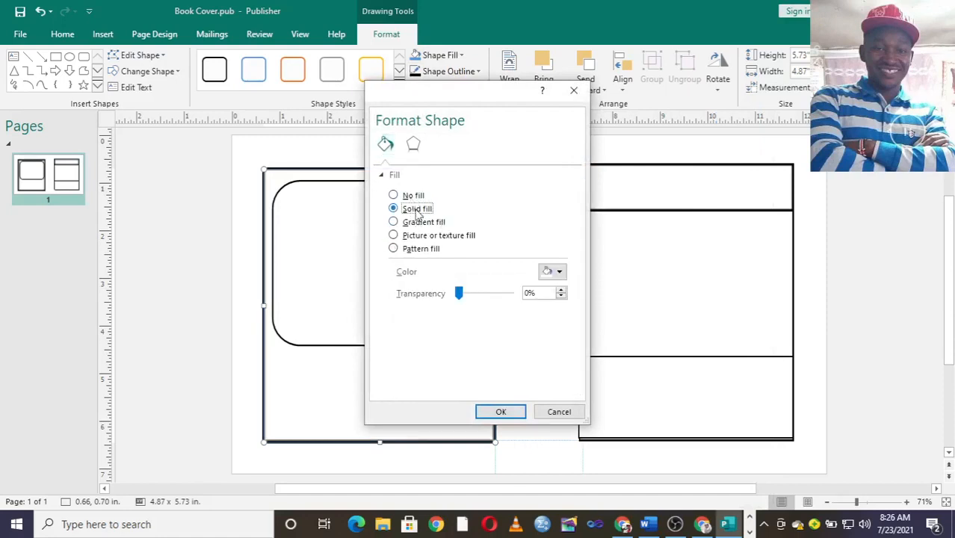
{"action": "left_click", "coordinate": [566, 277]}
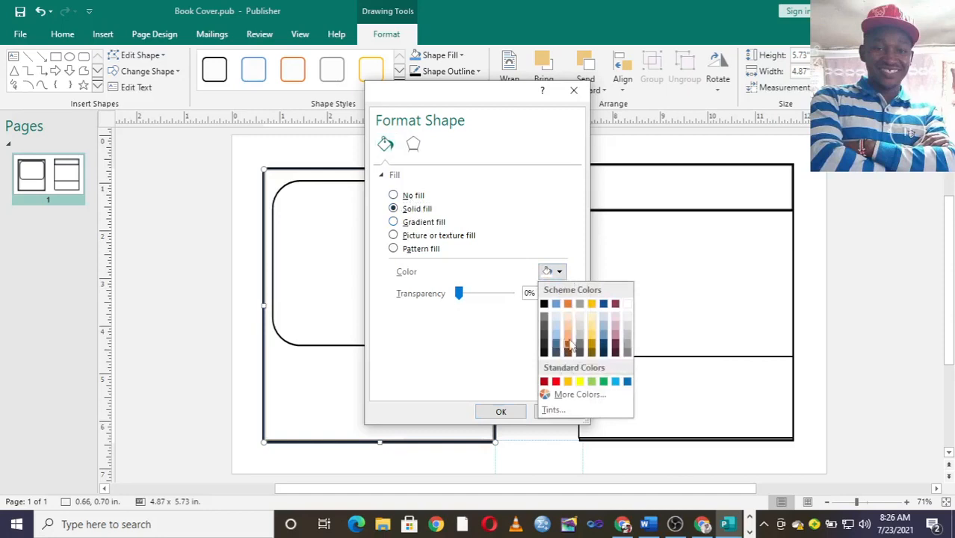
{"action": "left_click", "coordinate": [628, 338]}
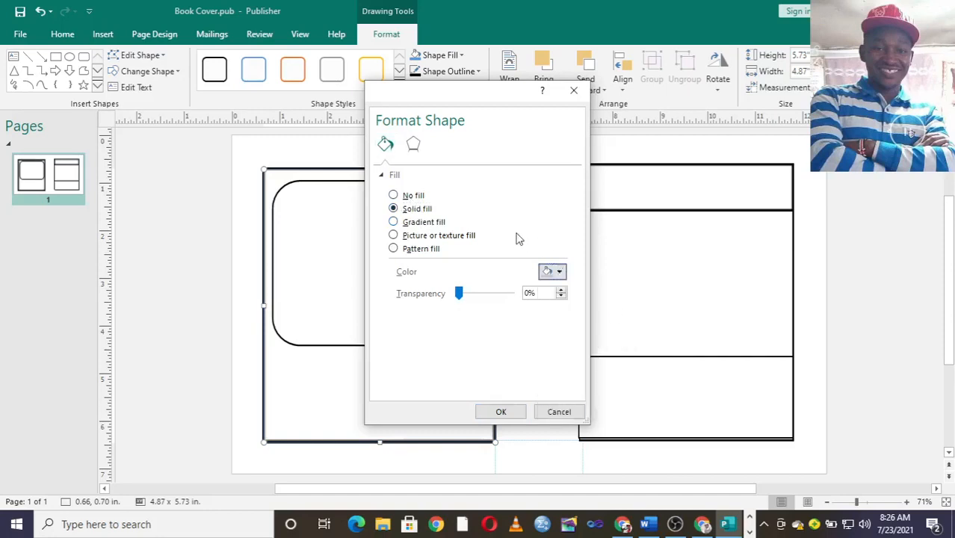
{"action": "left_click", "coordinate": [440, 225]}
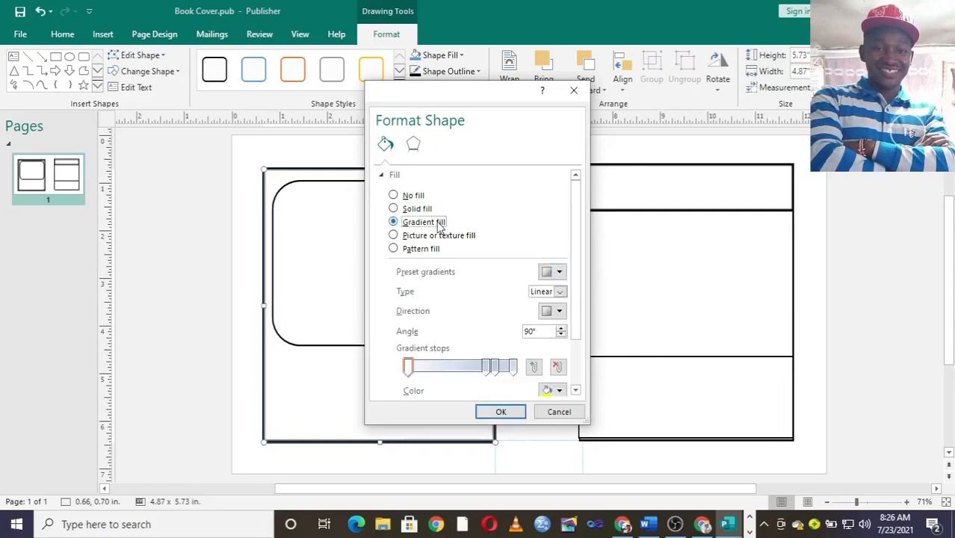
{"action": "left_click", "coordinate": [559, 272]}
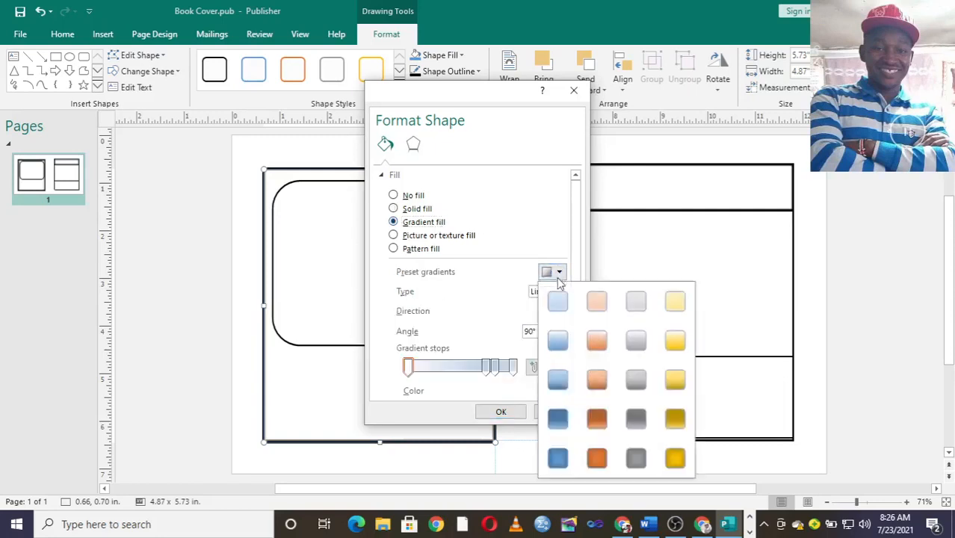
{"action": "left_click", "coordinate": [453, 279]}
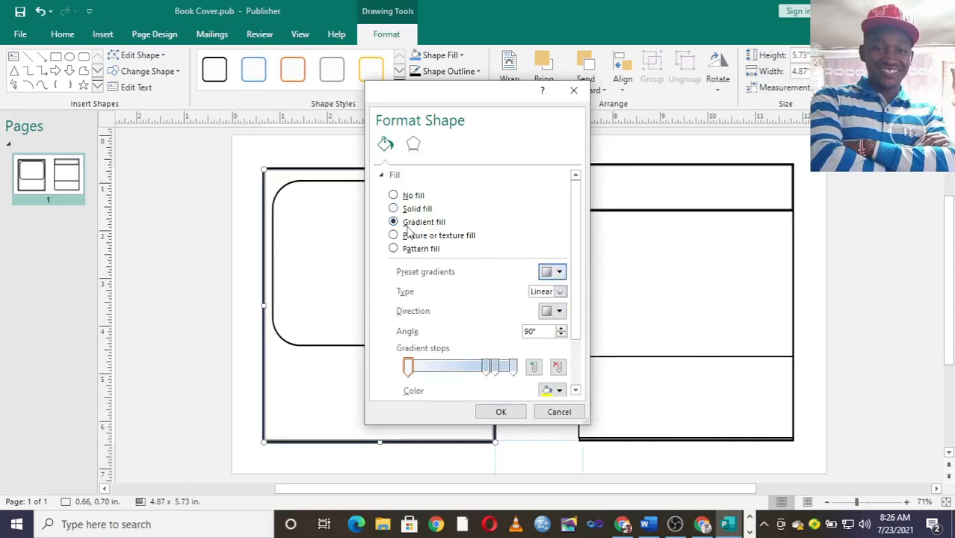
- Return to the solid fill option and apply the light grey to the back cover's outer rectangle
{"action": "left_click", "coordinate": [408, 210]}
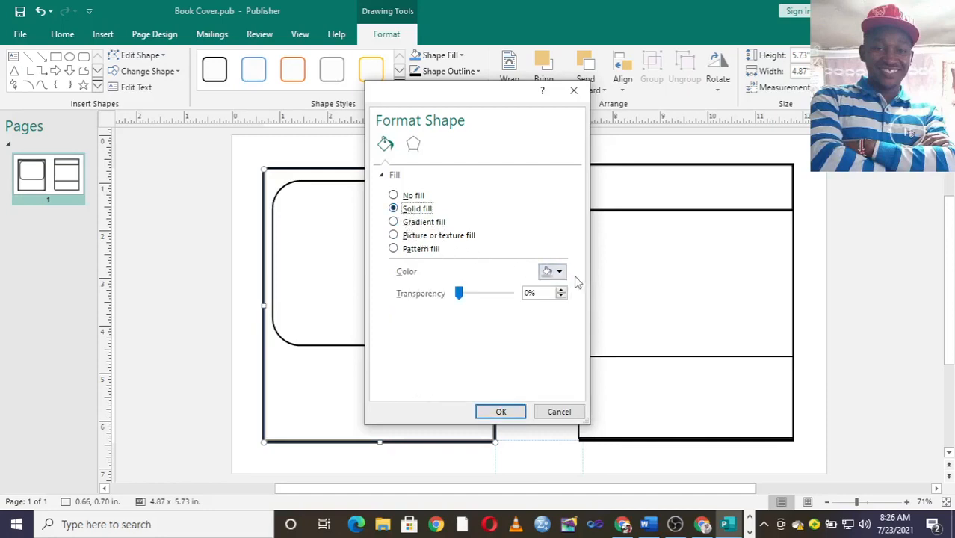
{"action": "left_click", "coordinate": [498, 412]}
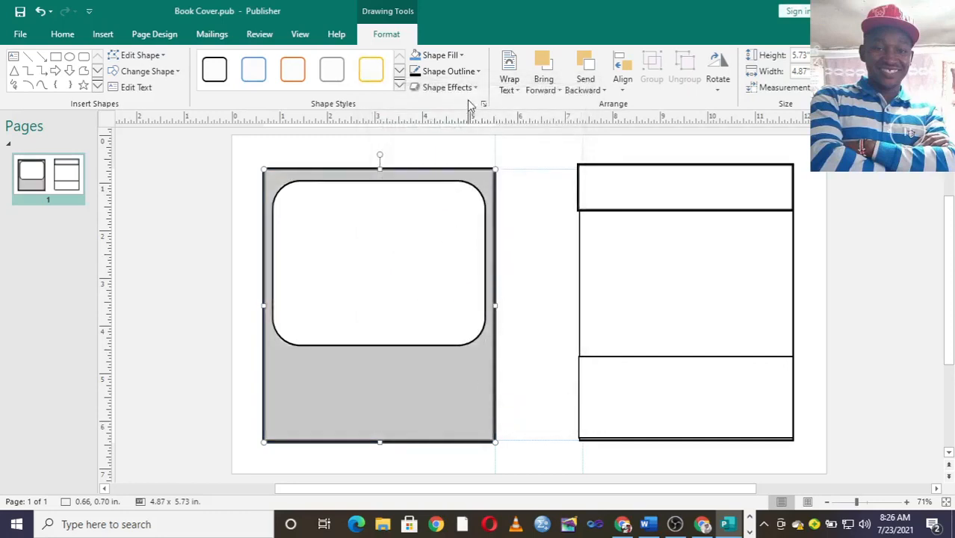
- Fill the rectangle across the top of the front cover with solid dark grey
{"action": "left_click", "coordinate": [632, 191]}
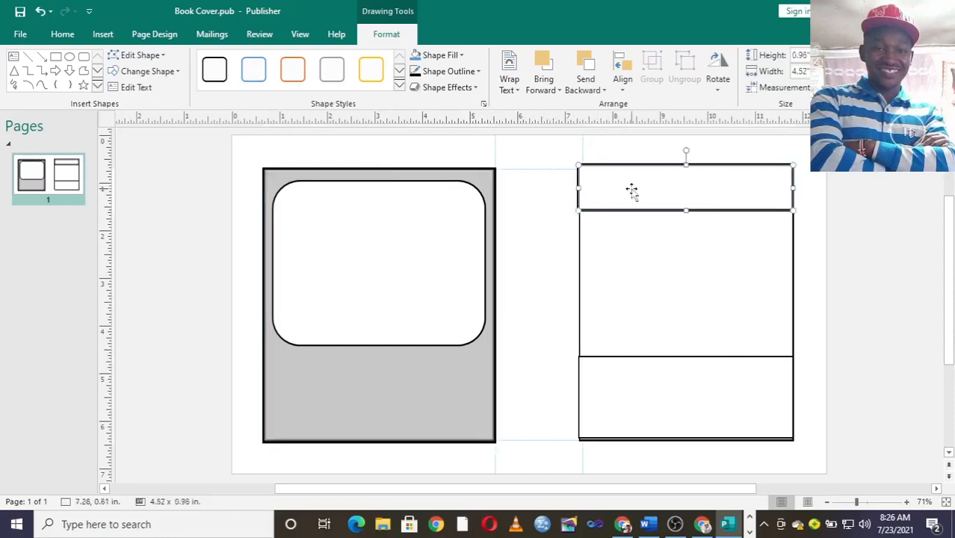
{"action": "left_click", "coordinate": [476, 72]}
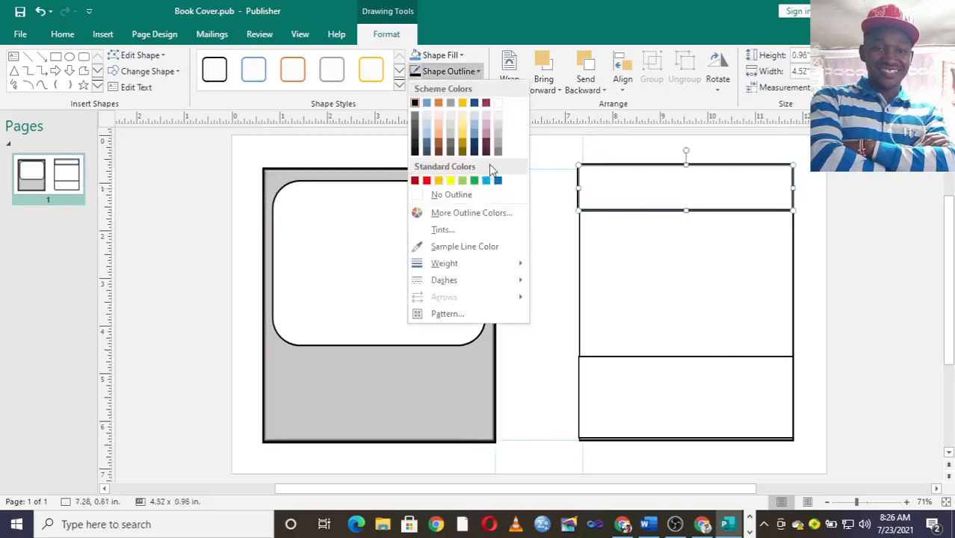
{"action": "left_click", "coordinate": [457, 55]}
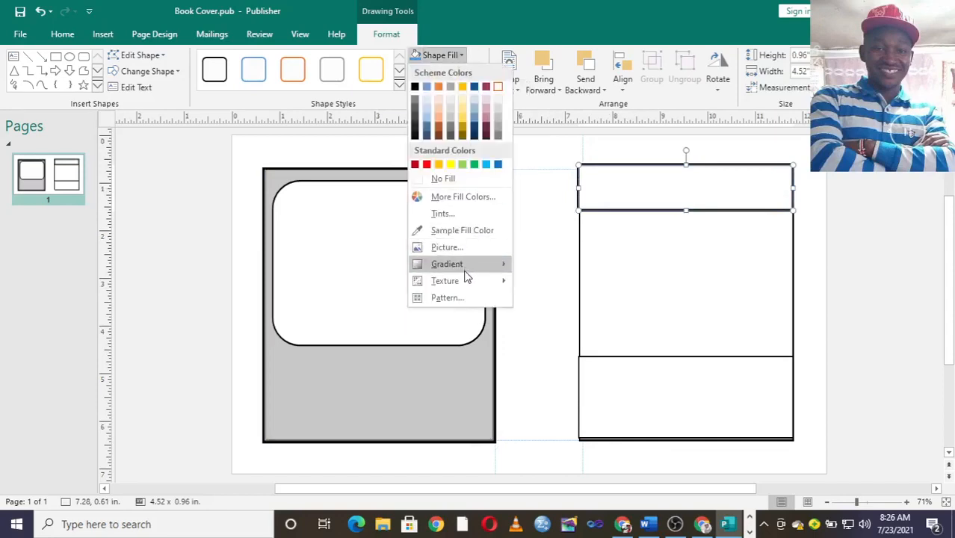
{"action": "mouse_move", "coordinate": [474, 268]}
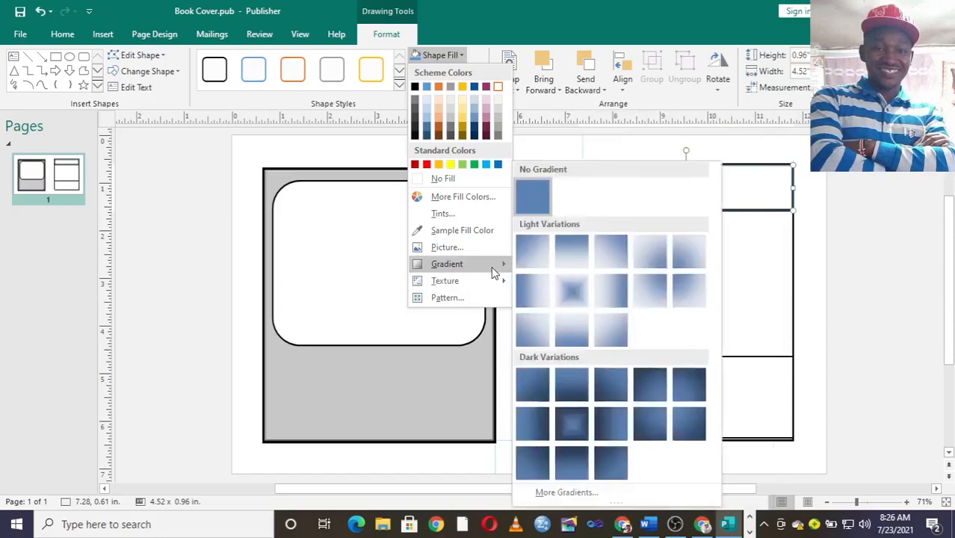
{"action": "left_click", "coordinate": [566, 493]}
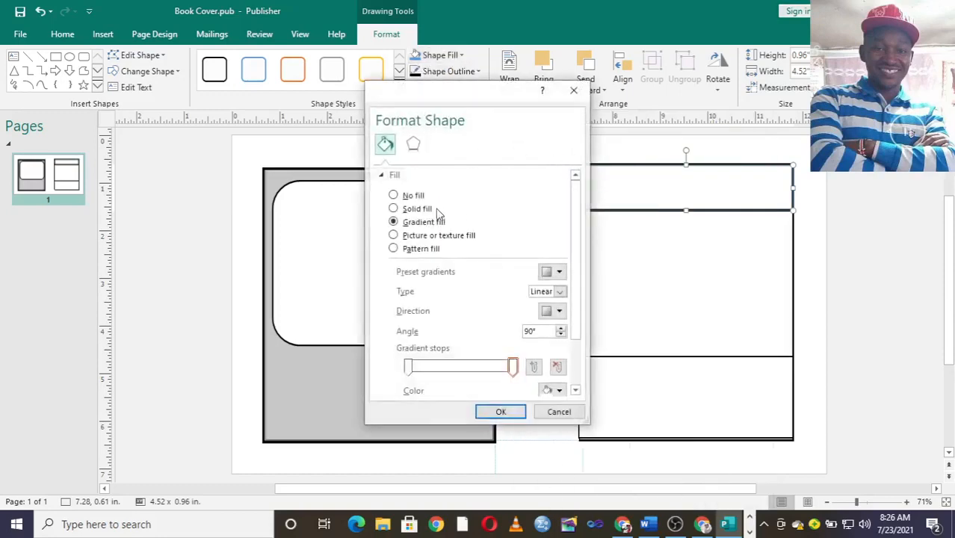
{"action": "left_click", "coordinate": [437, 212]}
{"action": "left_click", "coordinate": [564, 274]}
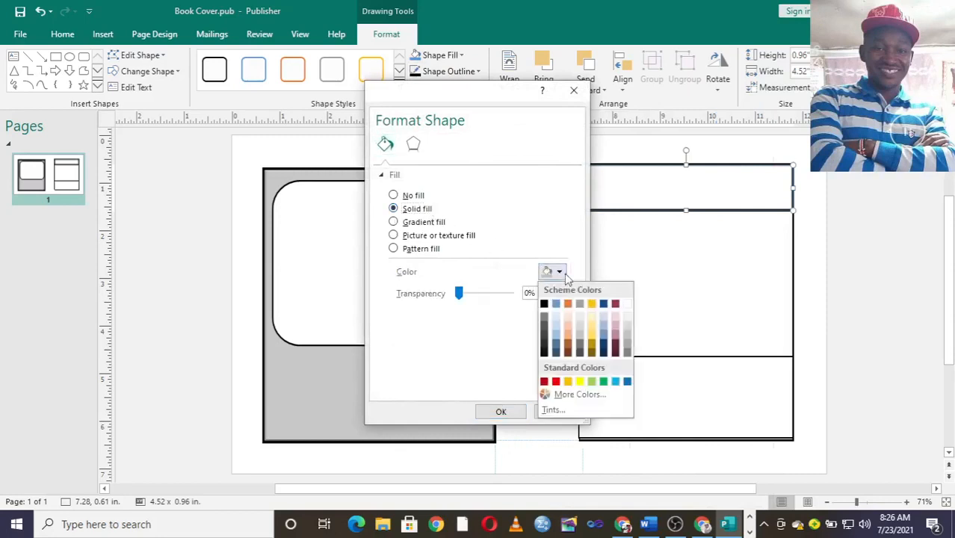
{"action": "left_click", "coordinate": [546, 329]}
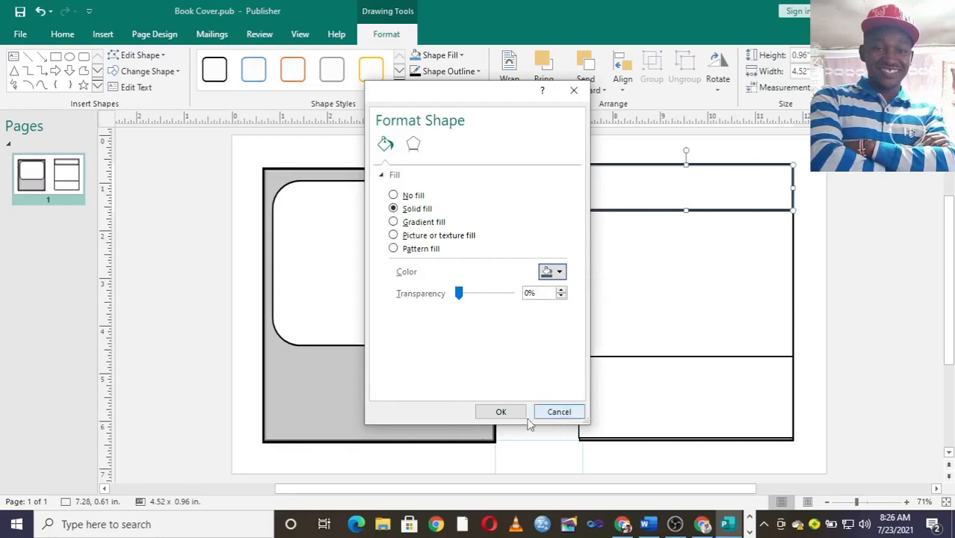
{"action": "left_click", "coordinate": [501, 412]}
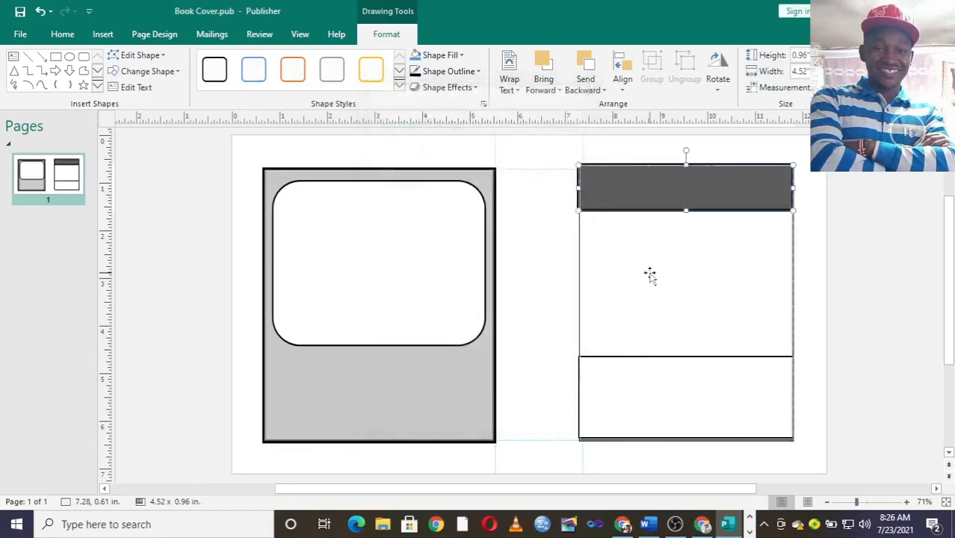
- Apply the first bevel preset of the second row to the dark grey rectangle across the top of the front cover
{"action": "left_click", "coordinate": [466, 88]}
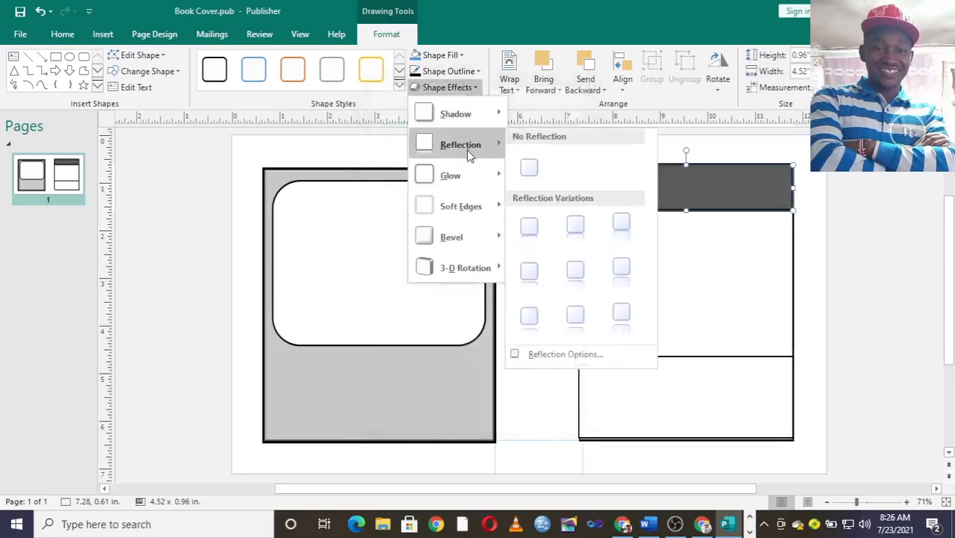
{"action": "mouse_move", "coordinate": [478, 220]}
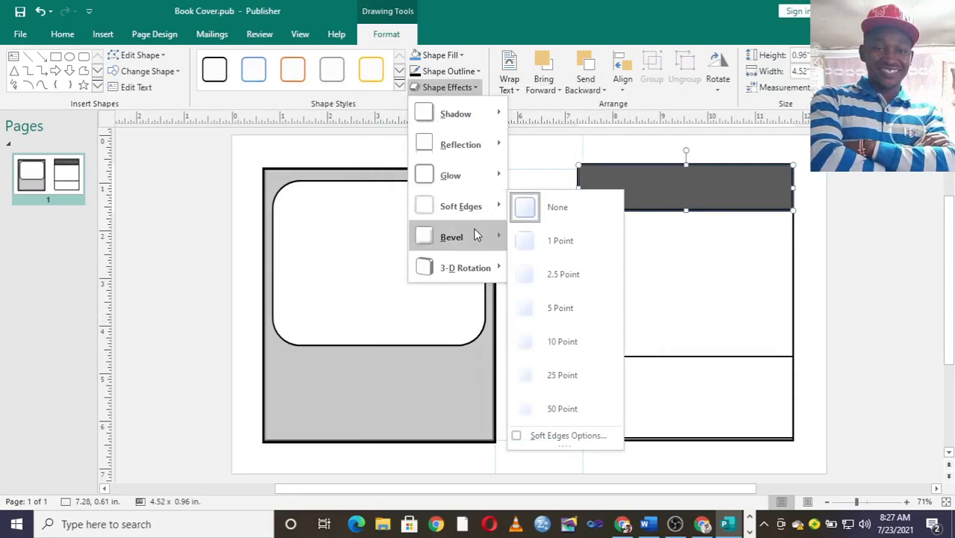
{"action": "mouse_move", "coordinate": [474, 236]}
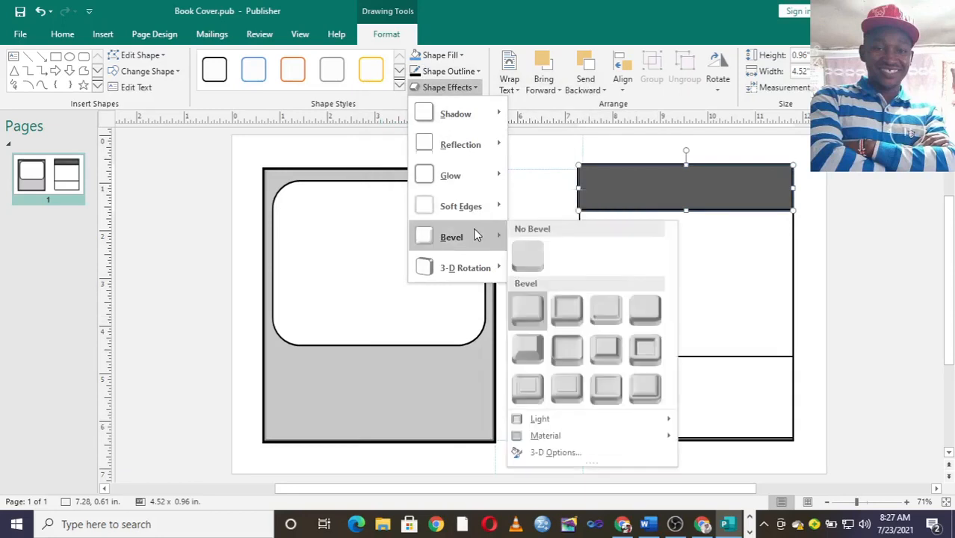
{"action": "left_click", "coordinate": [525, 363]}
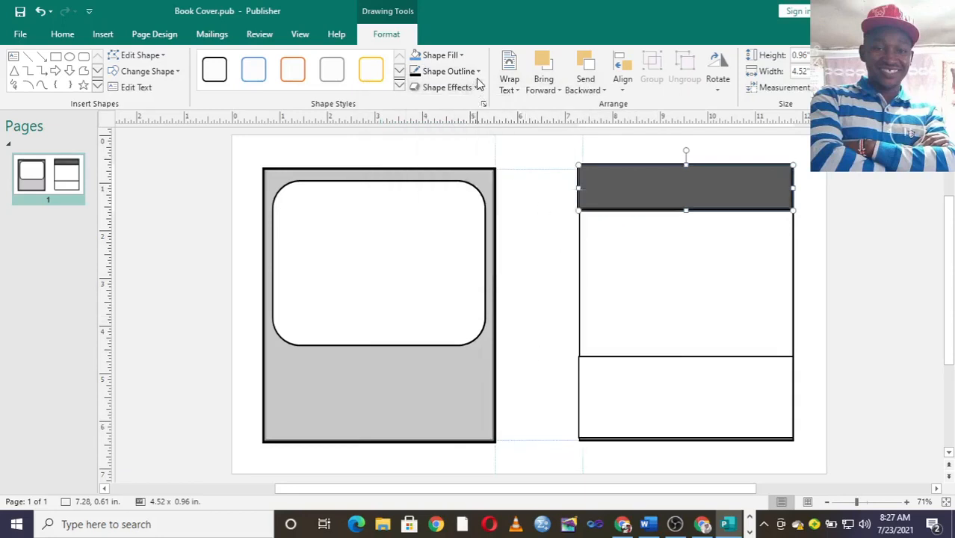
- Give the front cover's top rectangle the light-variation gradient that radiates from the centre
{"action": "left_click", "coordinate": [462, 56]}
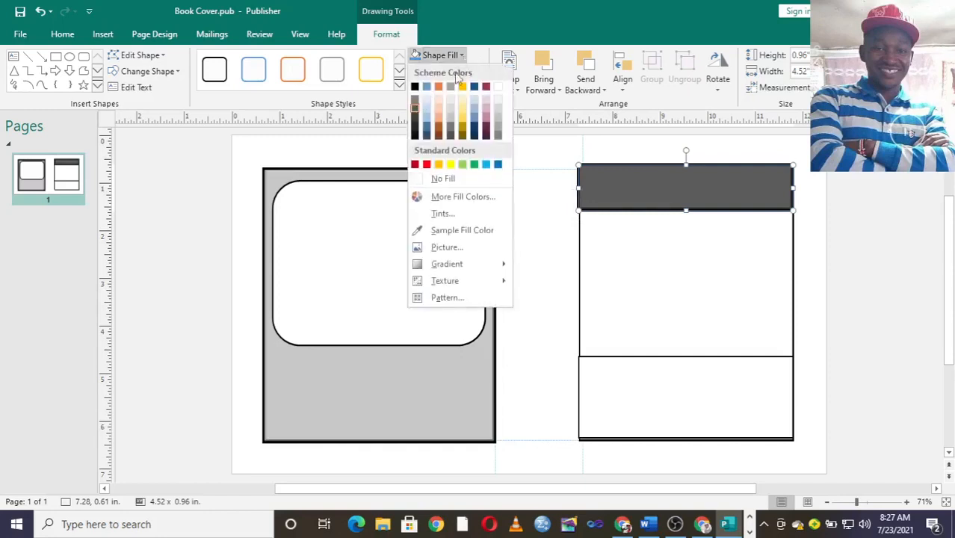
{"action": "mouse_move", "coordinate": [460, 268]}
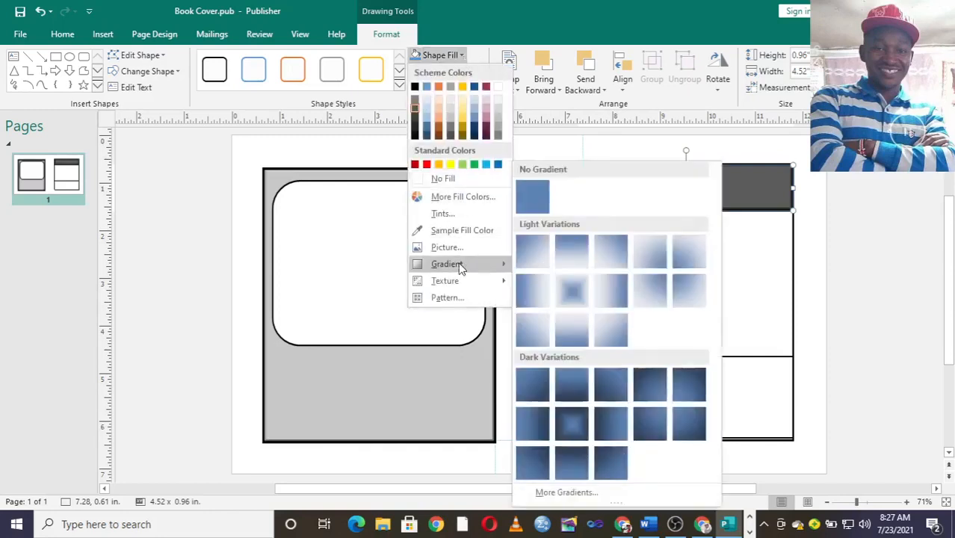
{"action": "left_click", "coordinate": [565, 297]}
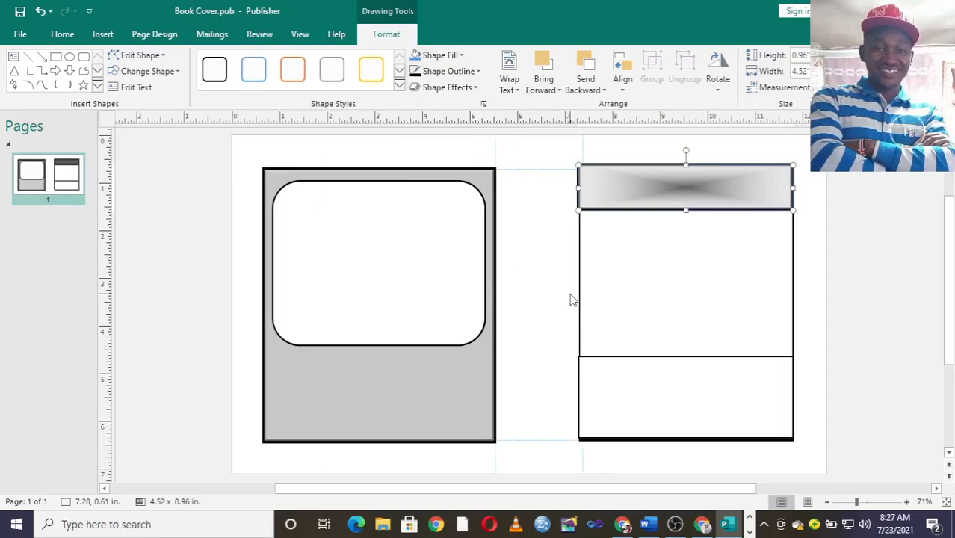
- Select the front cover's outer rectangle, check the cover figure in 2013.pdf in the browser, and return to Publisher
{"action": "left_click", "coordinate": [750, 283]}
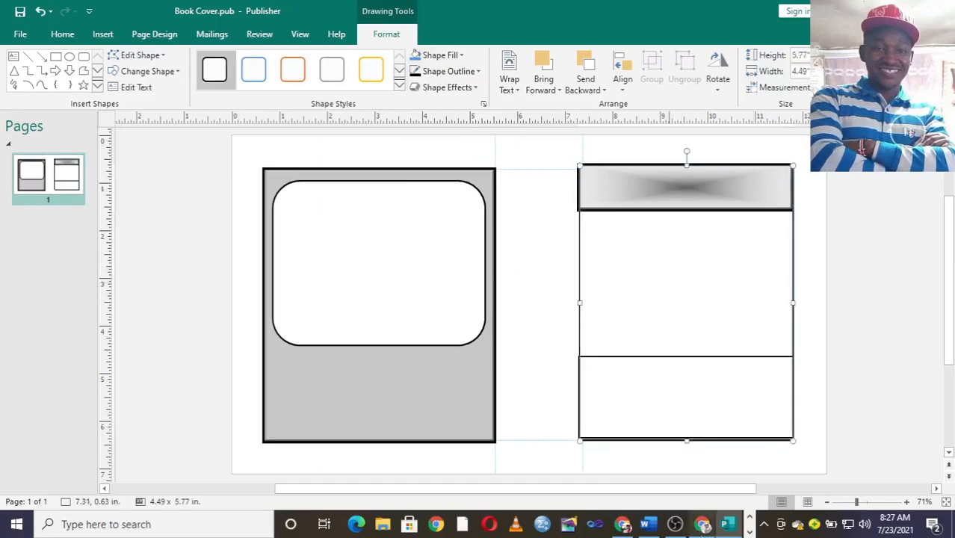
{"action": "left_click", "coordinate": [703, 524]}
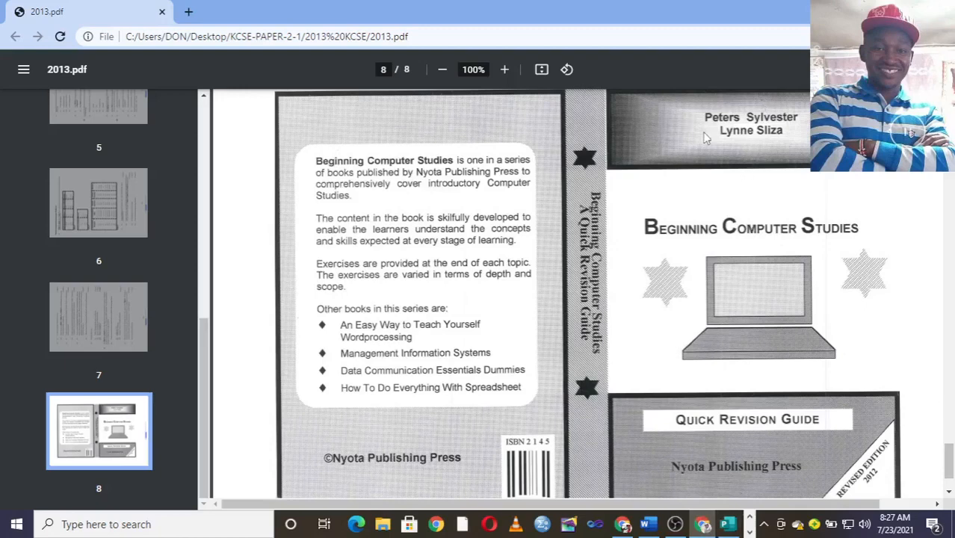
{"action": "left_click", "coordinate": [728, 524]}
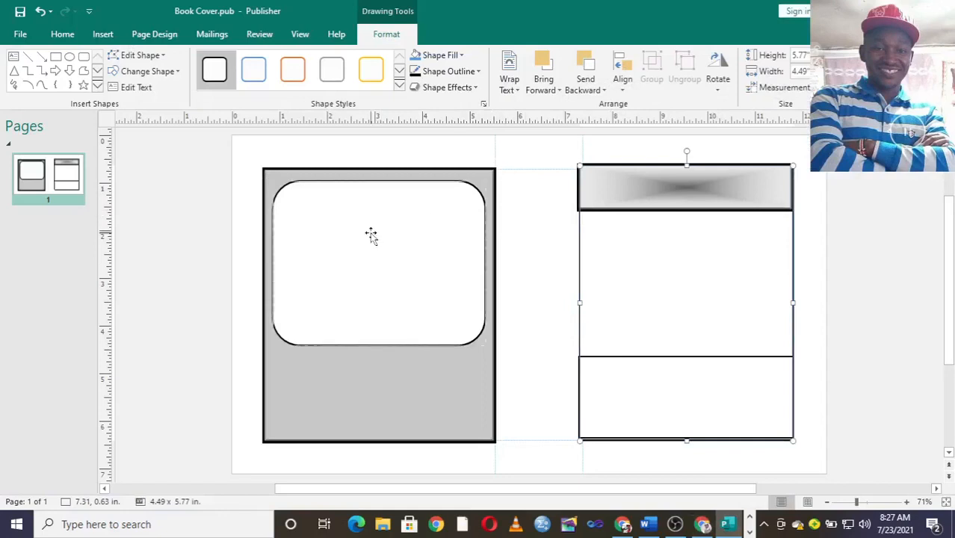
- Give the back cover's outer rectangle a patterned outline using the Dotted: 50% pattern
{"action": "left_click", "coordinate": [307, 407]}
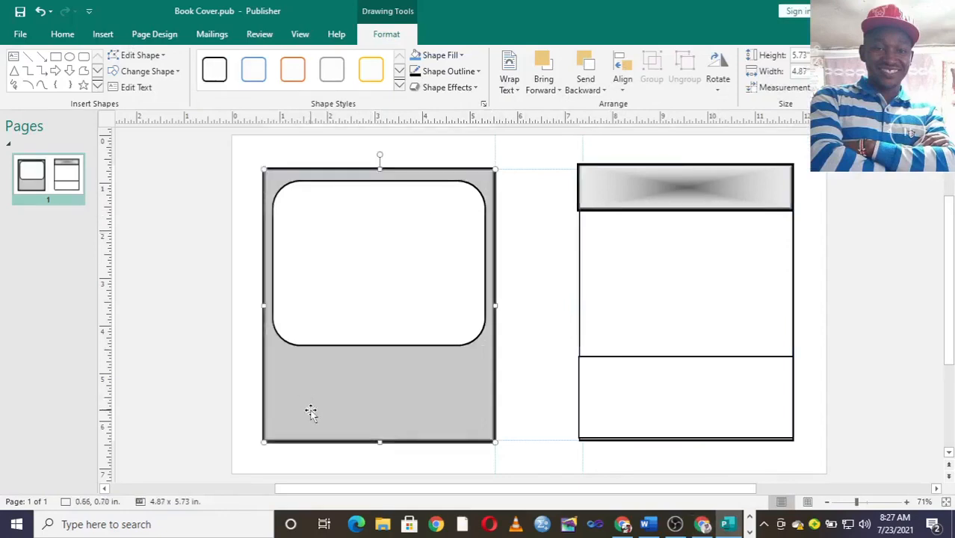
{"action": "left_click", "coordinate": [473, 71]}
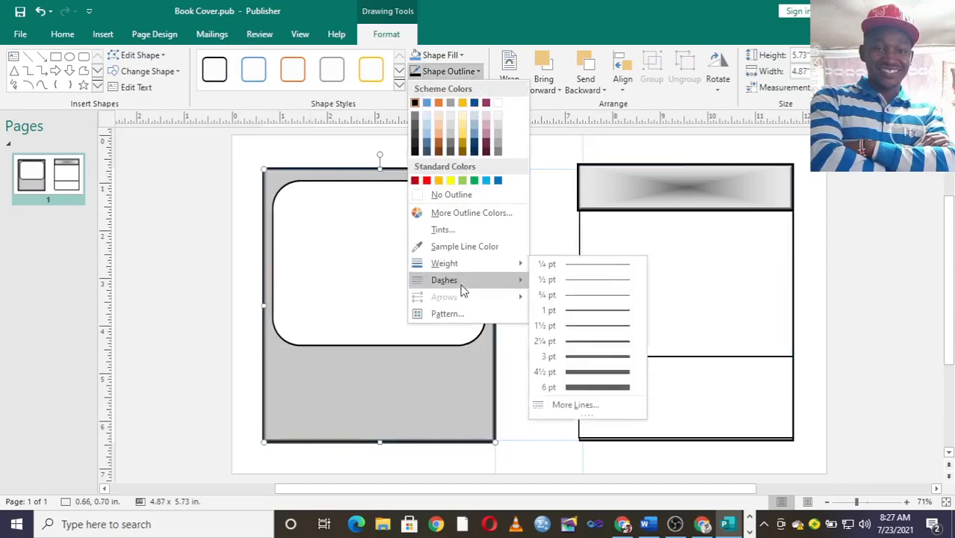
{"action": "left_click", "coordinate": [461, 317]}
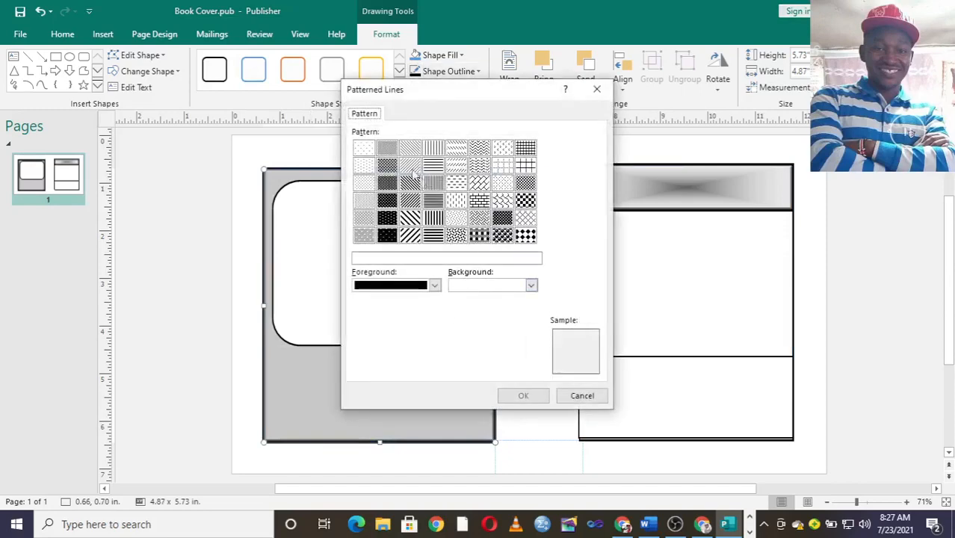
{"action": "left_click", "coordinate": [410, 149]}
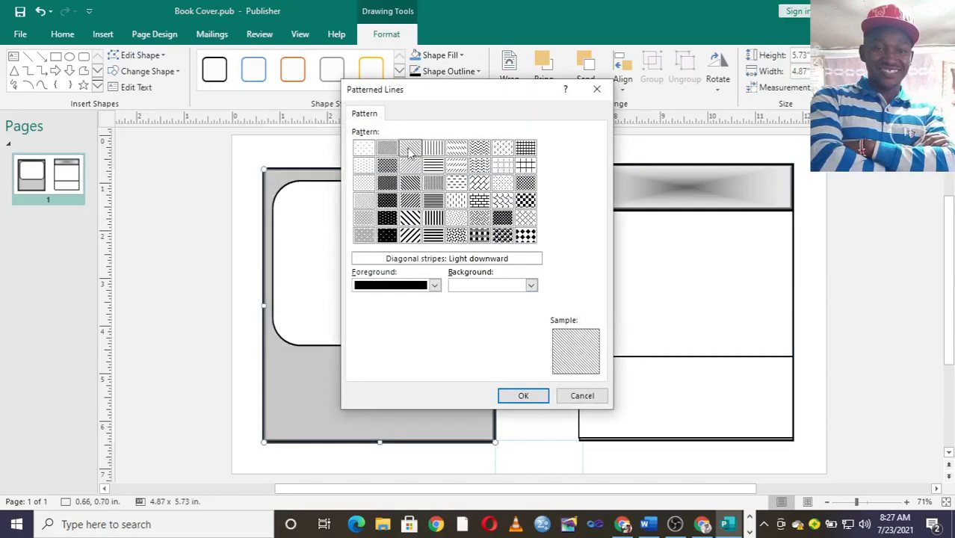
{"action": "left_click", "coordinate": [389, 149]}
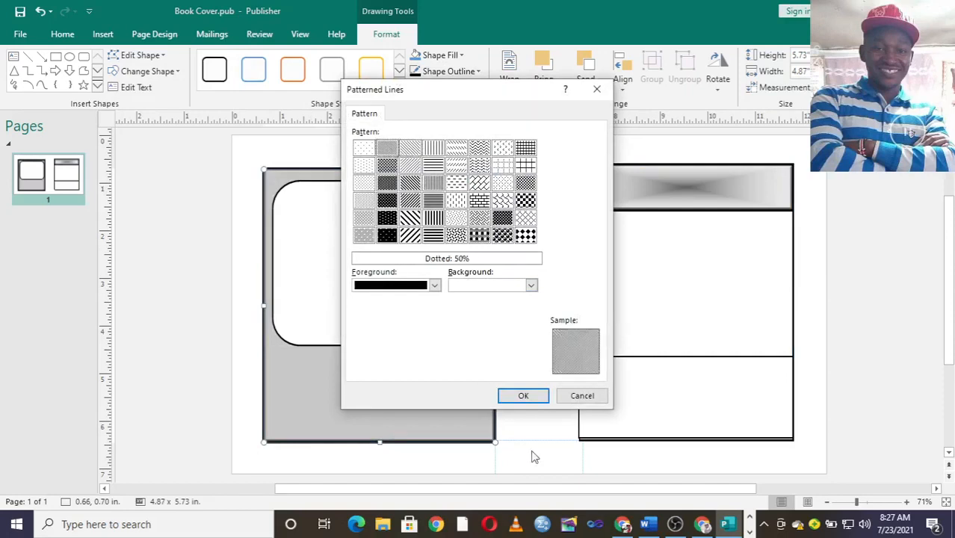
{"action": "left_click", "coordinate": [523, 396]}
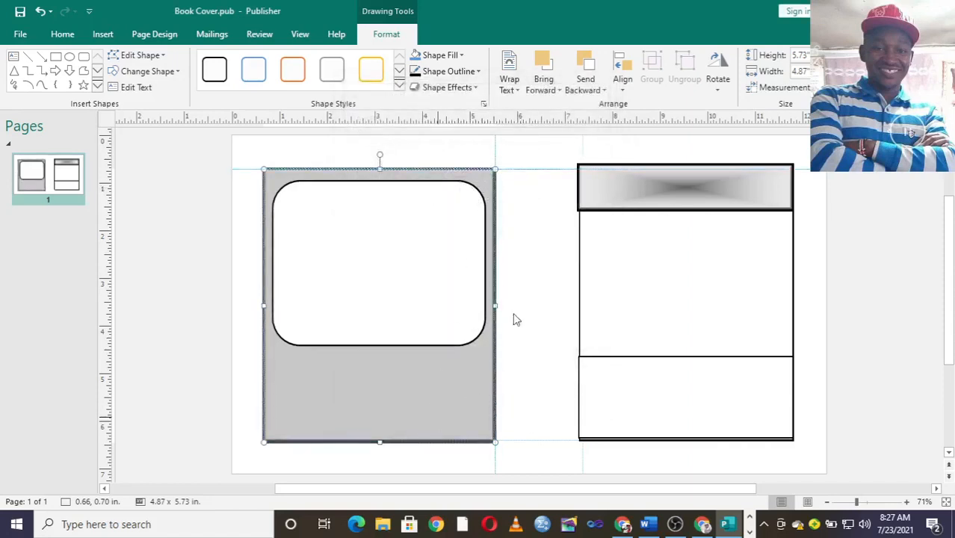
- Try a pattern fill on the back cover's outer rectangle, using the fourth pattern of the first row
{"action": "left_click", "coordinate": [448, 87]}
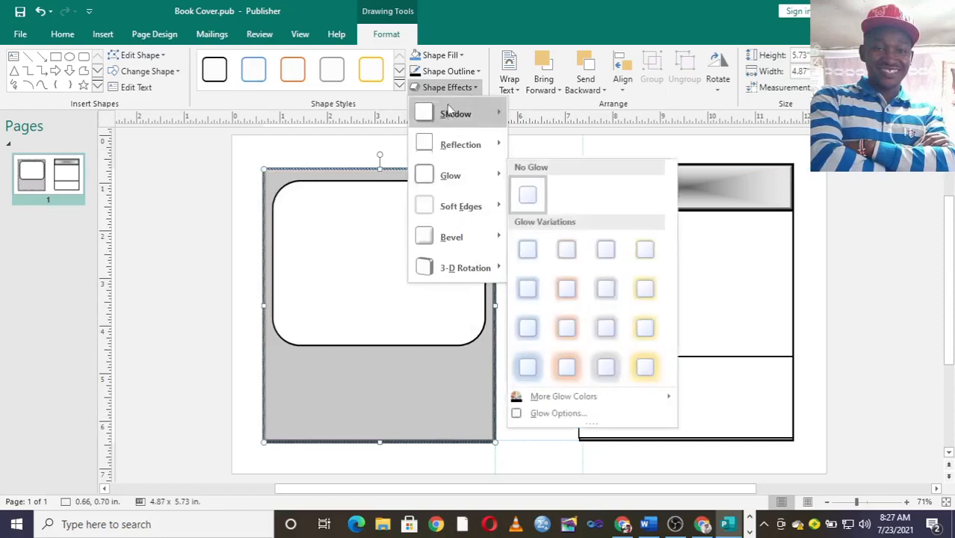
{"action": "left_click", "coordinate": [467, 72]}
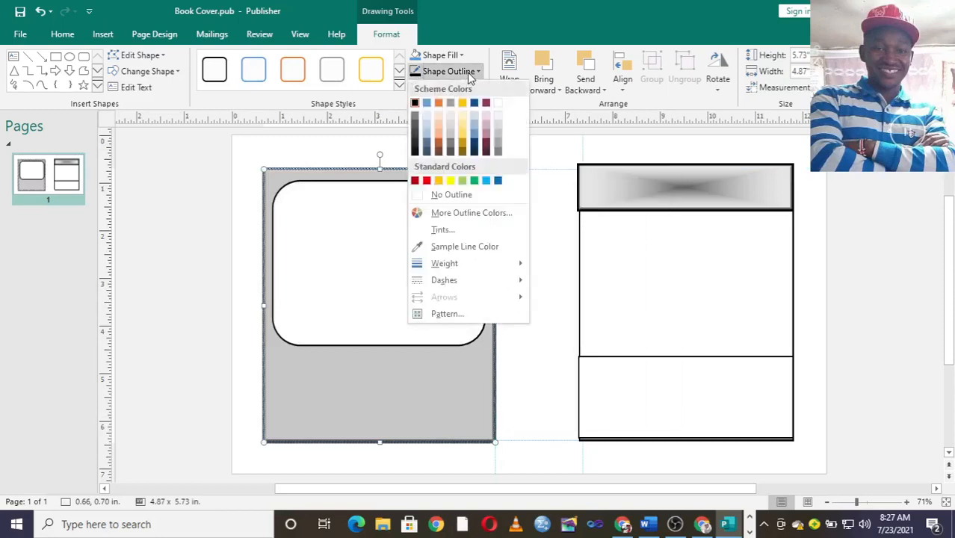
{"action": "left_click", "coordinate": [467, 73]}
{"action": "left_click", "coordinate": [461, 56]}
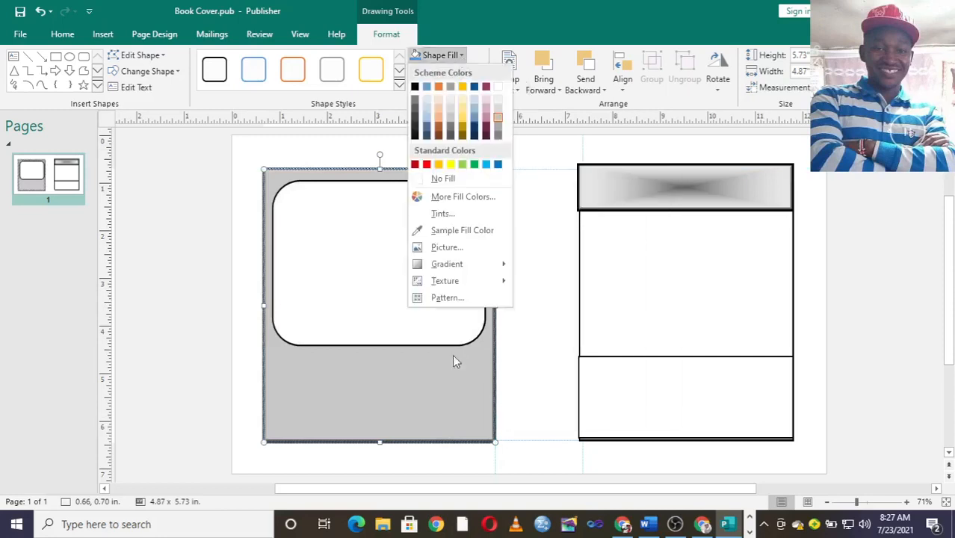
{"action": "left_click", "coordinate": [459, 299]}
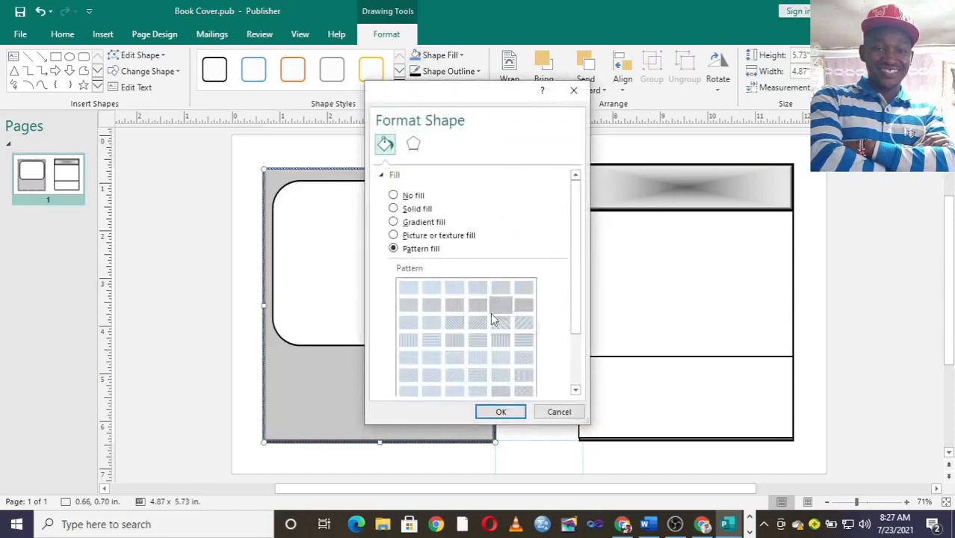
{"action": "left_click", "coordinate": [478, 291]}
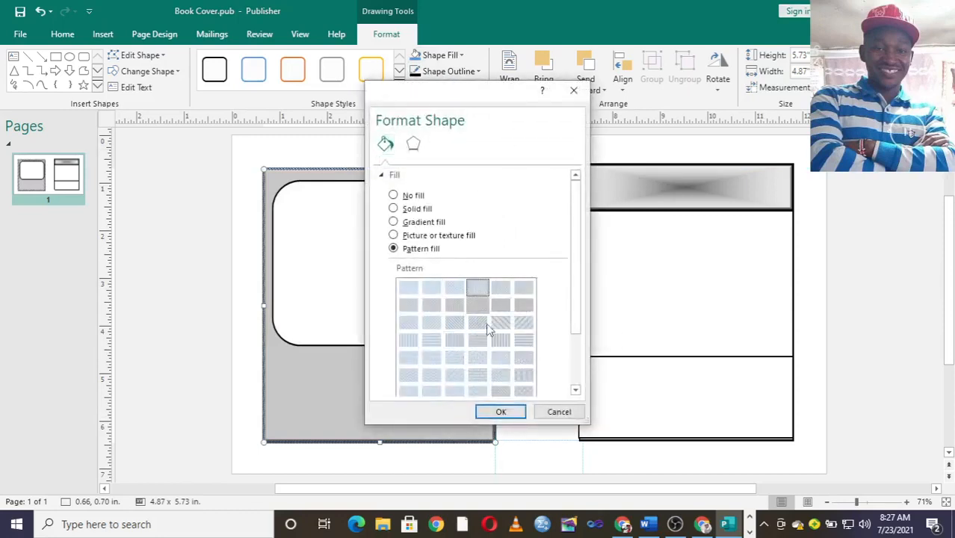
{"action": "left_click", "coordinate": [496, 411]}
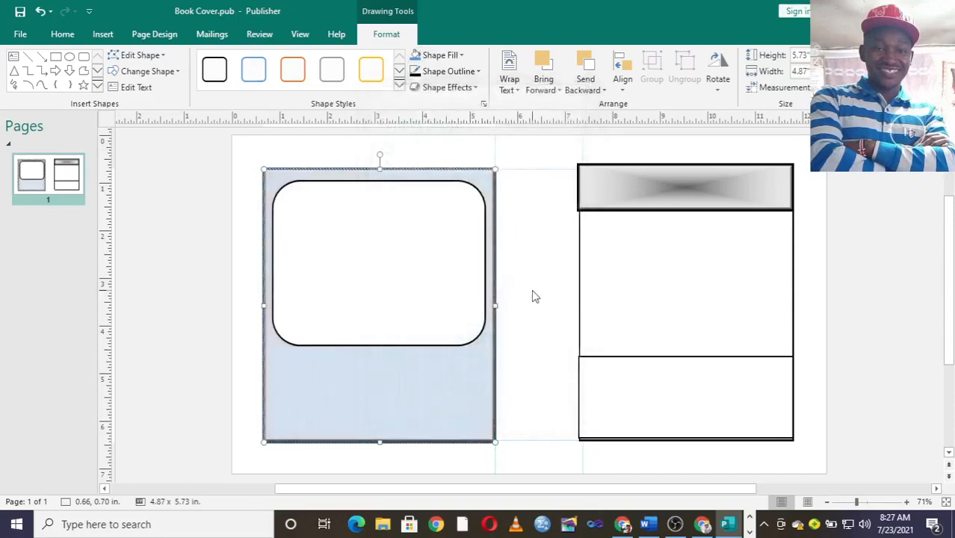
- Fill the back cover's outer rectangle with solid light yellow from the scheme colours
{"action": "left_click", "coordinate": [461, 56]}
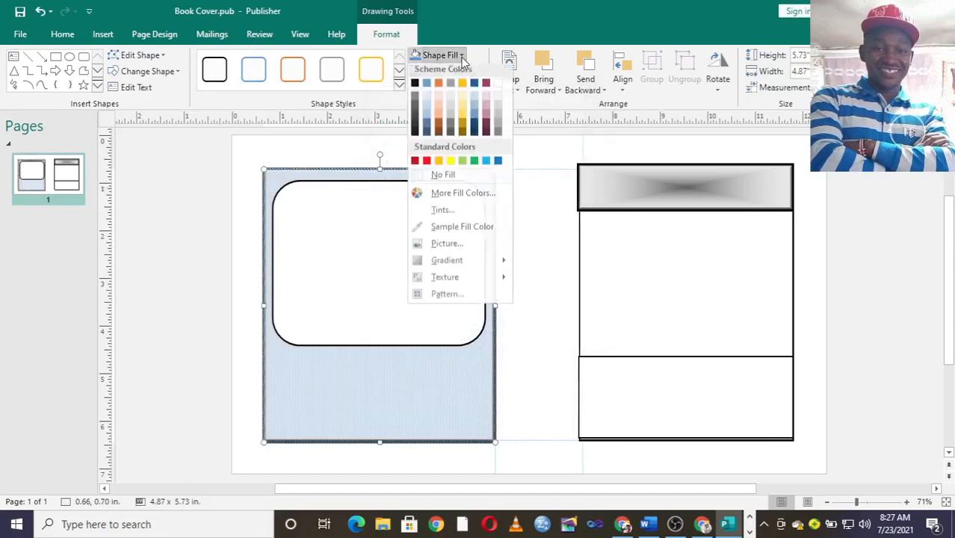
{"action": "left_click", "coordinate": [464, 99]}
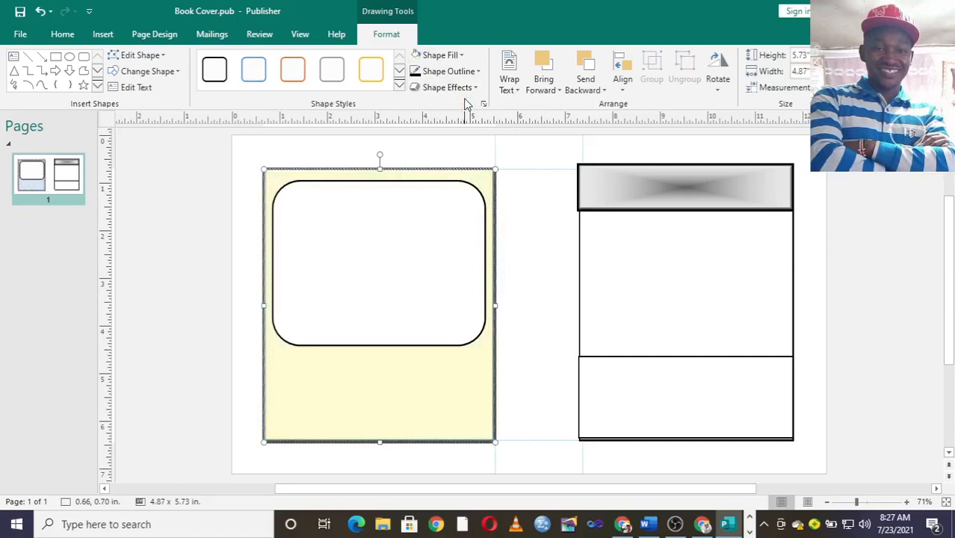
- Draw a spine rectangle about 1.81 × 5.76 in between the back and front covers and fill it with light grey
{"action": "left_click", "coordinate": [606, 202]}
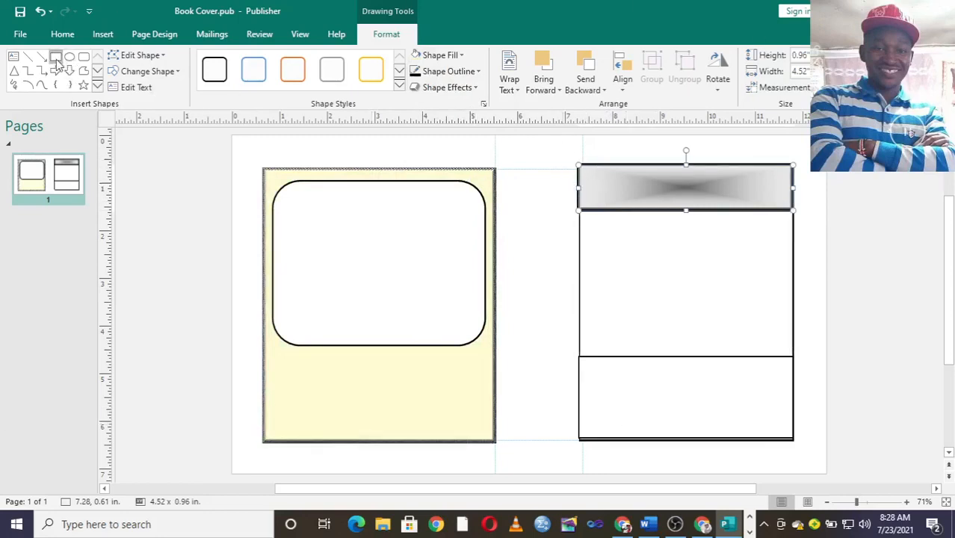
{"action": "left_click_drag", "start_coordinate": [497, 166], "coordinate": [582, 440]}
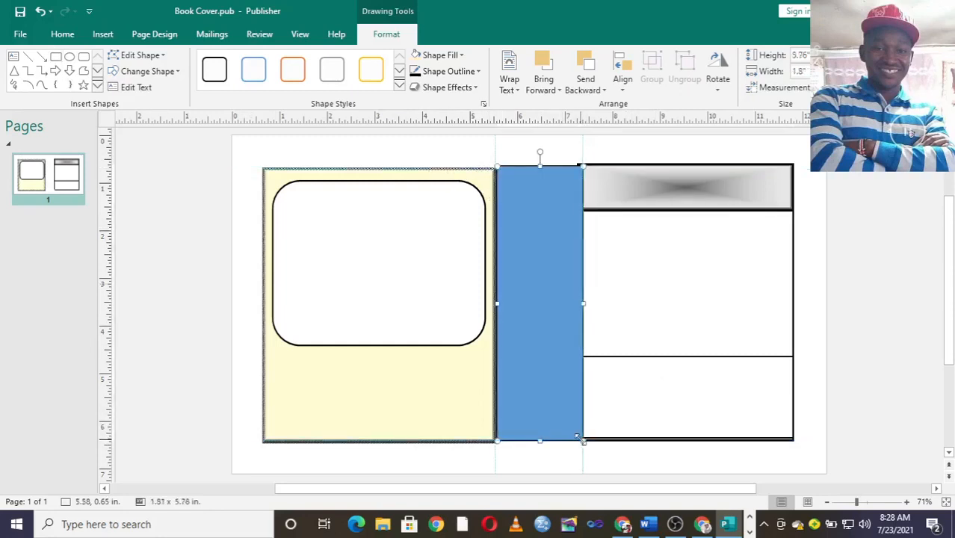
{"action": "left_click", "coordinate": [462, 58]}
{"action": "left_click", "coordinate": [500, 111]}
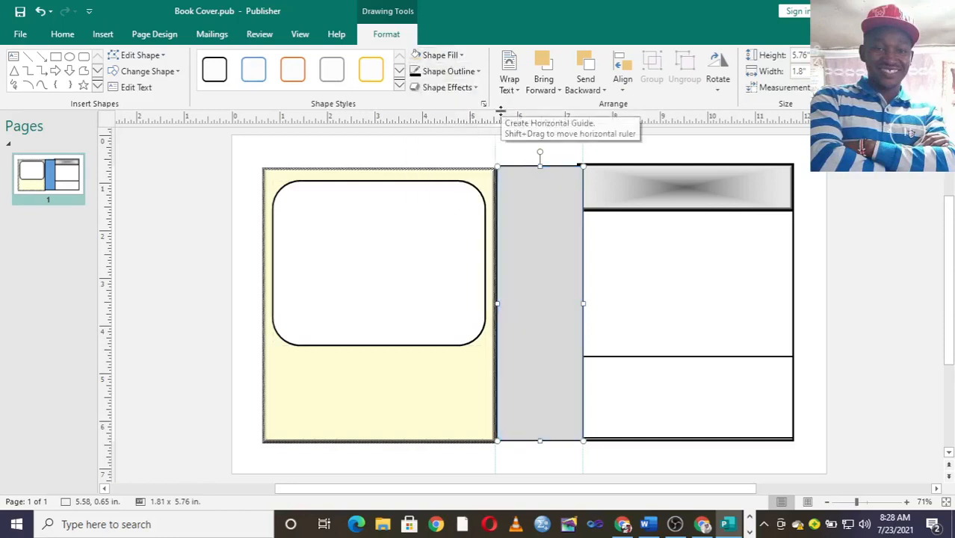
- Give the spine rectangle a pattern fill using the first pattern of the second row
{"action": "left_click", "coordinate": [461, 57]}
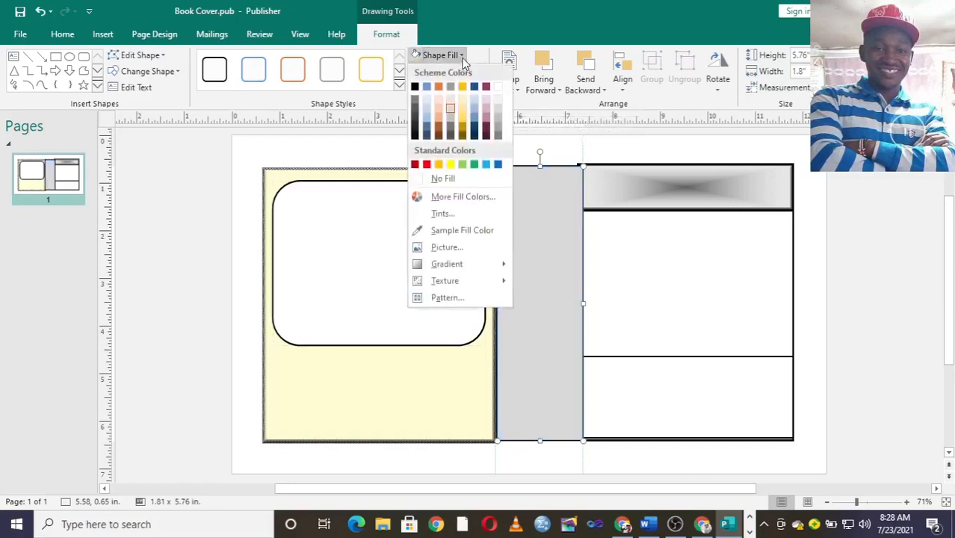
{"action": "left_click", "coordinate": [457, 297]}
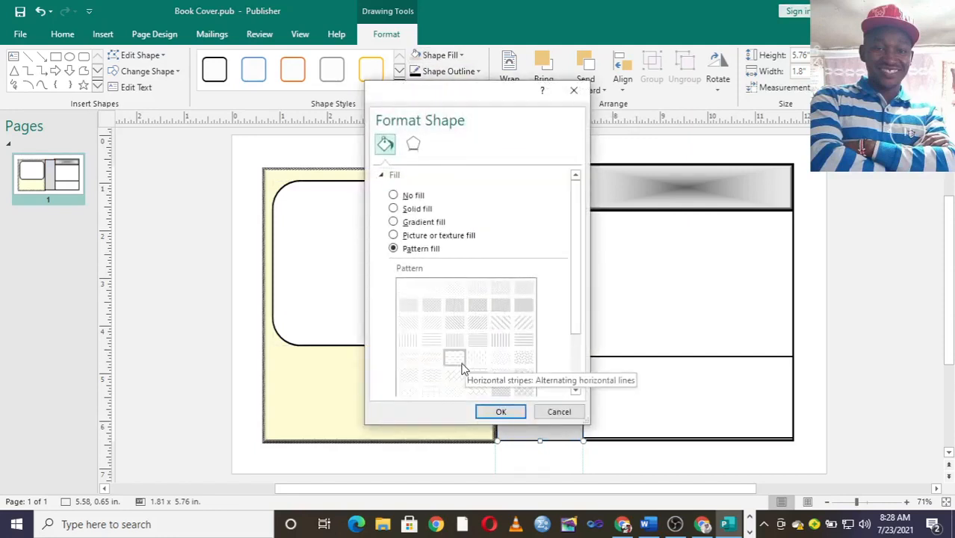
{"action": "left_click", "coordinate": [413, 312]}
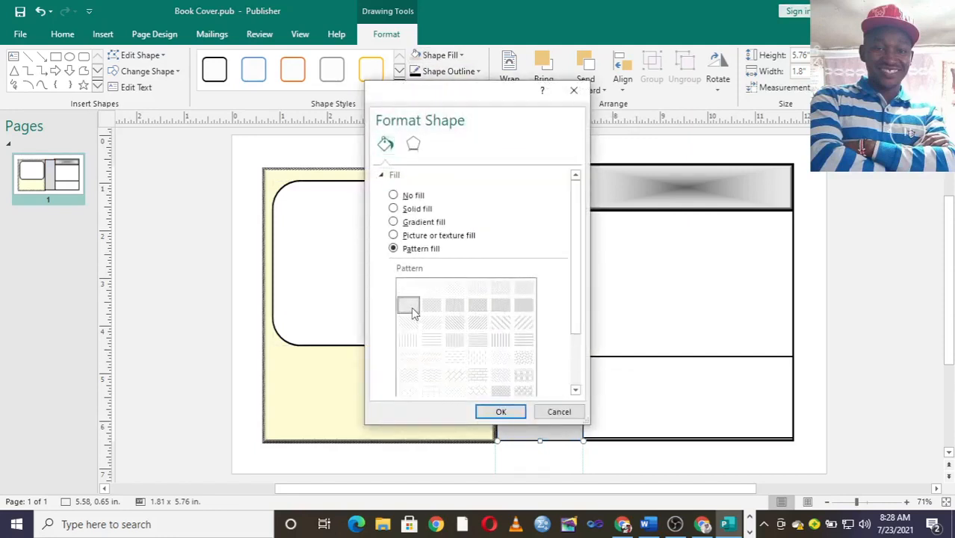
{"action": "left_click", "coordinate": [523, 413]}
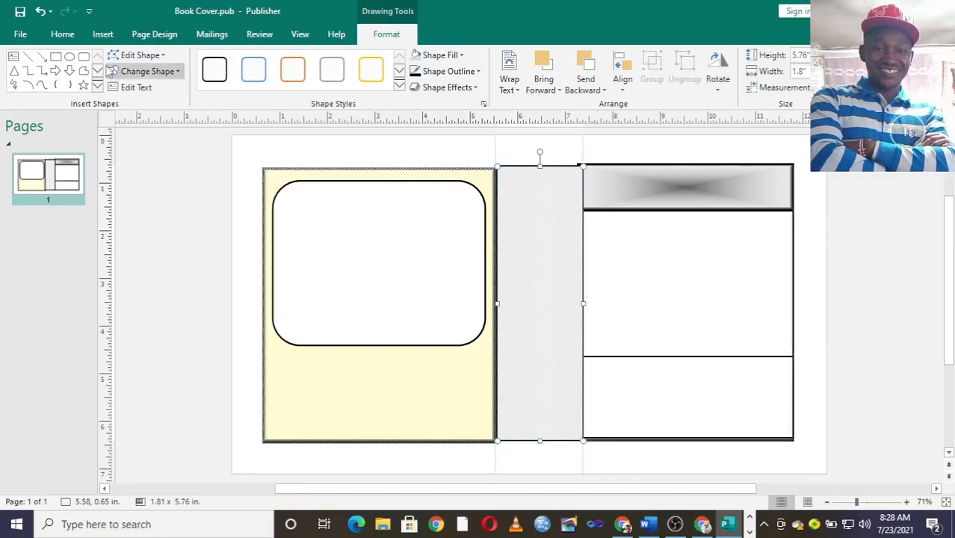
- Check the laptop figure in 2013.pdf in the browser, return to Publisher and draw a rectangle about 1.64 × 0.63 in in the front cover's middle section
{"action": "left_click", "coordinate": [702, 525]}
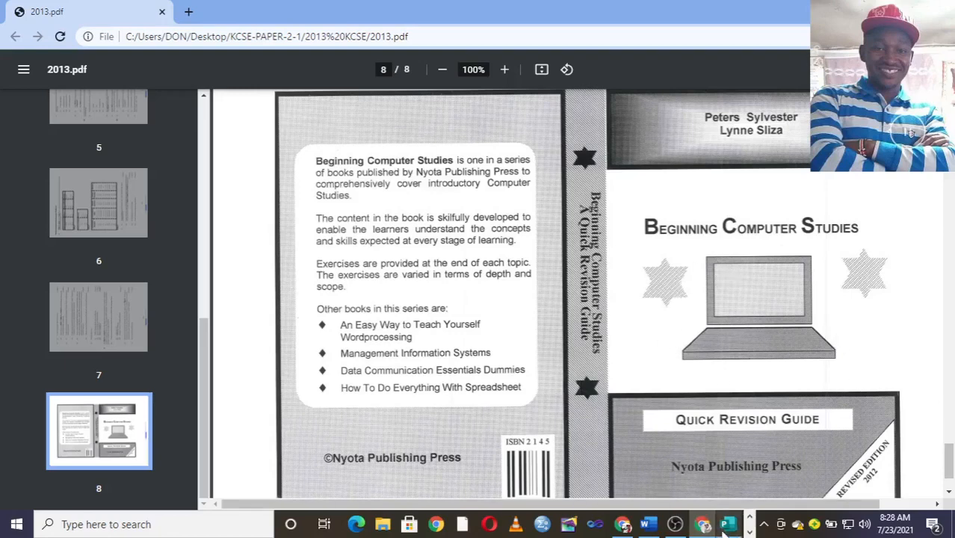
{"action": "left_click", "coordinate": [727, 525]}
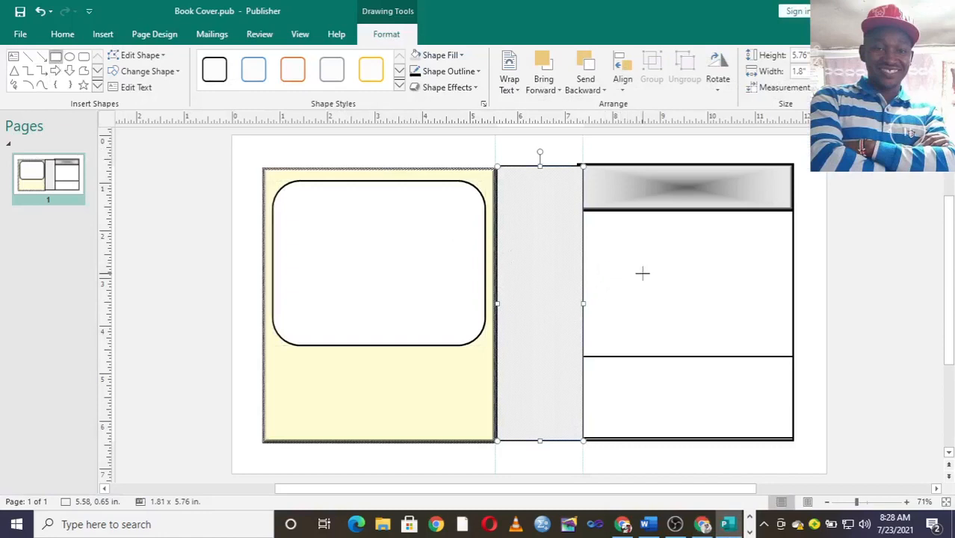
{"action": "left_click_drag", "start_coordinate": [658, 263], "coordinate": [738, 293]}
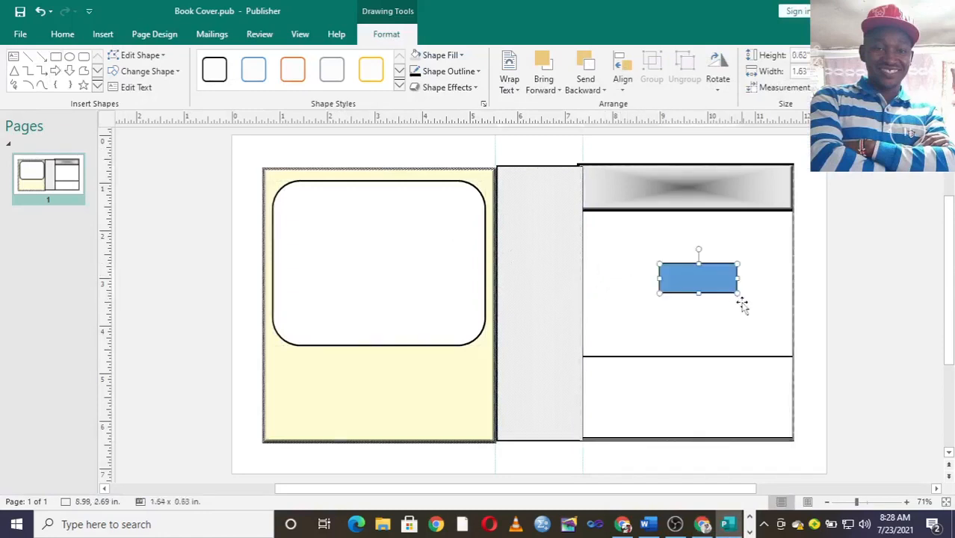
- Draw a Flowchart trapezoid with its wide side up, about 3.18 × 1.29 in, across the back cover's outer edge
{"action": "left_click", "coordinate": [98, 87]}
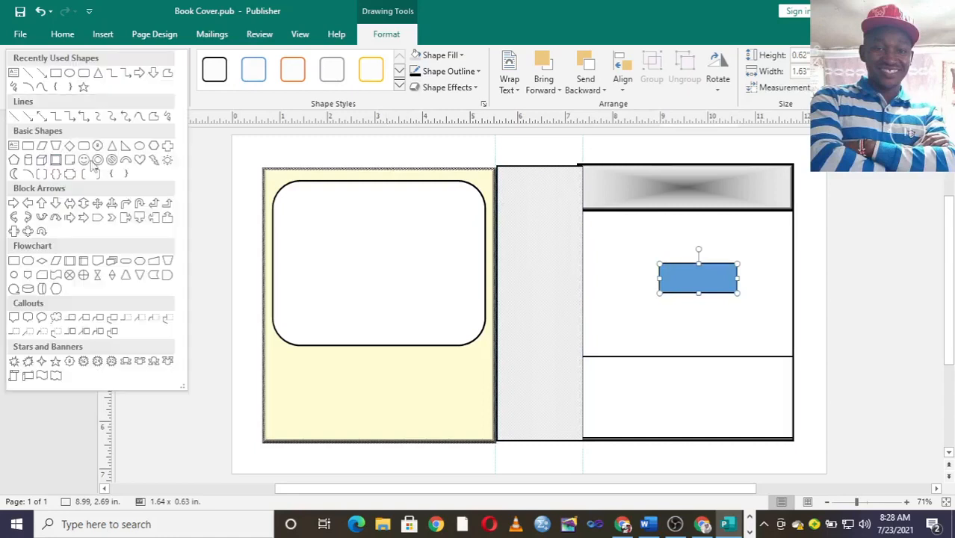
{"action": "left_click", "coordinate": [169, 264]}
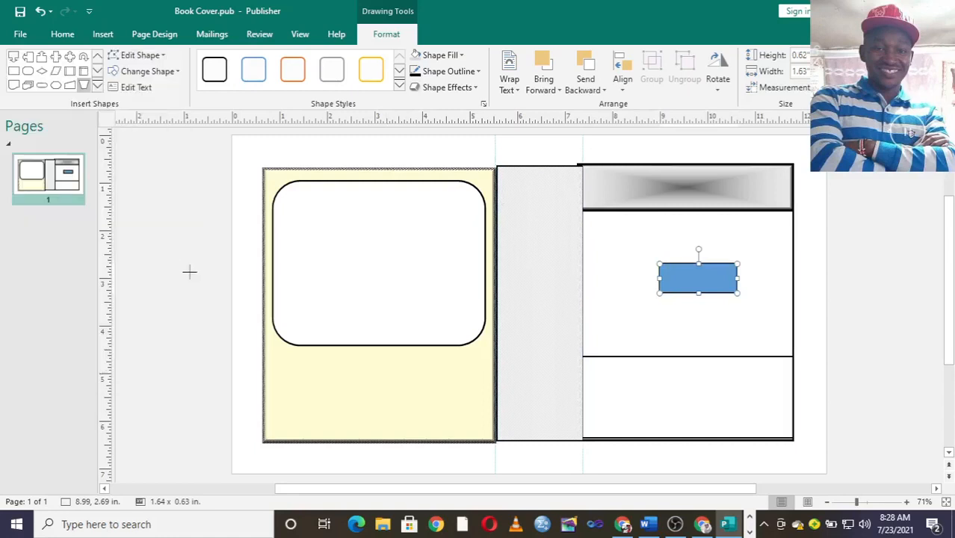
{"action": "mouse_move", "coordinate": [184, 286]}
{"action": "left_mouse_down"}
{"action": "mouse_move", "coordinate": [290, 365]}
{"action": "mouse_move", "coordinate": [335, 348]}
{"action": "left_mouse_up"}
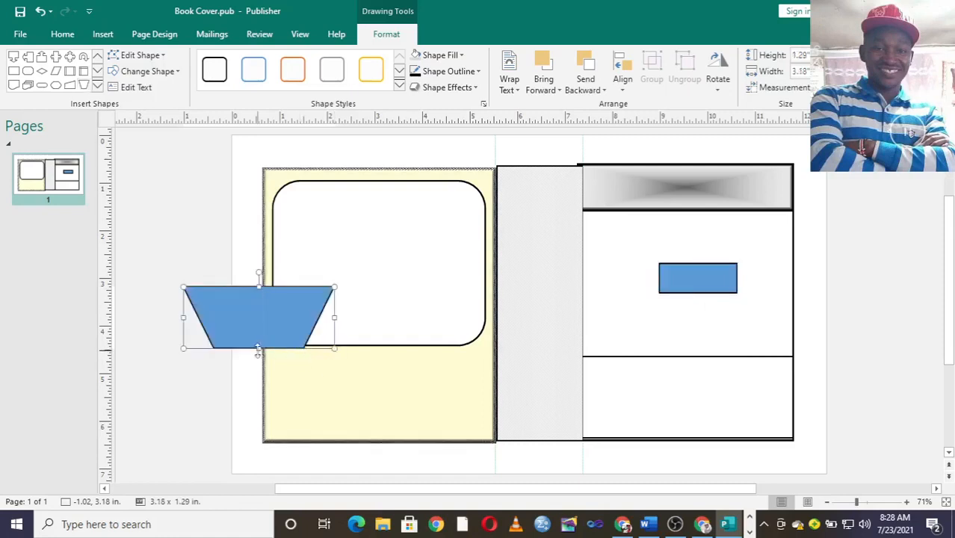
- Flip the trapezoid wide side down and shrink it to about 2.60 × 0.46 in, centred just below the front cover's blue rectangle
{"action": "left_click_drag", "start_coordinate": [258, 348], "coordinate": [700, 300]}
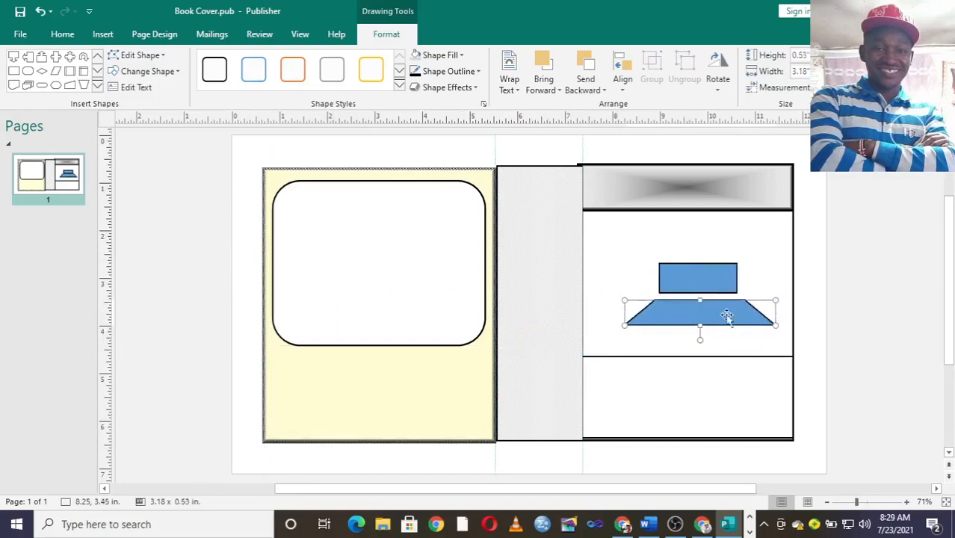
{"action": "left_click_drag", "start_coordinate": [775, 324], "coordinate": [715, 311]}
{"action": "left_click", "coordinate": [752, 338]}
{"action": "left_click", "coordinate": [718, 342]}
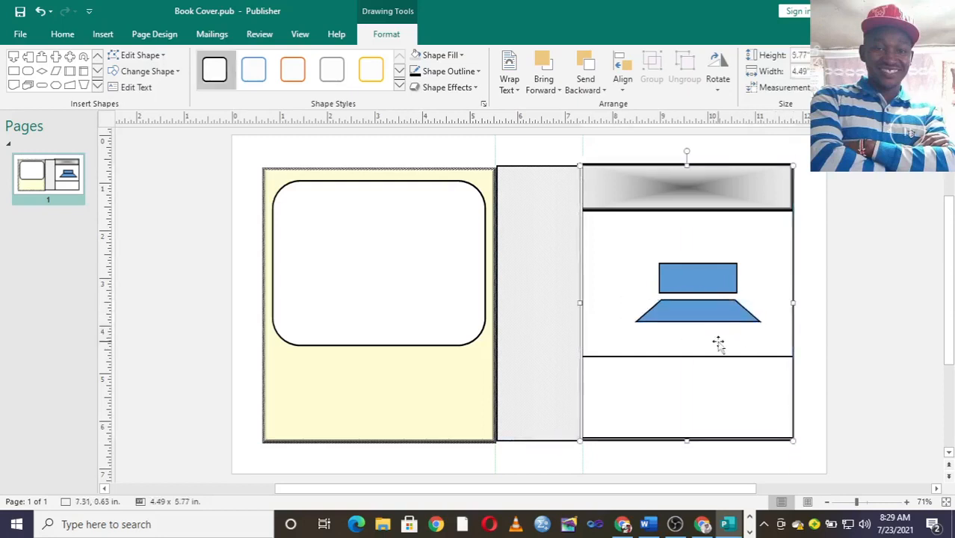
- Apply the second Parallel 3-D rotation preset to the trapezoid on the front cover
{"action": "left_click", "coordinate": [689, 313]}
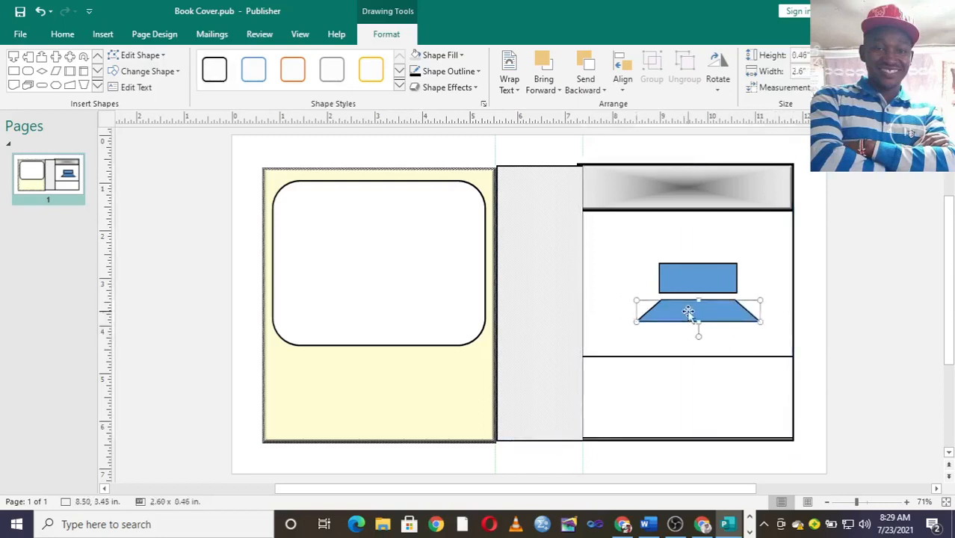
{"action": "left_click", "coordinate": [468, 88]}
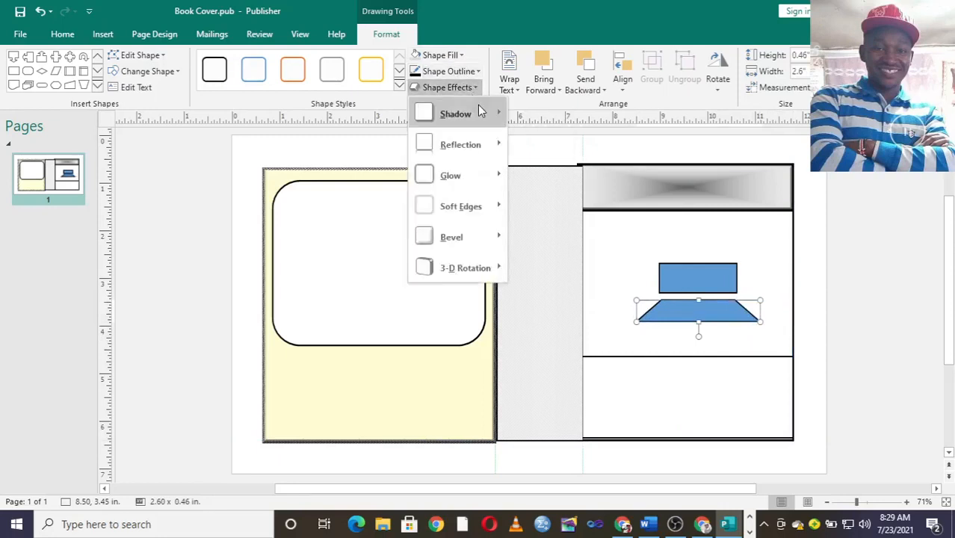
{"action": "mouse_move", "coordinate": [477, 268]}
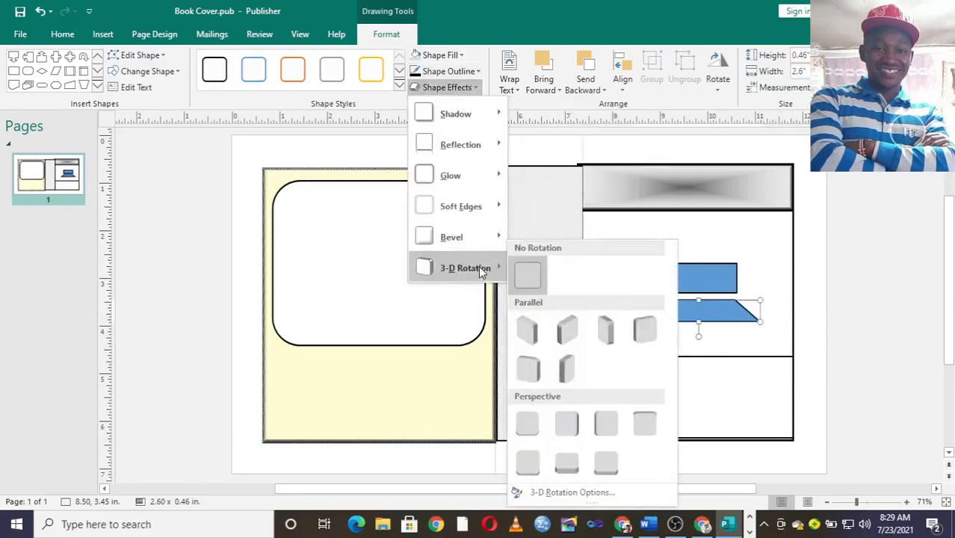
{"action": "left_click", "coordinate": [566, 331]}
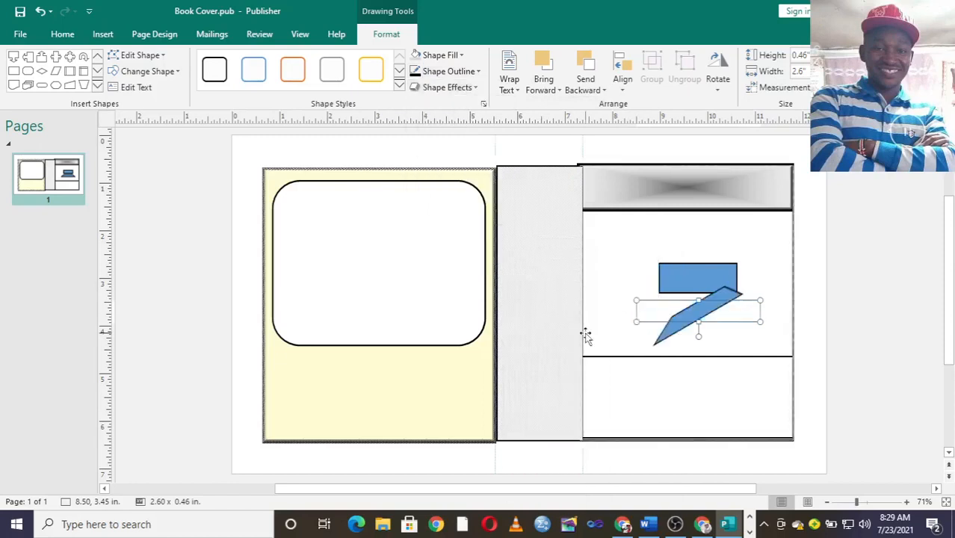
- Replace the trapezoid's 3-D rotation on the front cover with the sixth Perspective preset
{"action": "left_click", "coordinate": [472, 87]}
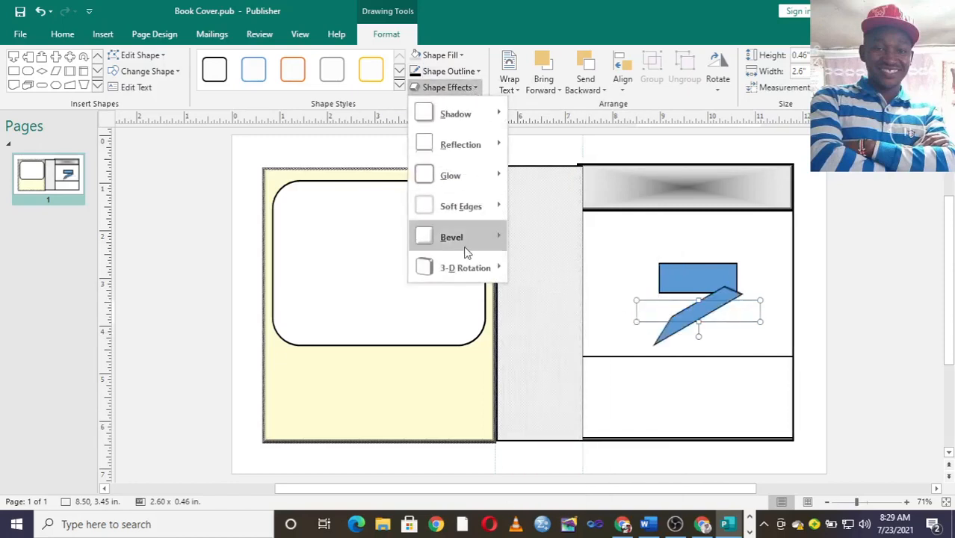
{"action": "mouse_move", "coordinate": [464, 268]}
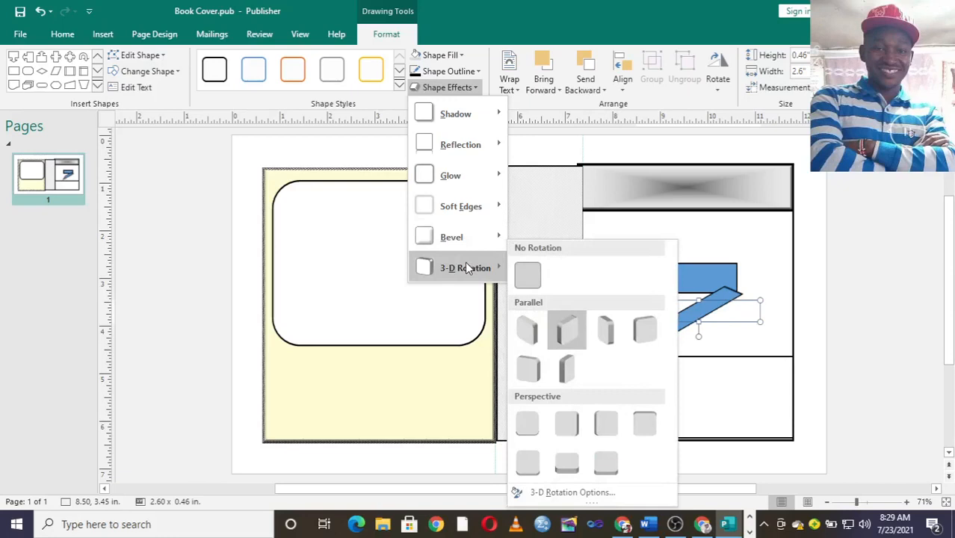
{"action": "left_click", "coordinate": [574, 468]}
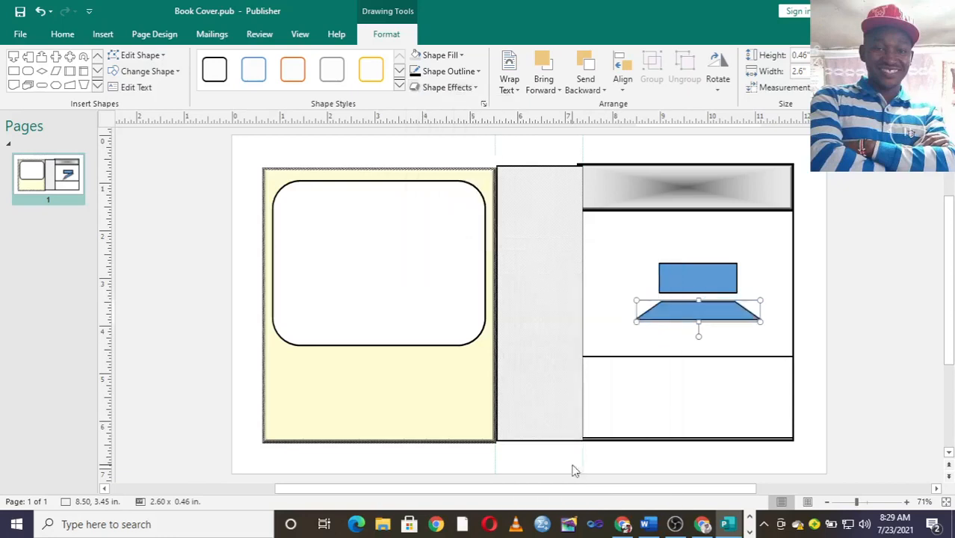
- Apply the fourth Perspective 3-D rotation preset to the blue rectangle above the trapezoid
{"action": "left_click", "coordinate": [676, 281]}
{"action": "left_click", "coordinate": [472, 88]}
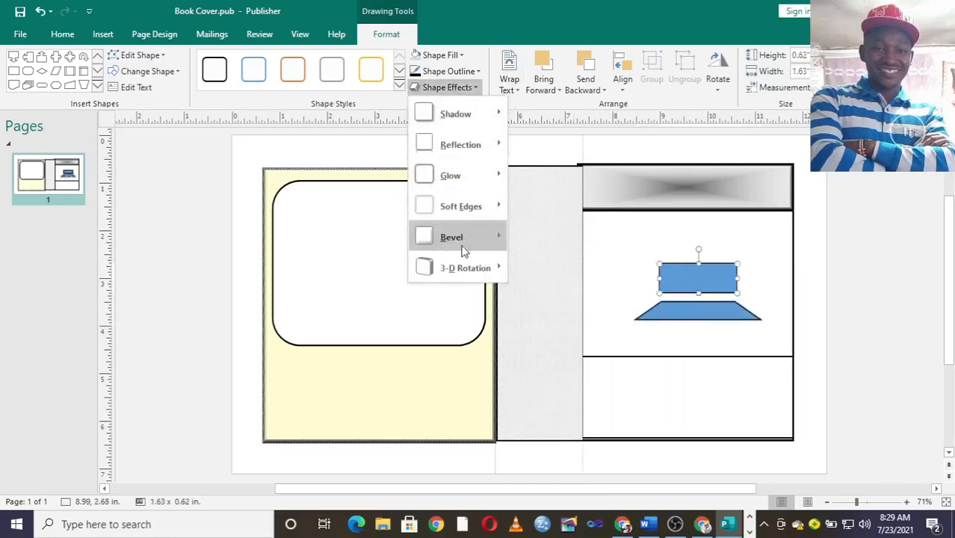
{"action": "mouse_move", "coordinate": [463, 269]}
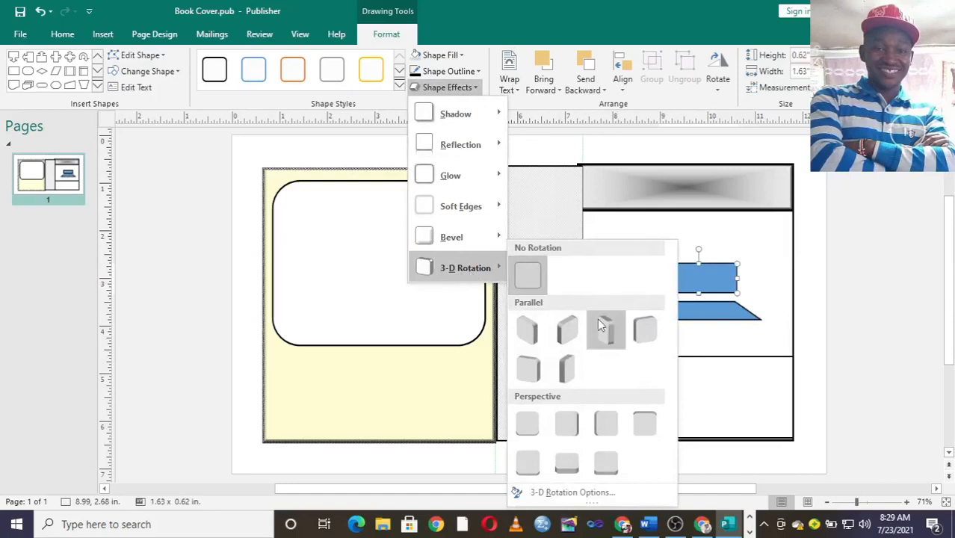
{"action": "left_click", "coordinate": [640, 427]}
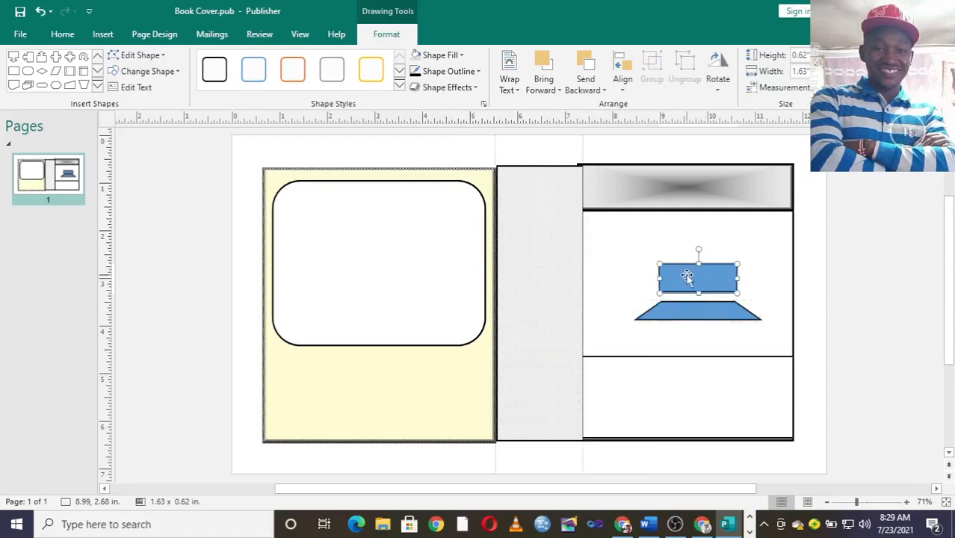
{"action": "left_click", "coordinate": [778, 279]}
{"action": "left_click", "coordinate": [732, 275]}
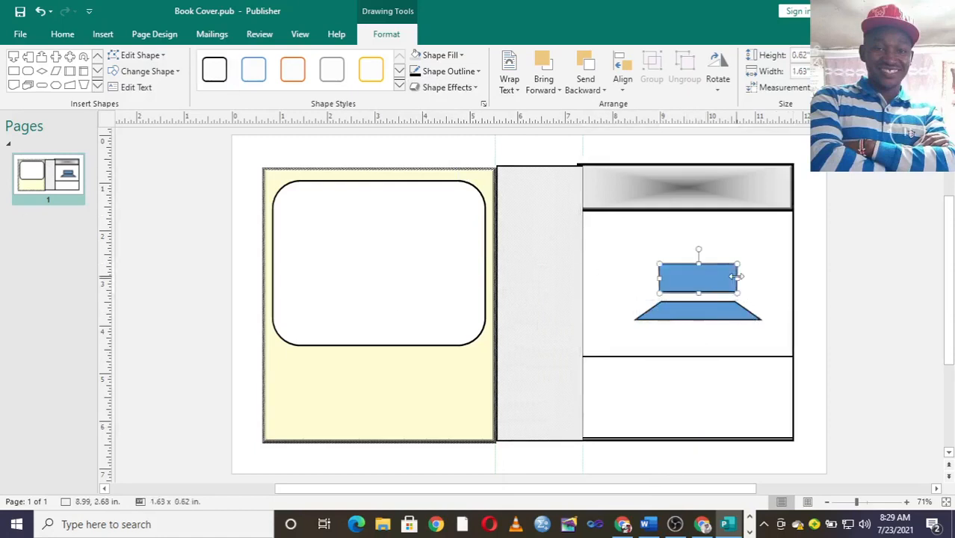
- Fill the laptop's screen rectangle with a medium gray scheme colour and turn it into a light pattern fill
{"action": "left_click", "coordinate": [461, 55]}
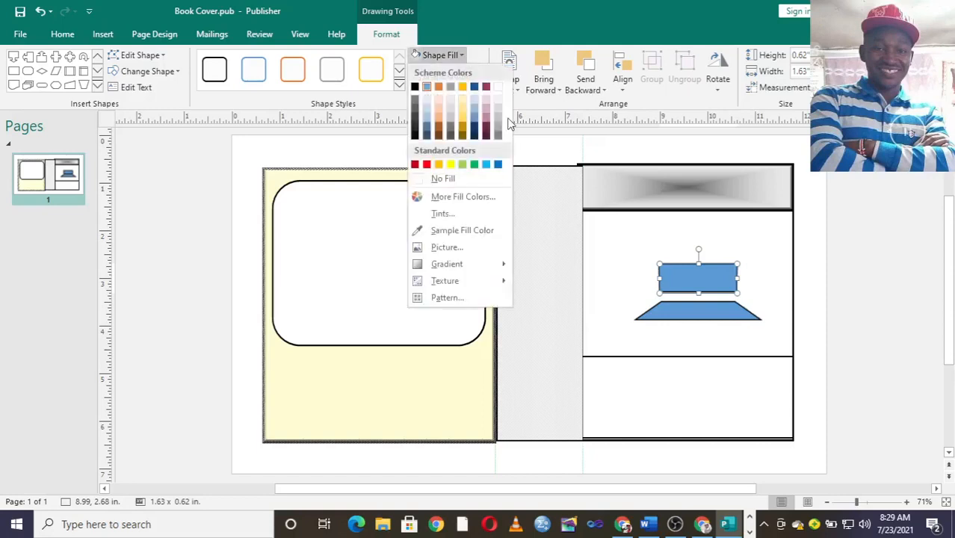
{"action": "left_click", "coordinate": [498, 118]}
{"action": "left_click", "coordinate": [461, 57]}
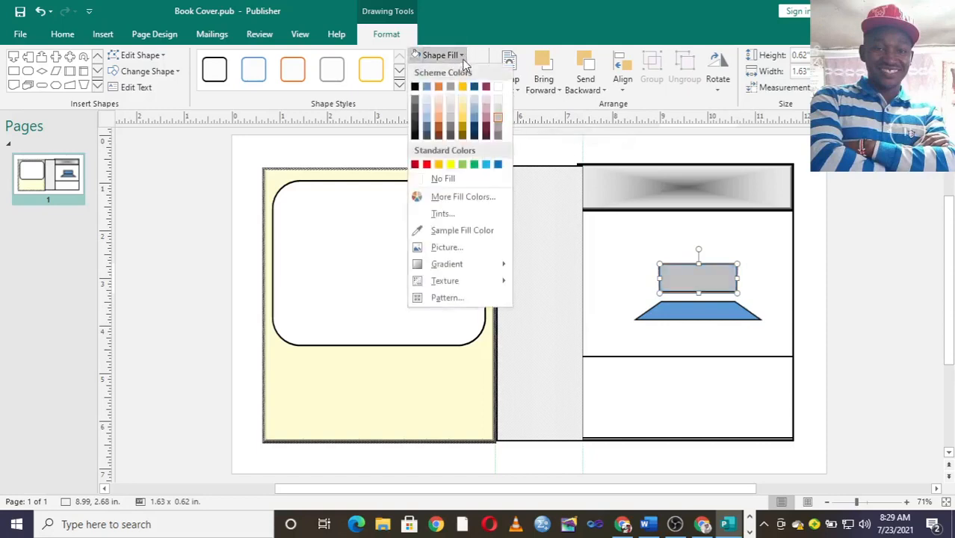
{"action": "left_click", "coordinate": [466, 299]}
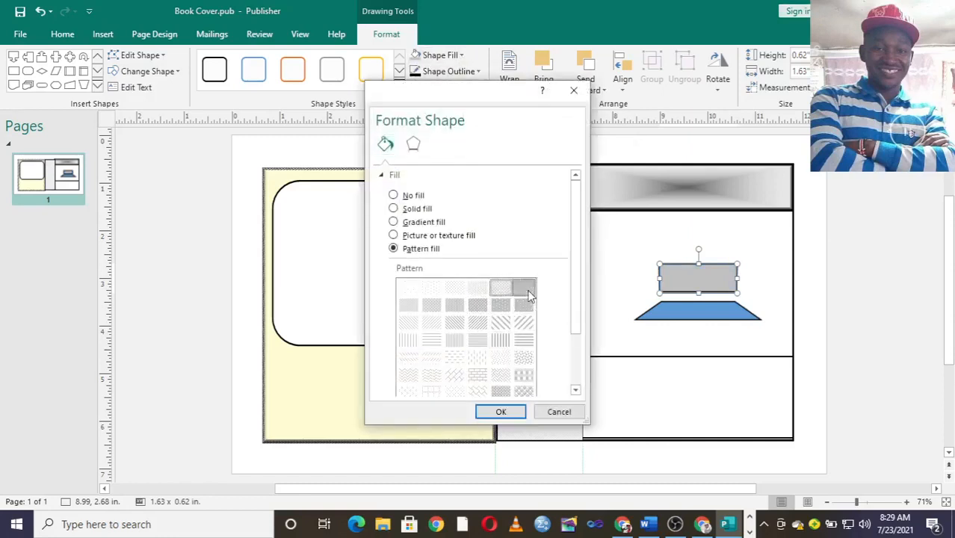
{"action": "left_click", "coordinate": [503, 416]}
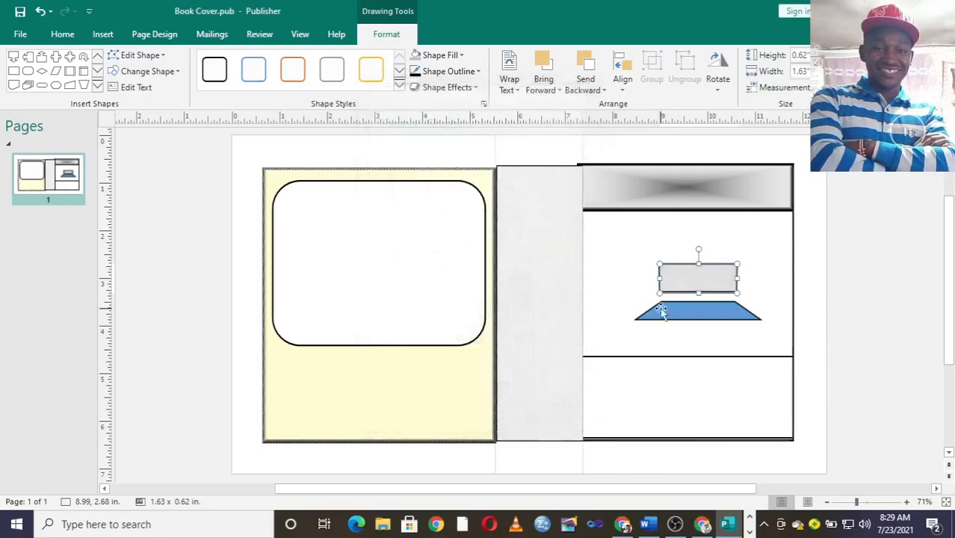
- Fill the trapezoid with the same medium gray and apply the dense dotted pattern ending the second row of patterns
{"action": "left_click", "coordinate": [677, 314]}
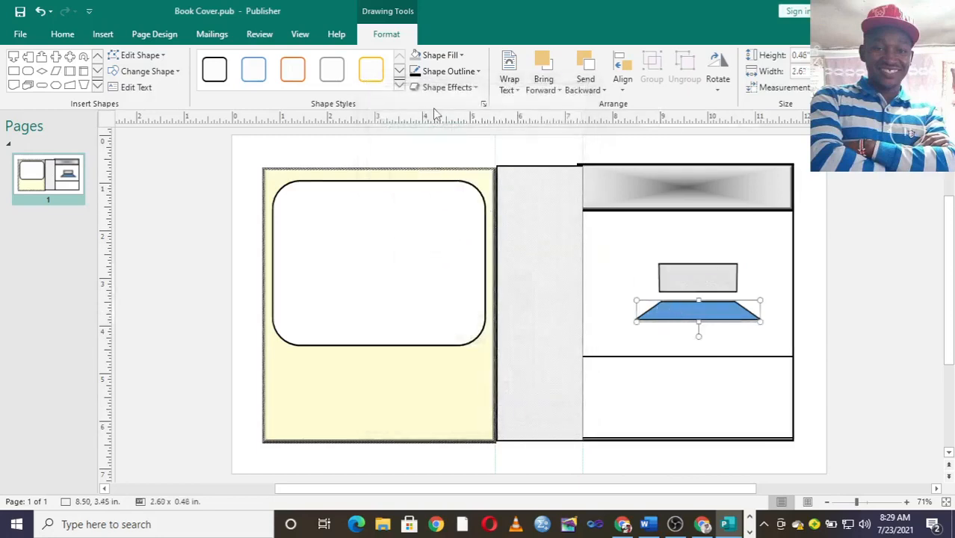
{"action": "left_click", "coordinate": [458, 57]}
{"action": "left_click", "coordinate": [497, 128]}
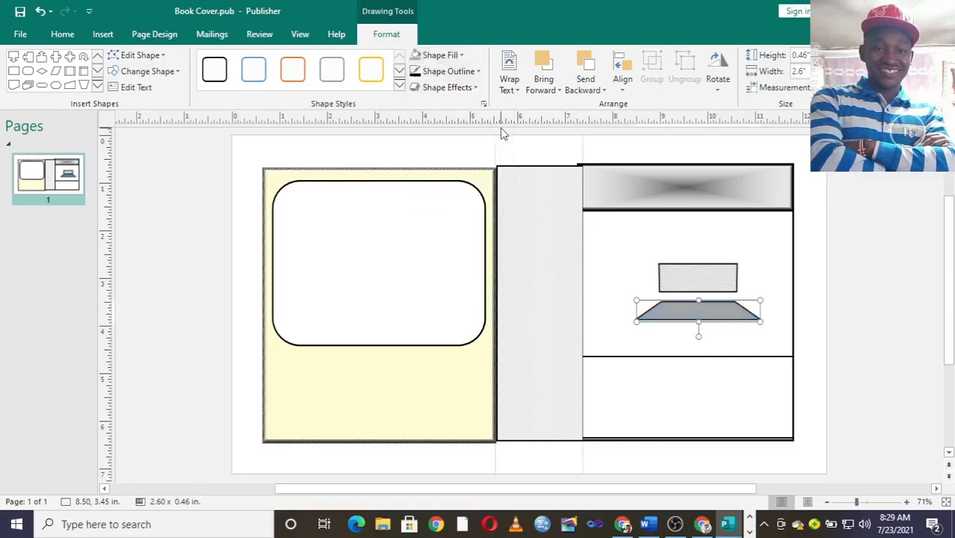
{"action": "left_click", "coordinate": [457, 56]}
{"action": "left_click", "coordinate": [470, 298]}
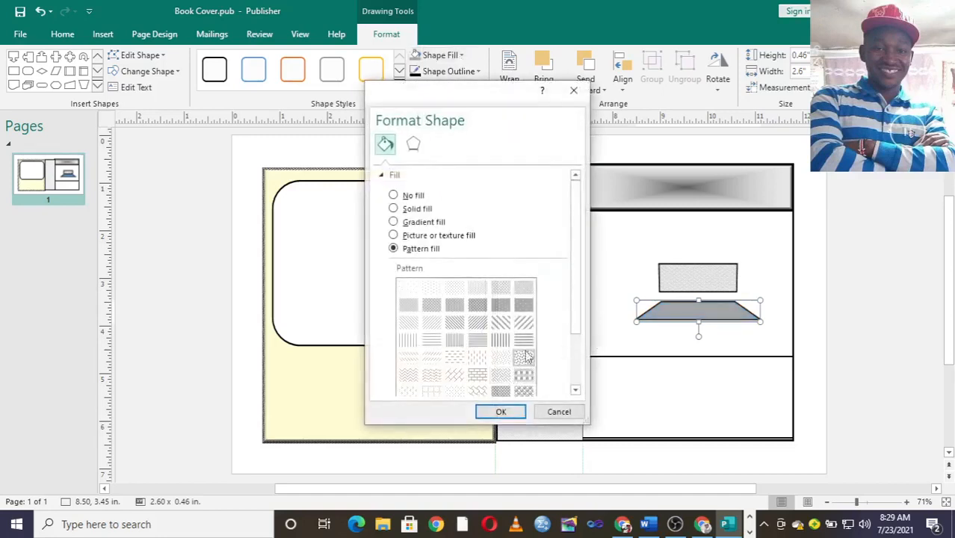
{"action": "left_click", "coordinate": [522, 306]}
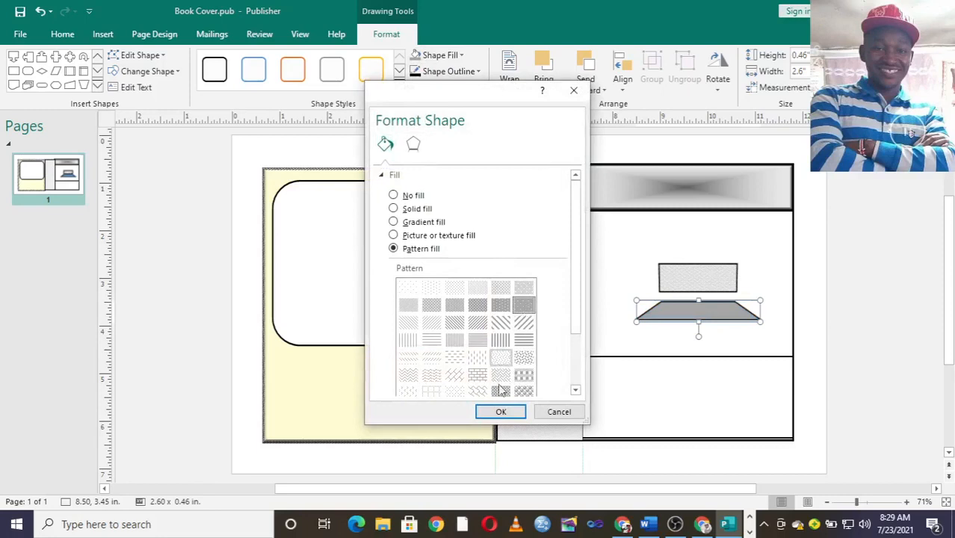
{"action": "left_click", "coordinate": [501, 411]}
- Move the trapezoid slightly up so it sits closer beneath the laptop's screen rectangle
{"action": "left_click", "coordinate": [630, 269]}
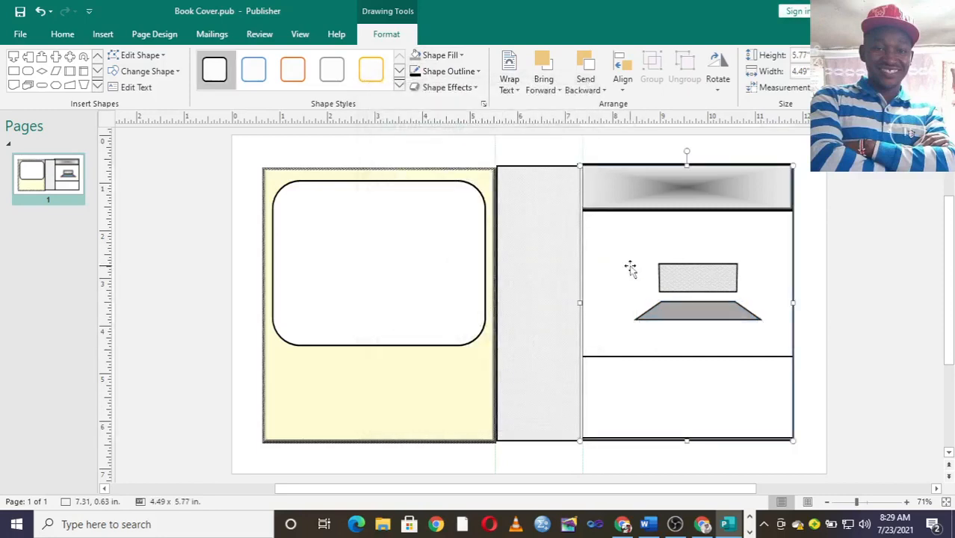
{"action": "left_click", "coordinate": [696, 312]}
{"action": "left_click_drag", "start_coordinate": [695, 313], "coordinate": [695, 307]}
{"action": "left_click", "coordinate": [668, 247]}
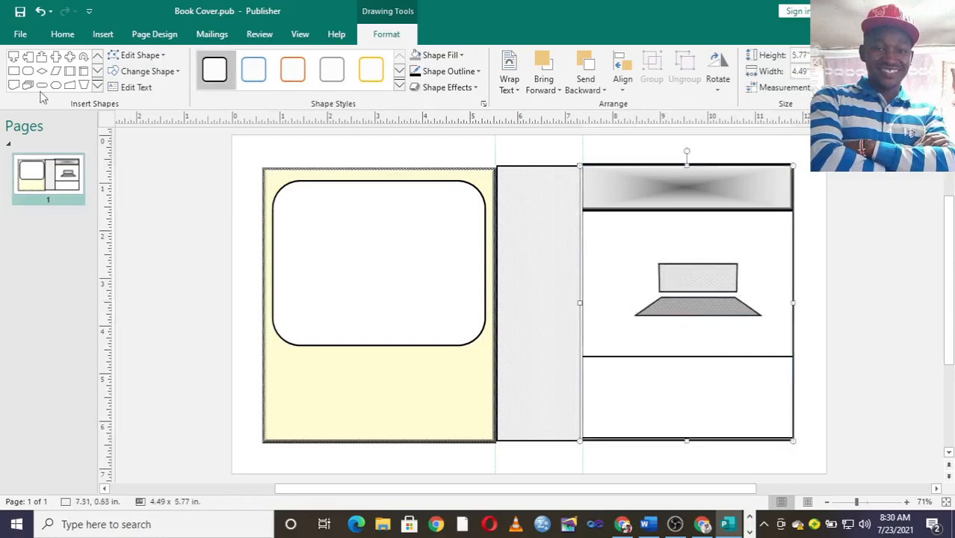
- Check the stars in 2013.pdf in the browser, return to Publisher and draw a triangle about 1.42 × 0.78 in beside the back cover's outer edge
{"action": "left_click", "coordinate": [702, 523]}
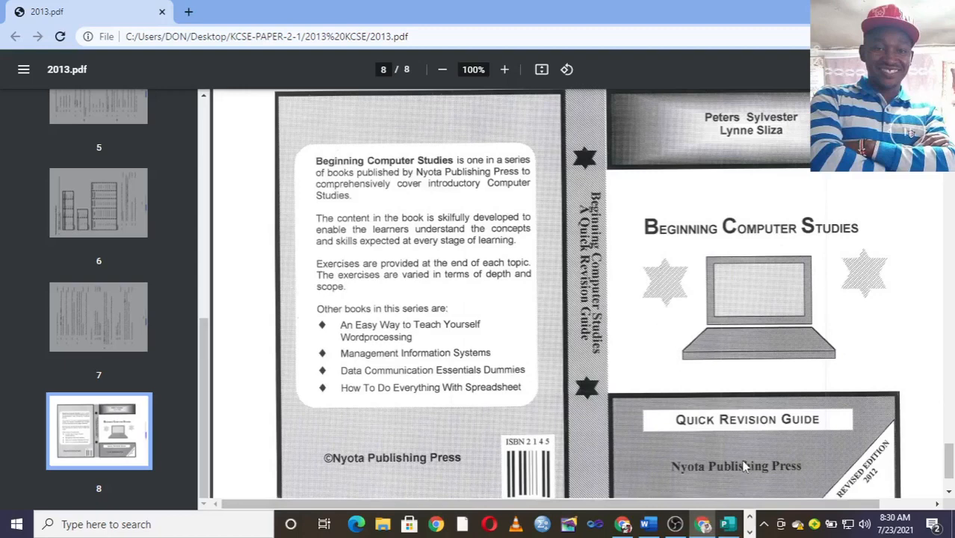
{"action": "left_click", "coordinate": [722, 525]}
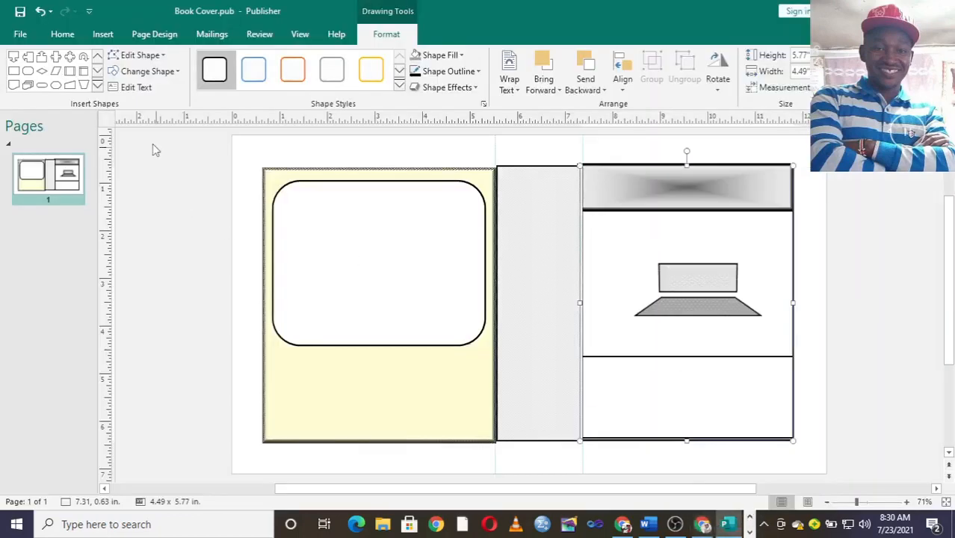
{"action": "left_click", "coordinate": [97, 86]}
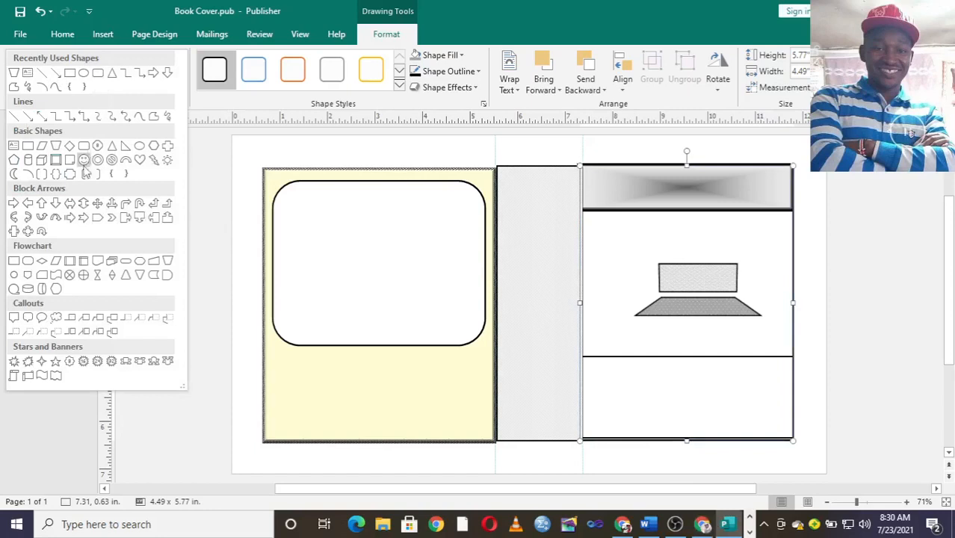
{"action": "left_click", "coordinate": [112, 73]}
{"action": "mouse_move", "coordinate": [176, 217]}
{"action": "left_mouse_down"}
{"action": "mouse_move", "coordinate": [240, 277]}
{"action": "mouse_move", "coordinate": [246, 255]}
{"action": "left_mouse_up"}
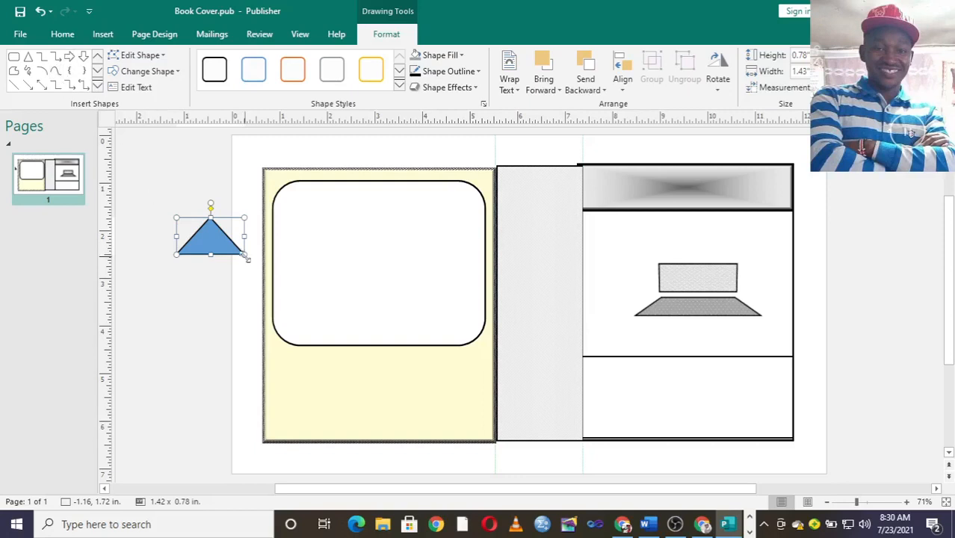
- Draw a second isosceles triangle about 1.78 × 0.77 in and place it upside down, centred over the first to form a star
{"action": "left_click", "coordinate": [98, 86]}
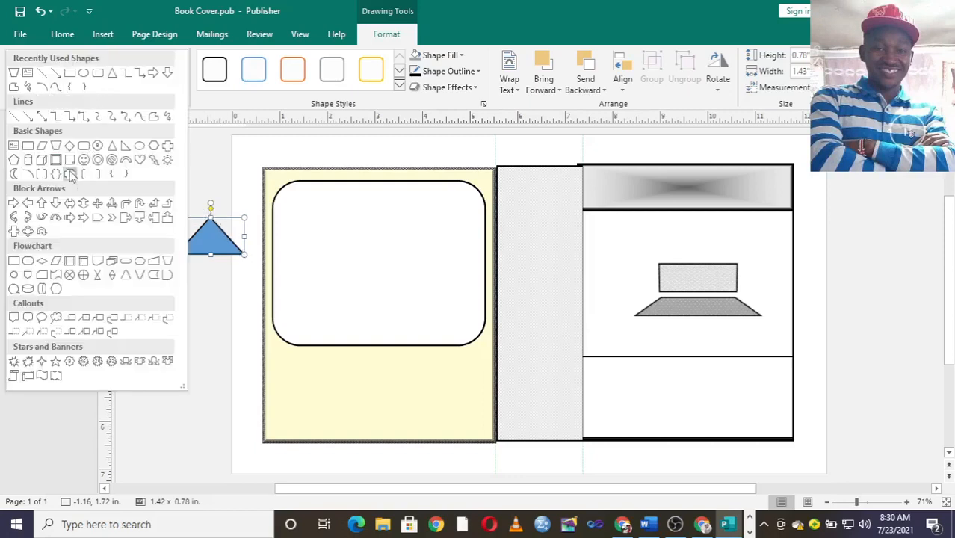
{"action": "left_click", "coordinate": [112, 145]}
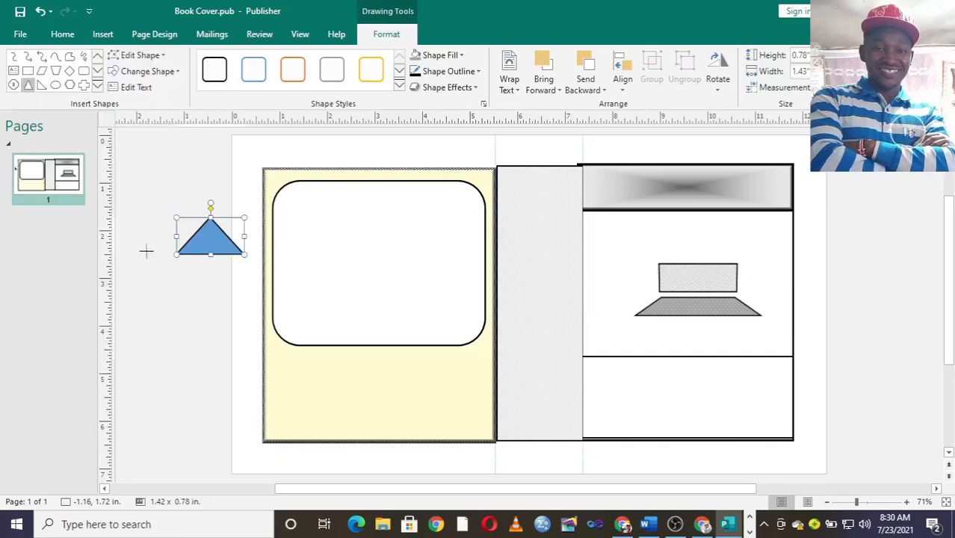
{"action": "left_click_drag", "start_coordinate": [160, 254], "coordinate": [246, 287]}
{"action": "mouse_move", "coordinate": [202, 251]}
{"action": "left_mouse_down"}
{"action": "mouse_move", "coordinate": [195, 320]}
{"action": "mouse_move", "coordinate": [203, 322]}
{"action": "mouse_move", "coordinate": [208, 244]}
{"action": "mouse_move", "coordinate": [210, 262]}
{"action": "left_mouse_up"}
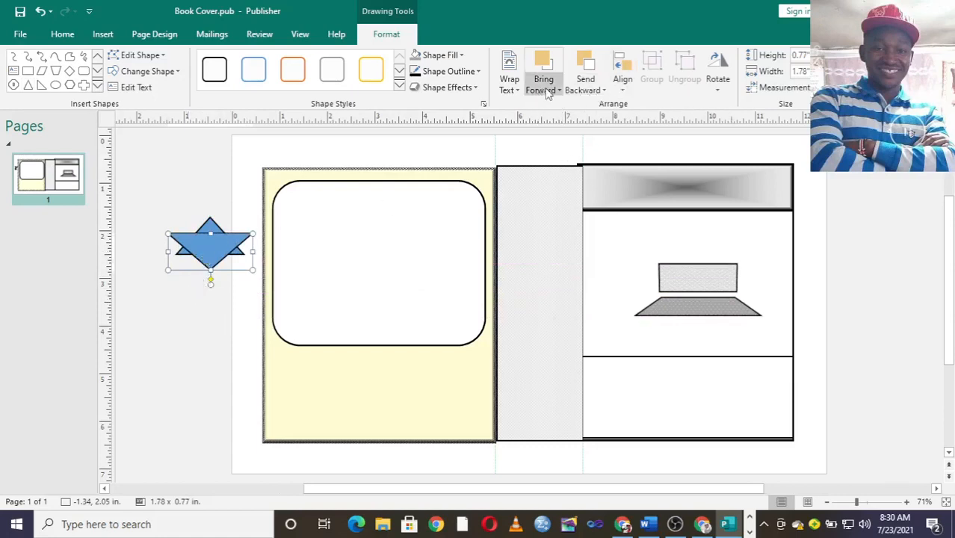
- Send the upside-down triangle backward so it lies behind the upright one
{"action": "left_click", "coordinate": [586, 89]}
{"action": "left_click", "coordinate": [611, 103]}
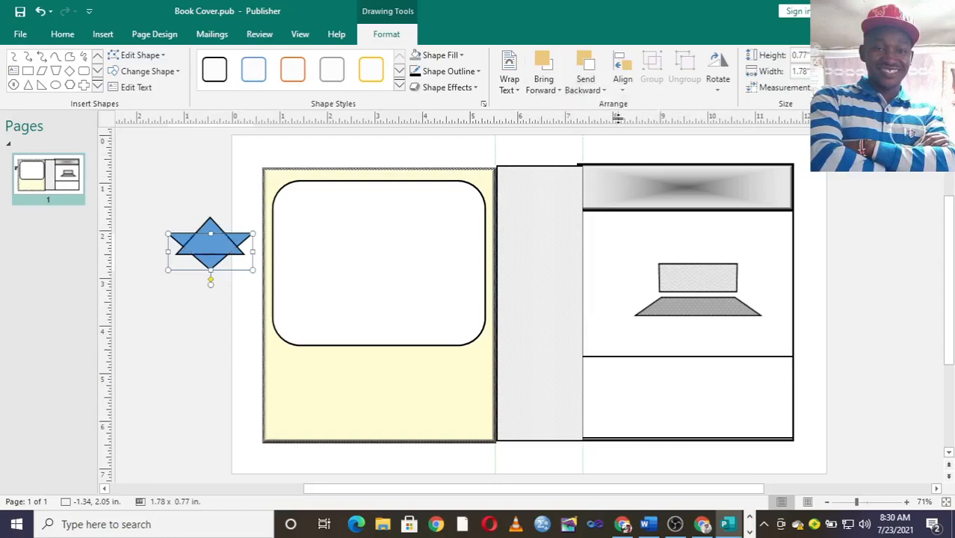
{"action": "left_click", "coordinate": [177, 313]}
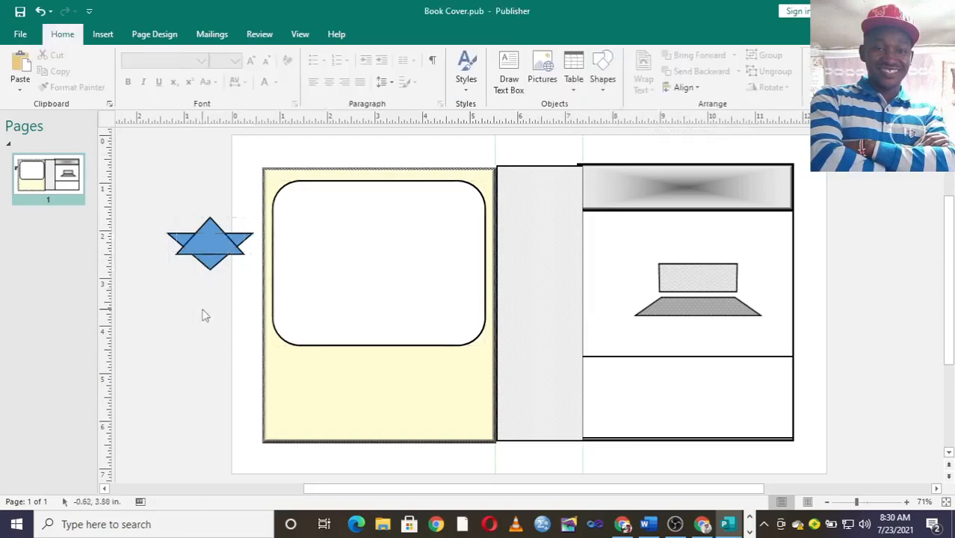
- Stretch the upside-down triangle downward to about 1.13 in high and the upright triangle upward to about 0.93 in high
{"action": "left_click", "coordinate": [210, 267]}
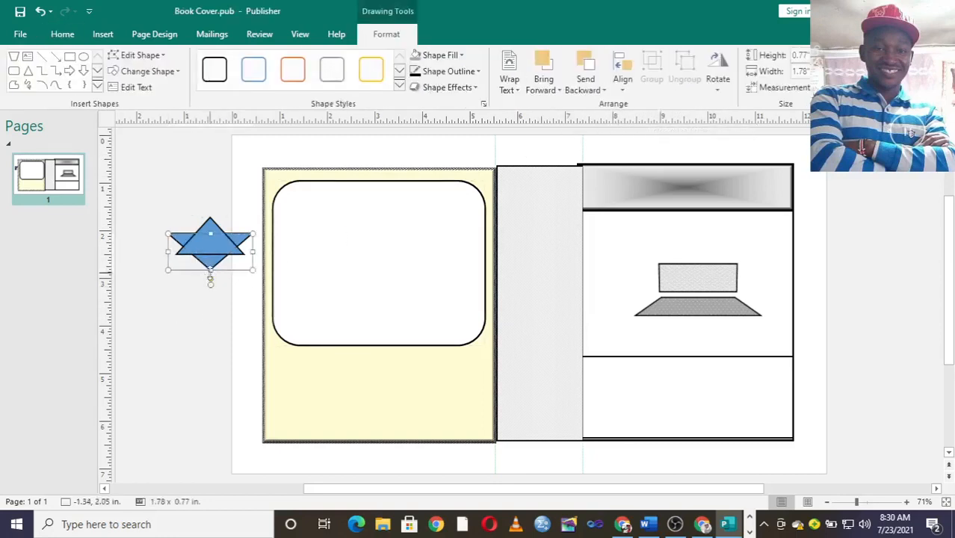
{"action": "left_click_drag", "start_coordinate": [210, 274], "coordinate": [213, 292]}
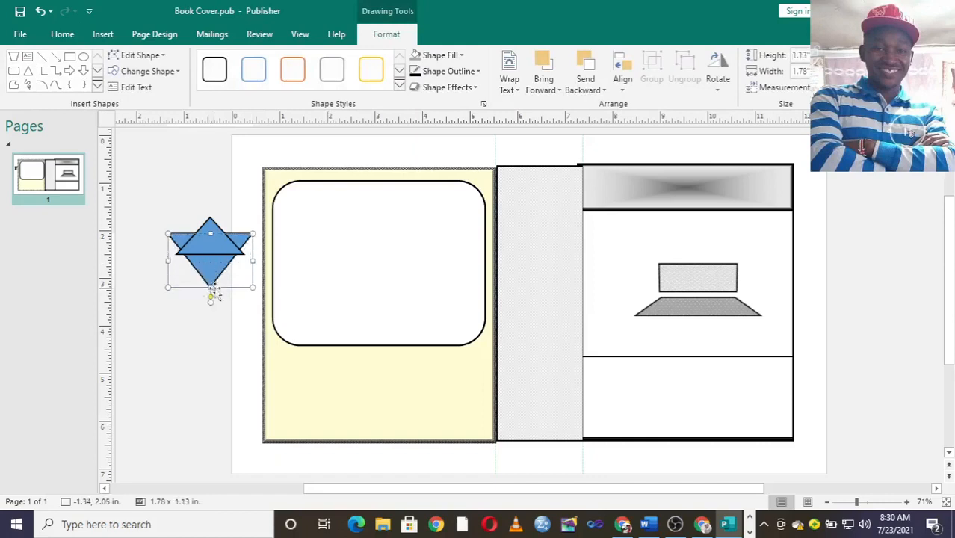
{"action": "left_click", "coordinate": [213, 223]}
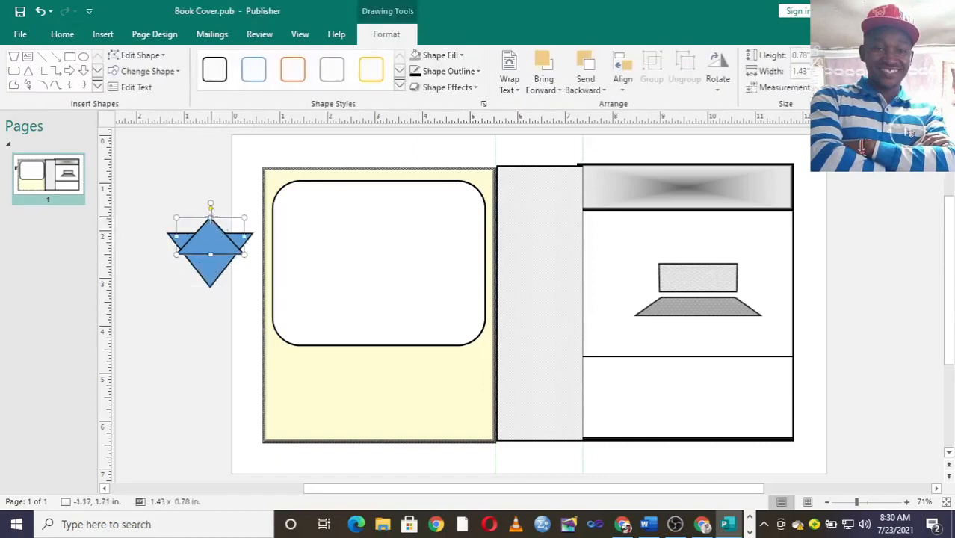
{"action": "left_click_drag", "start_coordinate": [210, 217], "coordinate": [210, 211]}
{"action": "left_click", "coordinate": [196, 314]}
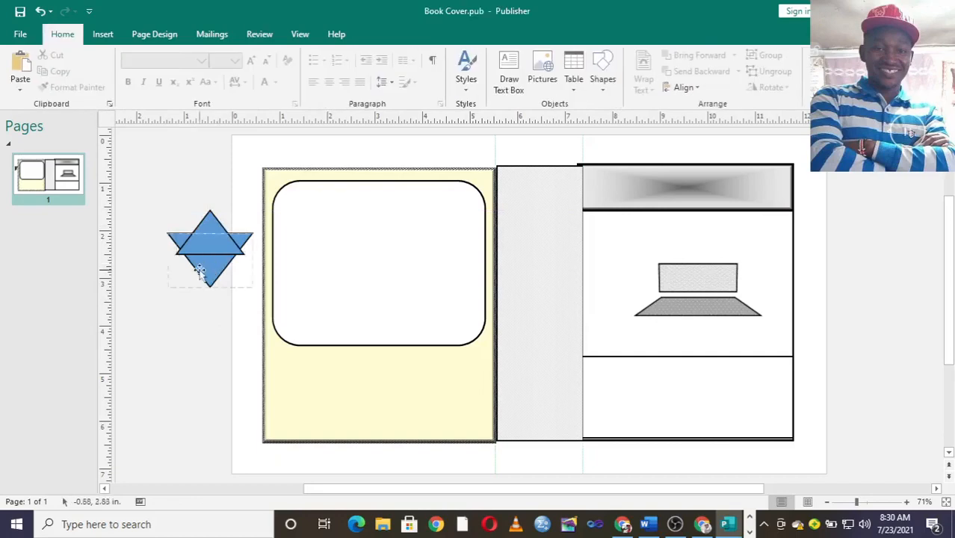
- Group the two star triangles and move the group a little down and away from the back cover
{"action": "left_click", "coordinate": [200, 273]}
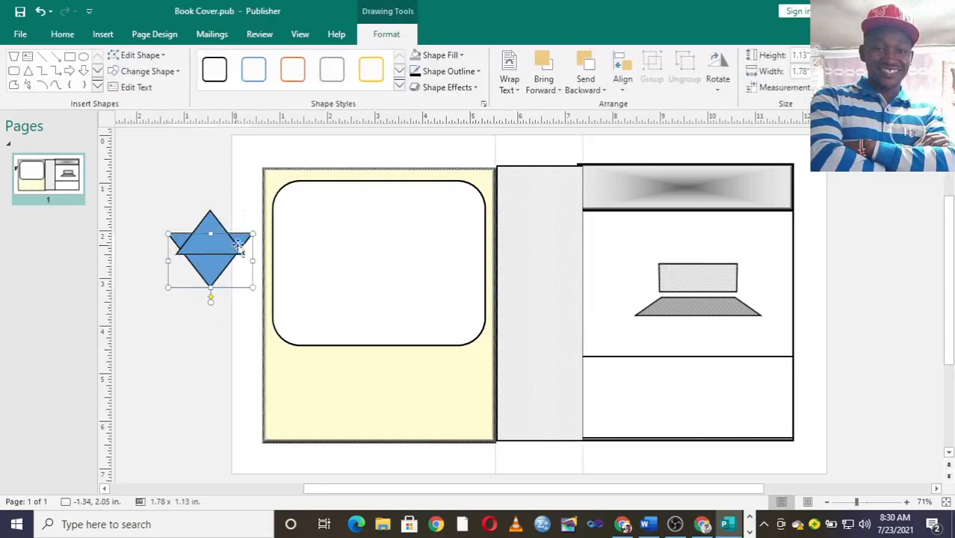
{"action": "left_click", "coordinate": [210, 236], "text": "shift"}
{"action": "left_click", "coordinate": [214, 229]}
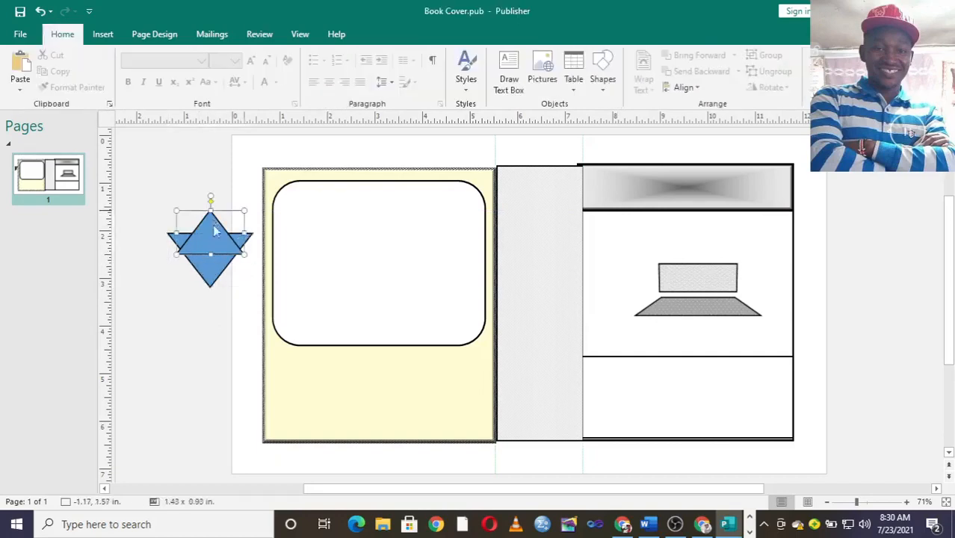
{"action": "left_click", "coordinate": [203, 270], "text": "shift"}
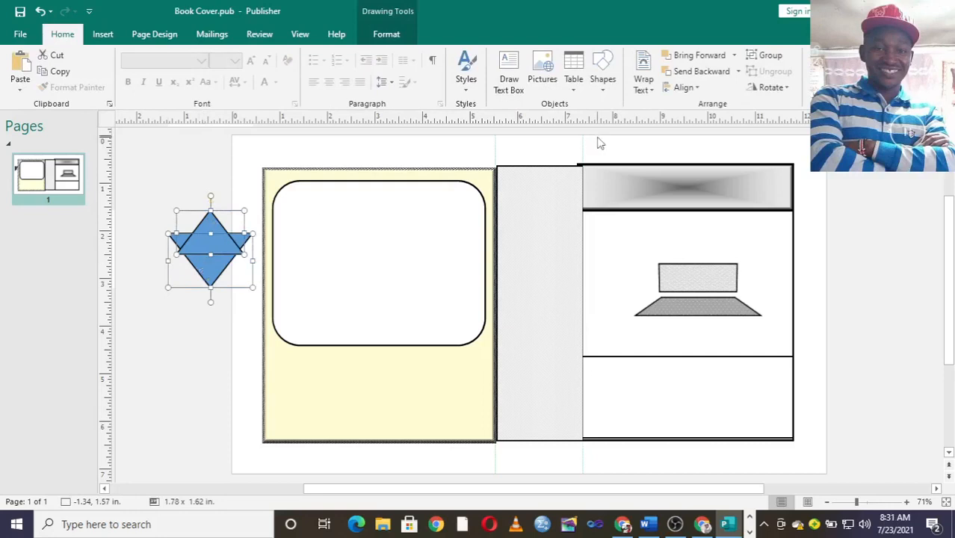
{"action": "left_click", "coordinate": [768, 55]}
{"action": "left_click_drag", "start_coordinate": [224, 254], "coordinate": [204, 316]}
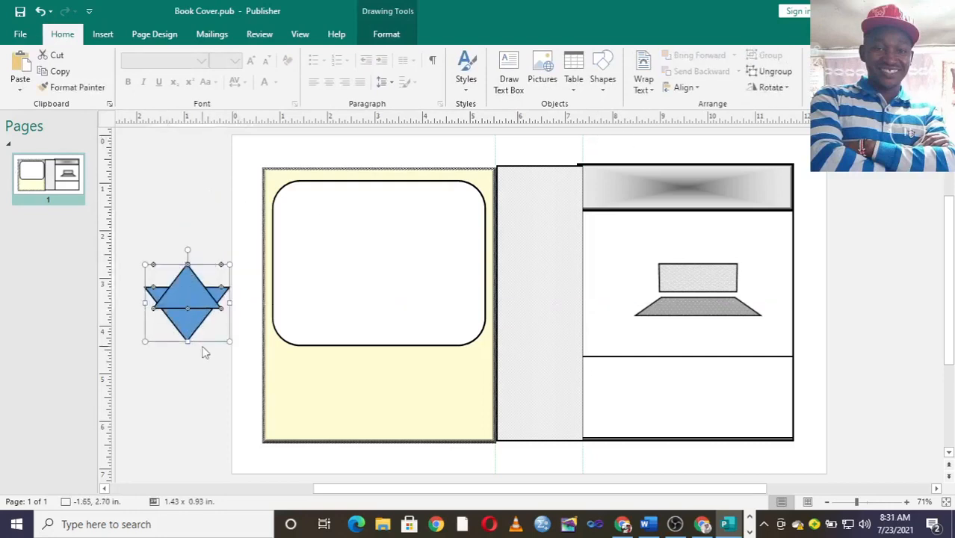
{"action": "left_click", "coordinate": [387, 33]}
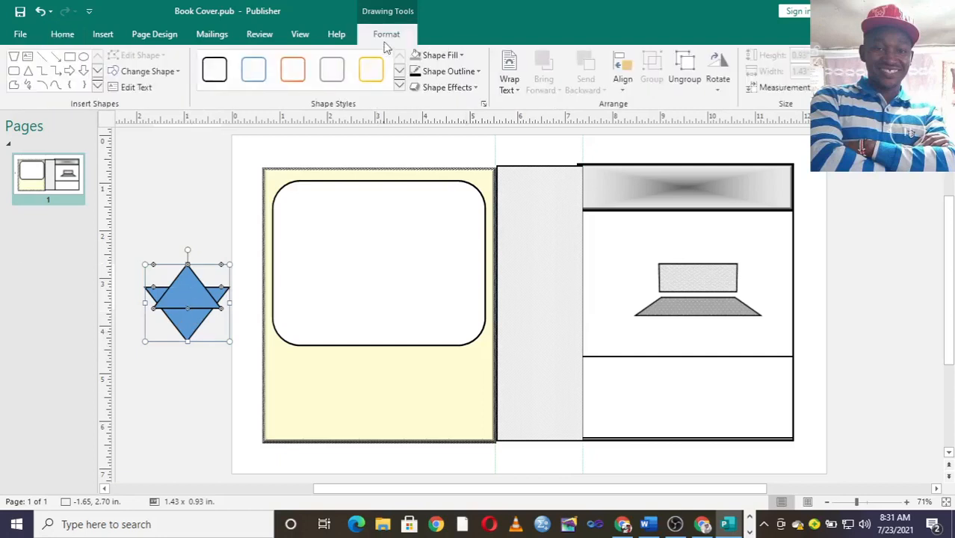
- Fill both triangles of the grouped star with the same grey tint of black from the scheme colours
{"action": "left_click", "coordinate": [461, 57]}
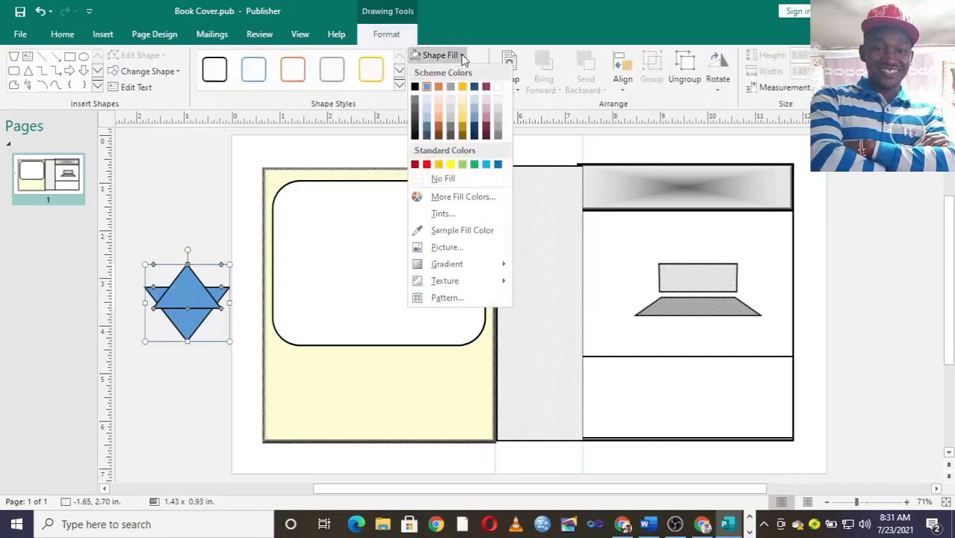
{"action": "left_click", "coordinate": [417, 102]}
{"action": "left_click", "coordinate": [188, 316]}
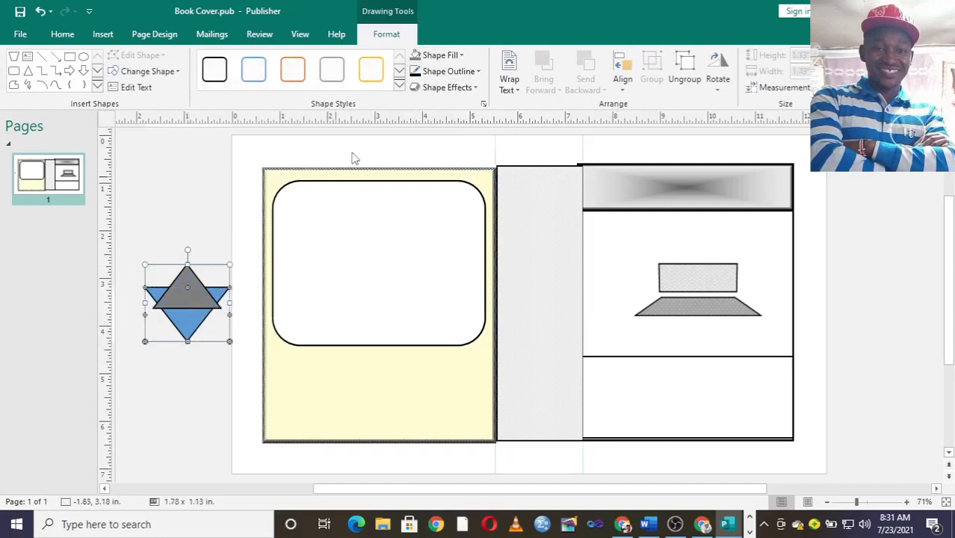
{"action": "left_click", "coordinate": [416, 56]}
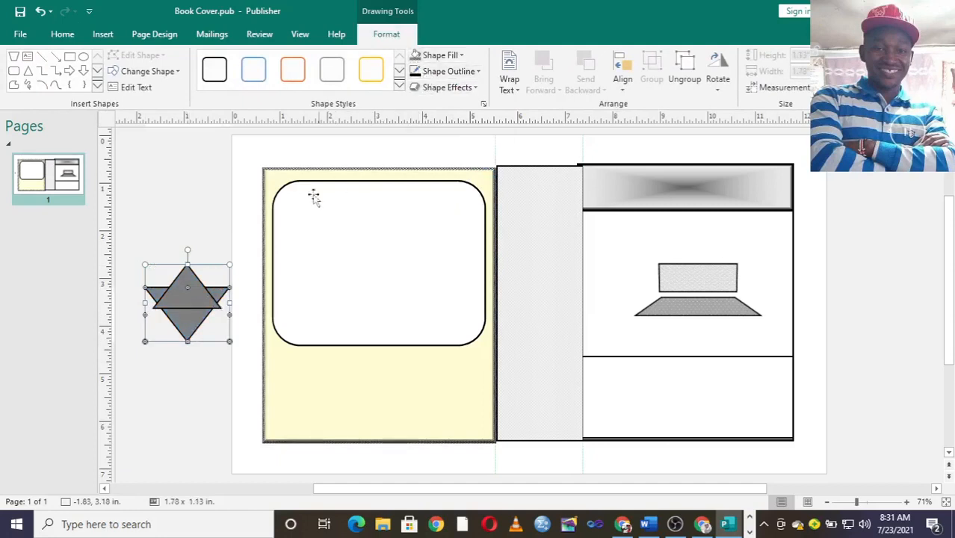
{"action": "left_click", "coordinate": [198, 362]}
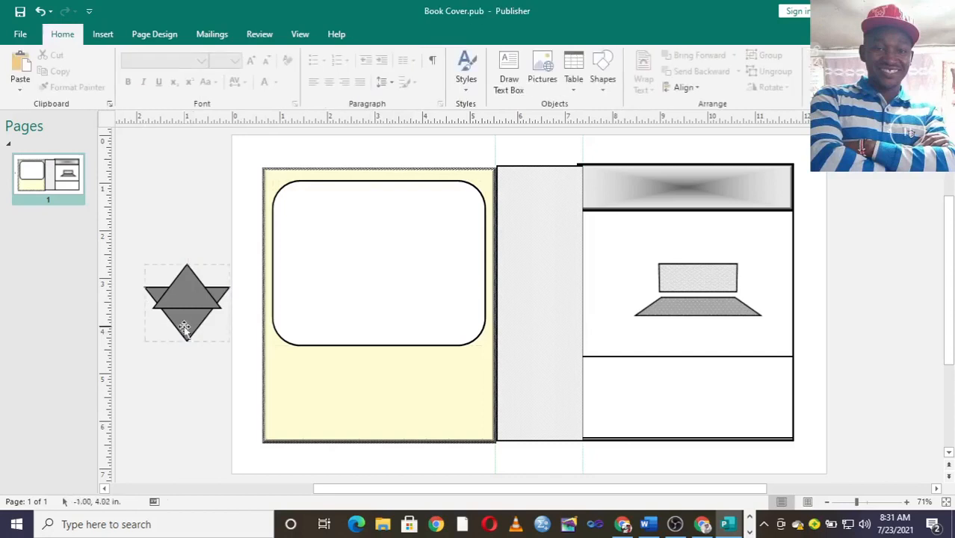
- Ungroup the grey star into its two separate triangles
{"action": "left_click", "coordinate": [186, 305]}
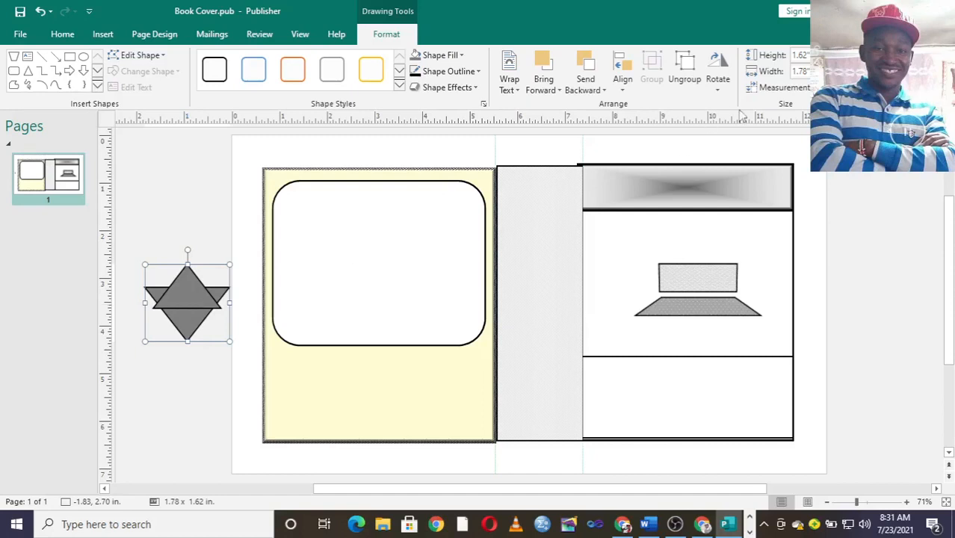
{"action": "left_click", "coordinate": [684, 71]}
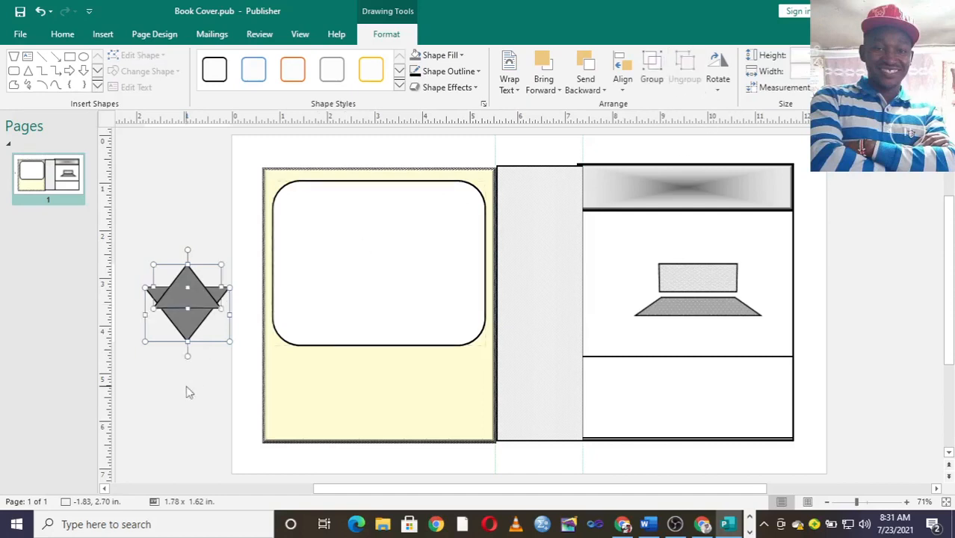
{"action": "left_click", "coordinate": [224, 383]}
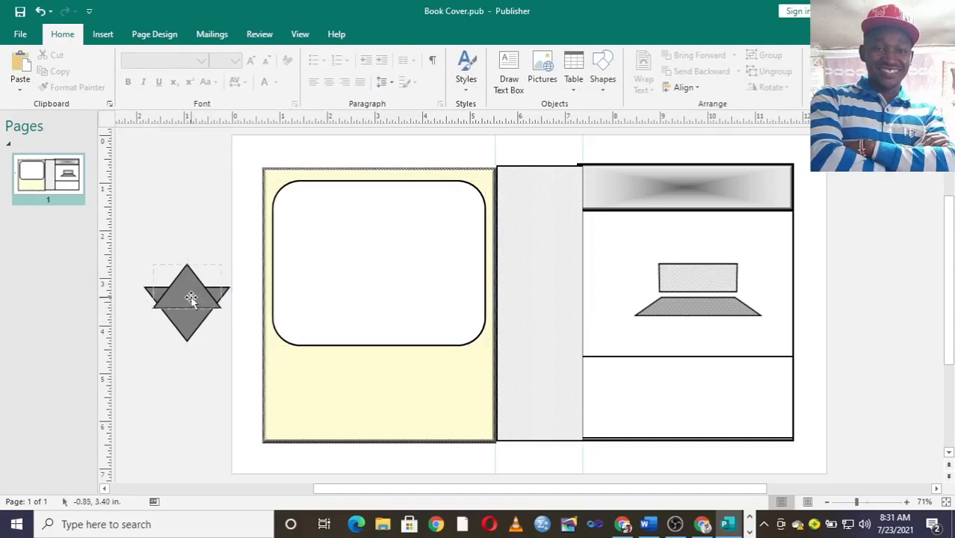
- Enlarge the upright triangle to about 1.52 × 1.07 in and shift it slightly sideways to centre it over the upside-down one
{"action": "left_click", "coordinate": [192, 298]}
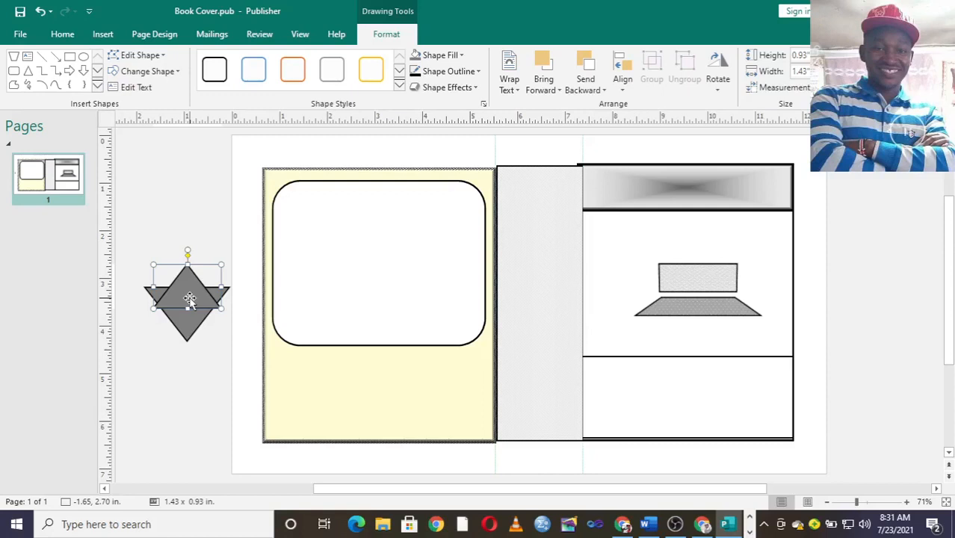
{"action": "left_click", "coordinate": [177, 361]}
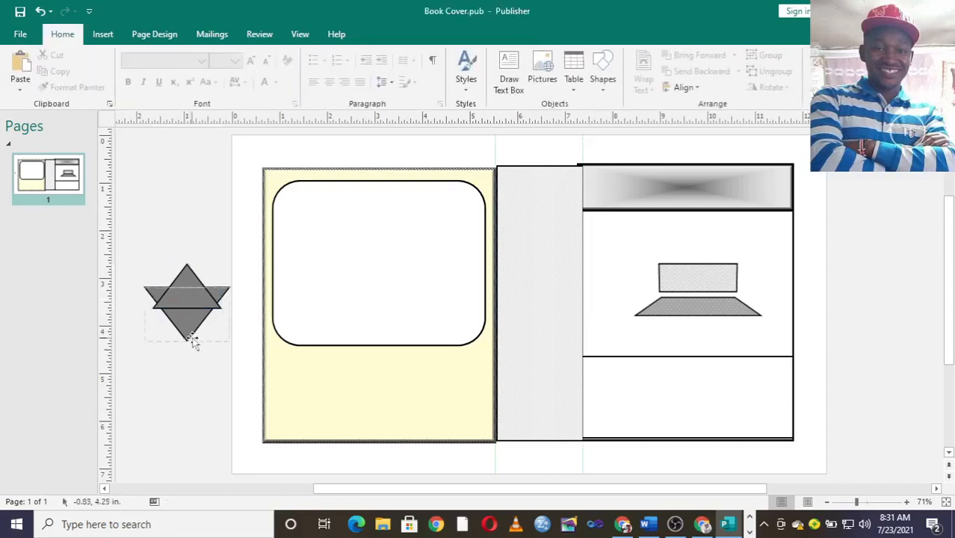
{"action": "left_click", "coordinate": [214, 304]}
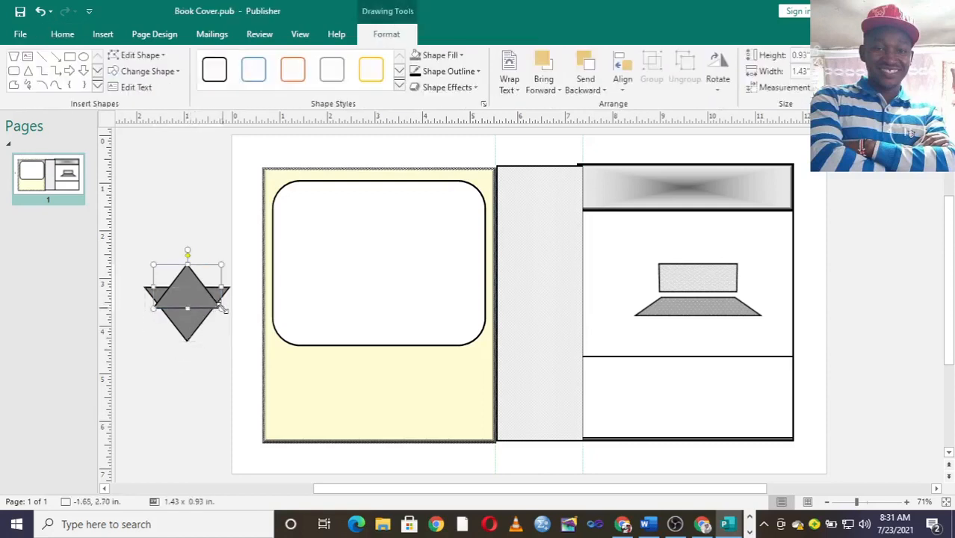
{"action": "left_click_drag", "start_coordinate": [226, 314], "coordinate": [184, 302]}
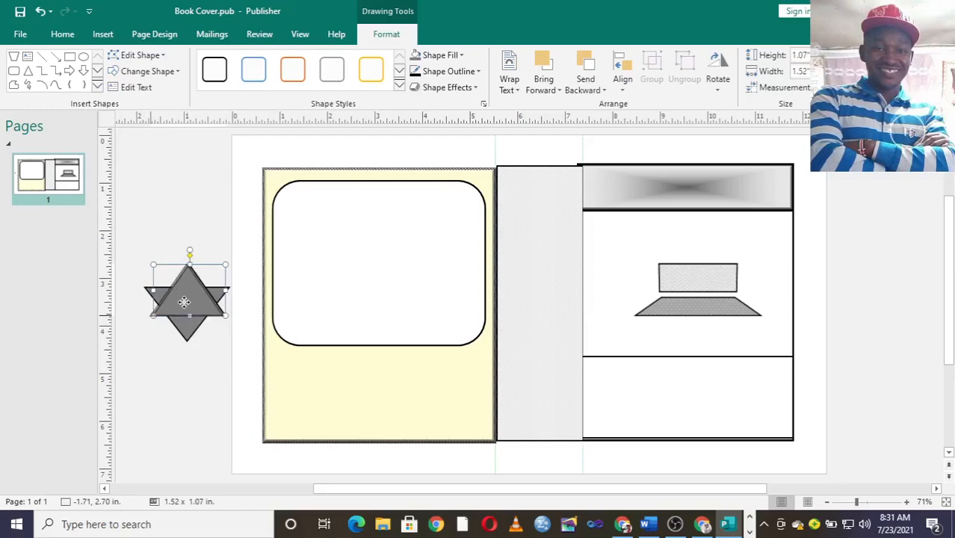
{"action": "left_click", "coordinate": [198, 376]}
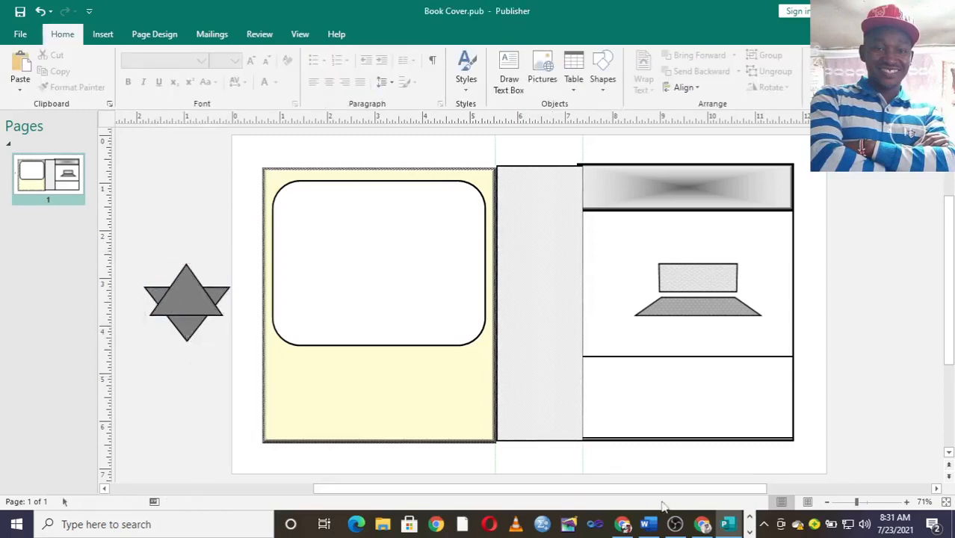
- Check the stars in 2013.pdf in Chrome, and back in Publisher bring the upside-down triangle in front of the upright one
{"action": "left_click", "coordinate": [703, 524]}
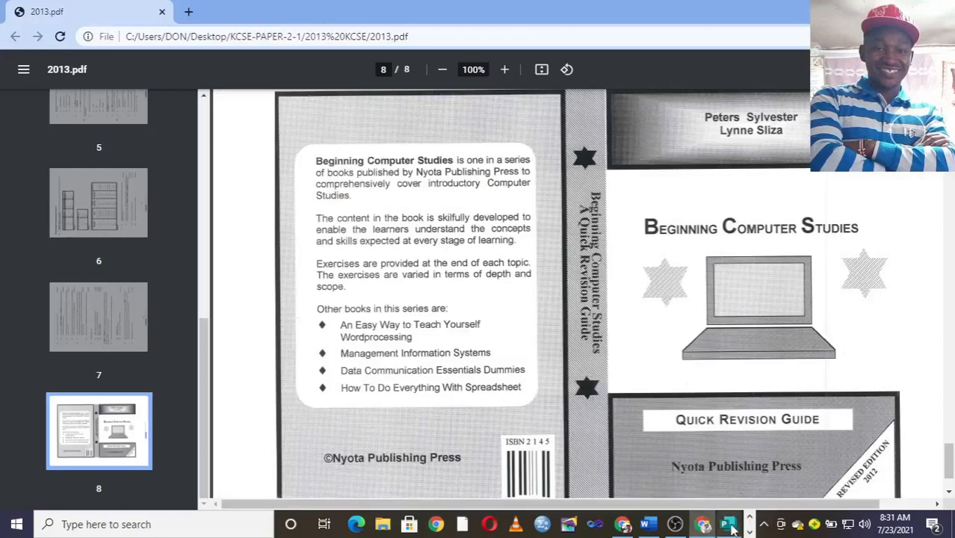
{"action": "left_click", "coordinate": [727, 524]}
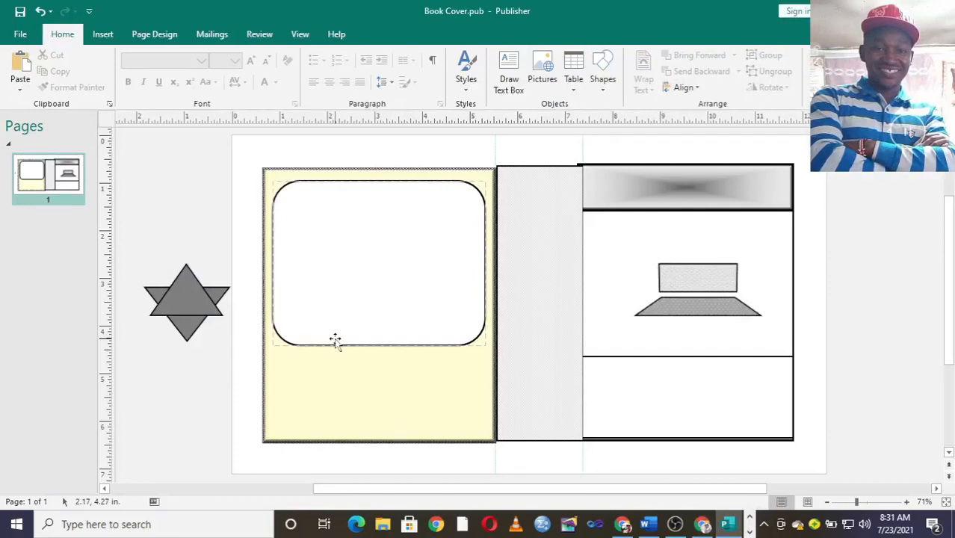
{"action": "left_click", "coordinate": [213, 290]}
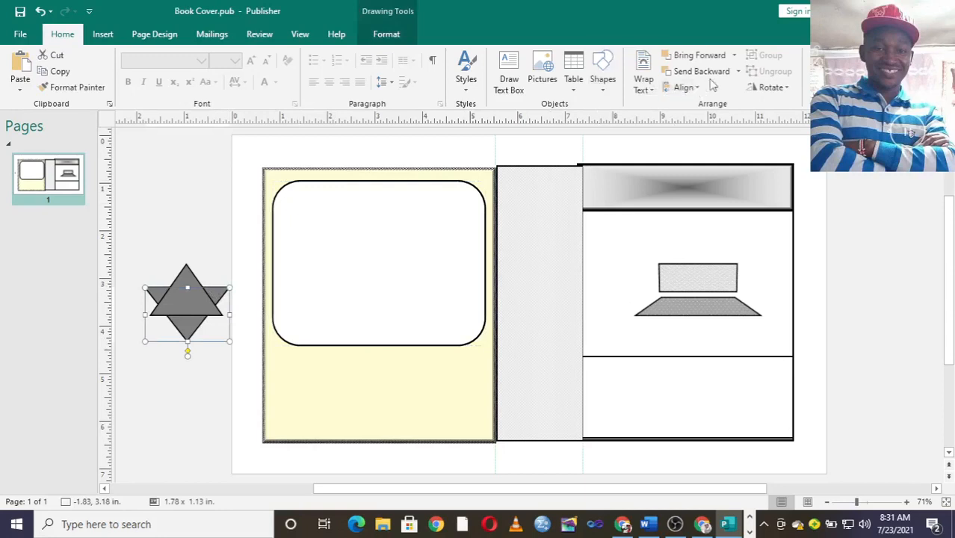
{"action": "left_click", "coordinate": [729, 60]}
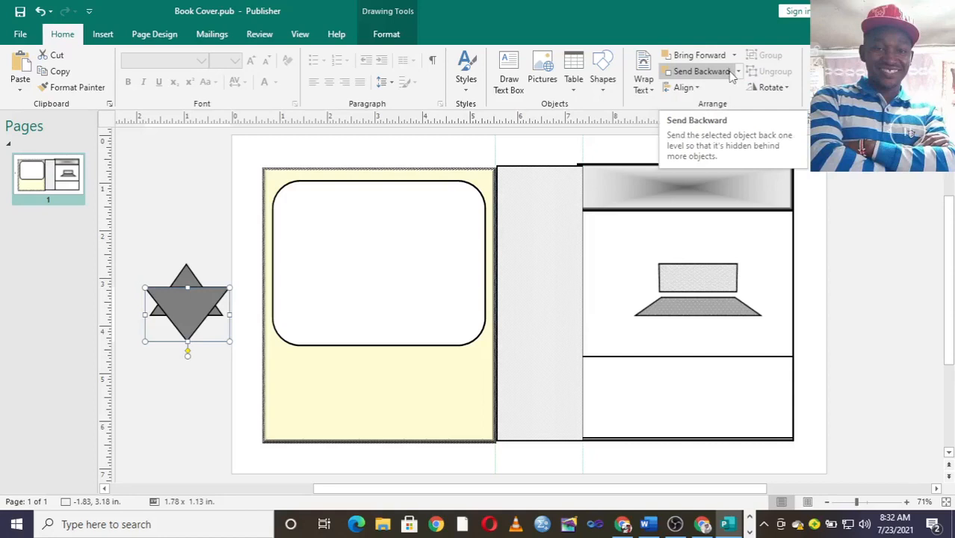
{"action": "left_click", "coordinate": [146, 389]}
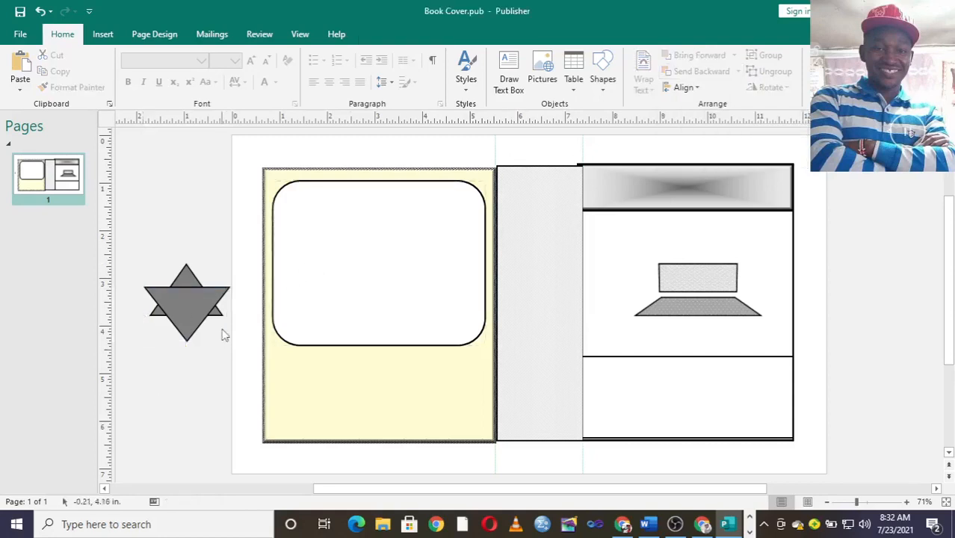
- Enlarge the upright triangle slightly from its lower corner so its base points reach further out of the star
{"action": "left_click", "coordinate": [221, 313]}
{"action": "left_click_drag", "start_coordinate": [223, 315], "coordinate": [227, 319]}
{"action": "left_click", "coordinate": [192, 359]}
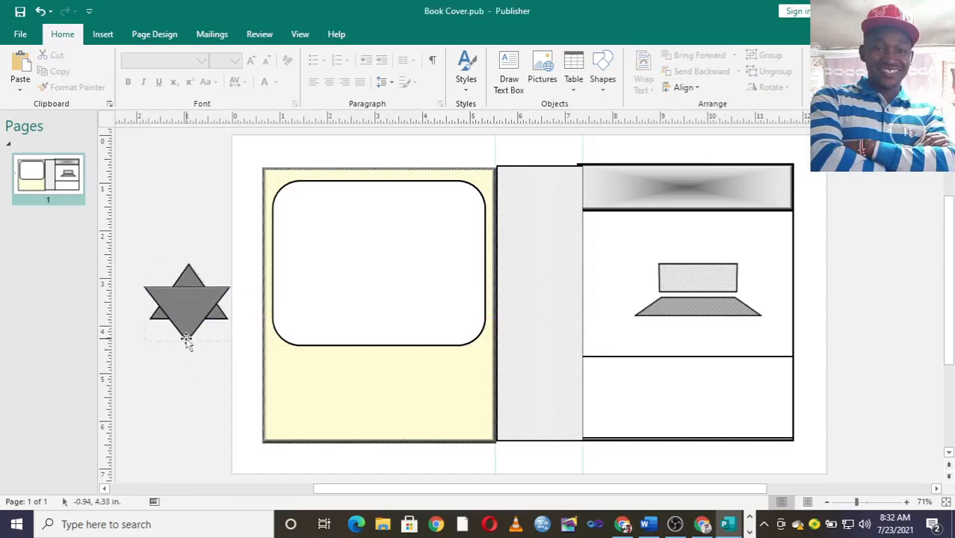
- Group the two triangles, move the star a little lower beside the page, and shrink it to about 1.18 × 1.07 in
{"action": "left_click", "coordinate": [187, 333]}
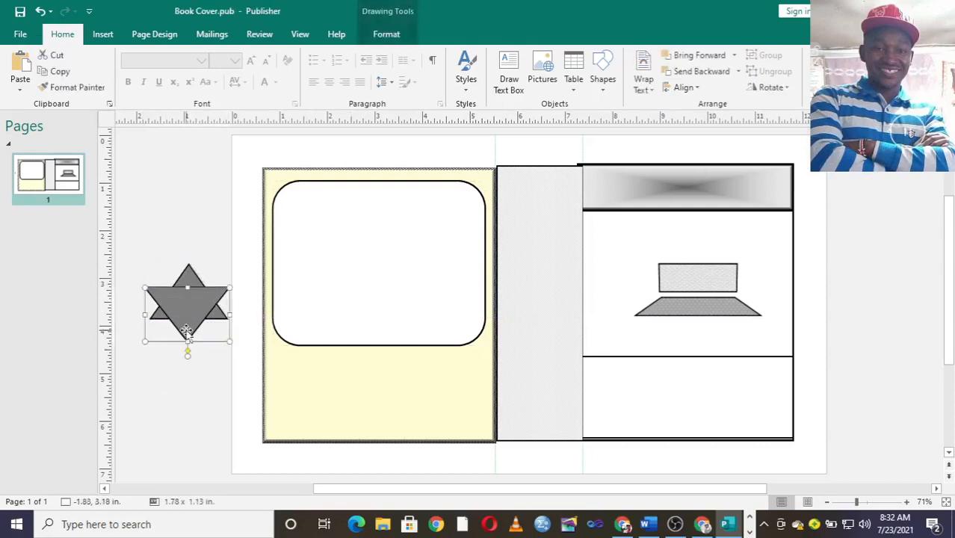
{"action": "left_click", "coordinate": [189, 275], "text": "shift"}
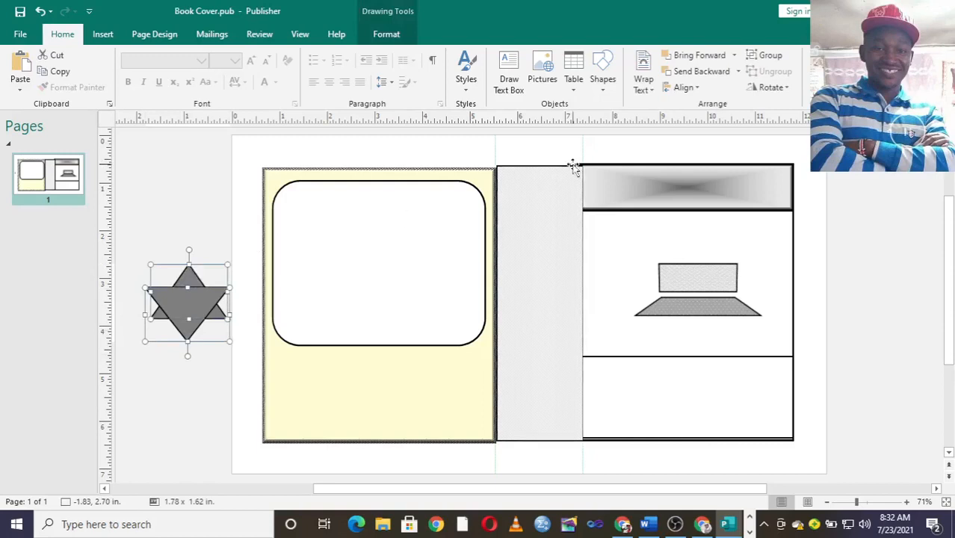
{"action": "left_click", "coordinate": [768, 55]}
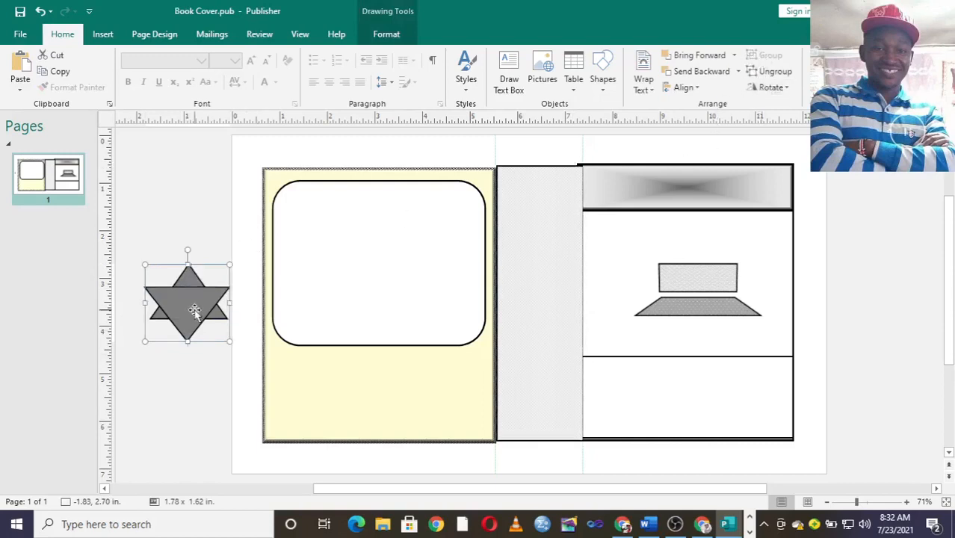
{"action": "left_click_drag", "start_coordinate": [194, 311], "coordinate": [195, 360]}
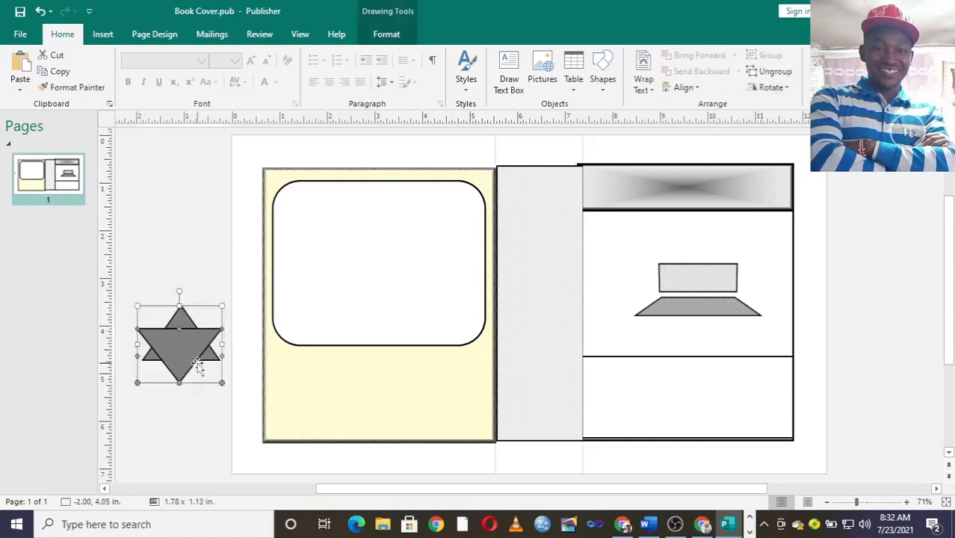
{"action": "left_click_drag", "start_coordinate": [222, 381], "coordinate": [193, 355]}
- Copy the star, place the duplicate to the left of the laptop figure, and shrink it to about 0.80 × 0.74 in
{"action": "right_click", "coordinate": [166, 317]}
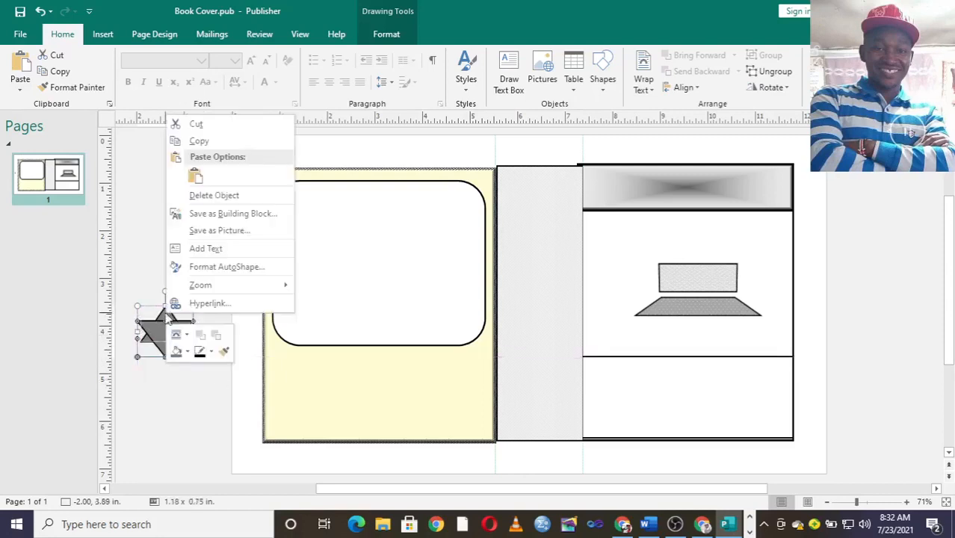
{"action": "left_click", "coordinate": [197, 142]}
{"action": "left_click", "coordinate": [26, 71]}
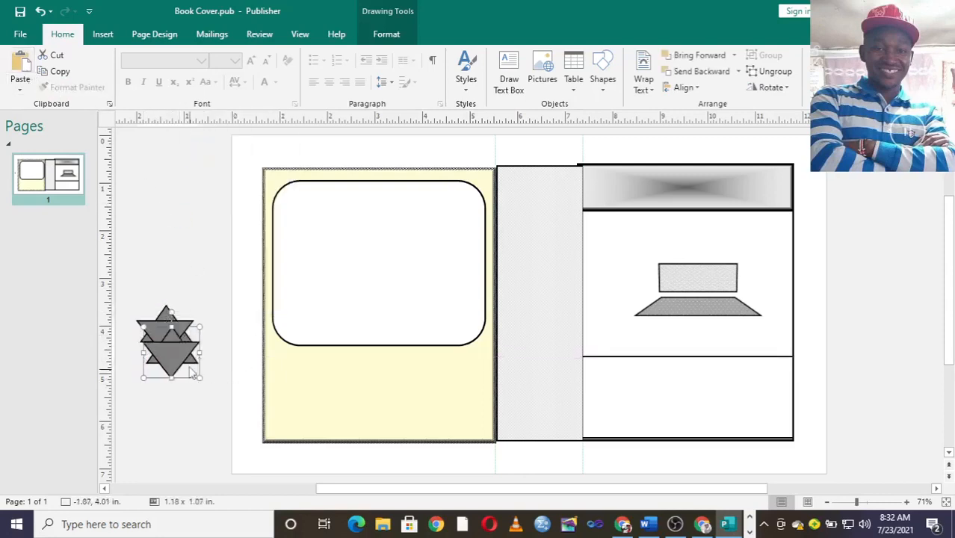
{"action": "left_click_drag", "start_coordinate": [182, 352], "coordinate": [631, 300]}
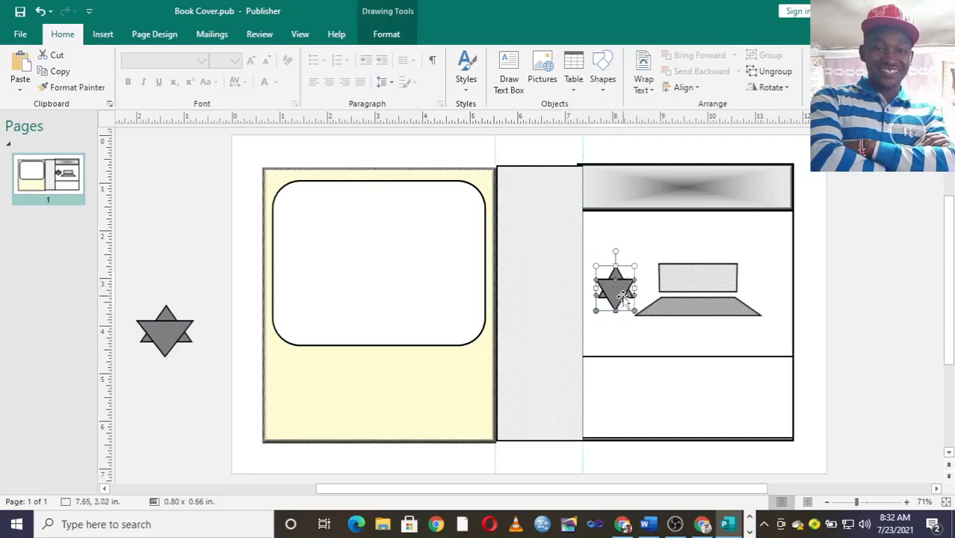
{"action": "left_click_drag", "start_coordinate": [614, 267], "coordinate": [614, 276]}
{"action": "left_click", "coordinate": [625, 332]}
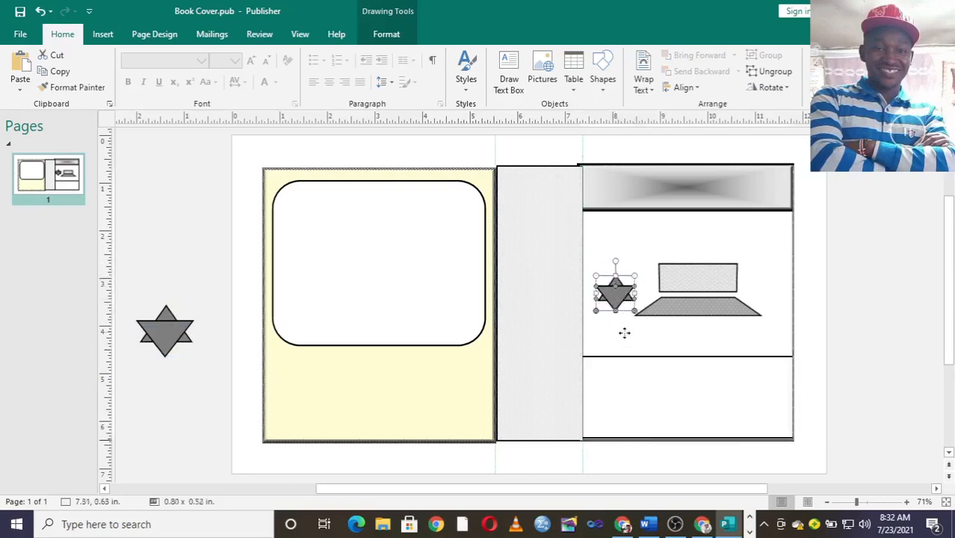
- Duplicate the small star and place the copy to the right of the laptop figure
{"action": "left_click", "coordinate": [618, 302]}
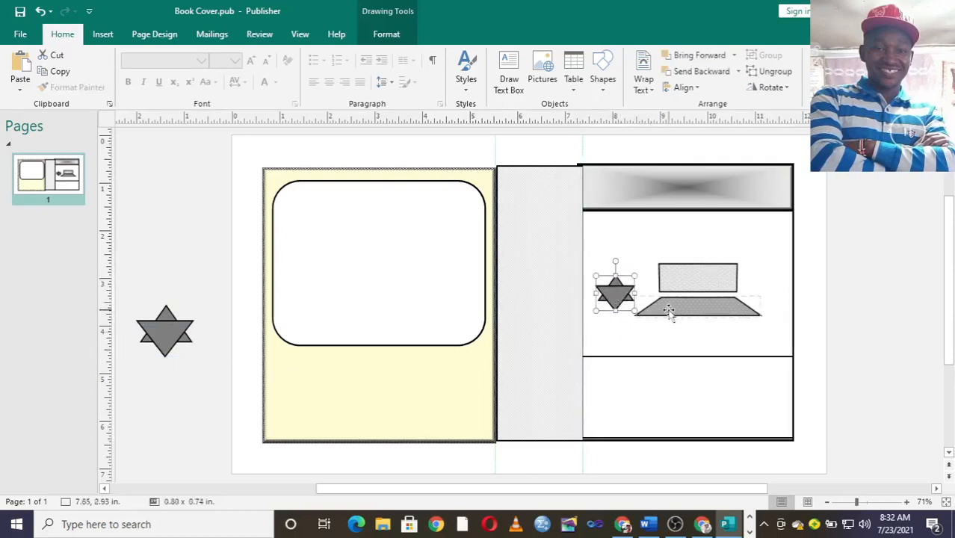
{"action": "key", "text": "ctrl+v"}
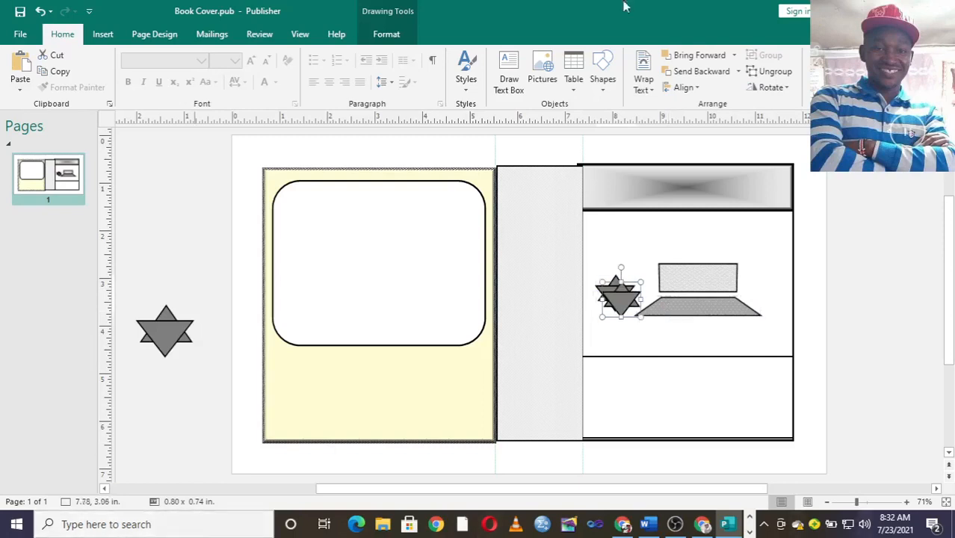
{"action": "left_click_drag", "start_coordinate": [620, 297], "coordinate": [770, 292]}
- Delete the original large star lying outside the page
{"action": "left_click", "coordinate": [192, 349]}
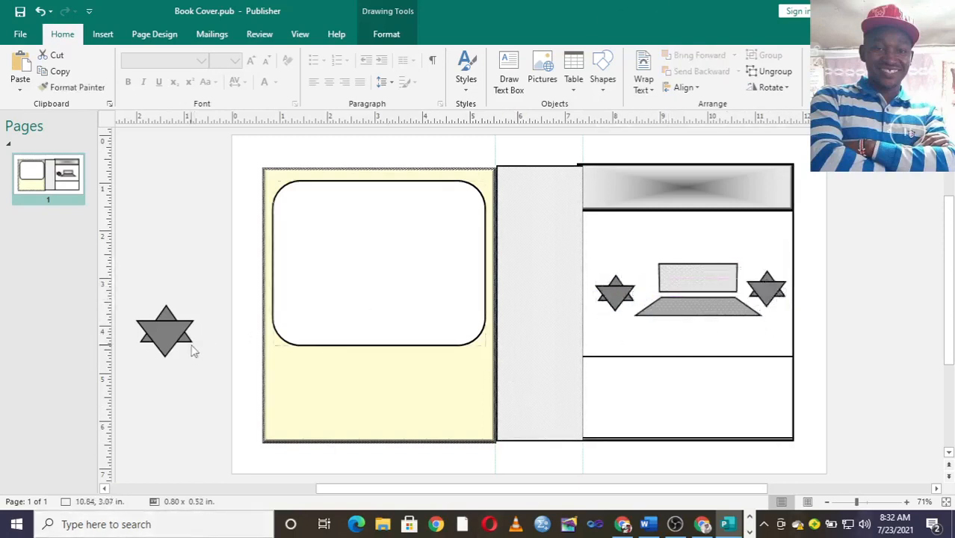
{"action": "left_click", "coordinate": [177, 344]}
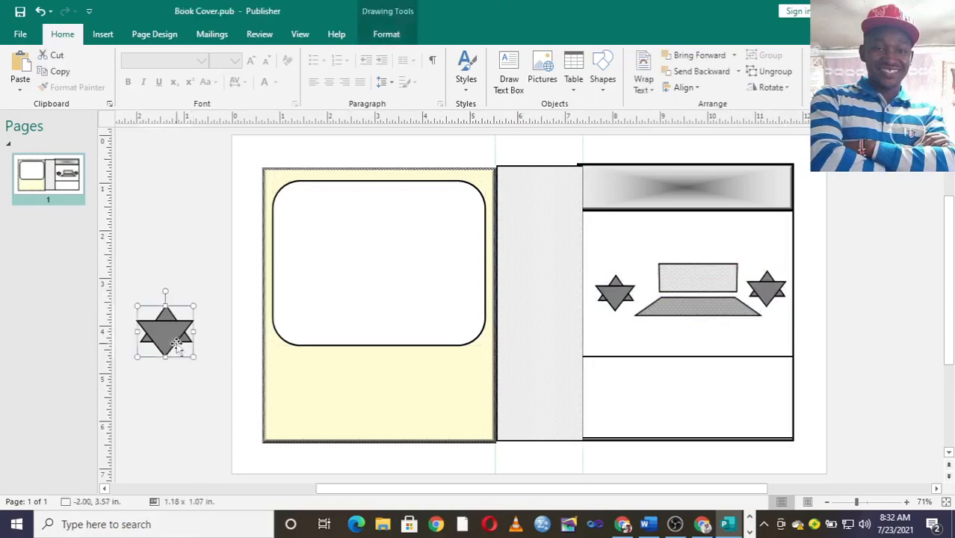
{"action": "key", "text": "Delete"}
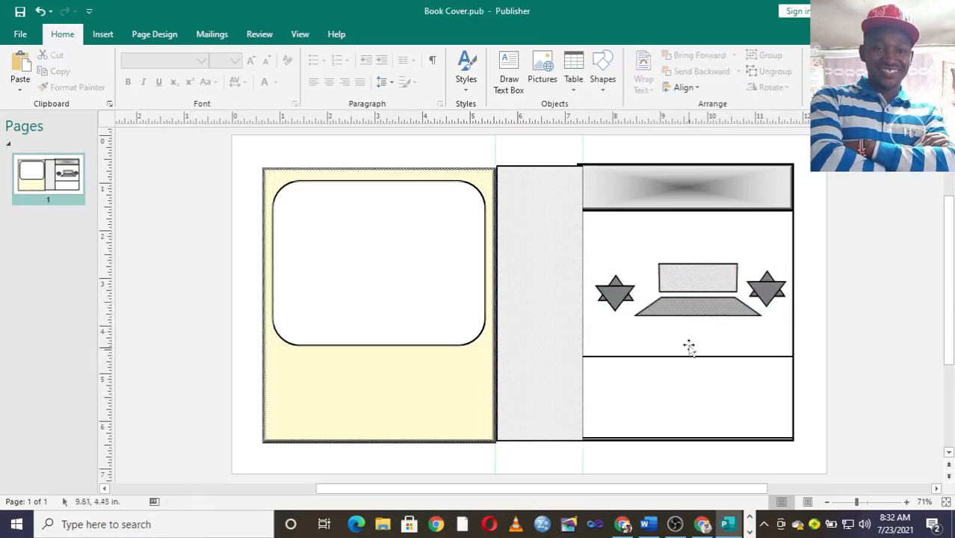
- Copy the star left of the laptop and place a duplicate near the top of the spine
{"action": "left_click", "coordinate": [623, 299]}
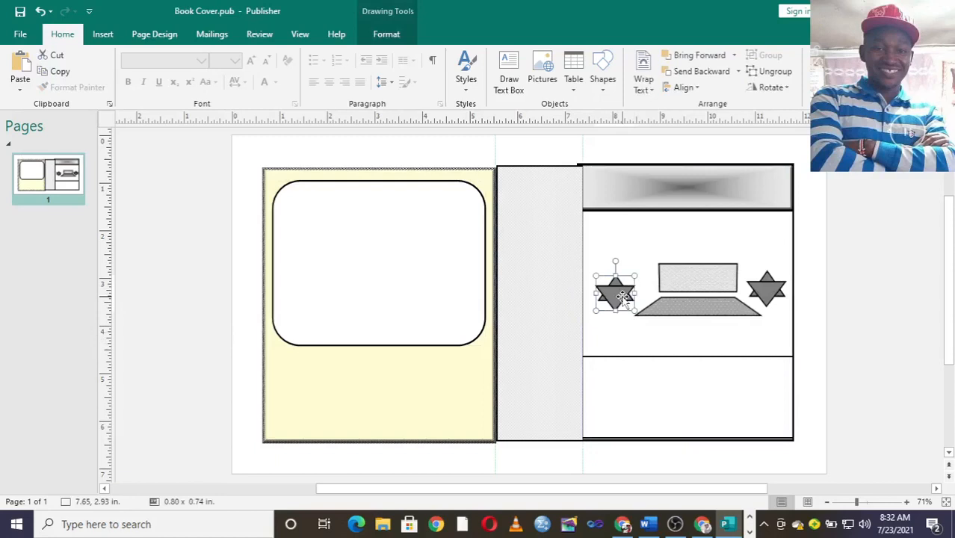
{"action": "key", "text": "ctrl+c"}
{"action": "key", "text": "ctrl+v"}
{"action": "left_click_drag", "start_coordinate": [623, 298], "coordinate": [532, 185]}
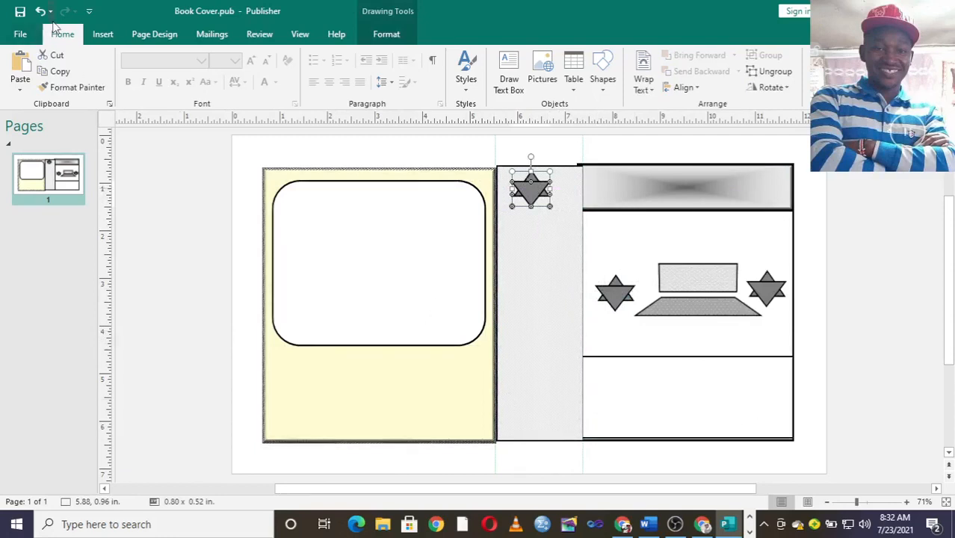
- Paste another copy of the small star and place it near the bottom of the spine
{"action": "left_click", "coordinate": [21, 63]}
{"action": "left_click_drag", "start_coordinate": [624, 302], "coordinate": [538, 411]}
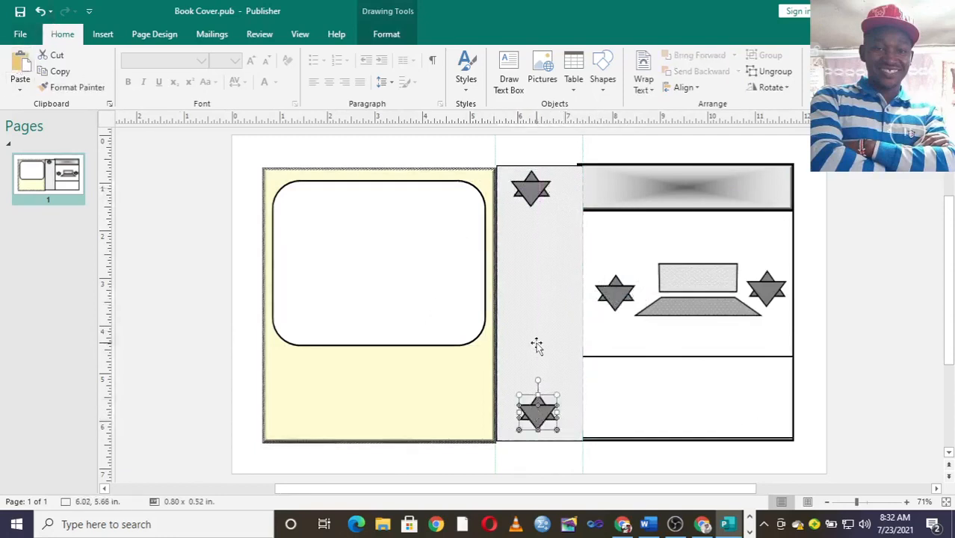
{"action": "left_click", "coordinate": [546, 433]}
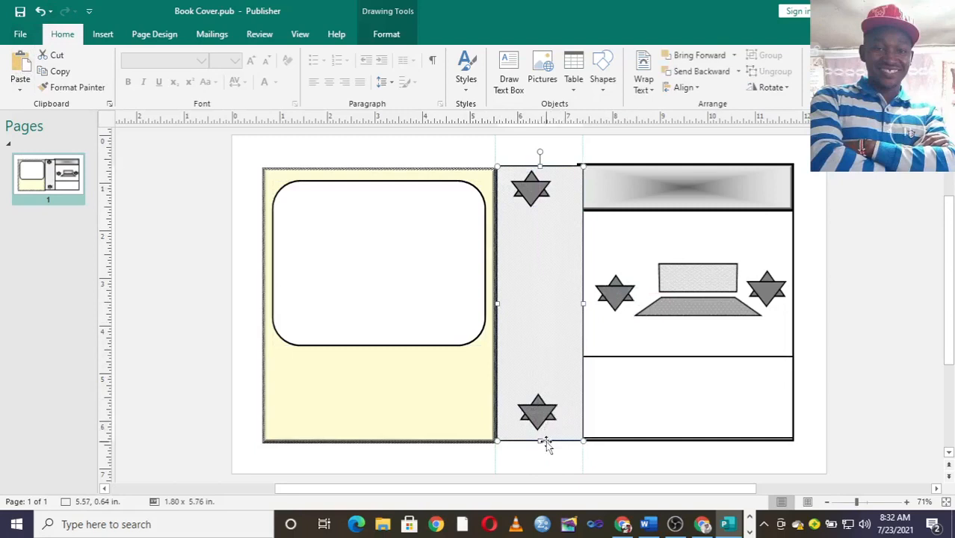
- Fill the star at the top of the spine with a dense dark dotted pattern
{"action": "left_click", "coordinate": [532, 194]}
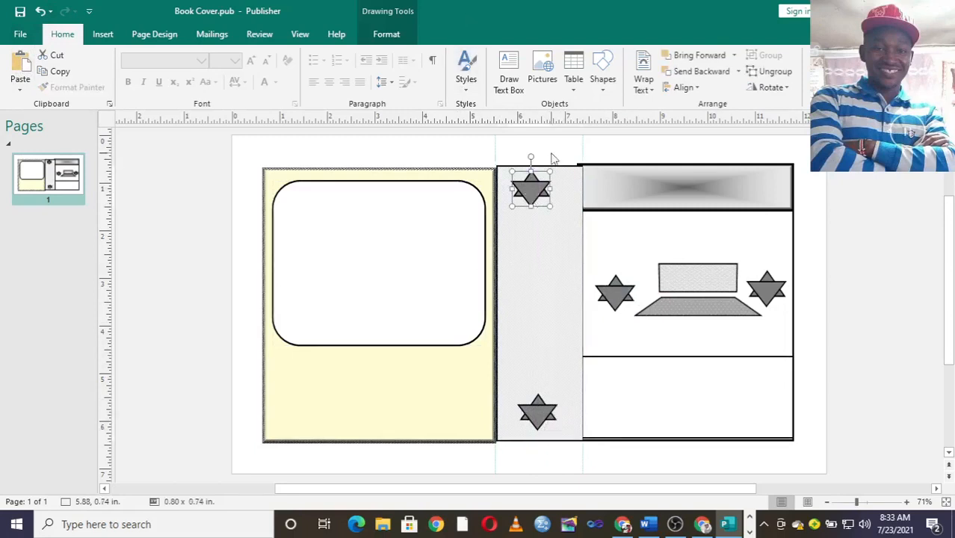
{"action": "left_click", "coordinate": [383, 35]}
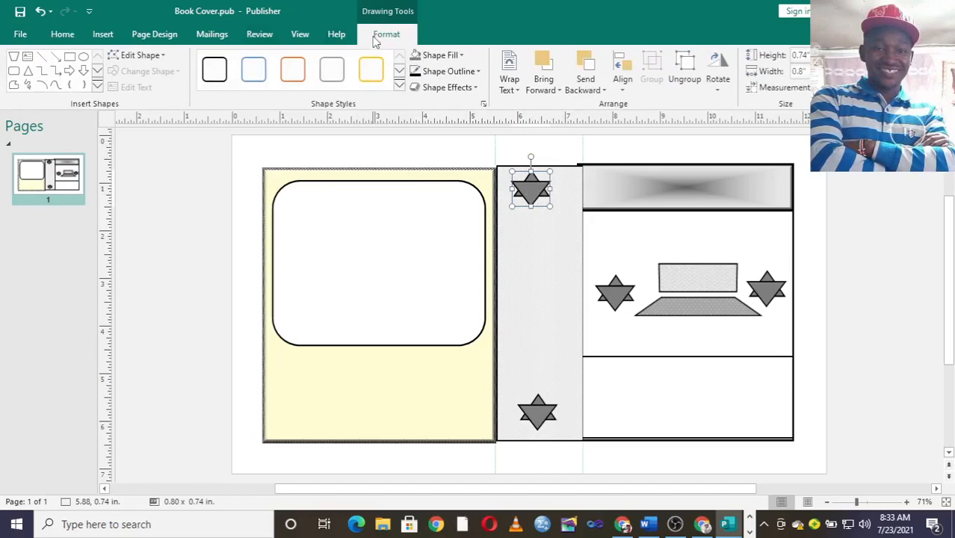
{"action": "left_click", "coordinate": [461, 57]}
{"action": "left_click", "coordinate": [455, 299]}
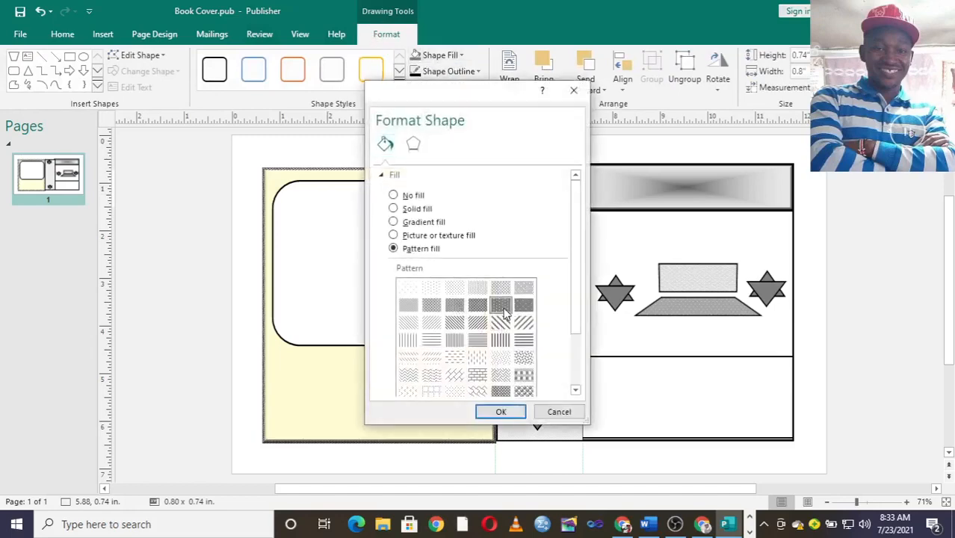
{"action": "left_click", "coordinate": [499, 411]}
- Fill the star left of the laptop figure with the darkest dotted pattern
{"action": "left_click", "coordinate": [616, 299]}
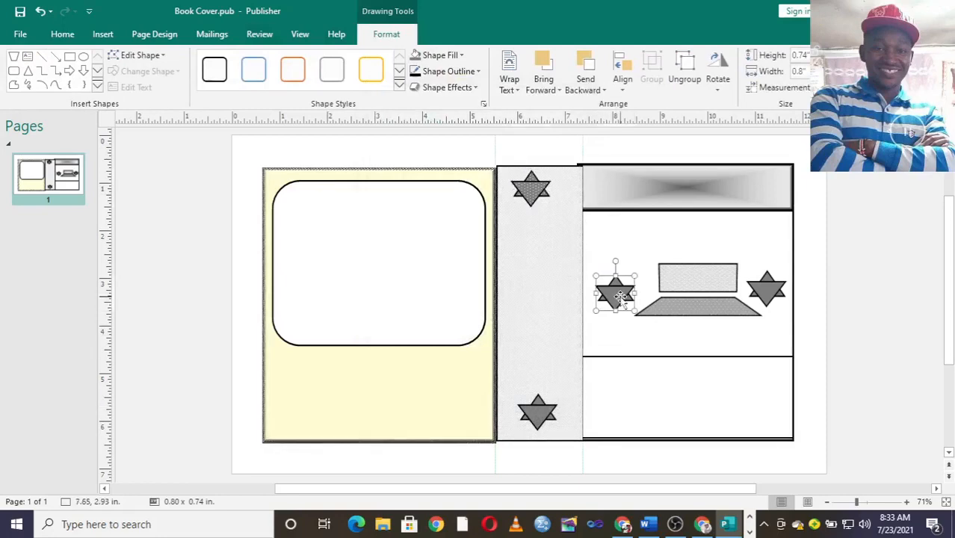
{"action": "left_click", "coordinate": [462, 56]}
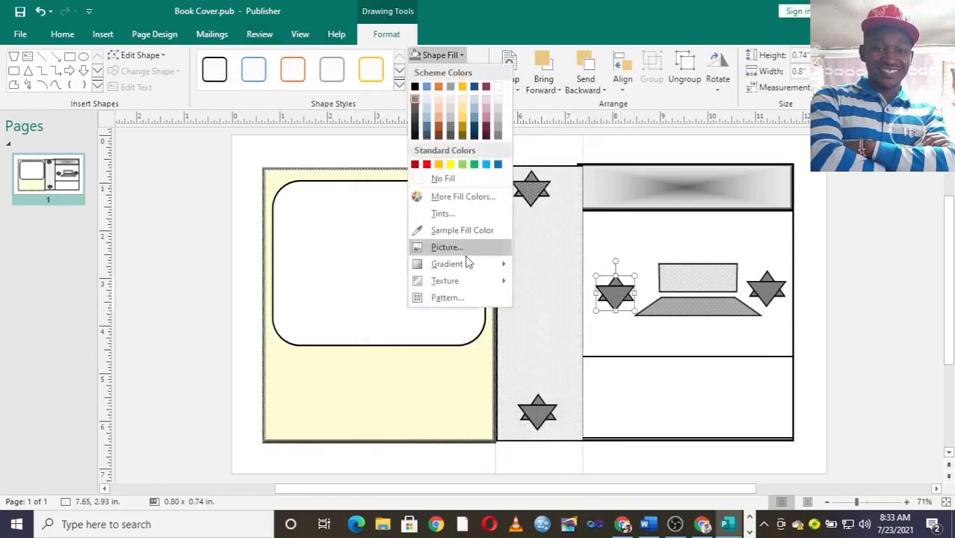
{"action": "left_click", "coordinate": [448, 299]}
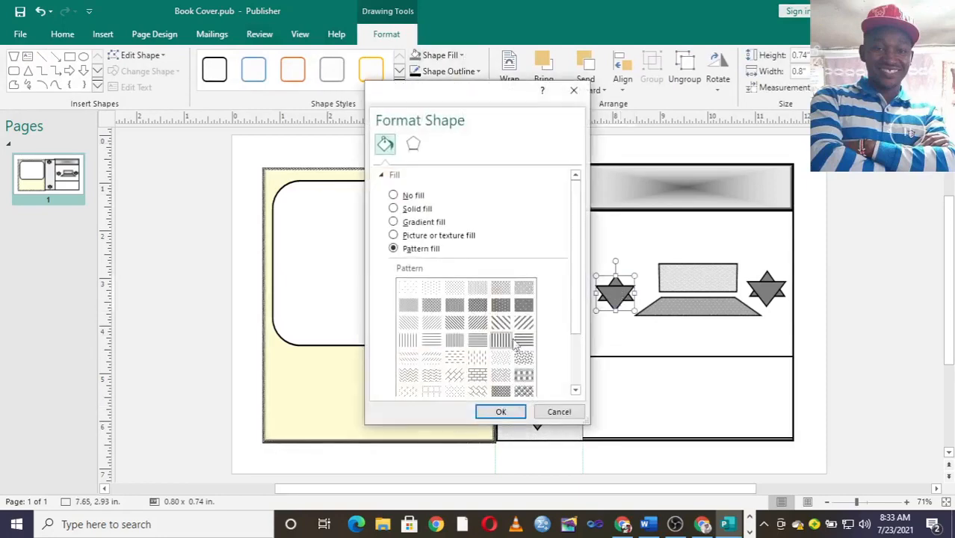
{"action": "left_click", "coordinate": [520, 304]}
{"action": "left_click", "coordinate": [500, 412]}
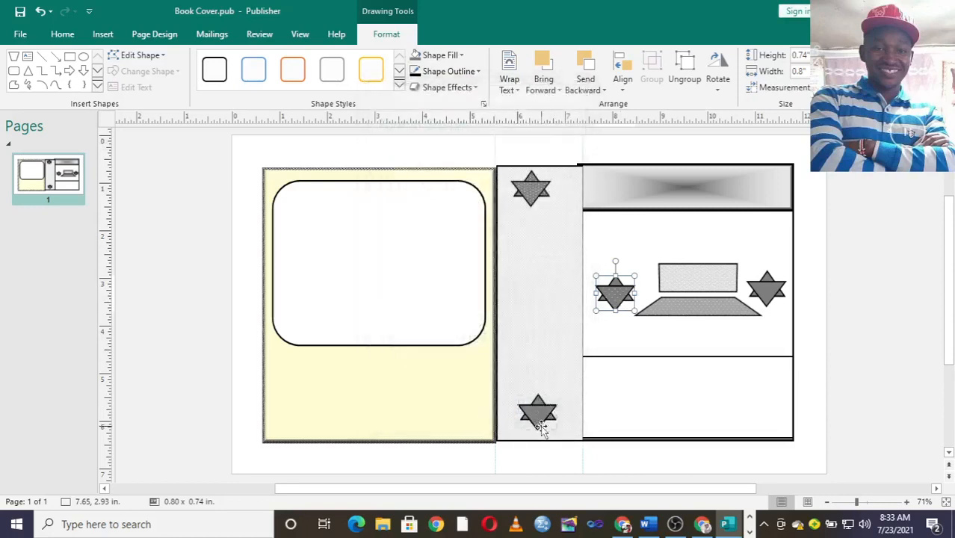
- Apply the darkest dotted pattern fill to the star at the bottom of the spine
{"action": "left_click", "coordinate": [541, 425]}
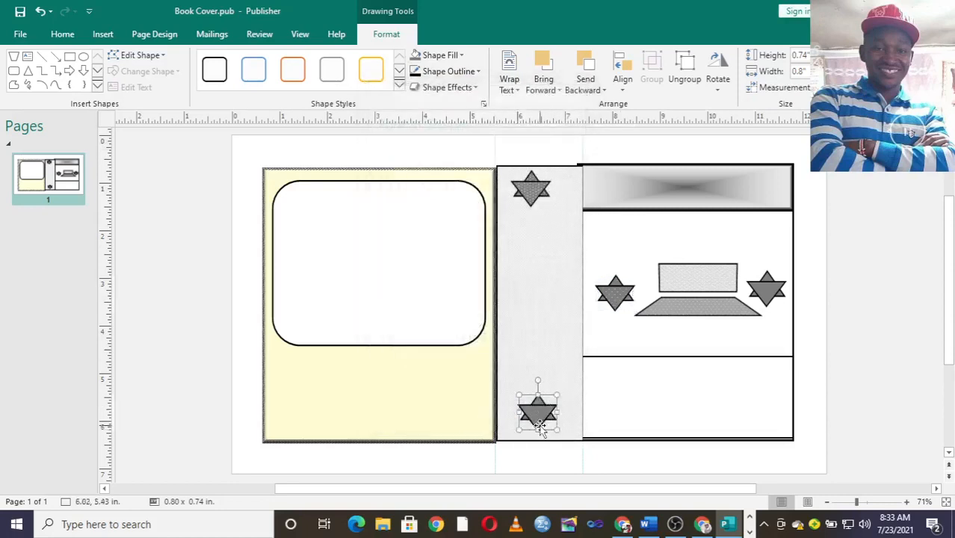
{"action": "left_click", "coordinate": [448, 55]}
{"action": "left_click", "coordinate": [446, 297]}
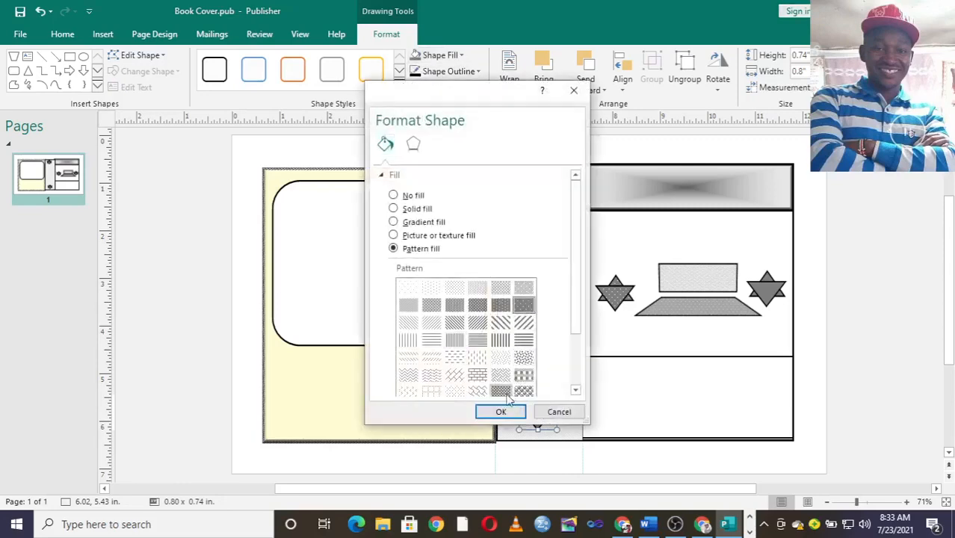
{"action": "left_click", "coordinate": [500, 412]}
- Replace the plain star right of the laptop figure with a copy of the patterned star on its left
{"action": "left_click", "coordinate": [768, 288]}
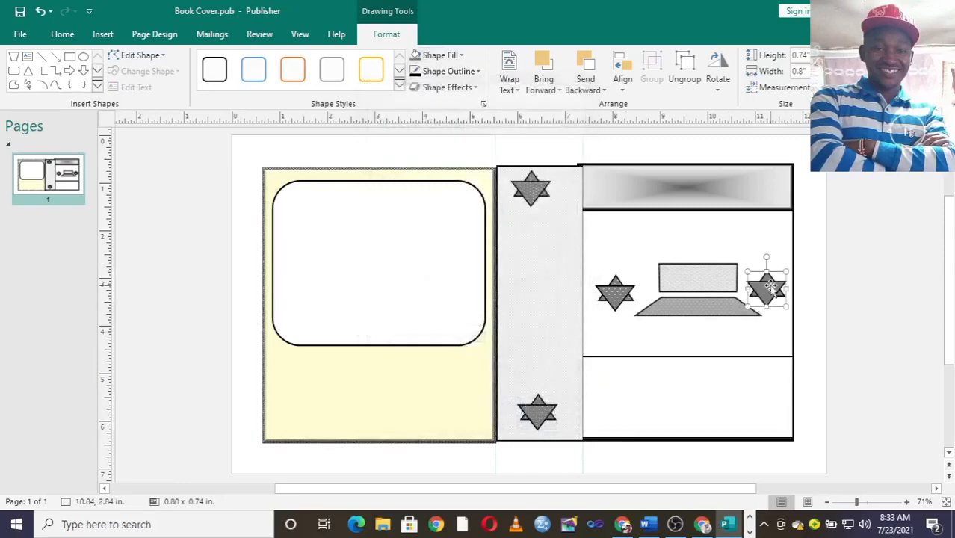
{"action": "key", "text": "Delete"}
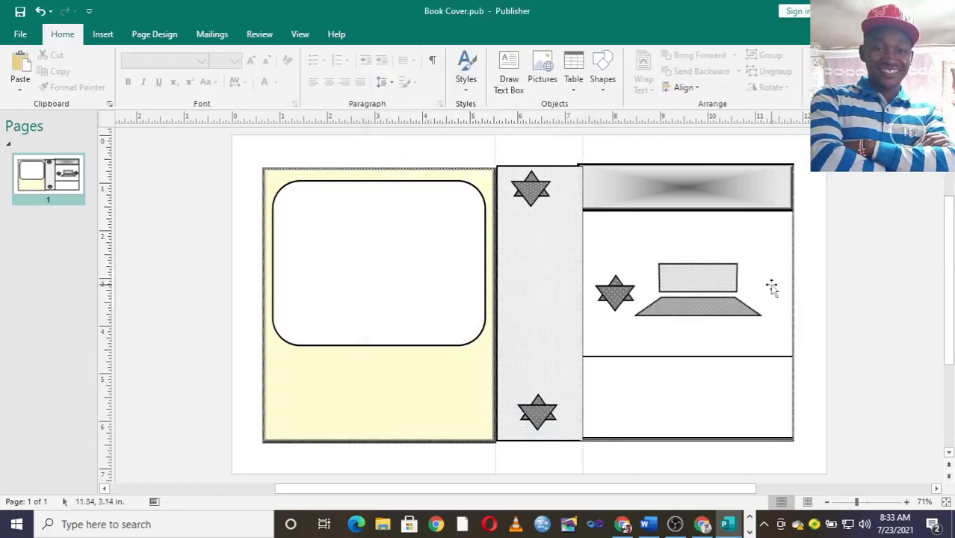
{"action": "left_click", "coordinate": [617, 295]}
{"action": "left_click_drag", "start_coordinate": [619, 295], "coordinate": [770, 284]}
- Draw a diagonal line, about 1.15 x 1.47 in, across the lower-right corner of the front cover's bottom rectangle
{"action": "left_click", "coordinate": [754, 369]}
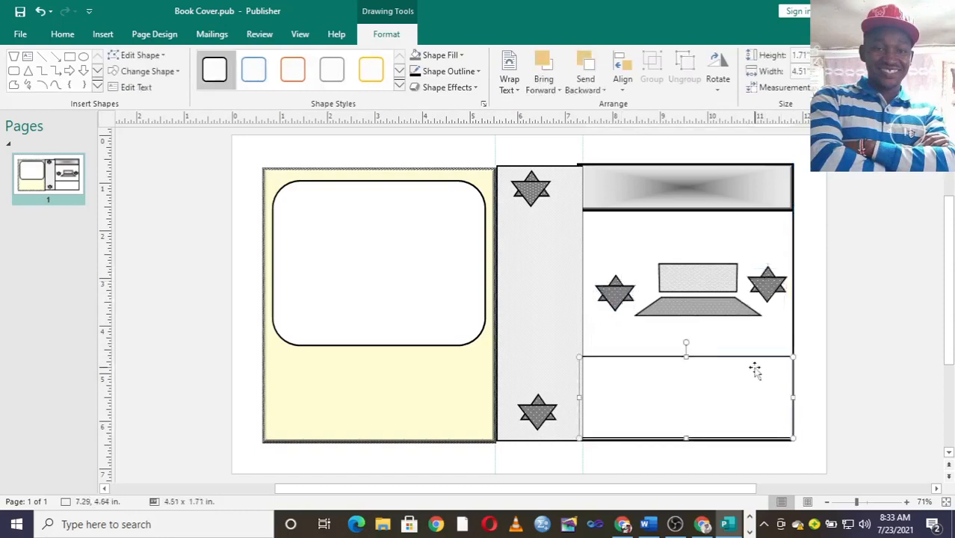
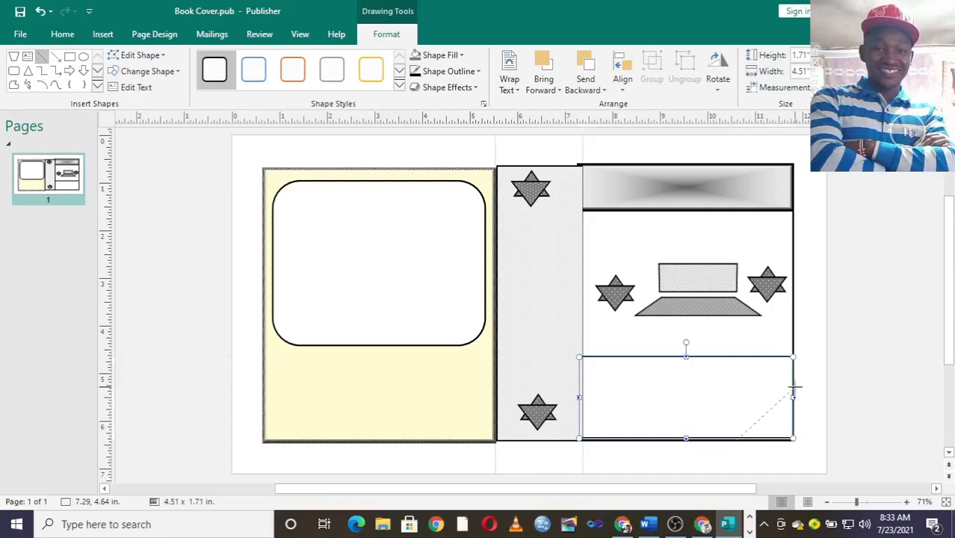
{"action": "mouse_move", "coordinate": [795, 388]}
{"action": "left_mouse_down"}
{"action": "mouse_move", "coordinate": [779, 384]}
{"action": "mouse_move", "coordinate": [791, 371]}
{"action": "left_mouse_up"}
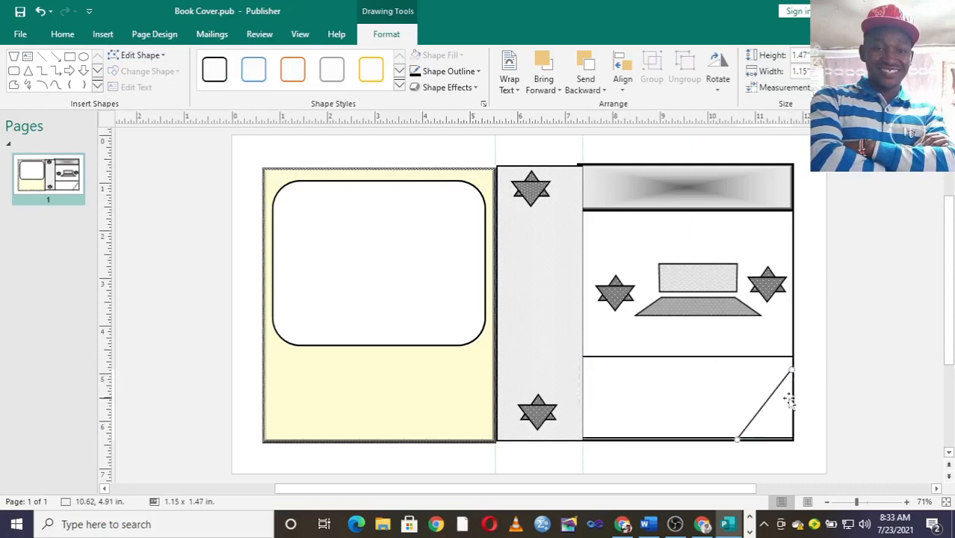
- Add a text box about 3.57 x 0.36 in near the top of the front cover's bottom rectangle, reading "QUICK REVISION GUIDE"
{"action": "left_click", "coordinate": [27, 56]}
{"action": "left_click_drag", "start_coordinate": [595, 368], "coordinate": [771, 393]}
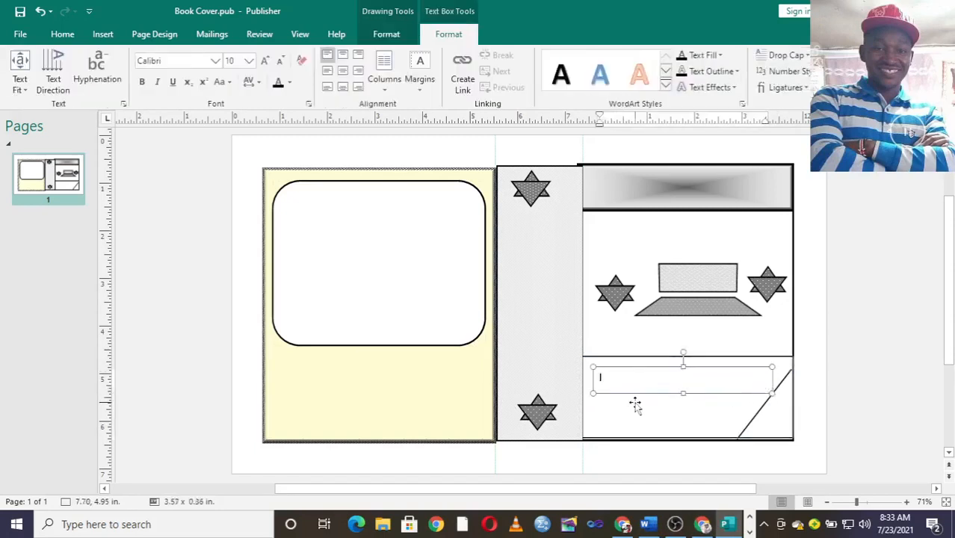
{"action": "key", "text": "Caps_Lock"}
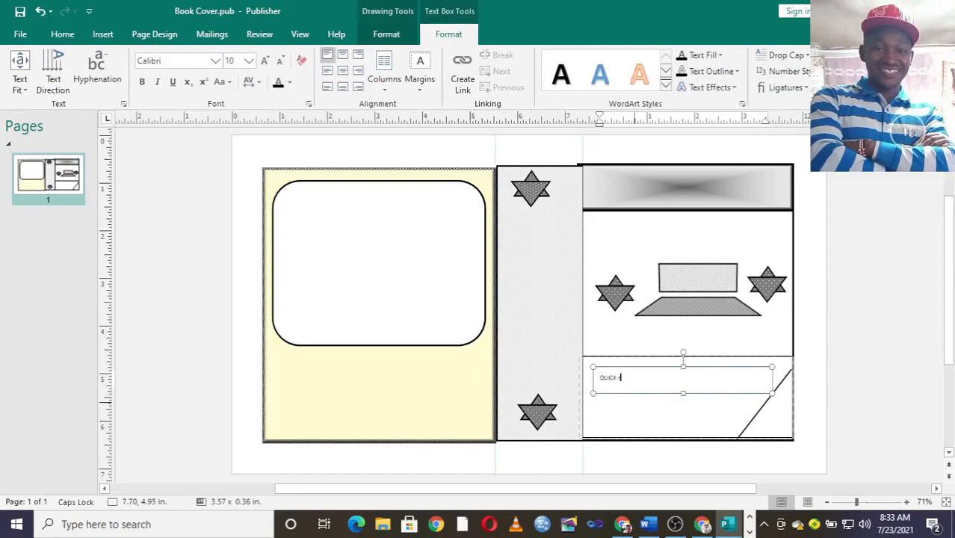
{"action": "type", "text": "QUICK"}
{"action": "key", "text": "Caps_Lock"}
{"action": "type", "text": "r"}
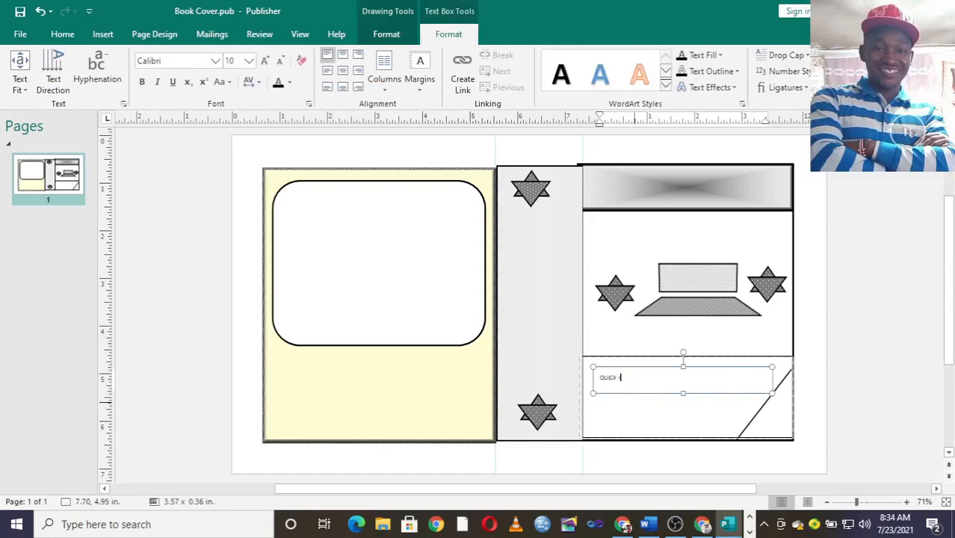
{"action": "key", "text": "BackSpace"}
{"action": "key", "text": "Caps_Lock"}
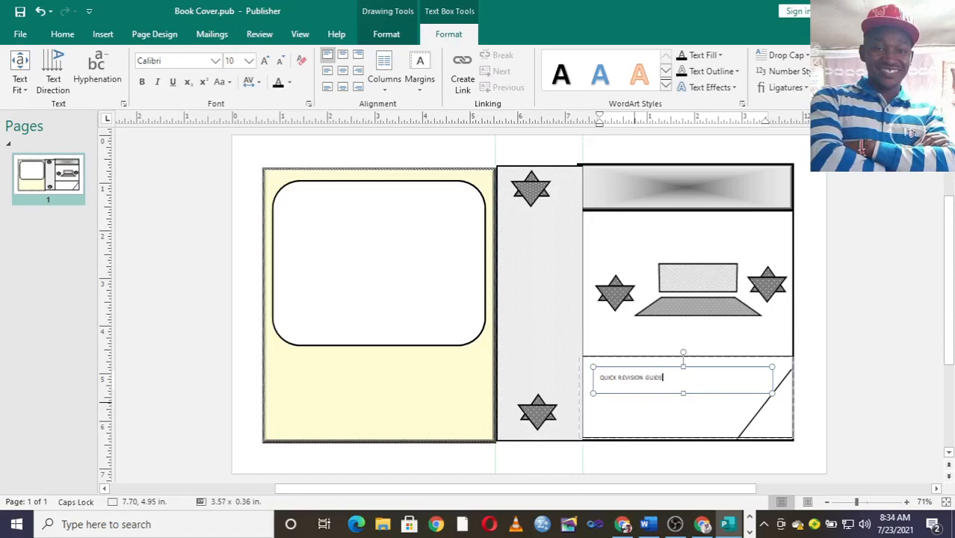
- Narrow the front cover's bottom rectangle to about 4.43 in so its left edge meets the spine
{"action": "left_click", "coordinate": [700, 387]}
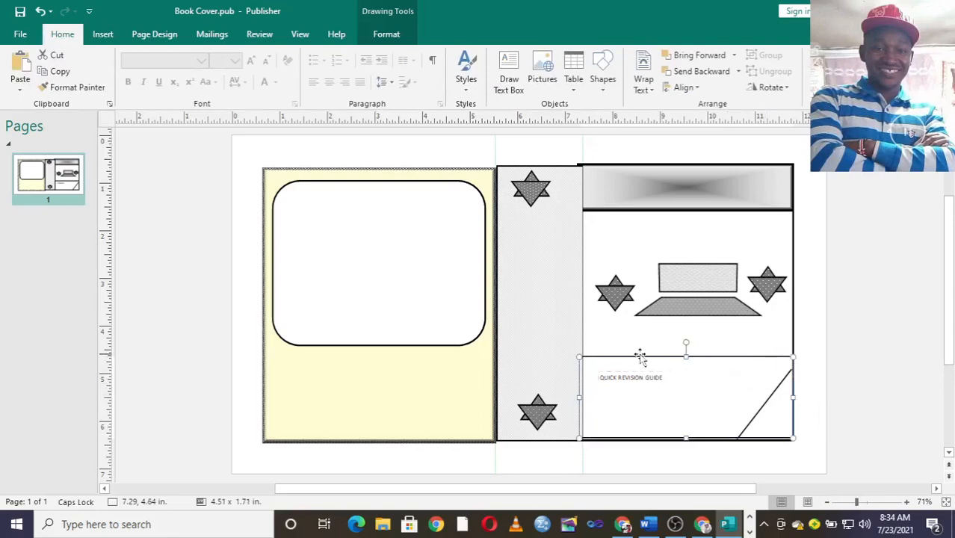
{"action": "left_click", "coordinate": [615, 356]}
{"action": "left_click", "coordinate": [611, 357]}
{"action": "left_click_drag", "start_coordinate": [579, 397], "coordinate": [580, 404]}
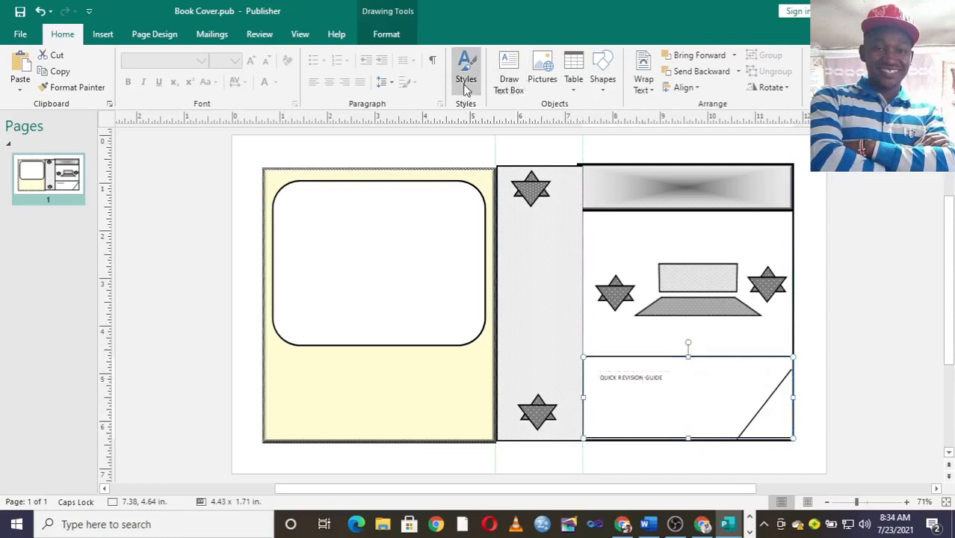
- Fill the front cover's bottom rectangle with a light dotted pattern from the first row of patterns
{"action": "left_click", "coordinate": [385, 35]}
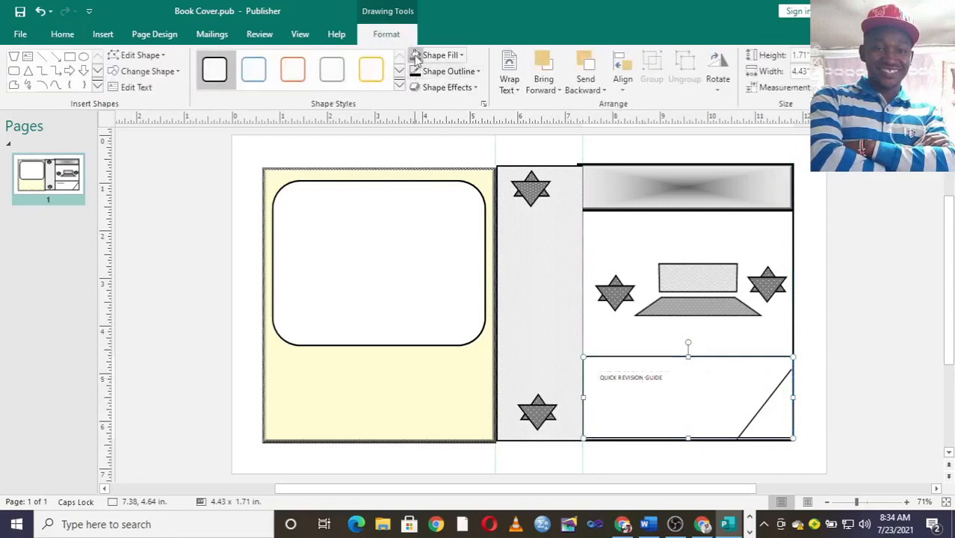
{"action": "left_click", "coordinate": [445, 56]}
{"action": "left_click", "coordinate": [464, 60]}
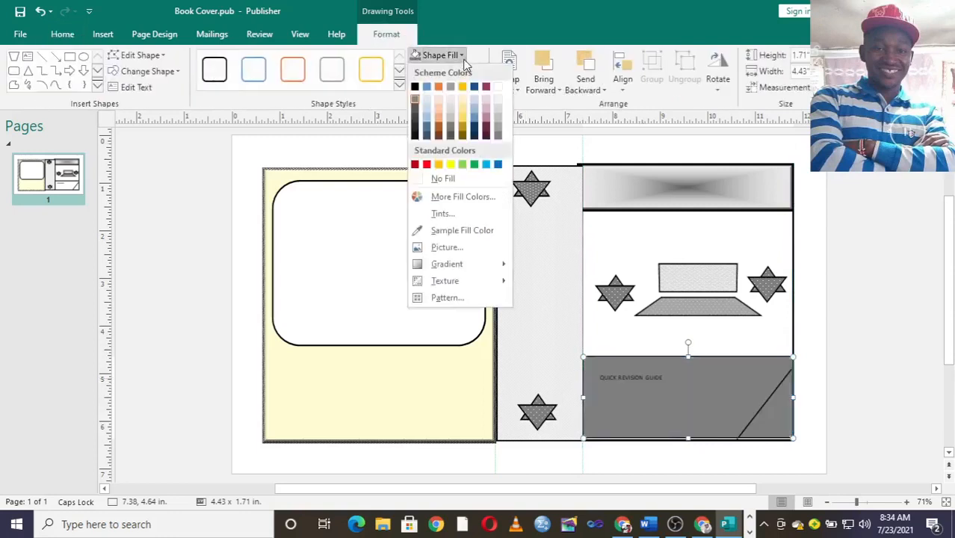
{"action": "left_click", "coordinate": [449, 297]}
{"action": "left_click", "coordinate": [501, 287]}
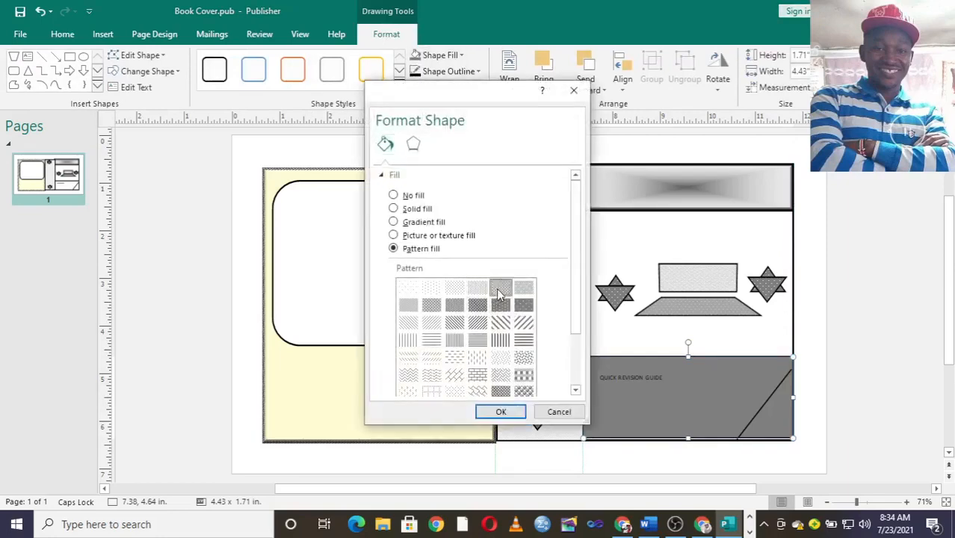
{"action": "left_click", "coordinate": [502, 411]}
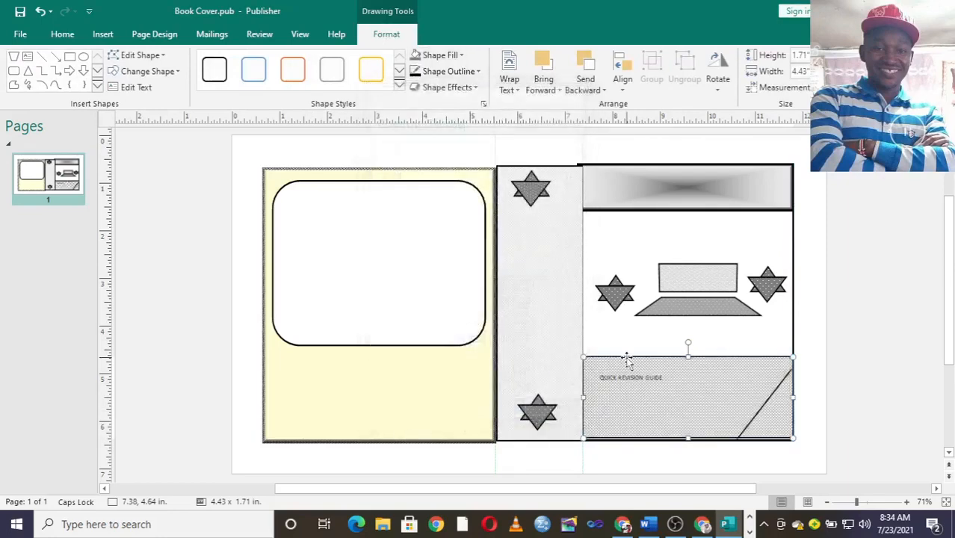
- Give the "QUICK REVISION GUIDE" text box a white fill
{"action": "left_click", "coordinate": [656, 384]}
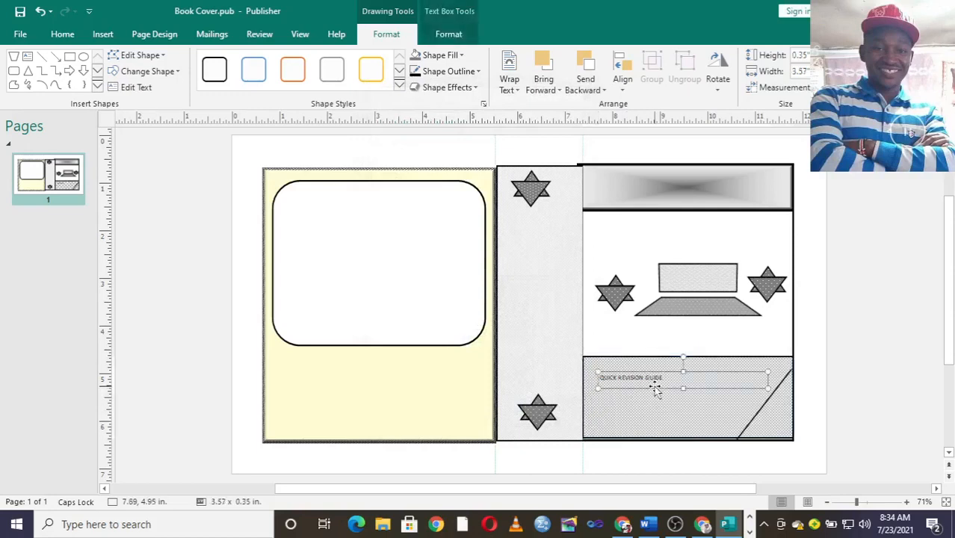
{"action": "left_click", "coordinate": [458, 58]}
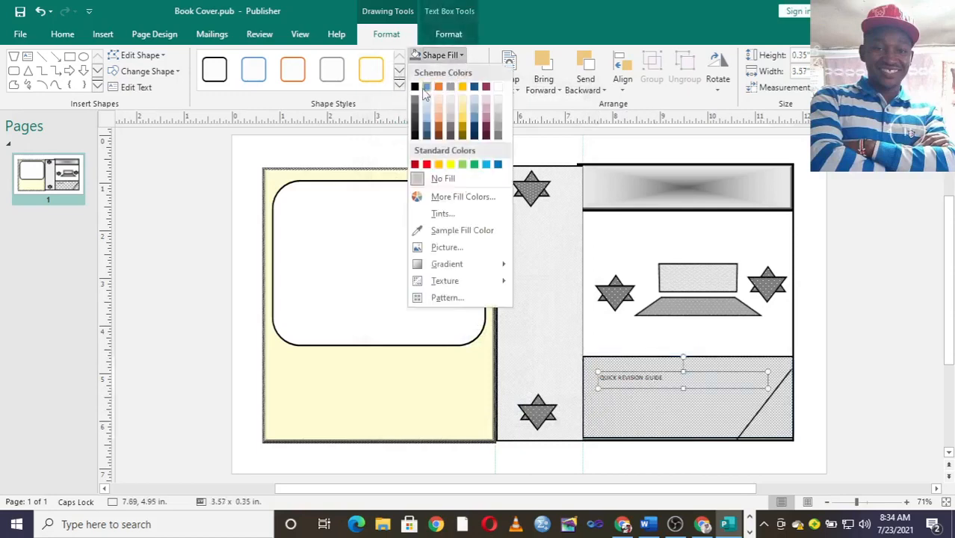
{"action": "left_click", "coordinate": [497, 88]}
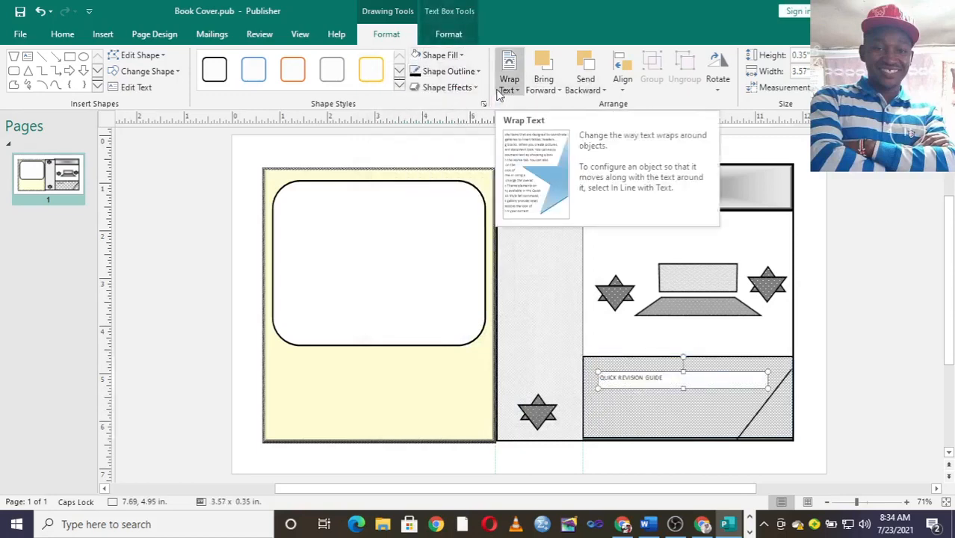
- Enlarge the "QUICK REVISION GUIDE" text to 14 pt and centre it in its box
{"action": "double_click", "coordinate": [630, 377]}
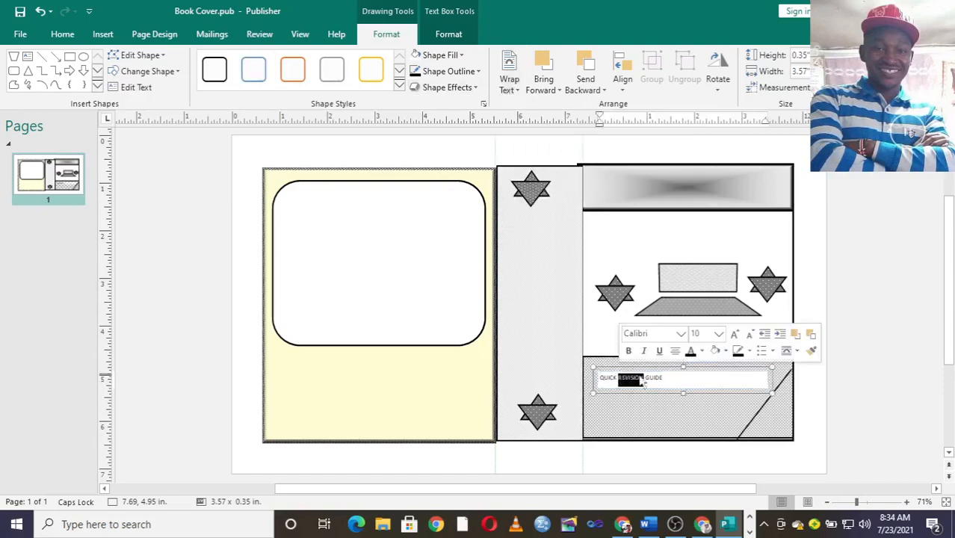
{"action": "left_click", "coordinate": [661, 378]}
{"action": "left_click_drag", "start_coordinate": [661, 377], "coordinate": [556, 368]}
{"action": "key", "text": "ctrl+shift+greater"}
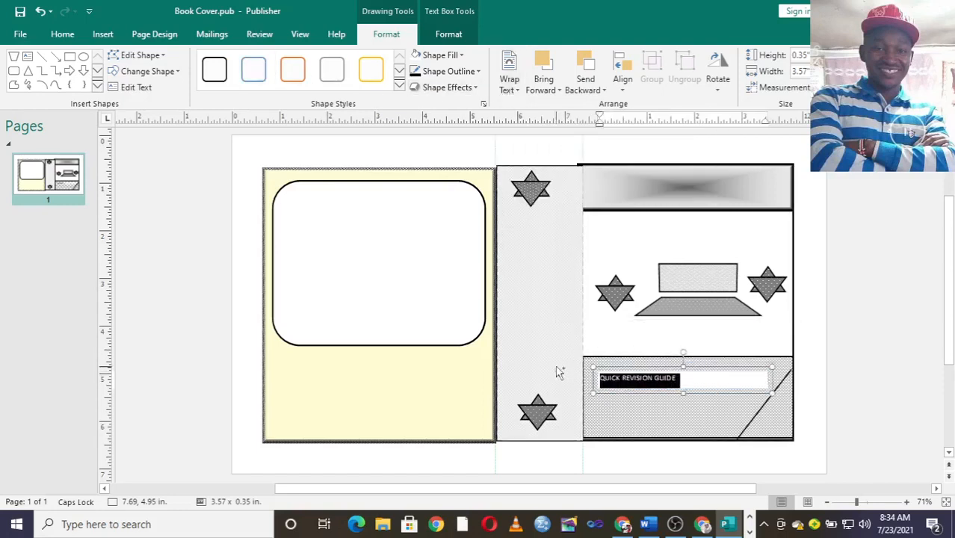
{"action": "key", "text": "ctrl+shift+greater"}
{"action": "left_click", "coordinate": [91, 36]}
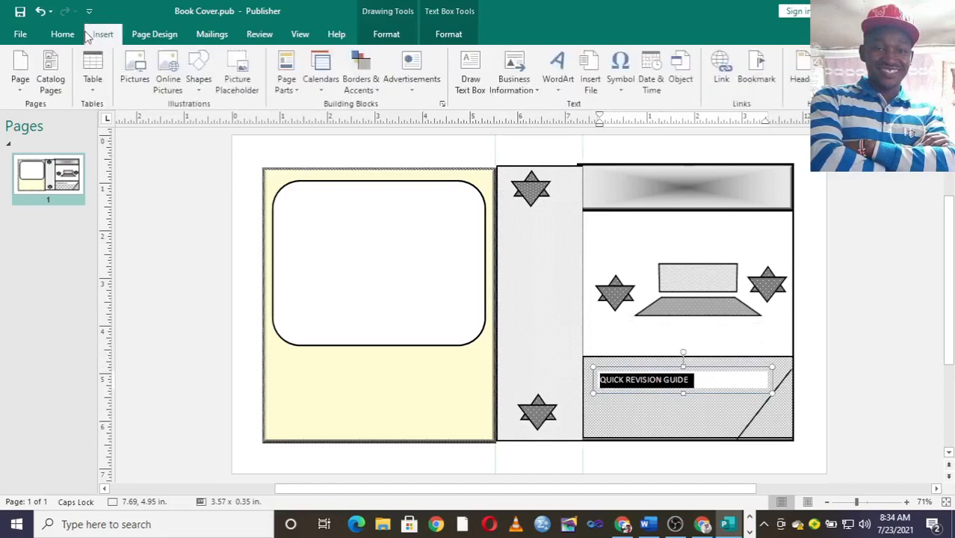
{"action": "left_click", "coordinate": [63, 35]}
{"action": "left_click", "coordinate": [330, 82]}
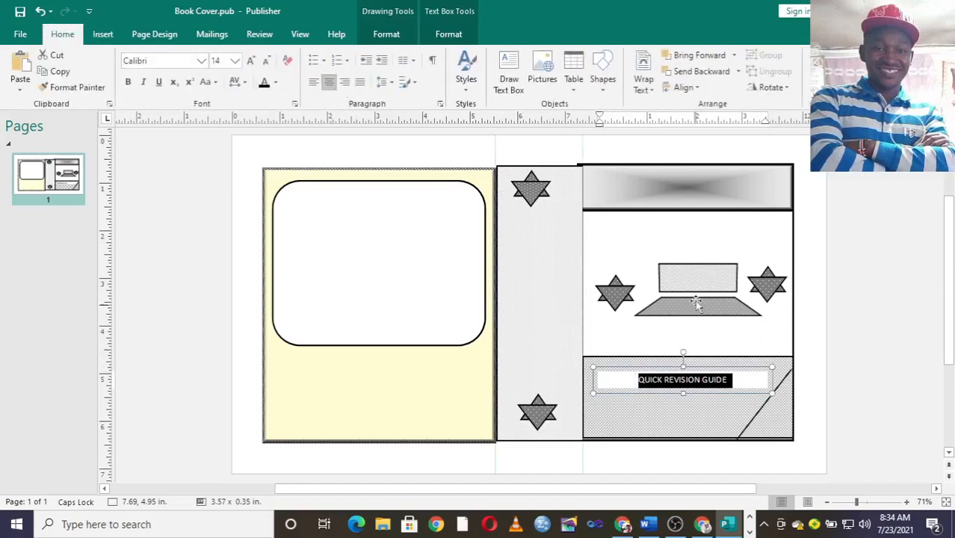
{"action": "left_click", "coordinate": [853, 299]}
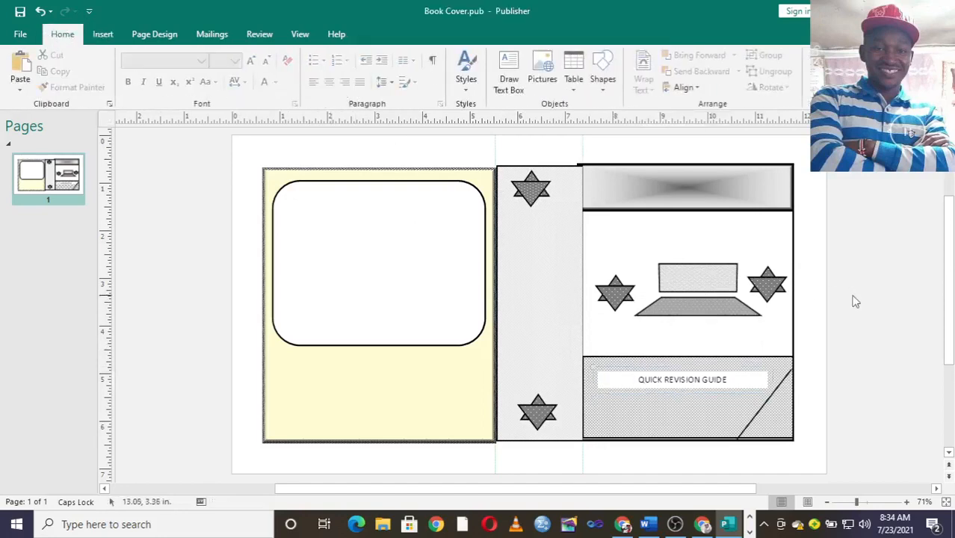
- Switch to the Word document and copy the title line "Beginning Computer Studies"
{"action": "left_click", "coordinate": [648, 524]}
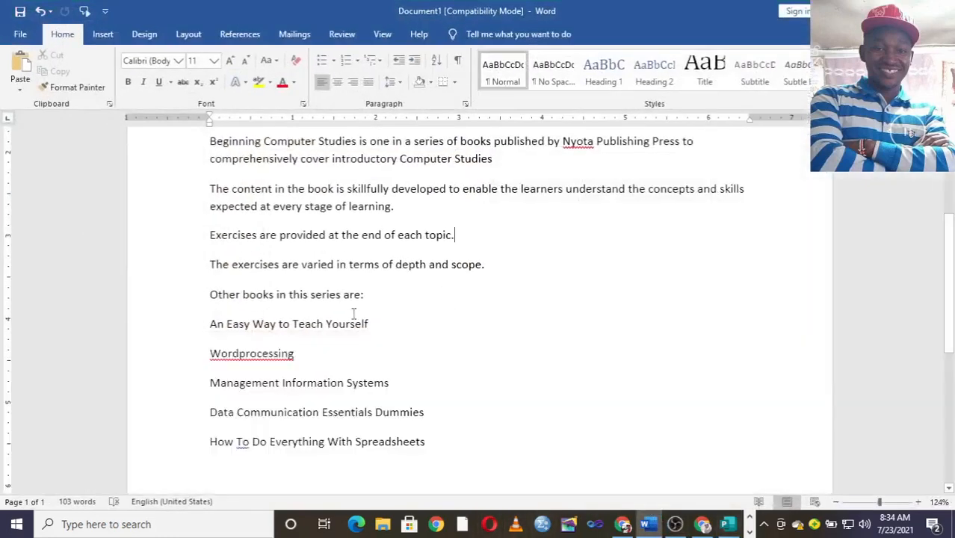
{"action": "scroll", "coordinate": [331, 317], "scroll_direction": "up", "scroll_amount": 4}
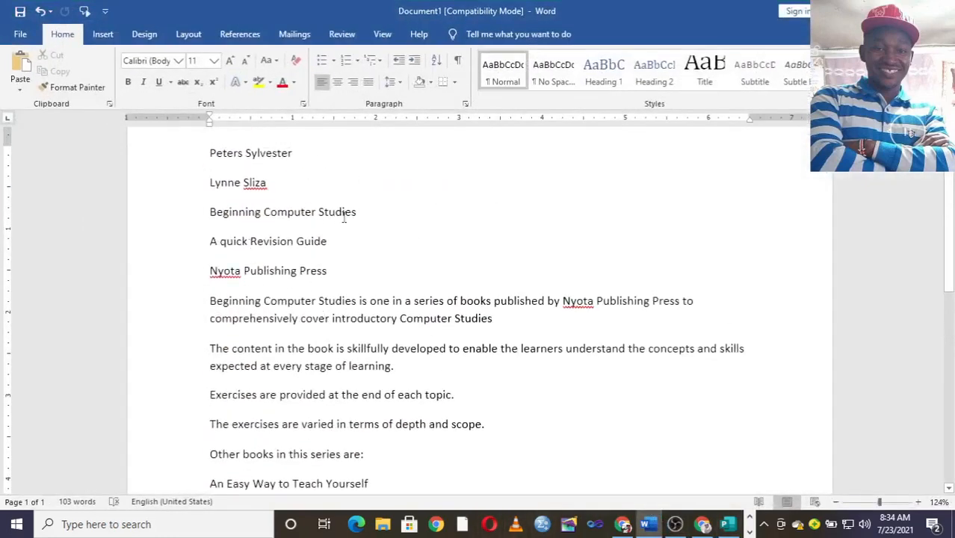
{"action": "left_click_drag", "start_coordinate": [338, 212], "coordinate": [209, 212]}
{"action": "key", "text": "ctrl+c"}
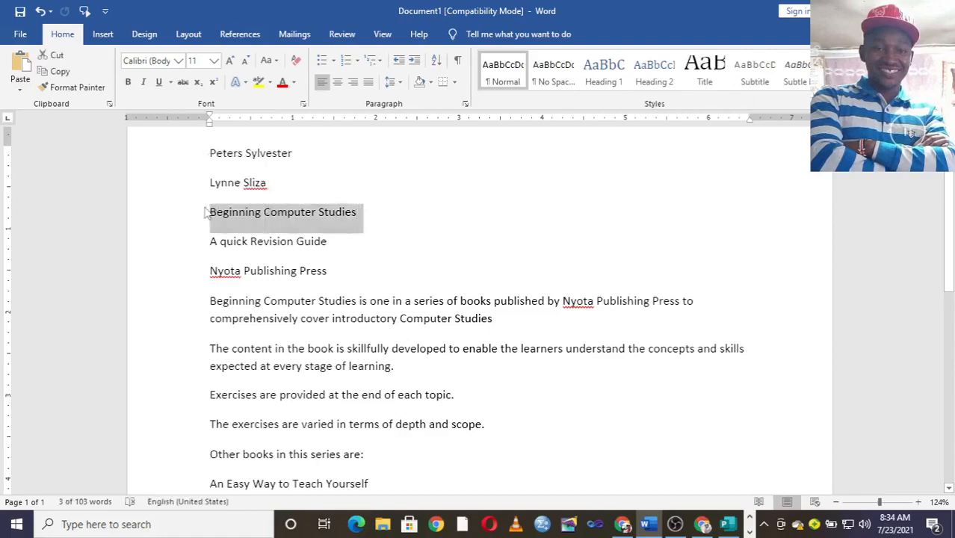
- Switch back to Publisher and paste the copied title into a new text box about 3.71 × 0.36 in, drawn above the laptop figure
{"action": "left_click", "coordinate": [729, 525]}
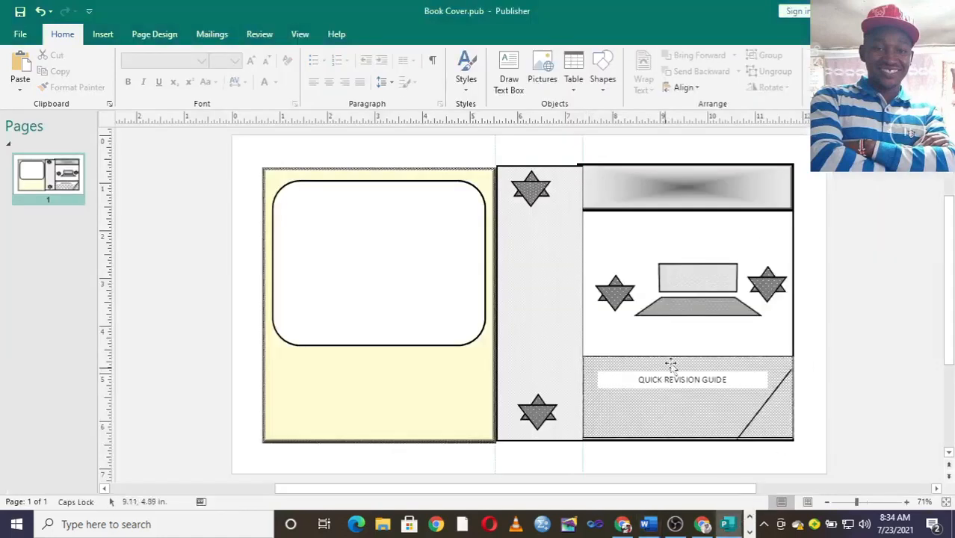
{"action": "left_click", "coordinate": [102, 34]}
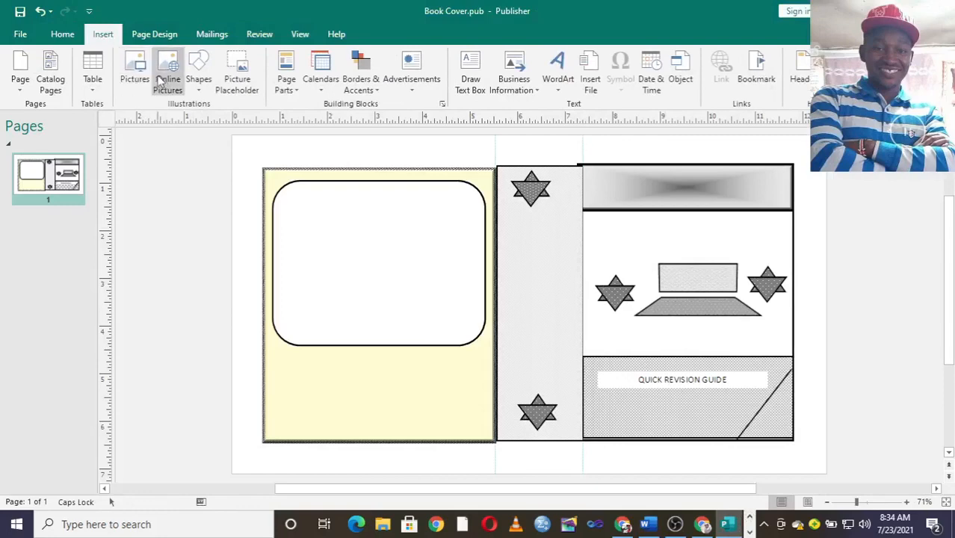
{"action": "left_click", "coordinate": [198, 86]}
{"action": "left_click", "coordinate": [206, 120]}
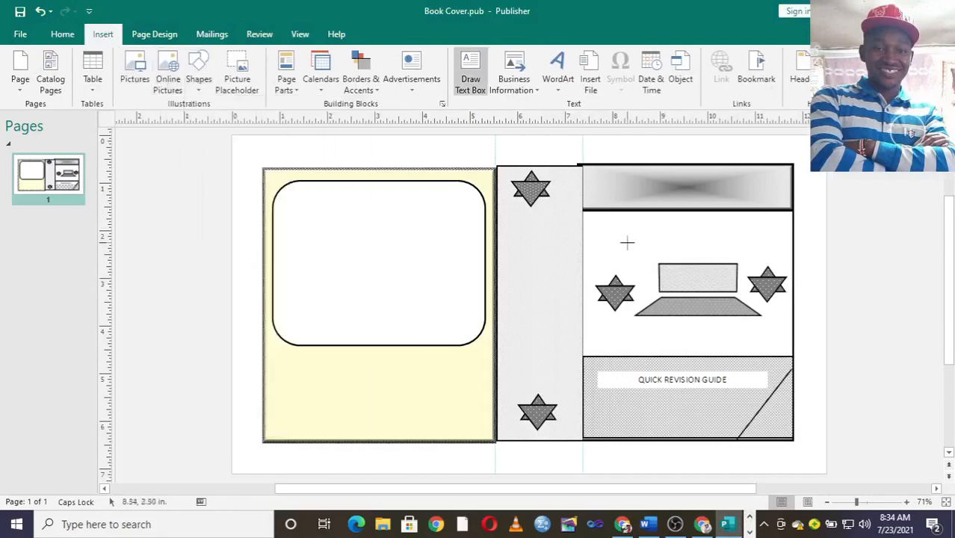
{"action": "left_click_drag", "start_coordinate": [601, 230], "coordinate": [782, 252]}
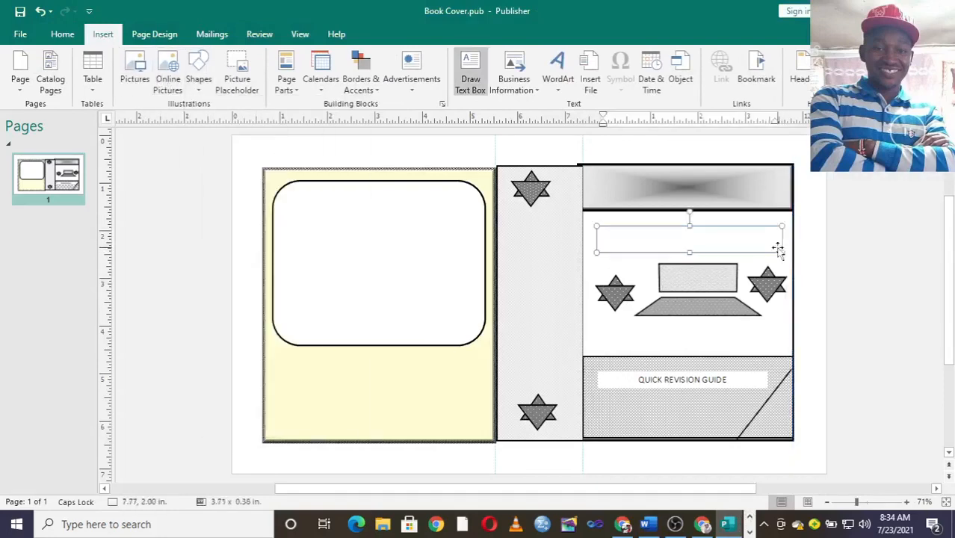
{"action": "key", "text": "ctrl+v"}
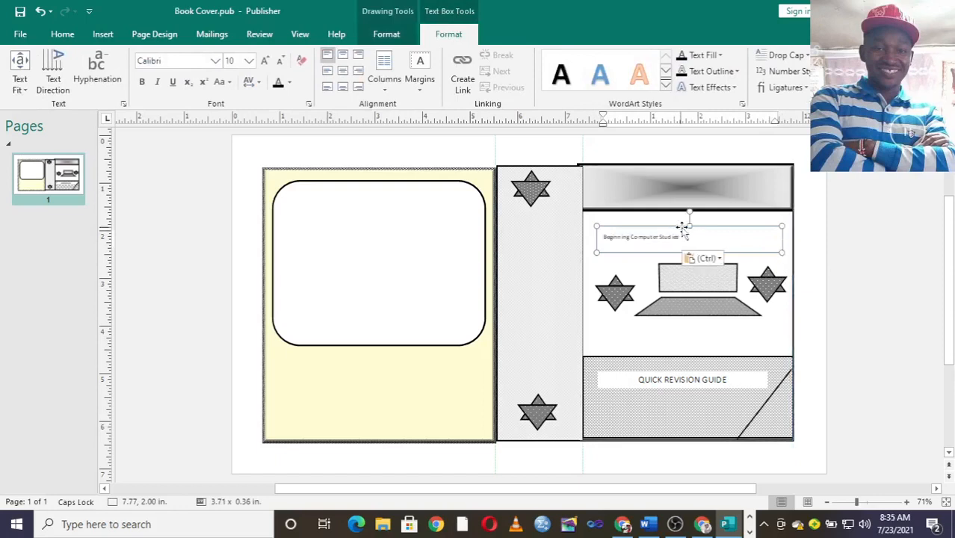
- Make the "Beginning Computer Studies" title bold at 22 pt and increase its text box height to about 0.44 in
{"action": "left_click_drag", "start_coordinate": [687, 237], "coordinate": [613, 237]}
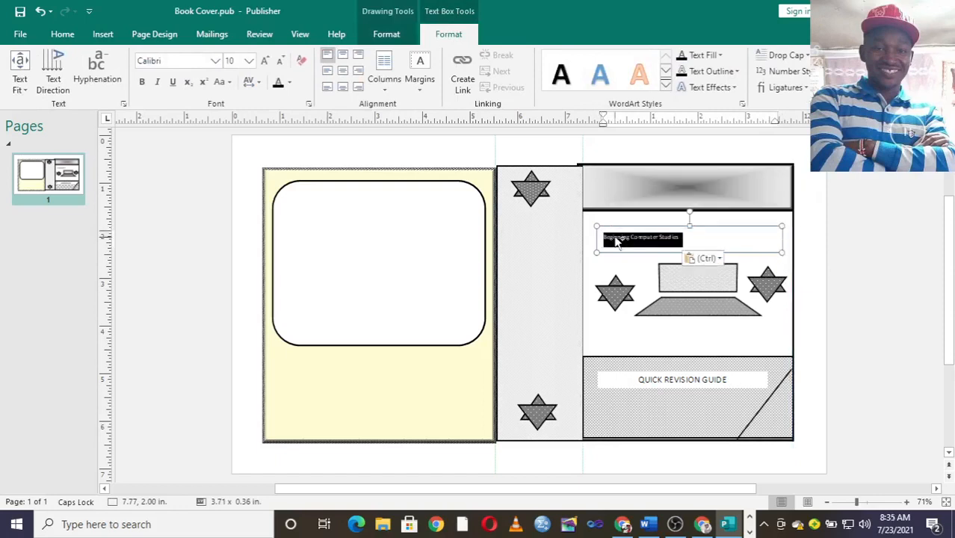
{"action": "key", "text": "ctrl+shift+greater"}
{"action": "key", "text": "ctrl+shift+greater"}
{"action": "key", "text": "ctrl+shift+greater"}
{"action": "key", "text": "ctrl+shift+greater"}
{"action": "key", "text": "ctrl+shift+greater"}
{"action": "key", "text": "ctrl+shift+greater"}
{"action": "key", "text": "ctrl+shift+greater"}
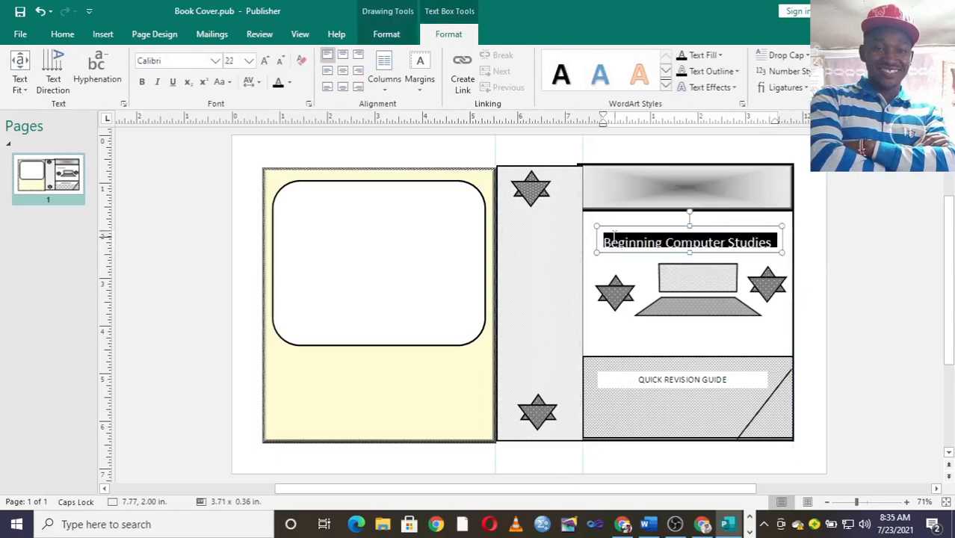
{"action": "key", "text": "ctrl+b"}
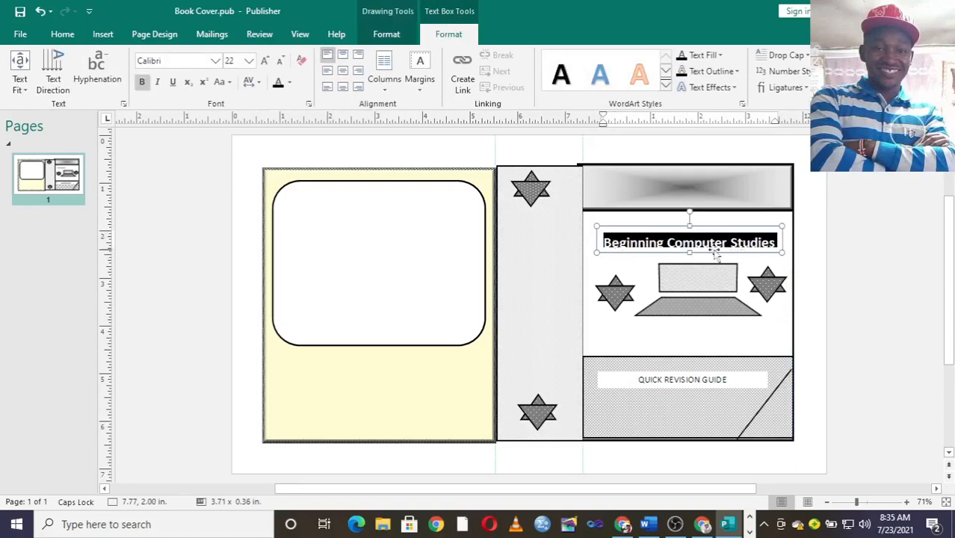
{"action": "left_click_drag", "start_coordinate": [690, 253], "coordinate": [690, 257]}
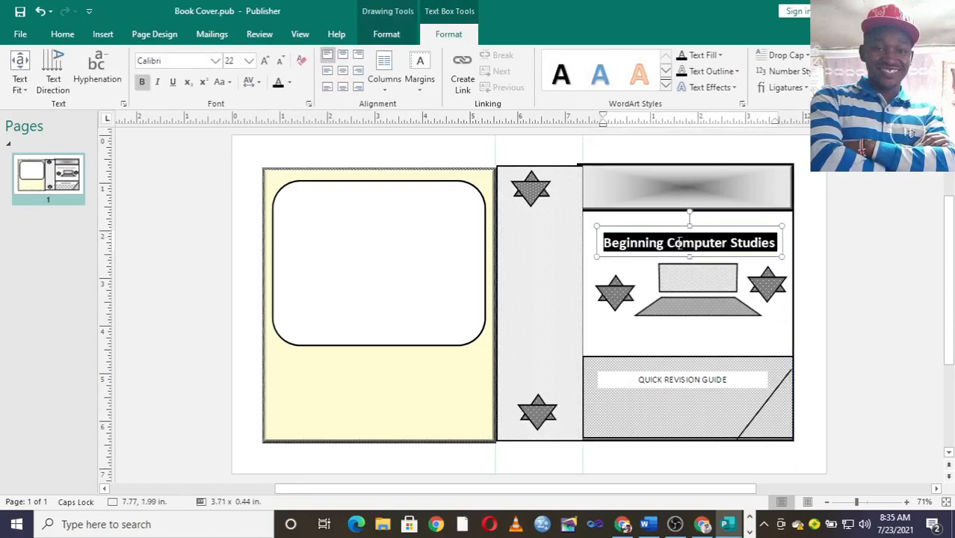
{"action": "left_click", "coordinate": [660, 218]}
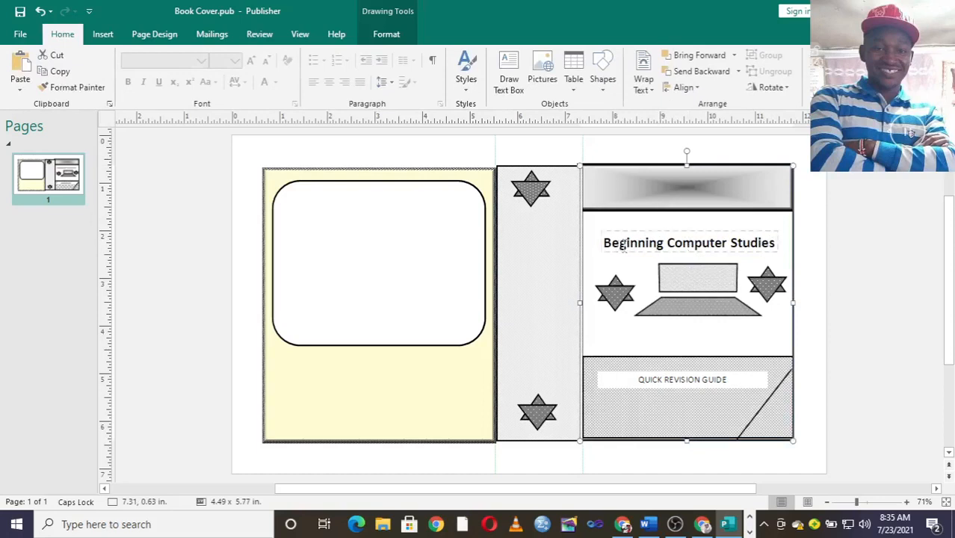
- Enlarge the initial "B" of "Beginning" in the title to 26 pt
{"action": "left_click", "coordinate": [609, 241]}
{"action": "left_click_drag", "start_coordinate": [612, 242], "coordinate": [590, 244]}
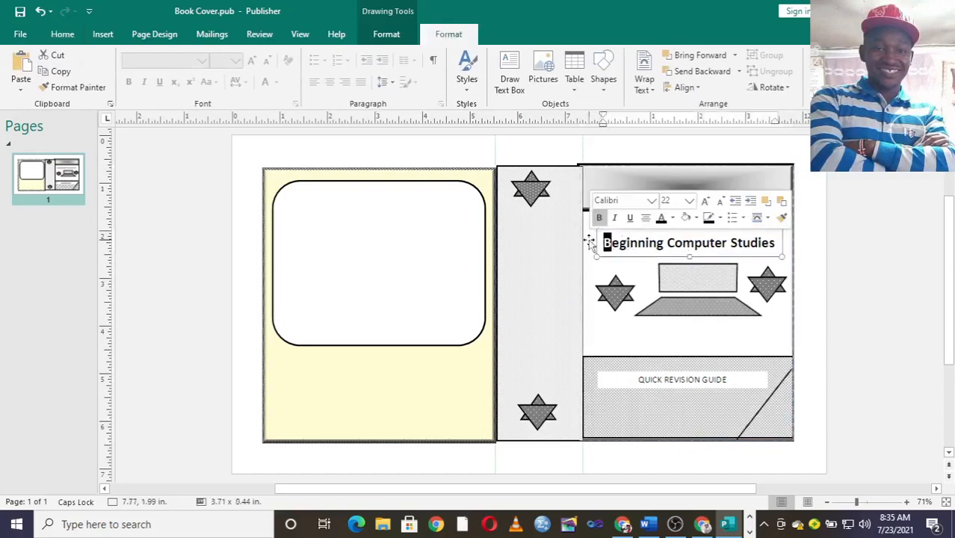
{"action": "key", "text": "ctrl+shift+period"}
{"action": "key", "text": "ctrl+shift+period"}
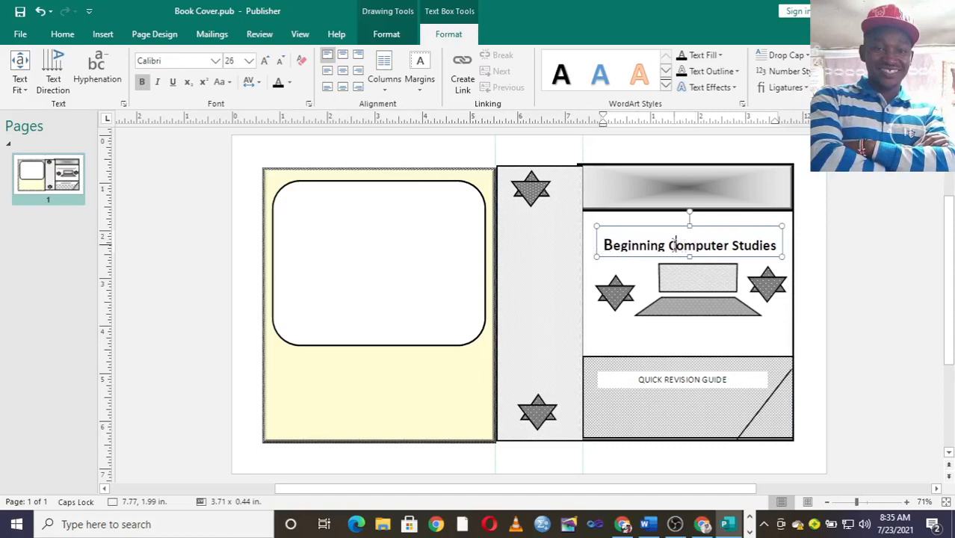
- Enlarge the "C" of "Computer" to 25 pt and extend the title's text box to about 4.10 × 0.50 in
{"action": "left_click_drag", "start_coordinate": [675, 245], "coordinate": [671, 243]}
{"action": "key", "text": "ctrl+bracketright"}
{"action": "key", "text": "ctrl+bracketright"}
{"action": "key", "text": "ctrl+bracketright"}
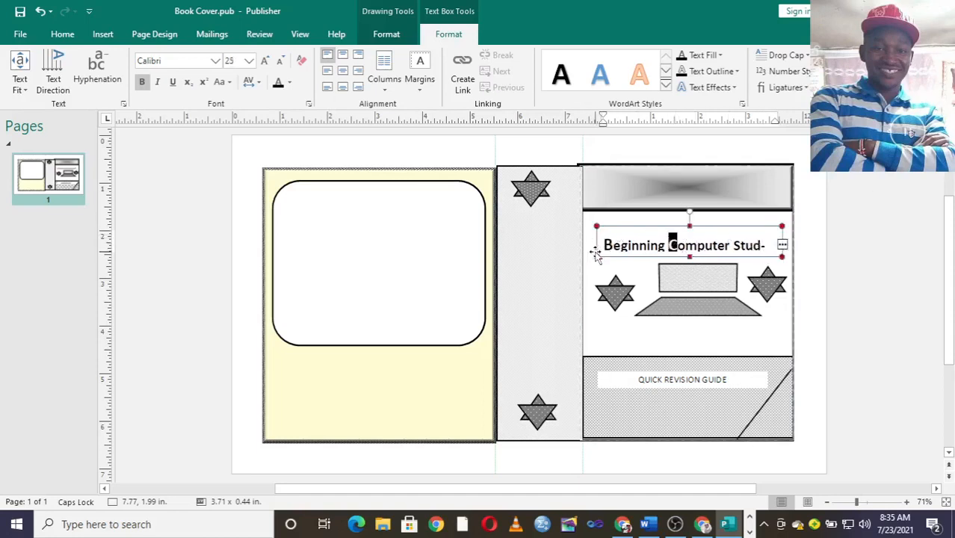
{"action": "left_click_drag", "start_coordinate": [595, 256], "coordinate": [577, 257]}
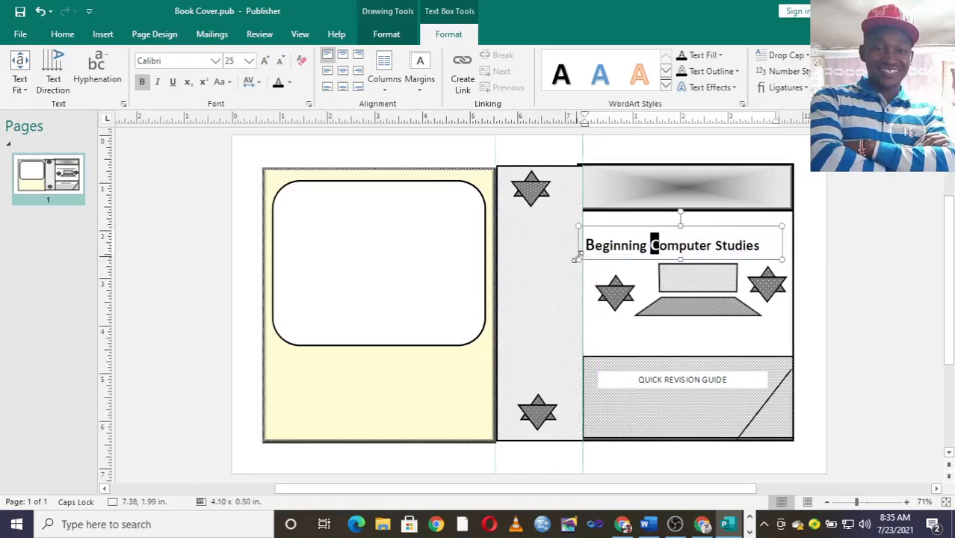
- Enlarge the "S" of "Studies" in the title to 25 pt
{"action": "left_click", "coordinate": [722, 246]}
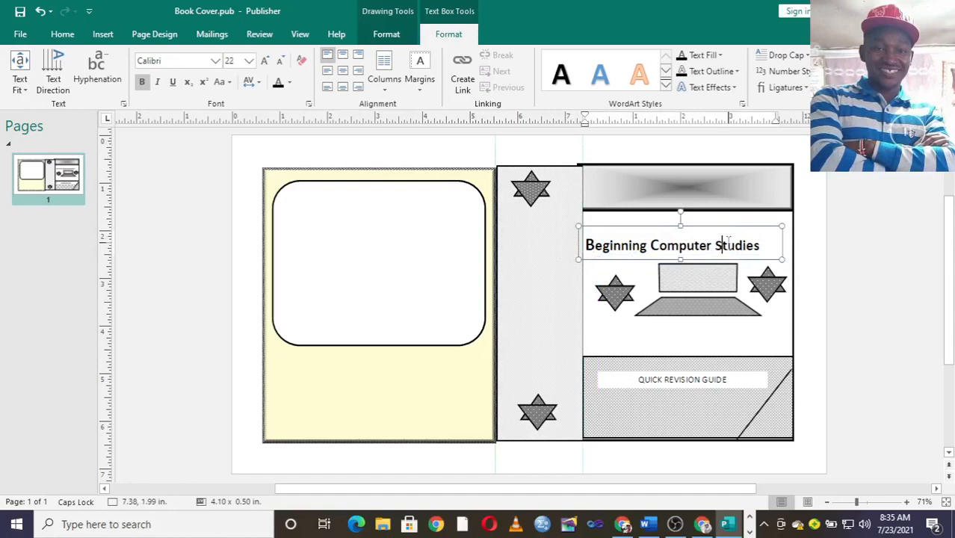
{"action": "left_click_drag", "start_coordinate": [722, 245], "coordinate": [716, 246]}
{"action": "left_click", "coordinate": [722, 247]}
{"action": "key", "text": "ctrl+bracketright"}
{"action": "key", "text": "ctrl+bracketright"}
{"action": "key", "text": "ctrl+bracketright"}
{"action": "left_click", "coordinate": [835, 260]}
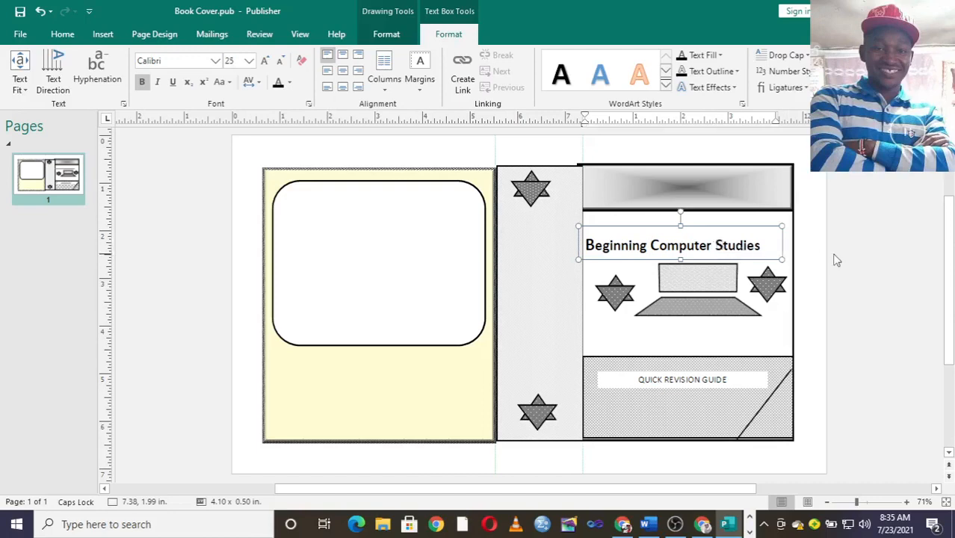
- Nudge the title box slightly toward the cover's outer edge and centre its text horizontally and vertically
{"action": "left_click", "coordinate": [735, 240]}
{"action": "left_click_drag", "start_coordinate": [735, 228], "coordinate": [737, 230]}
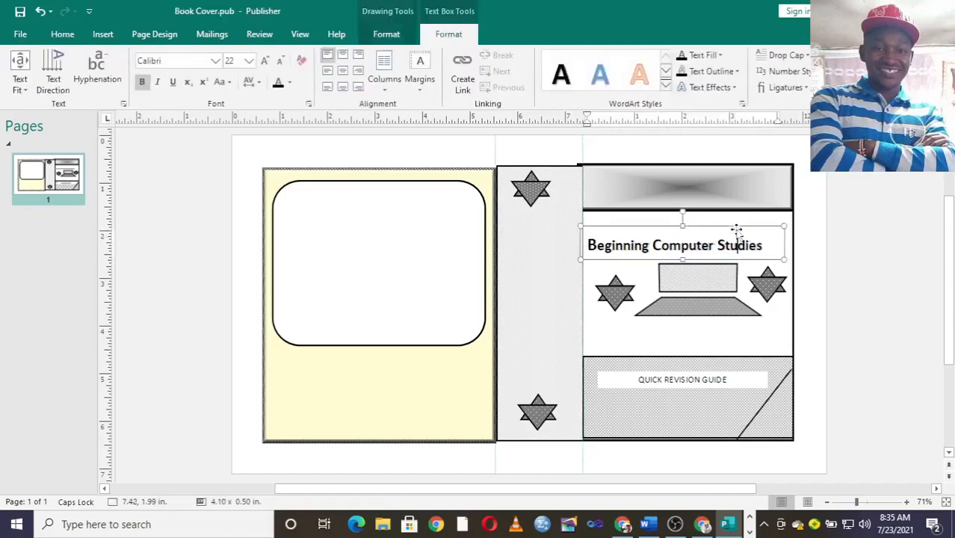
{"action": "left_click", "coordinate": [342, 70]}
{"action": "left_click", "coordinate": [865, 236]}
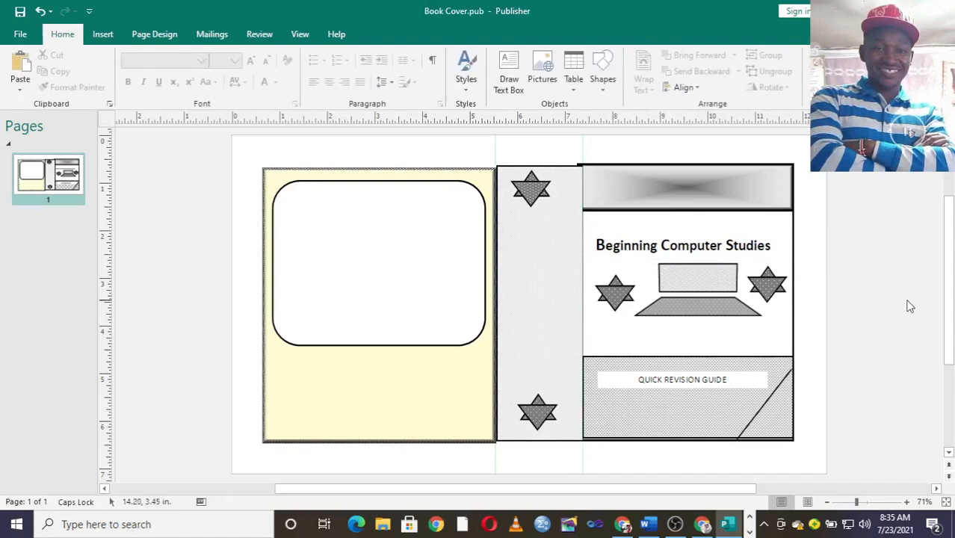
- Trim the gradient rectangle's spine-side edge to the guide, making it about 4.43 in wide, and open it for text entry
{"action": "left_click", "coordinate": [612, 181]}
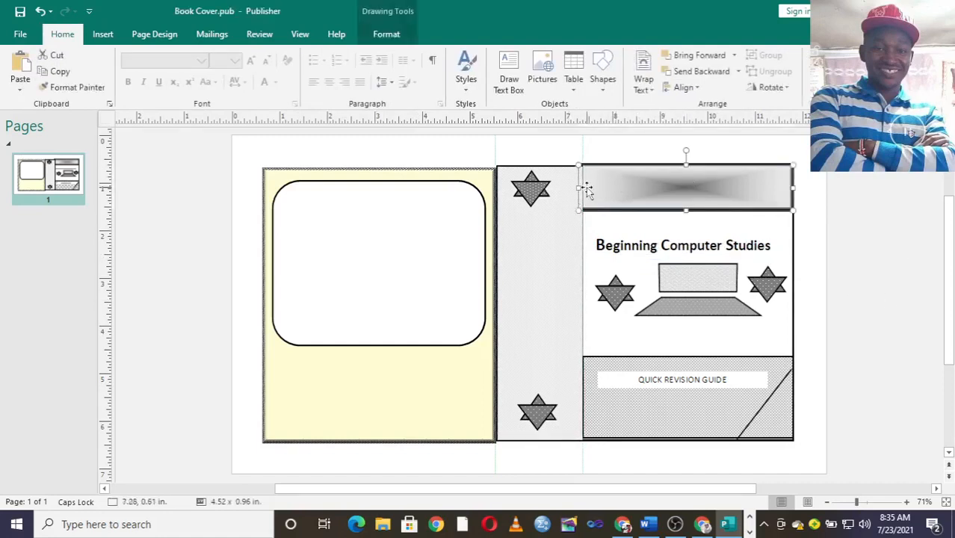
{"action": "mouse_move", "coordinate": [587, 189]}
{"action": "left_mouse_down"}
{"action": "mouse_move", "coordinate": [575, 187]}
{"action": "mouse_move", "coordinate": [585, 188]}
{"action": "left_mouse_up"}
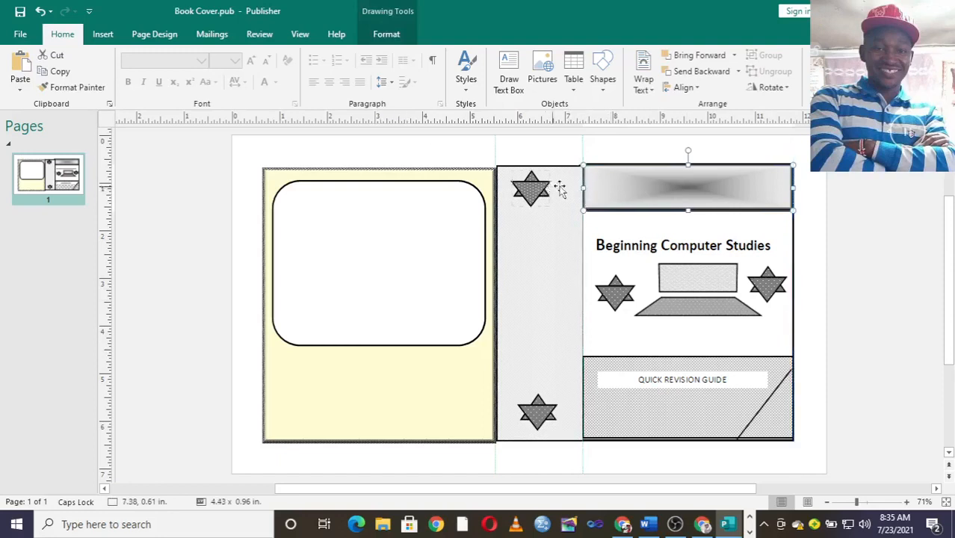
{"action": "right_click", "coordinate": [616, 187]}
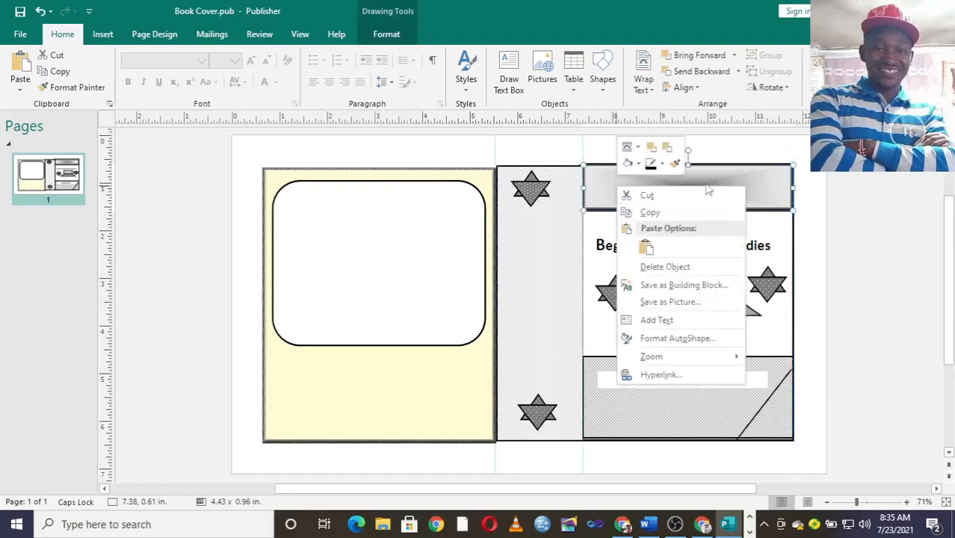
{"action": "left_click", "coordinate": [669, 319]}
- Switch to the Word document, copy the two author names and apply the No Spacing style to them
{"action": "left_click", "coordinate": [647, 524]}
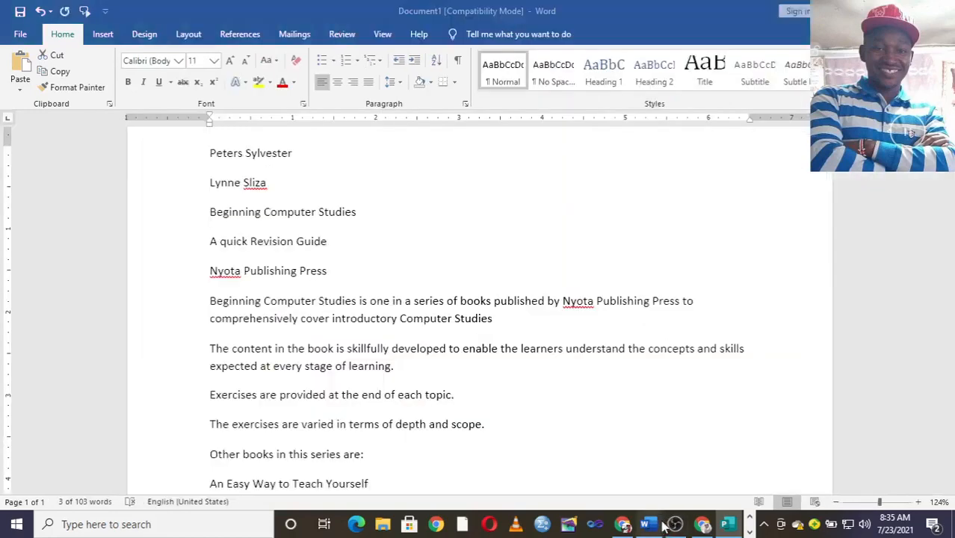
{"action": "left_click_drag", "start_coordinate": [210, 212], "coordinate": [359, 237]}
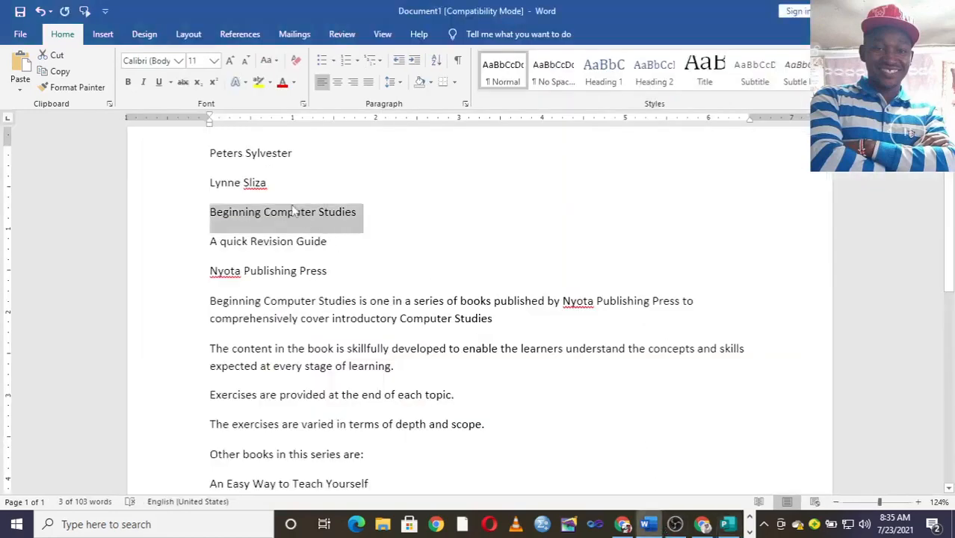
{"action": "scroll", "coordinate": [292, 220], "scroll_direction": "up", "scroll_amount": 2}
{"action": "left_click_drag", "start_coordinate": [272, 259], "coordinate": [208, 230]}
{"action": "key", "text": "ctrl+c"}
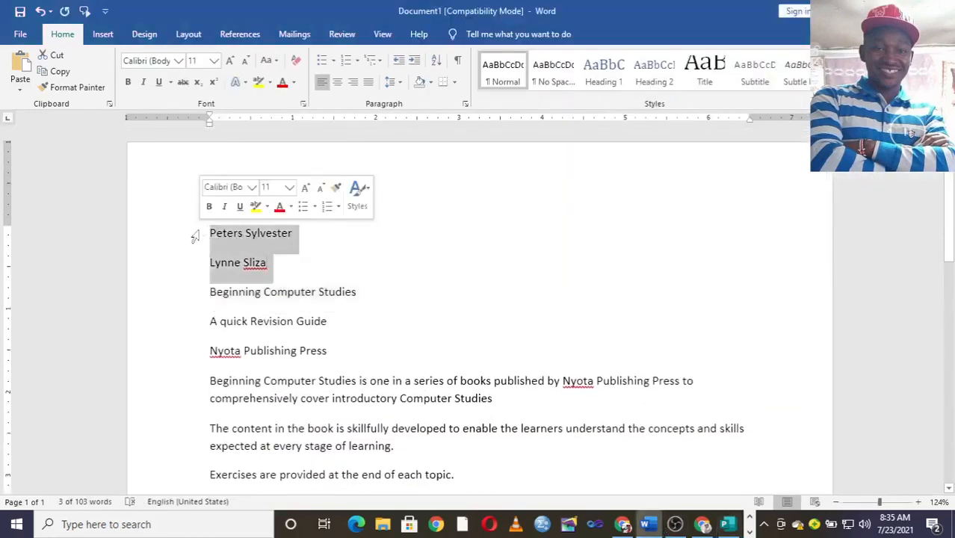
{"action": "left_click", "coordinate": [553, 87]}
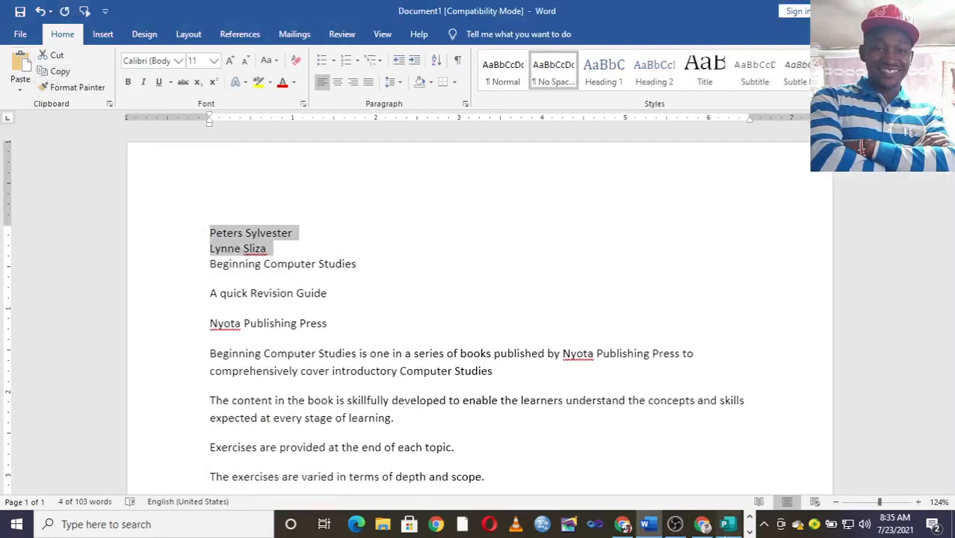
- Switch back to Publisher, paste the two author names into the gradient rectangle and centre them
{"action": "left_click", "coordinate": [727, 524]}
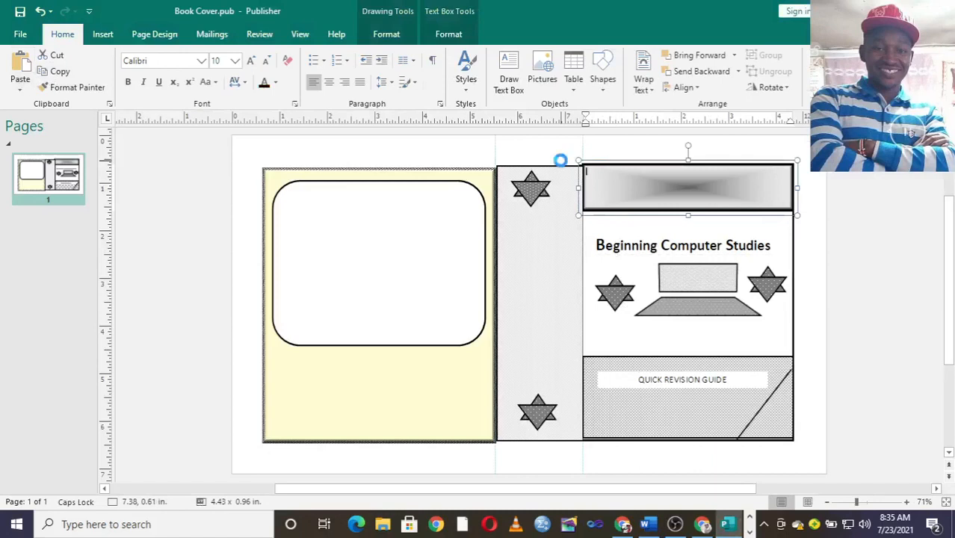
{"action": "key", "text": "ctrl+v"}
{"action": "left_click_drag", "start_coordinate": [627, 181], "coordinate": [567, 161]}
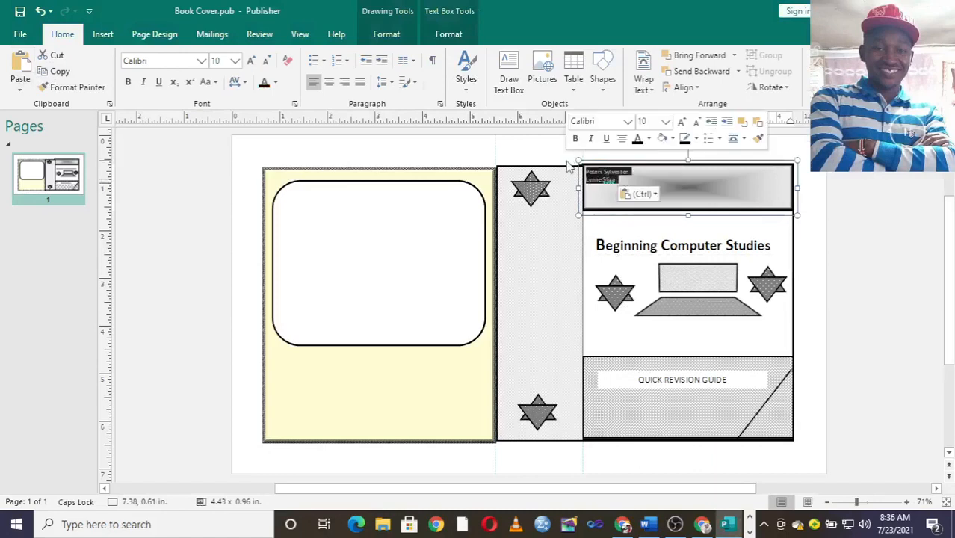
{"action": "left_click", "coordinate": [621, 138]}
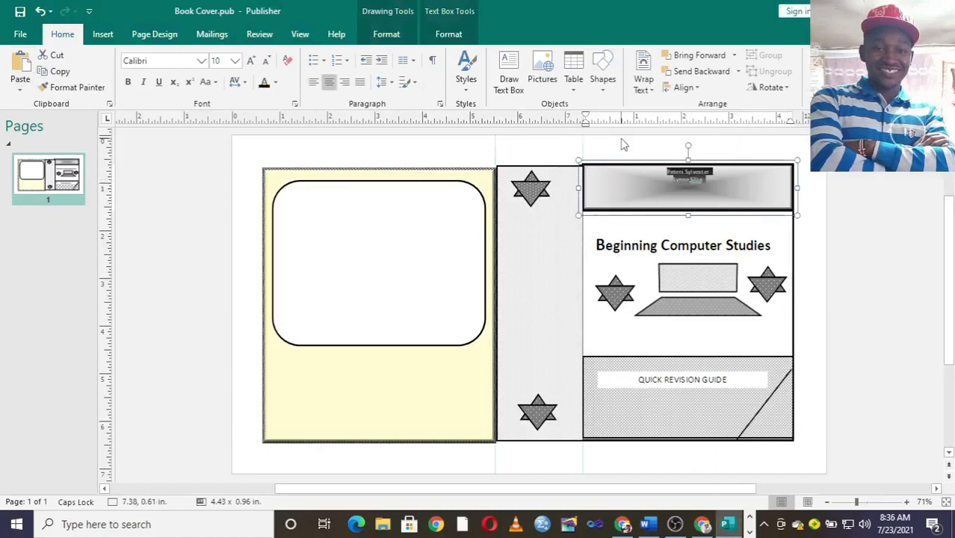
- Enlarge the two author names in the gradient rectangle to 20 pt
{"action": "key", "text": "ctrl+shift+period"}
{"action": "key", "text": "ctrl+shift+period"}
{"action": "key", "text": "ctrl+shift+period"}
{"action": "key", "text": "ctrl+shift+period"}
{"action": "key", "text": "ctrl+shift+period"}
{"action": "key", "text": "ctrl+shift+period"}
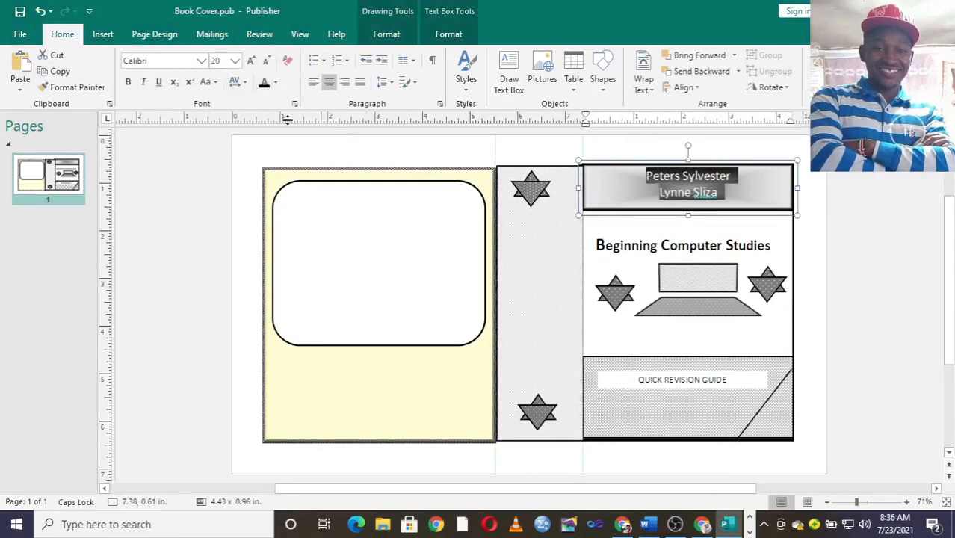
{"action": "left_click", "coordinate": [275, 83]}
{"action": "left_click", "coordinate": [265, 114]}
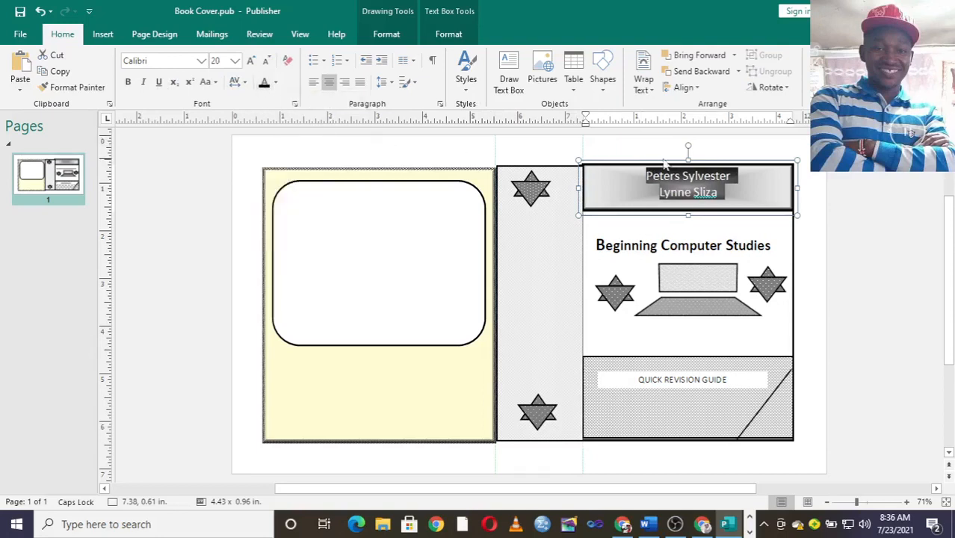
{"action": "left_click", "coordinate": [843, 197]}
{"action": "right_click", "coordinate": [706, 192]}
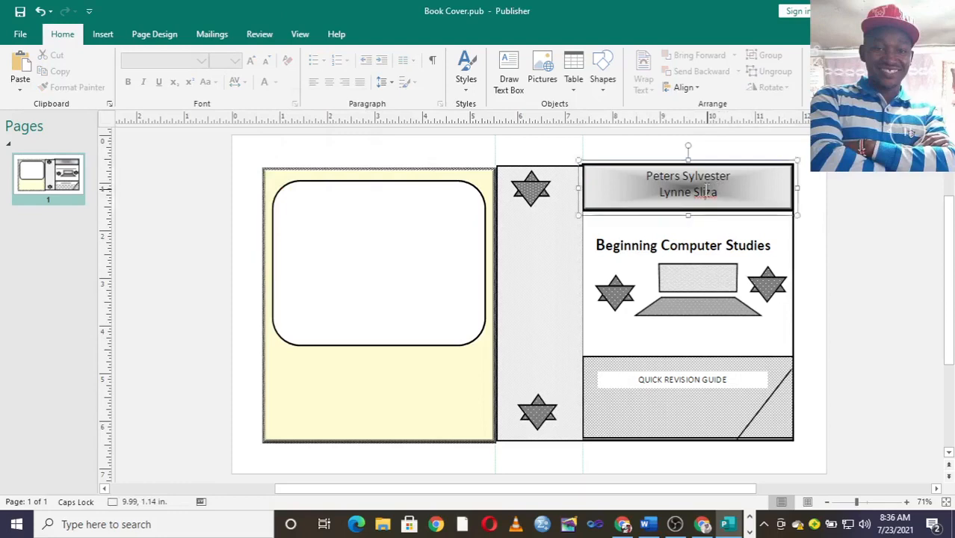
{"action": "left_click", "coordinate": [751, 302]}
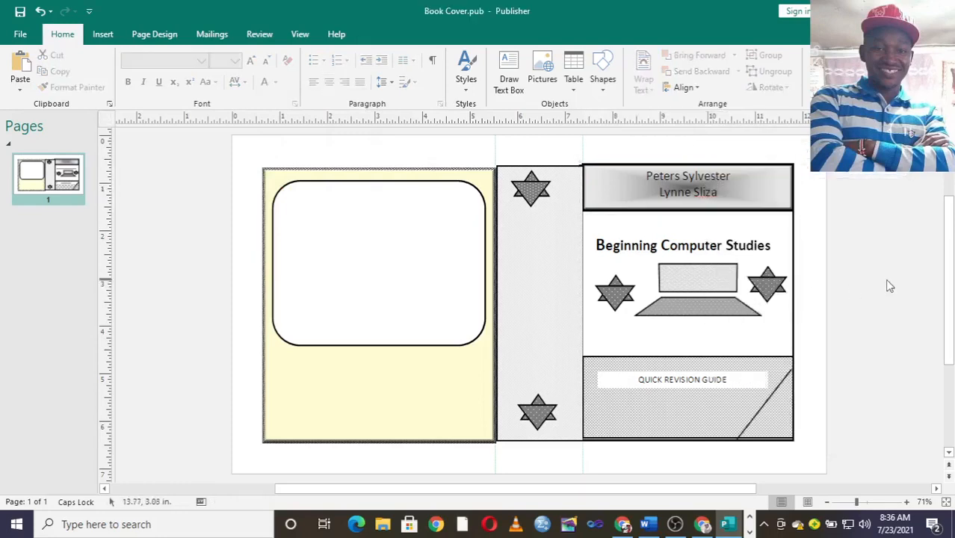
- Check the cover in 2013.pdf, switch to the Word document, and copy the back-cover blurb and book list with the No Spacing style applied
{"action": "left_click", "coordinate": [703, 522]}
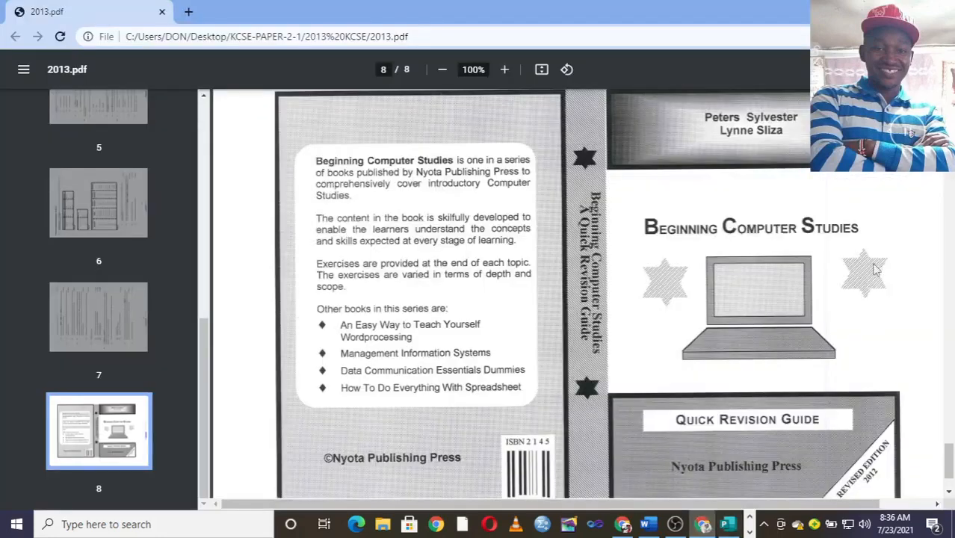
{"action": "scroll", "coordinate": [653, 172], "scroll_direction": "down", "scroll_amount": 2}
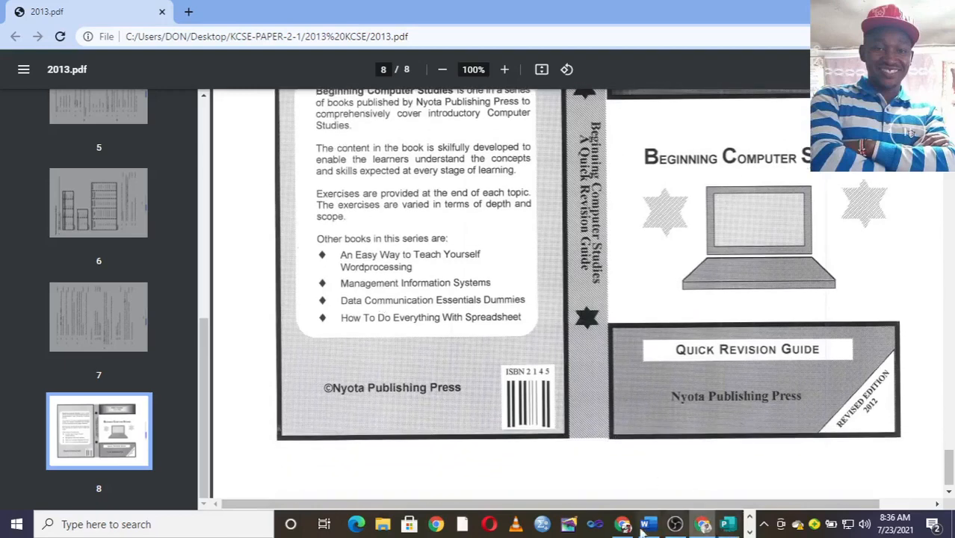
{"action": "left_click", "coordinate": [647, 524]}
{"action": "scroll", "coordinate": [303, 308], "scroll_direction": "down", "scroll_amount": 2}
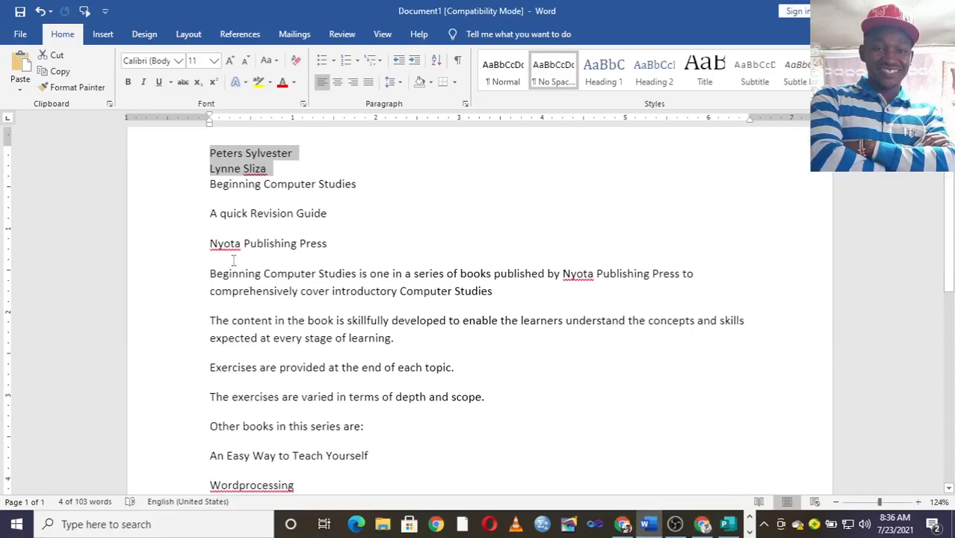
{"action": "left_click_drag", "start_coordinate": [212, 270], "coordinate": [441, 469]}
{"action": "key", "text": "ctrl+c"}
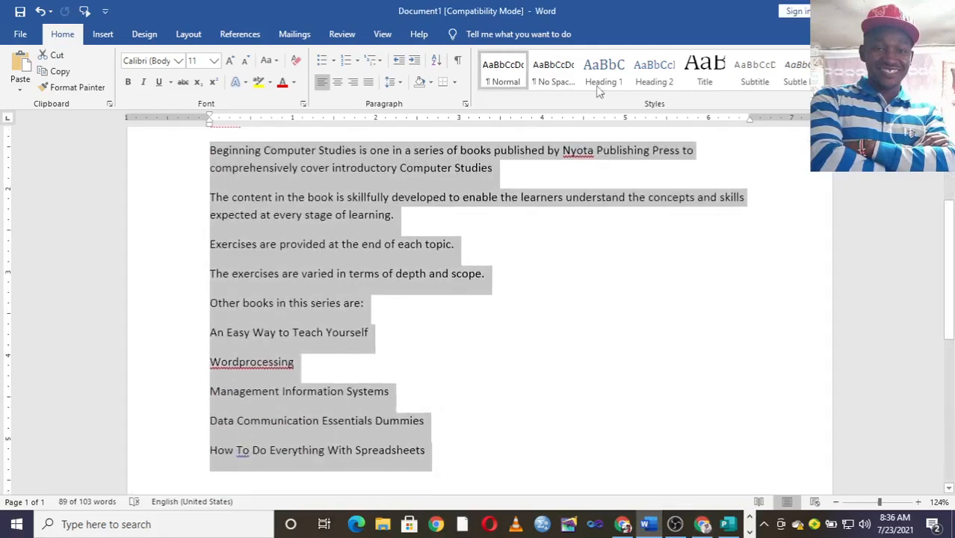
{"action": "left_click", "coordinate": [550, 75]}
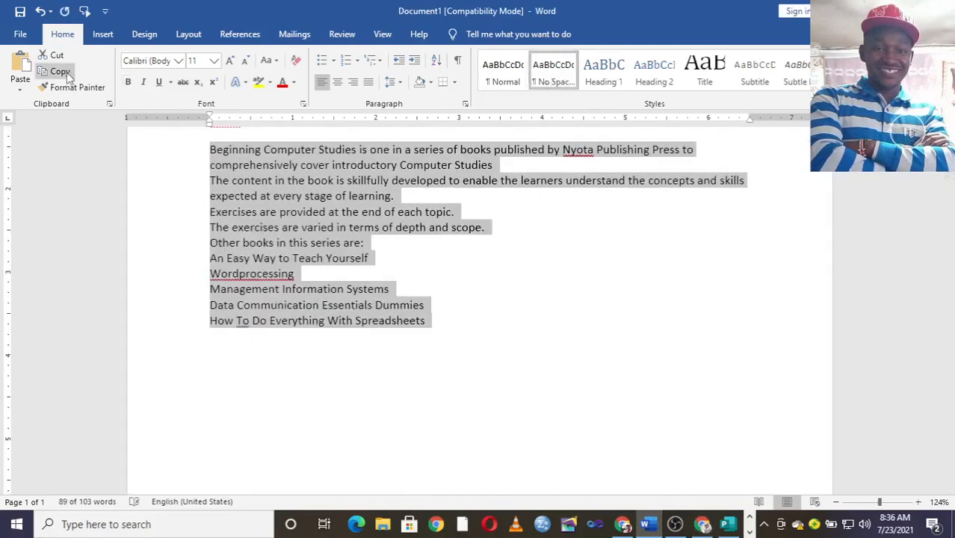
- Switch back to Publisher, make the back cover's white rounded rectangle accept text and paste the copied blurb and book list into it
{"action": "left_click", "coordinate": [727, 524]}
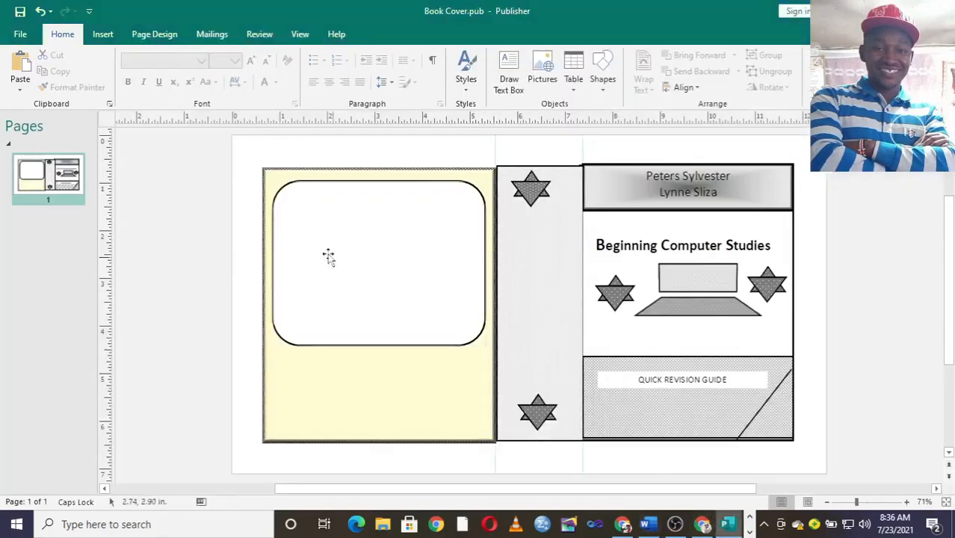
{"action": "left_click", "coordinate": [318, 224]}
{"action": "right_click", "coordinate": [318, 225]}
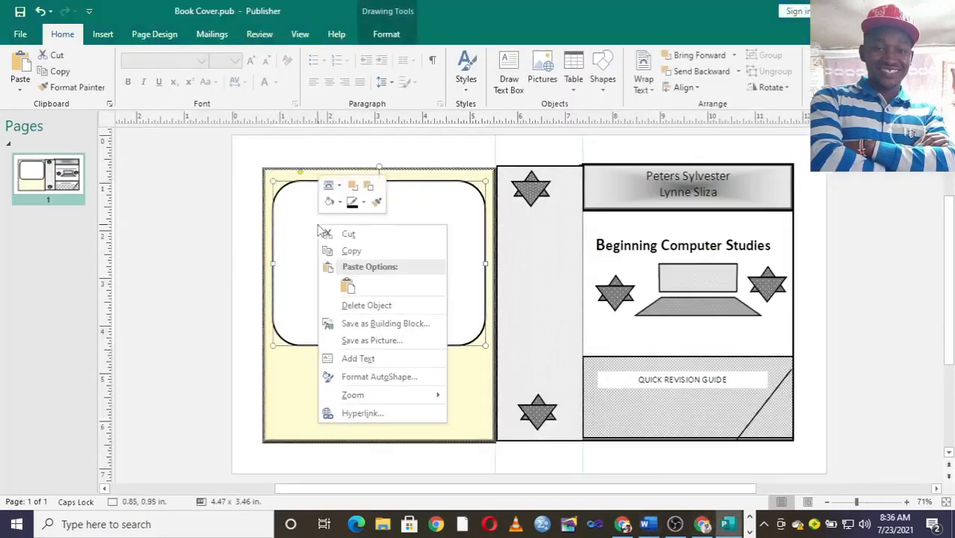
{"action": "left_click", "coordinate": [366, 359]}
{"action": "left_click", "coordinate": [20, 68]}
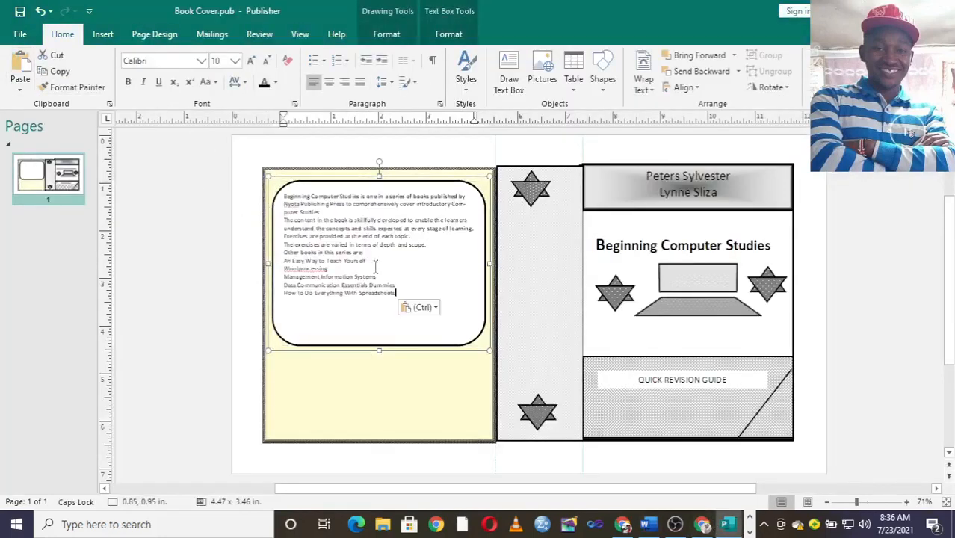
- Keep all the back-cover text left-aligned and enlarge it to 13 pt
{"action": "left_click_drag", "start_coordinate": [404, 293], "coordinate": [281, 185]}
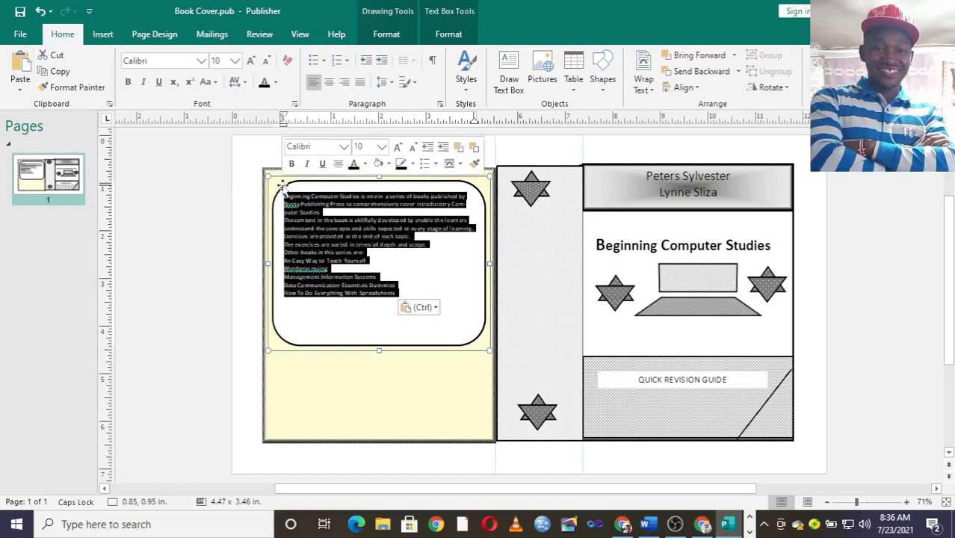
{"action": "left_click", "coordinate": [329, 84]}
{"action": "left_click", "coordinate": [316, 83]}
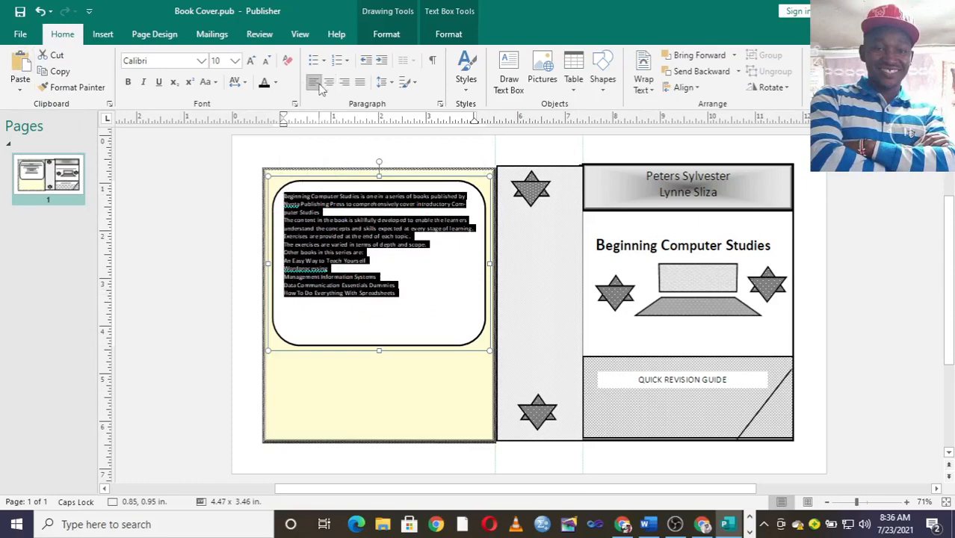
{"action": "key", "text": "ctrl+]"}
{"action": "key", "text": "ctrl+]"}
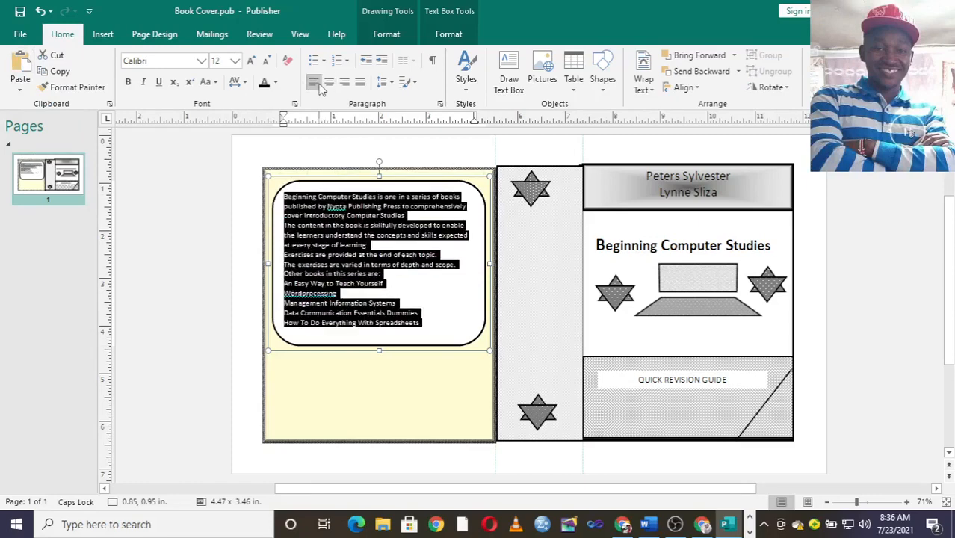
{"action": "key", "text": "ctrl+]"}
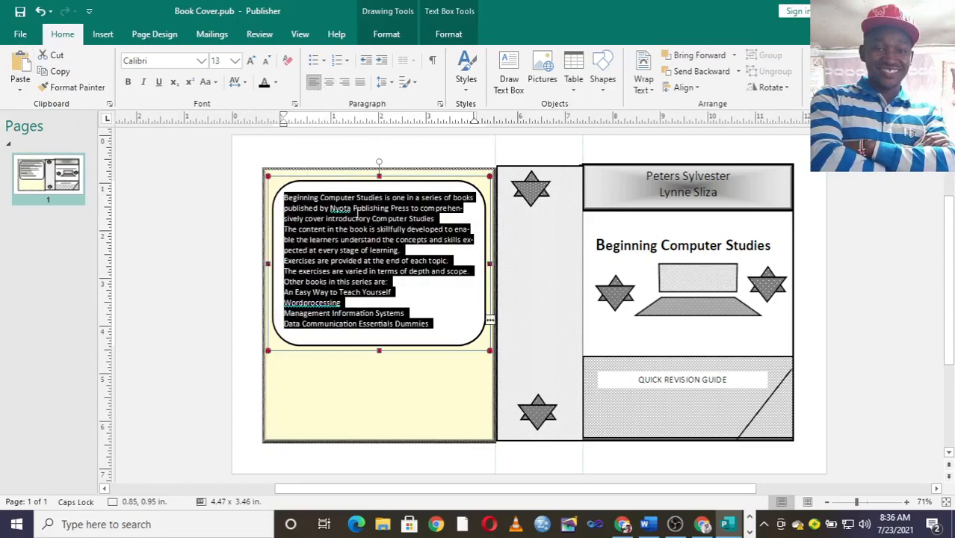
{"action": "left_click", "coordinate": [939, 329]}
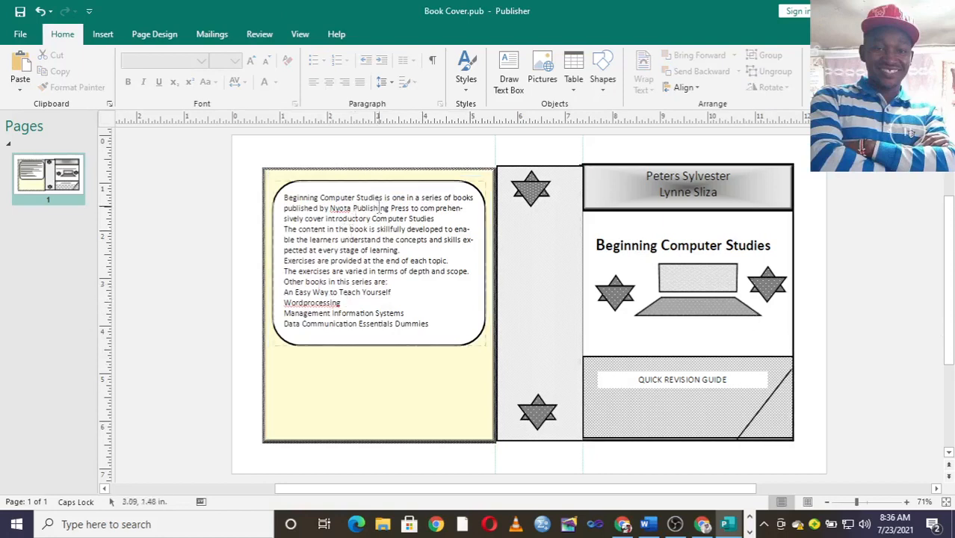
- Make the opening words "Beginning Computer Studies is" bold in the back-cover text
{"action": "left_click_drag", "start_coordinate": [387, 200], "coordinate": [281, 196]}
{"action": "left_click", "coordinate": [343, 206]}
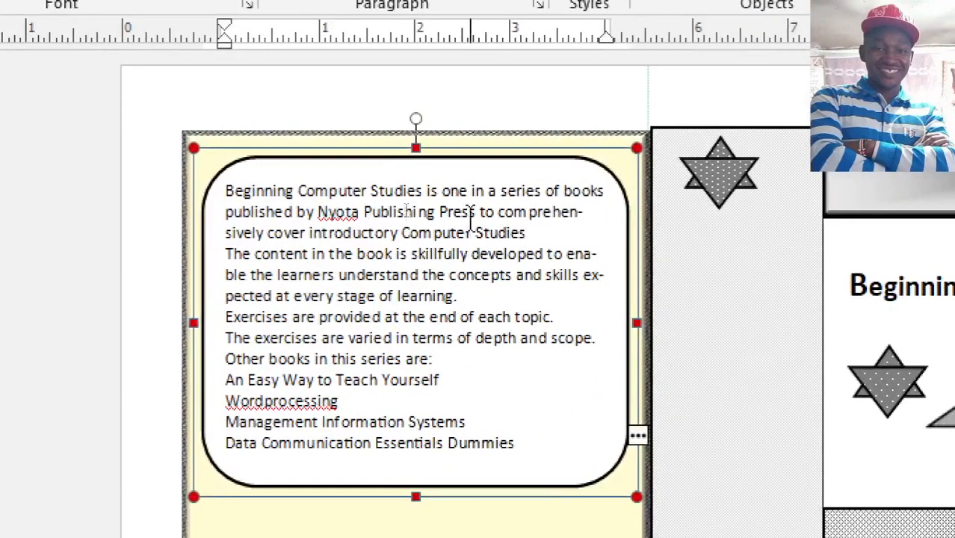
{"action": "left_click_drag", "start_coordinate": [431, 190], "coordinate": [228, 173]}
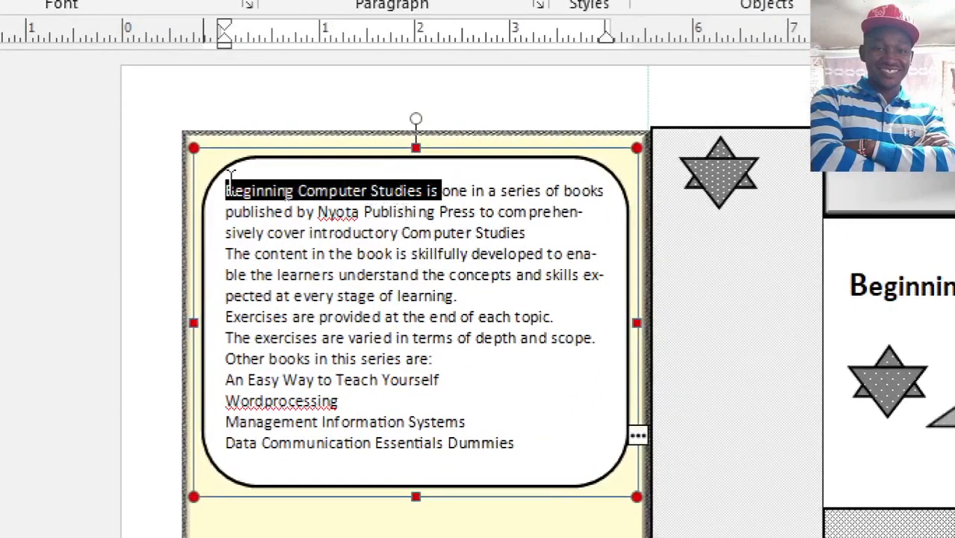
{"action": "key", "text": "ctrl+b"}
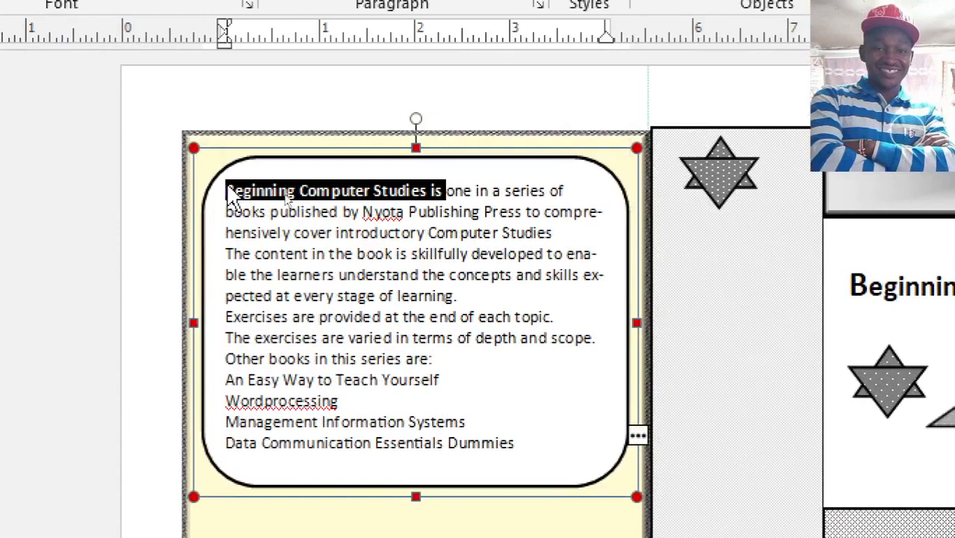
{"action": "left_click", "coordinate": [463, 394]}
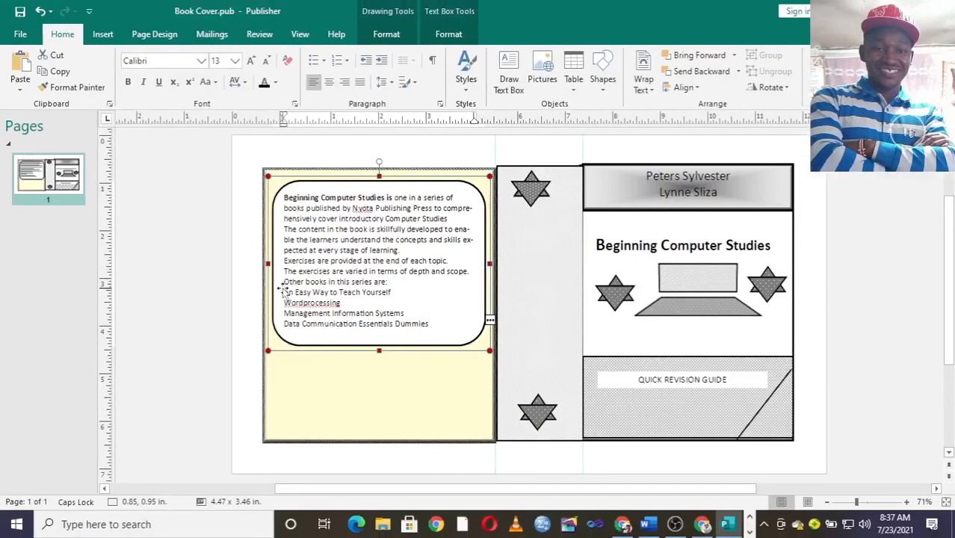
- Add bullets to the "An Easy Way to Teach Yourself", "Management Information Systems" and "Data Communication Essentials Dummies" lines
{"action": "left_click", "coordinate": [288, 375]}
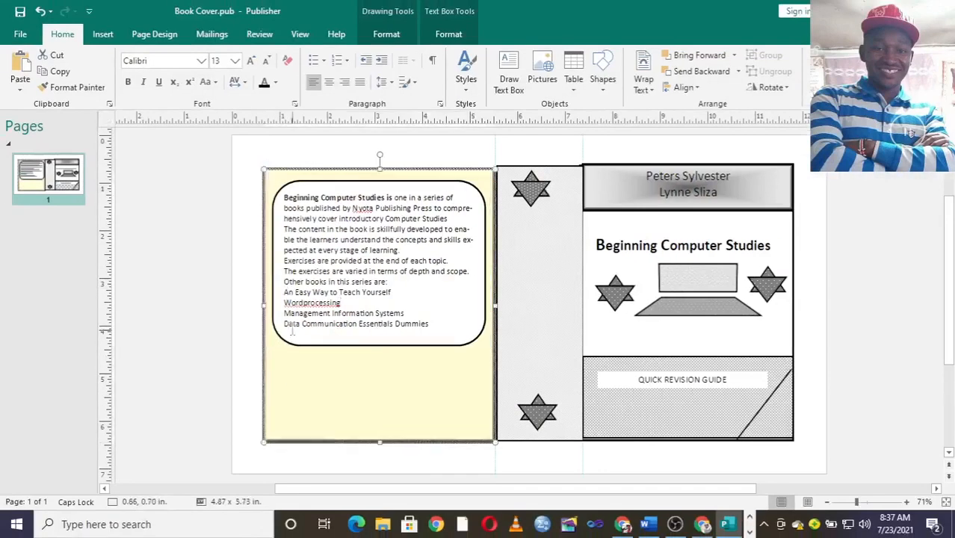
{"action": "left_click", "coordinate": [285, 292]}
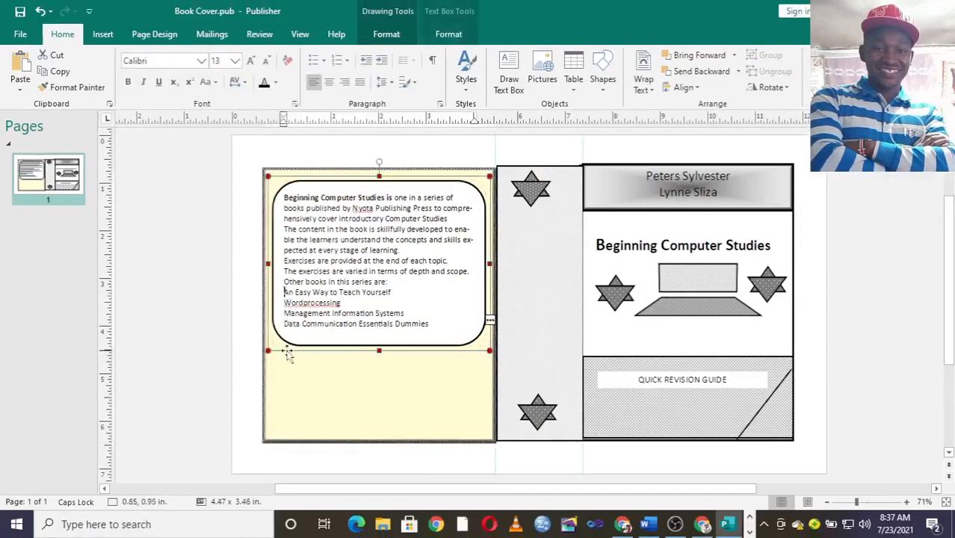
{"action": "left_click", "coordinate": [324, 61]}
{"action": "left_click", "coordinate": [332, 160]}
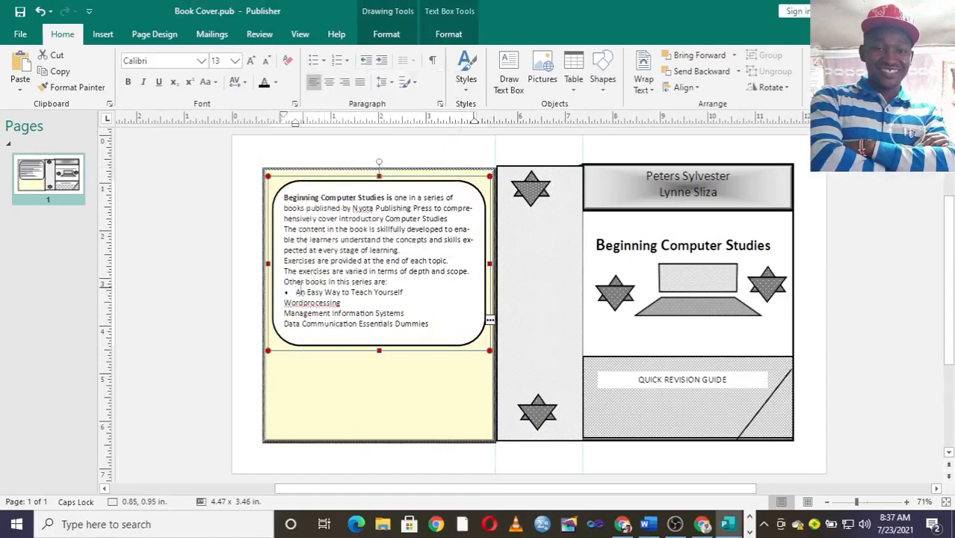
{"action": "left_click", "coordinate": [323, 61]}
{"action": "left_click", "coordinate": [334, 223]}
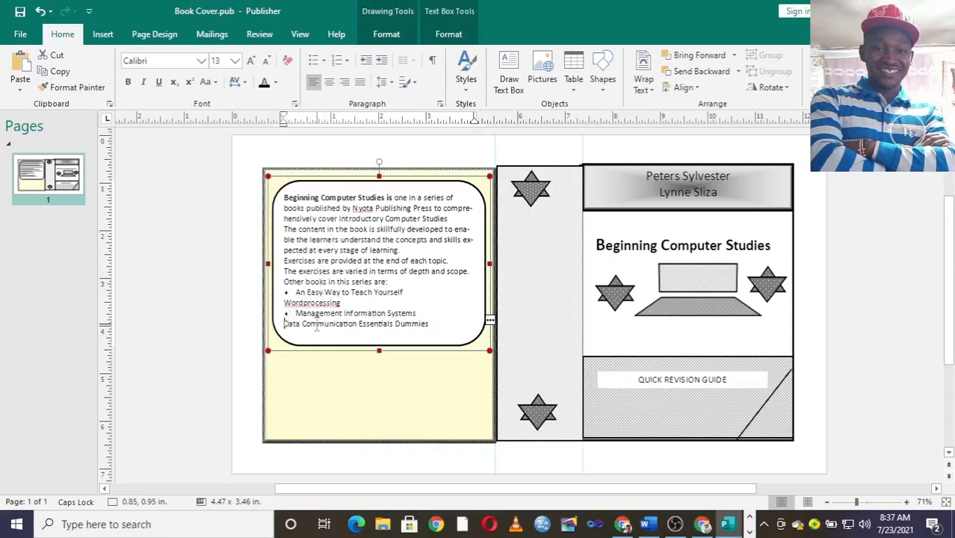
{"action": "left_click", "coordinate": [326, 63]}
{"action": "left_click", "coordinate": [326, 230]}
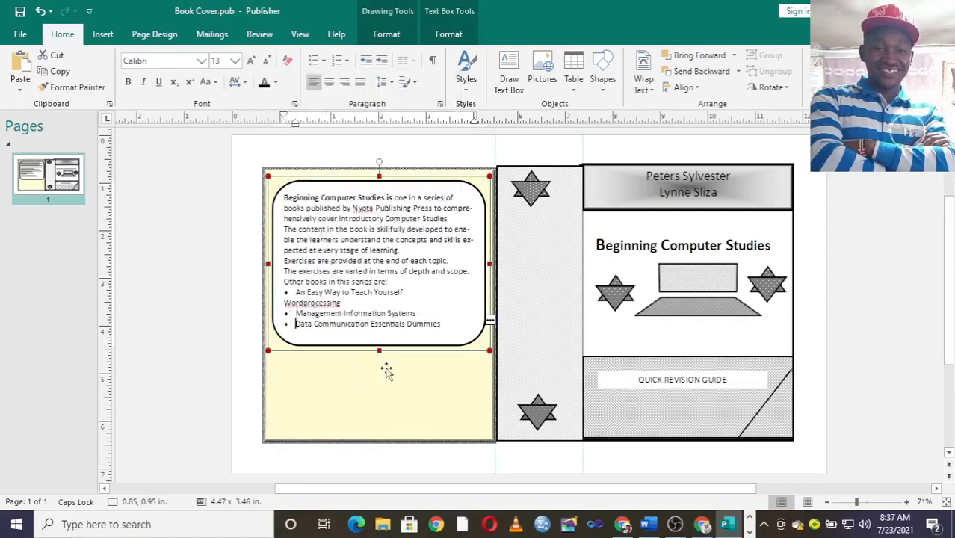
{"action": "key", "text": "Escape"}
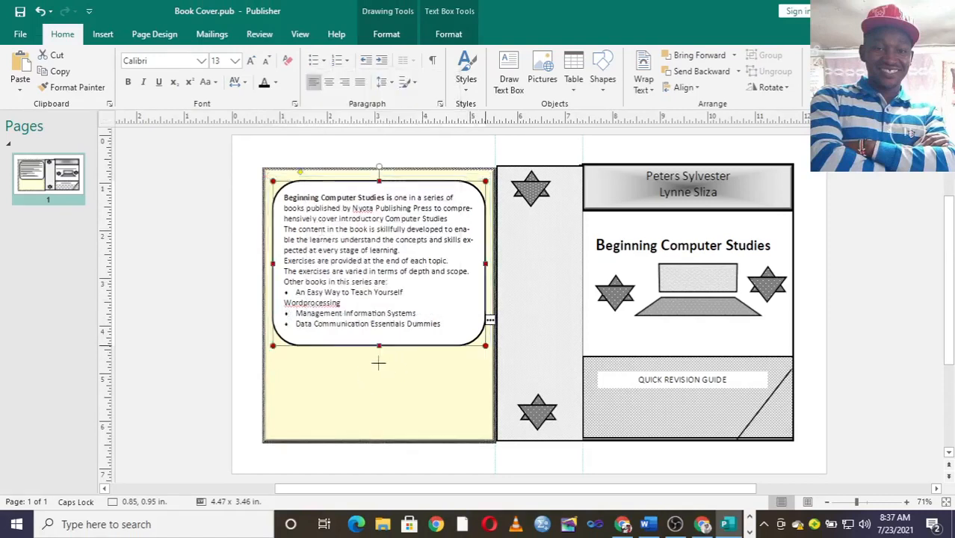
- Heighten the white rounded box on the back cover to about 3.69 in and bullet its line "How To Do Everything With Spreadsheets"
{"action": "left_click_drag", "start_coordinate": [378, 363], "coordinate": [378, 363]}
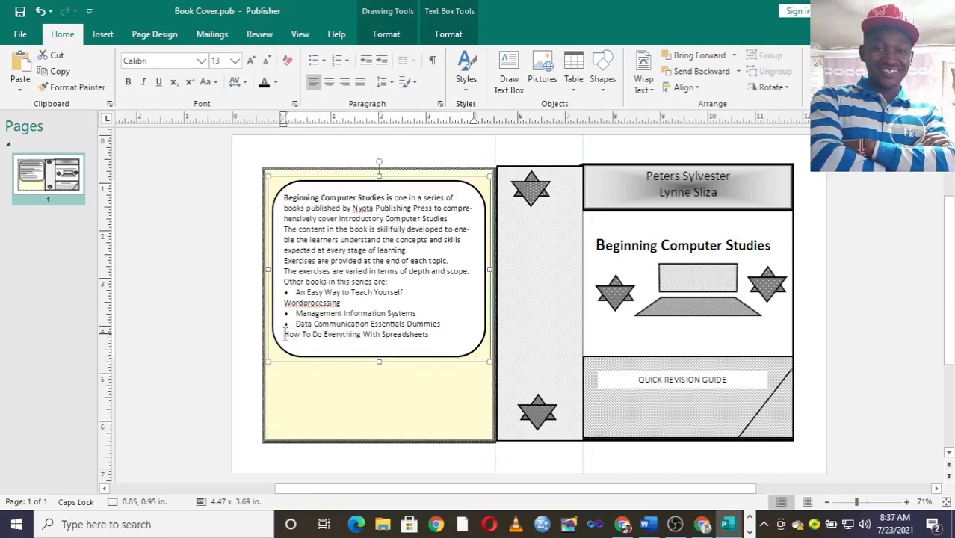
{"action": "left_click", "coordinate": [322, 61]}
{"action": "left_click", "coordinate": [335, 114]}
{"action": "left_click", "coordinate": [347, 377]}
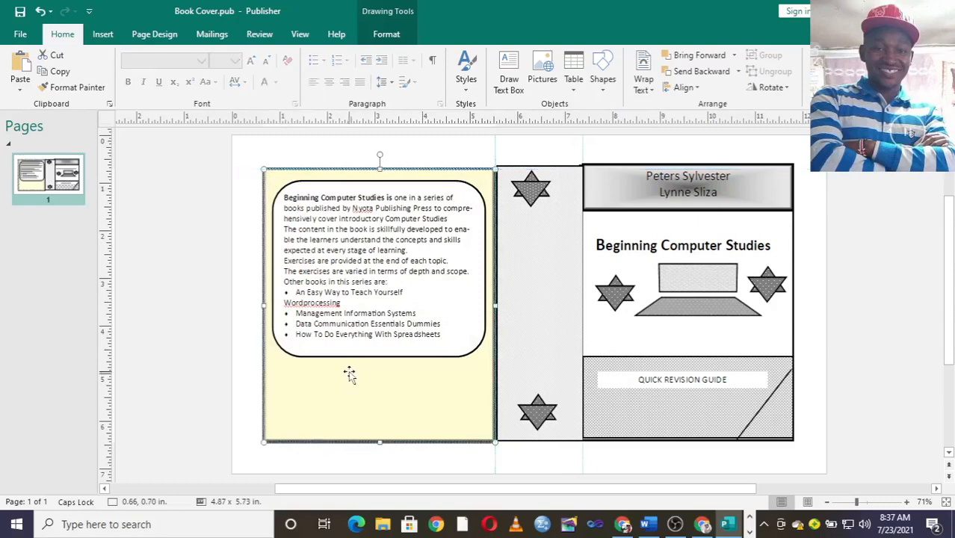
- Examine the book cover design on page 8 of 2013.pdf in the browser, including the spine and lower panels
{"action": "left_click", "coordinate": [725, 525]}
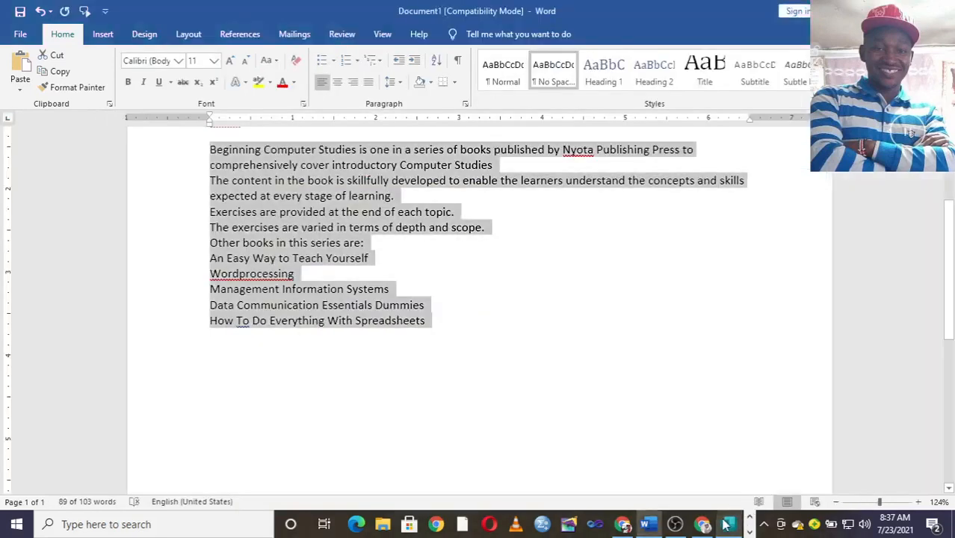
{"action": "left_click", "coordinate": [703, 524]}
{"action": "scroll", "coordinate": [555, 310], "scroll_direction": "down", "scroll_amount": 1}
{"action": "scroll", "coordinate": [555, 310], "scroll_direction": "up", "scroll_amount": 3}
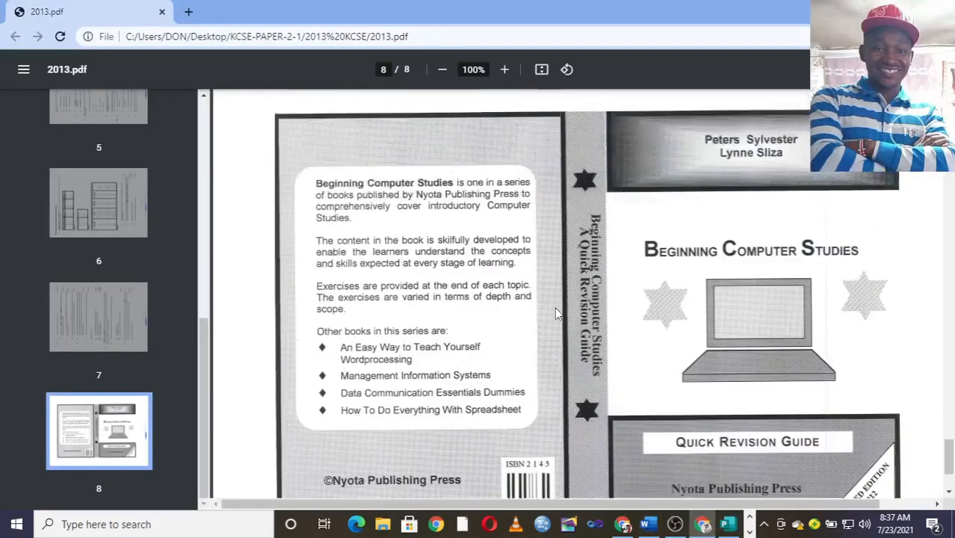
{"action": "scroll", "coordinate": [556, 310], "scroll_direction": "down", "scroll_amount": 2}
{"action": "scroll", "coordinate": [555, 313], "scroll_direction": "down", "scroll_amount": 2}
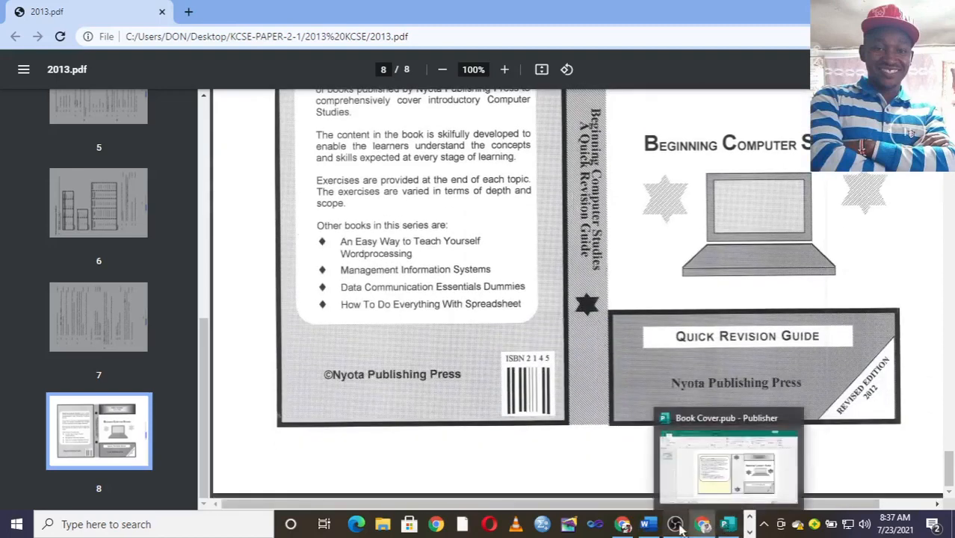
- In the Word document, copy the lines "Beginning Computer Studies" and "A quick Revision Guide" and apply the No Spacing style to them
{"action": "left_click", "coordinate": [651, 528]}
{"action": "scroll", "coordinate": [408, 318], "scroll_direction": "up", "scroll_amount": 5}
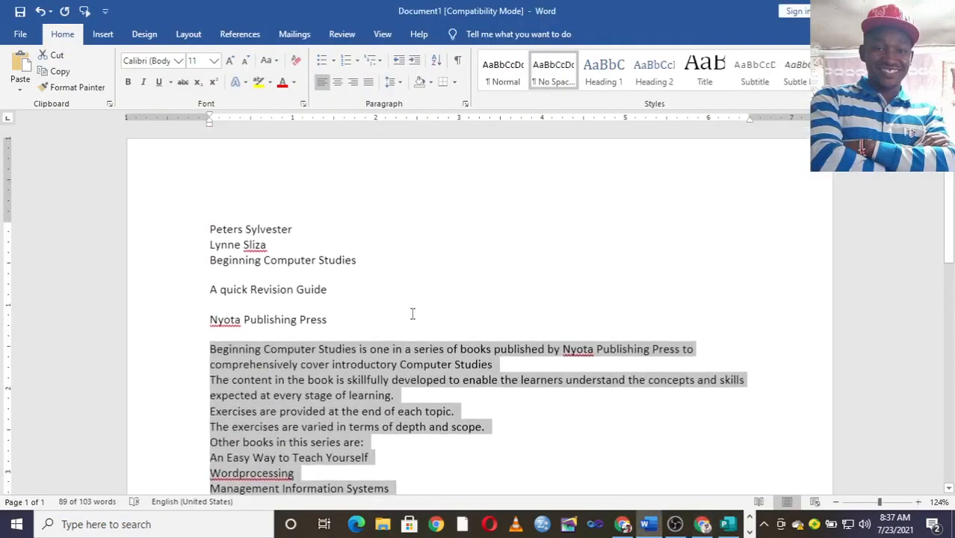
{"action": "left_click_drag", "start_coordinate": [336, 284], "coordinate": [206, 256]}
{"action": "key", "text": "ctrl+c"}
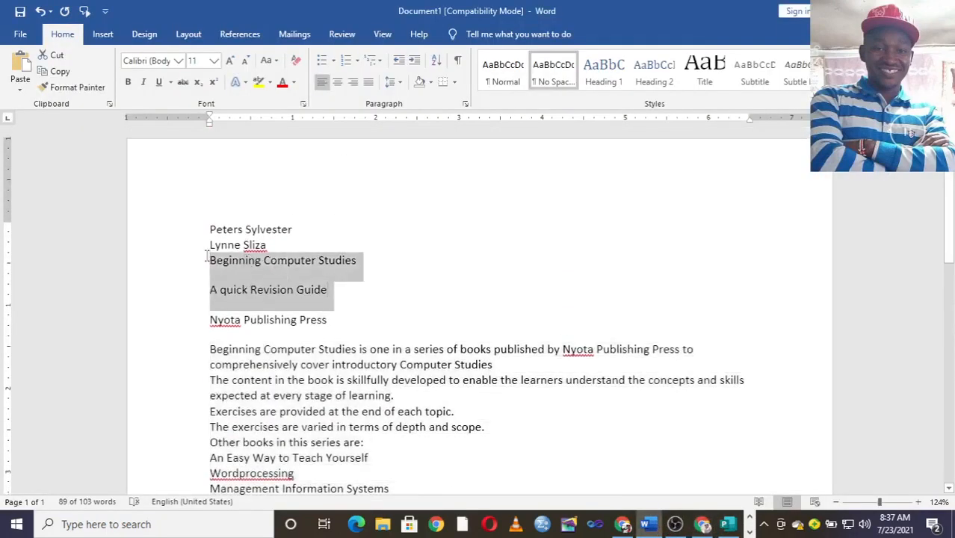
{"action": "left_click", "coordinate": [554, 81]}
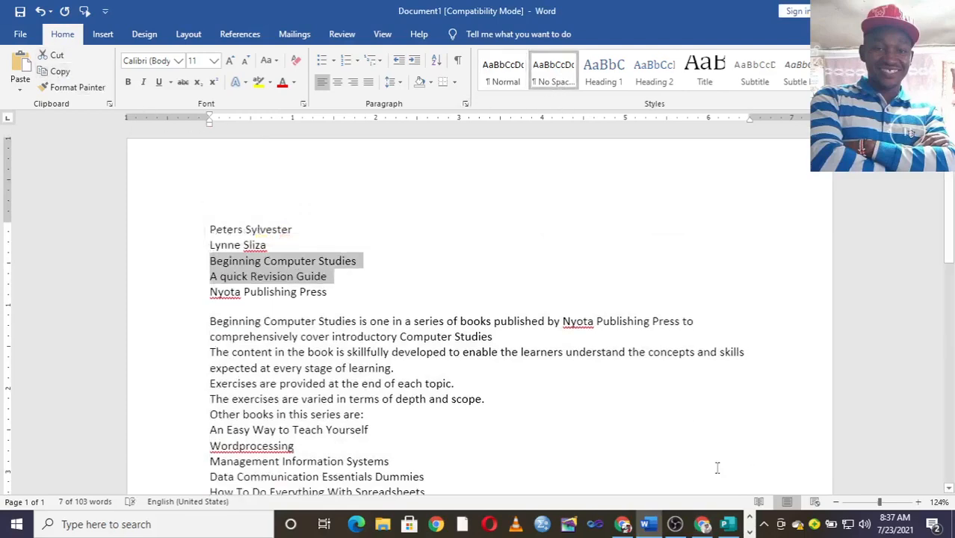
- In the Publisher file, paste the copied title lines into a new text box above the page and narrow it to about 4.32 in
{"action": "left_click", "coordinate": [728, 525]}
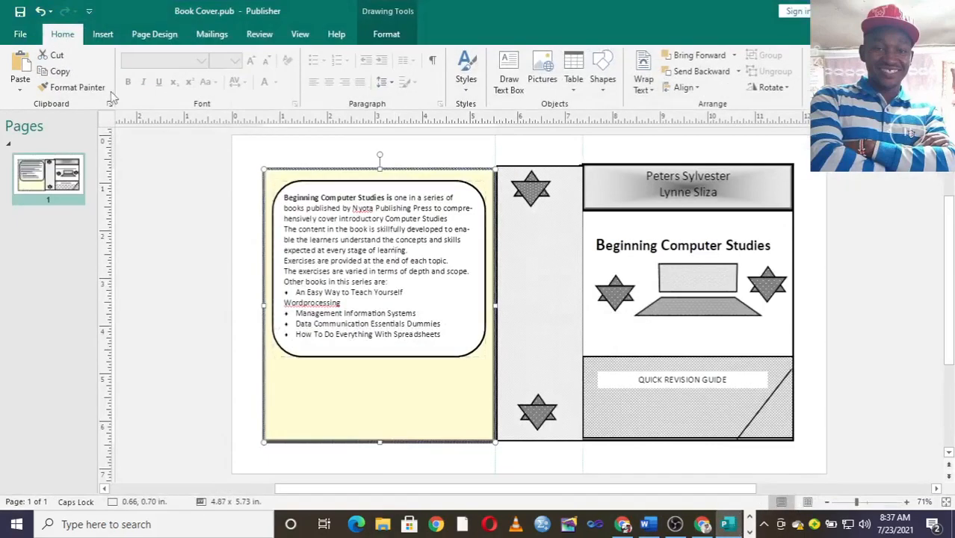
{"action": "left_click", "coordinate": [104, 34]}
{"action": "left_click", "coordinate": [198, 78]}
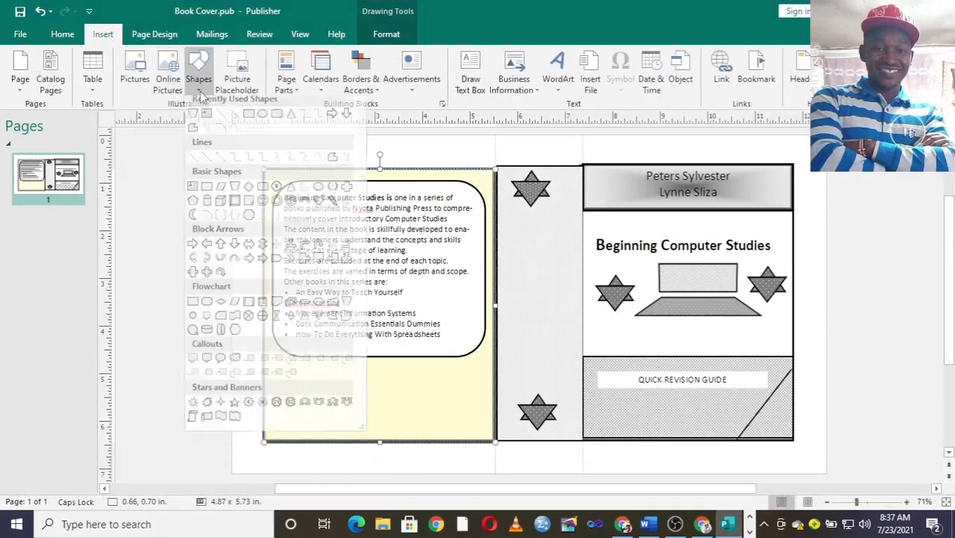
{"action": "left_click", "coordinate": [207, 121]}
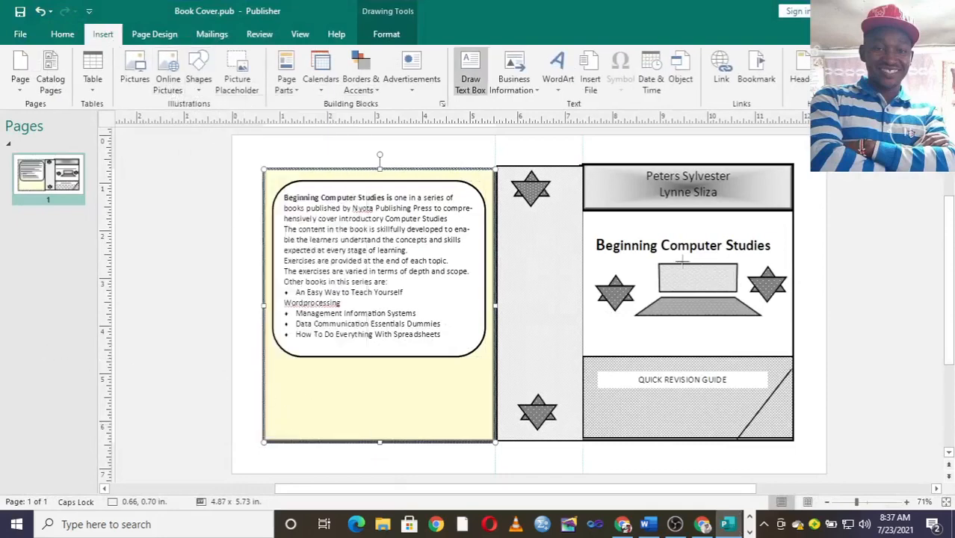
{"action": "scroll", "coordinate": [567, 292], "scroll_direction": "up", "scroll_amount": 2}
{"action": "left_click_drag", "start_coordinate": [369, 151], "coordinate": [722, 183]}
{"action": "key", "text": "ctrl+v"}
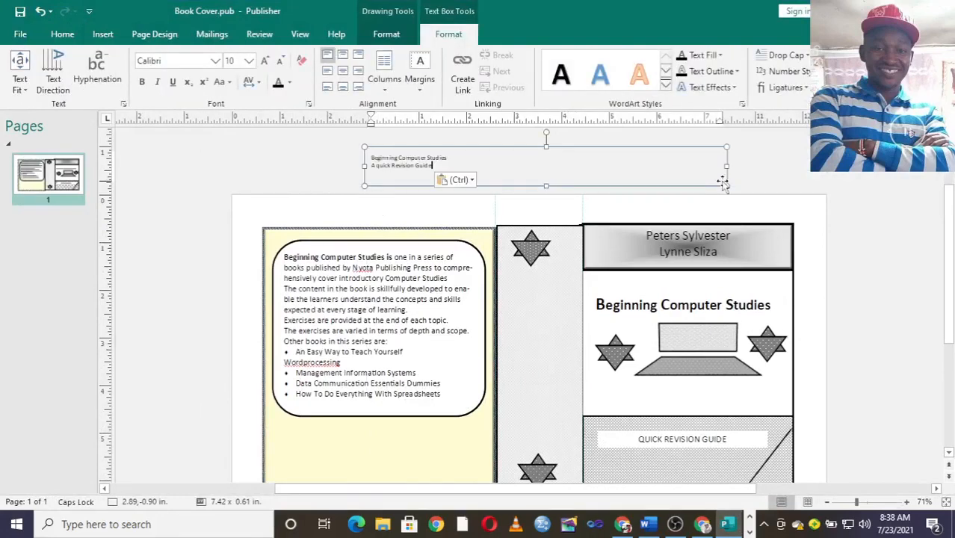
{"action": "left_click", "coordinate": [450, 179]}
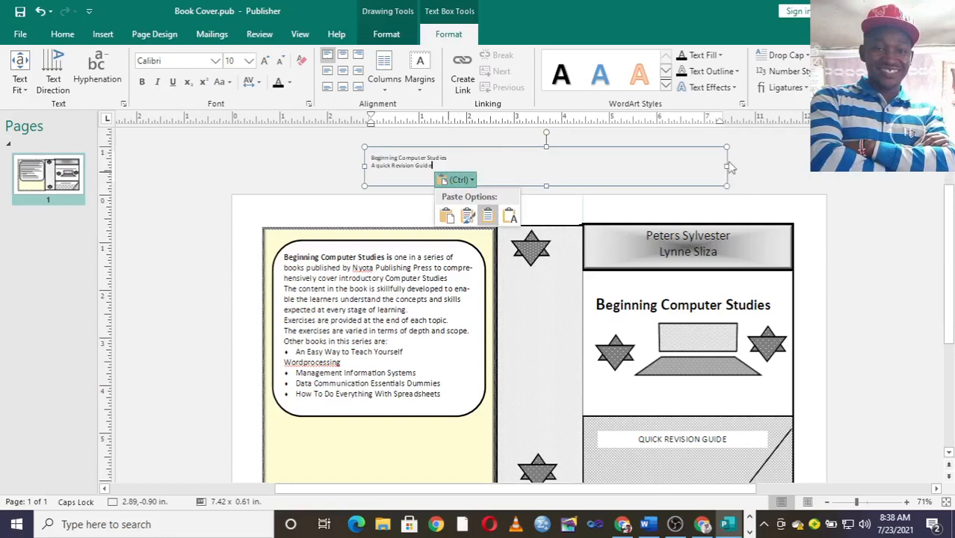
{"action": "left_click_drag", "start_coordinate": [729, 167], "coordinate": [579, 166]}
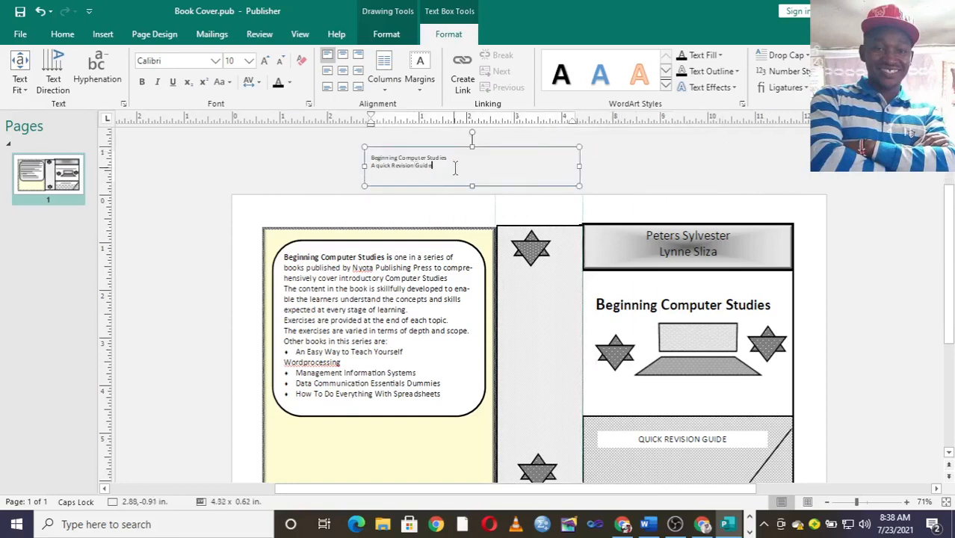
- Enlarge the pasted title text in the box above the page to 17 pt
{"action": "left_click_drag", "start_coordinate": [455, 168], "coordinate": [335, 156]}
{"action": "key", "text": "ctrl+shift+period"}
{"action": "key", "text": "ctrl+shift+period"}
{"action": "key", "text": "ctrl+shift+period"}
{"action": "key", "text": "ctrl+shift+period"}
{"action": "key", "text": "ctrl+shift+period"}
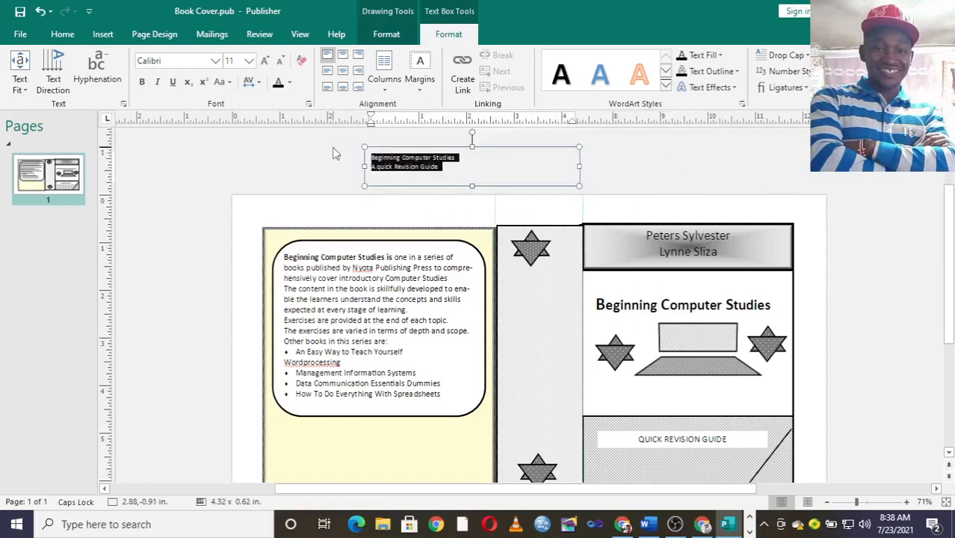
{"action": "key", "text": "ctrl+bracketleft"}
{"action": "key", "text": "ctrl+bracketleft"}
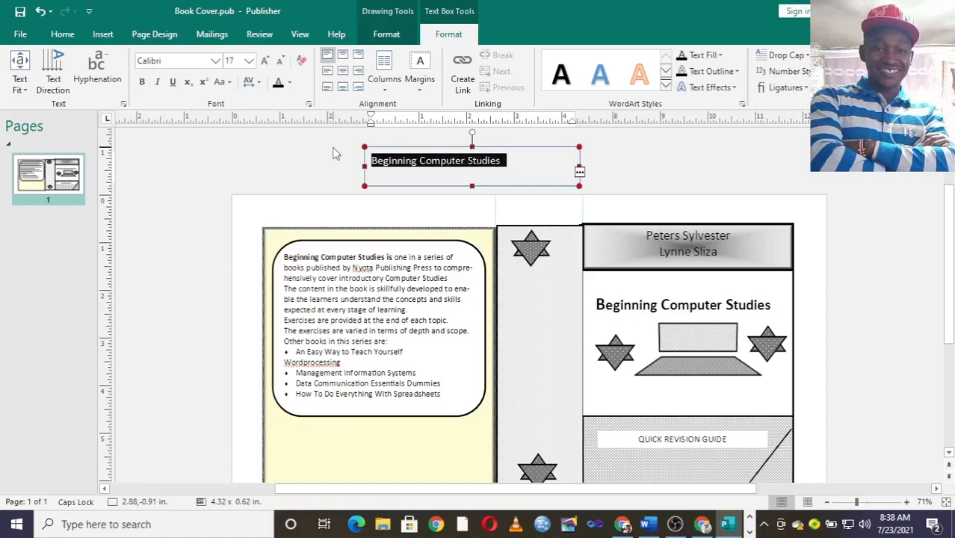
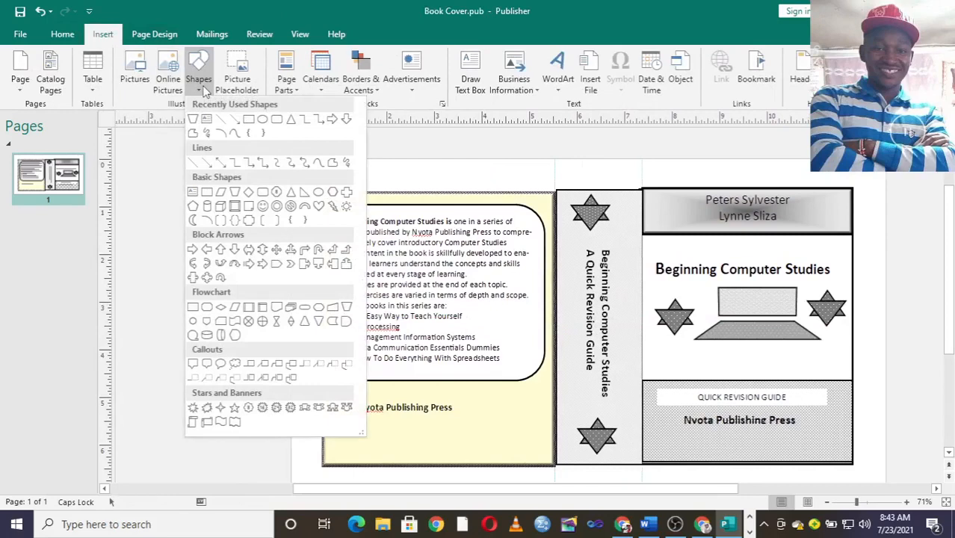
- Draw a right triangle beside the page and mirror it horizontally, making it about 2.43 by 1.94 in
{"action": "left_click", "coordinate": [304, 194]}
{"action": "mouse_move", "coordinate": [153, 203]}
{"action": "left_mouse_down"}
{"action": "mouse_move", "coordinate": [273, 303]}
{"action": "mouse_move", "coordinate": [257, 299]}
{"action": "left_mouse_up"}
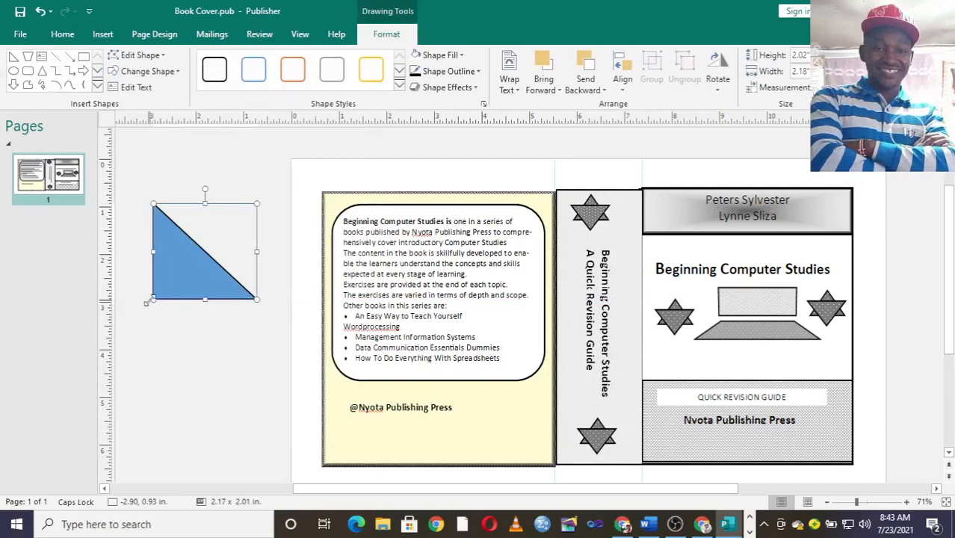
{"action": "left_click_drag", "start_coordinate": [146, 303], "coordinate": [374, 298]}
{"action": "left_click_drag", "start_coordinate": [305, 282], "coordinate": [186, 290]}
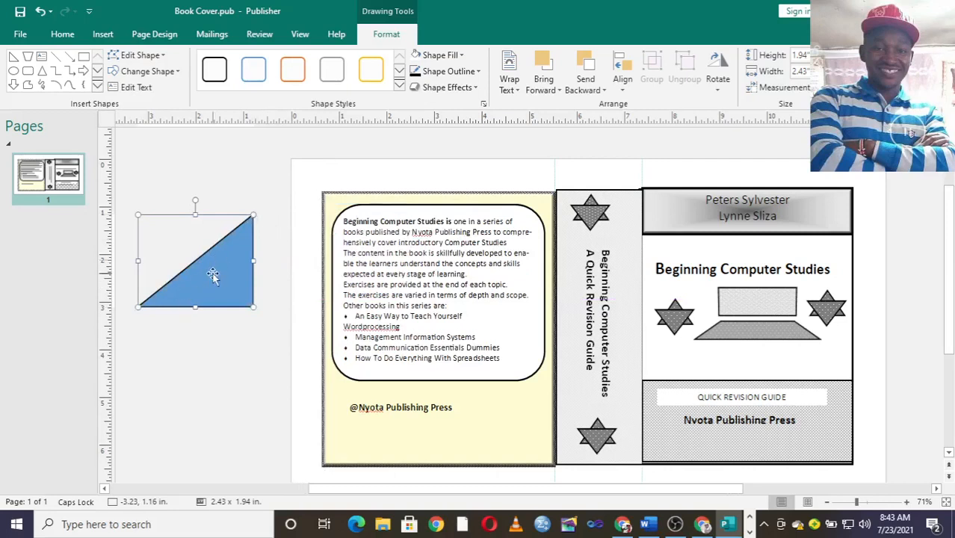
- Fit the triangle at about 1.90 by 1.53 in into the front cover's lower-right corner and apply the white-filled, black-outlined style
{"action": "left_click_drag", "start_coordinate": [256, 215], "coordinate": [836, 425]}
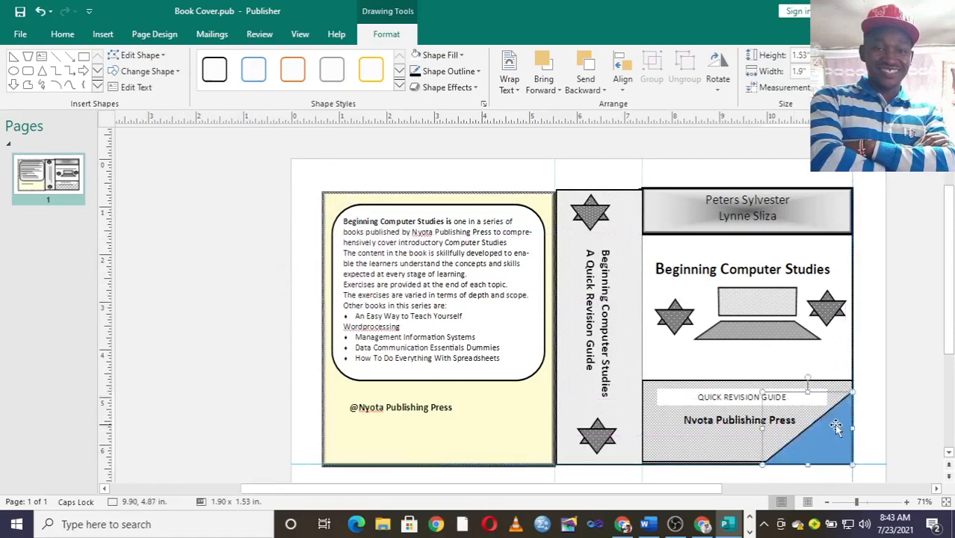
{"action": "key", "text": "Up"}
{"action": "key", "text": "Up"}
{"action": "key", "text": "Up"}
{"action": "key", "text": "Up"}
{"action": "key", "text": "Up"}
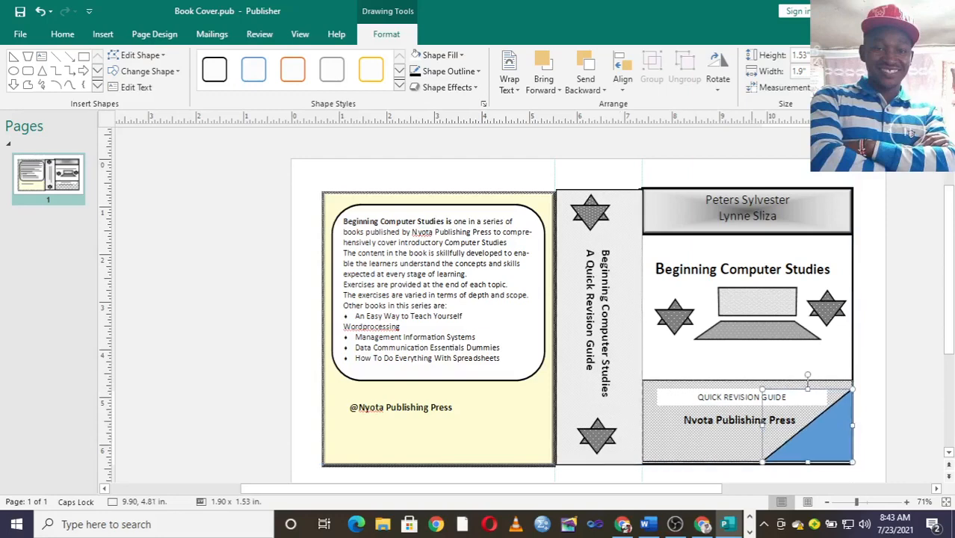
{"action": "left_click", "coordinate": [218, 67]}
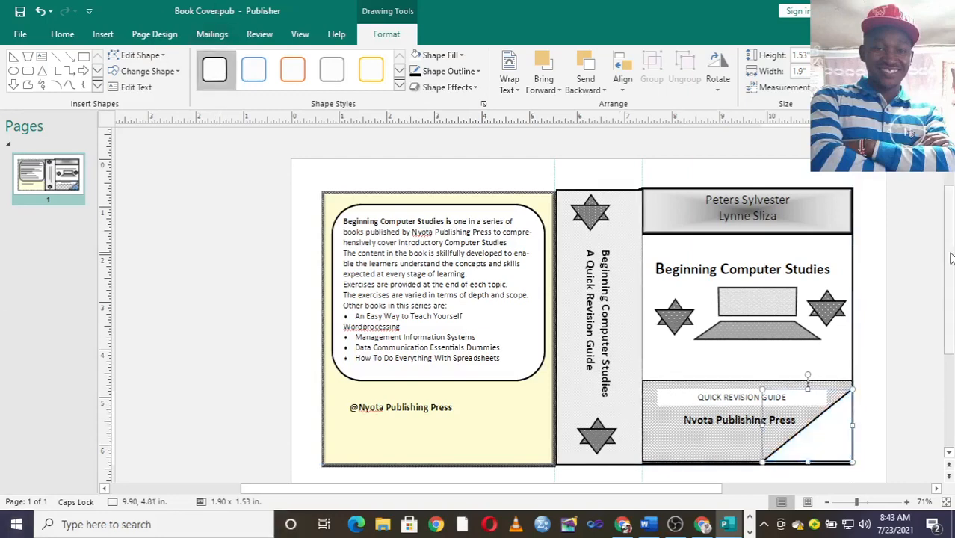
- Add a text box reading "REVISED EDITION 2012" on two lines beside the page and shrink it to about 1.09 by 0.61 in
{"action": "scroll", "coordinate": [931, 314], "scroll_direction": "down", "scroll_amount": 3}
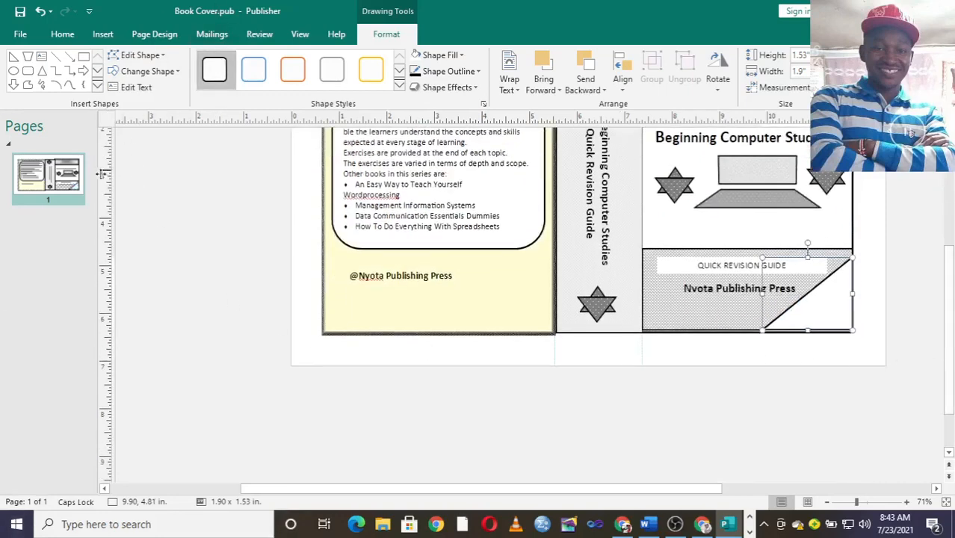
{"action": "left_click", "coordinate": [133, 90]}
{"action": "left_click_drag", "start_coordinate": [159, 215], "coordinate": [236, 259]}
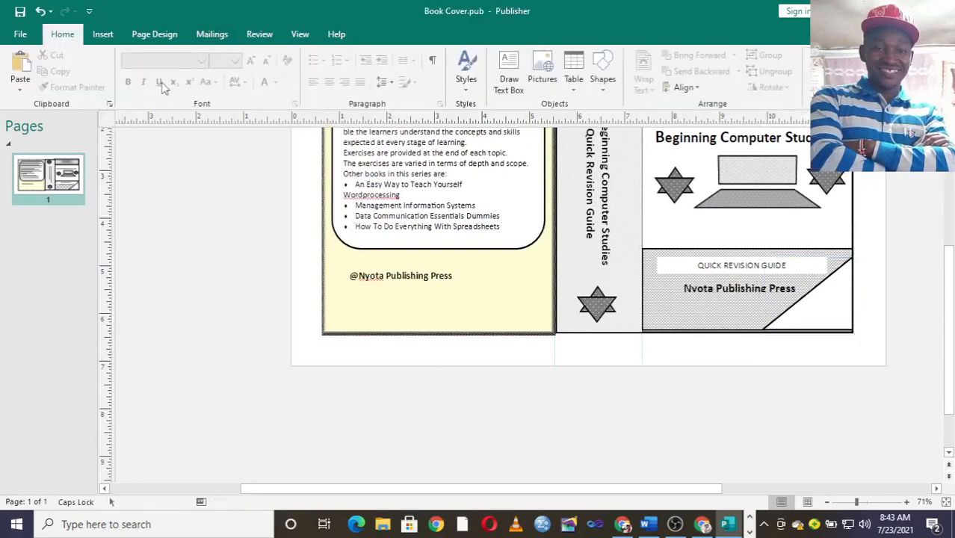
{"action": "left_click", "coordinate": [113, 35]}
{"action": "left_click", "coordinate": [198, 75]}
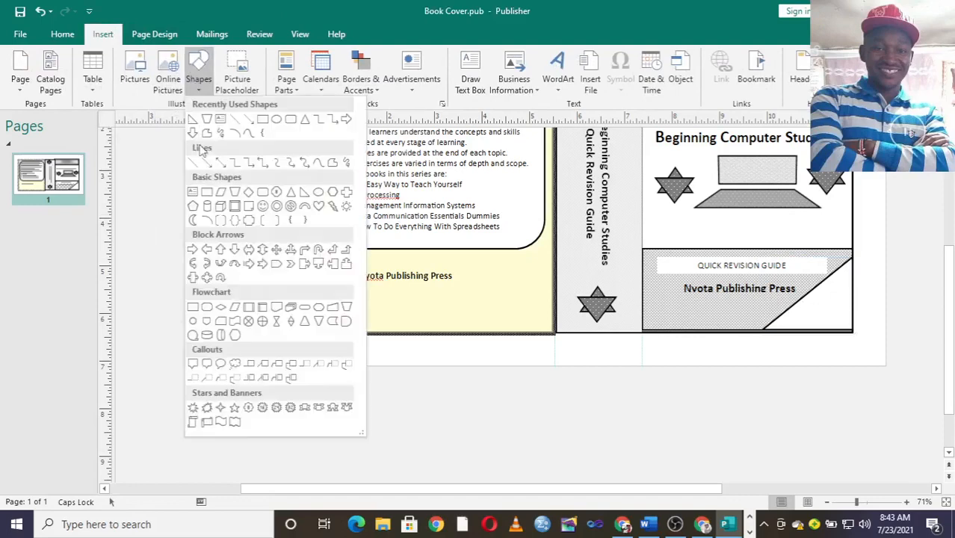
{"action": "left_click", "coordinate": [220, 119]}
{"action": "left_click_drag", "start_coordinate": [170, 244], "coordinate": [263, 338]}
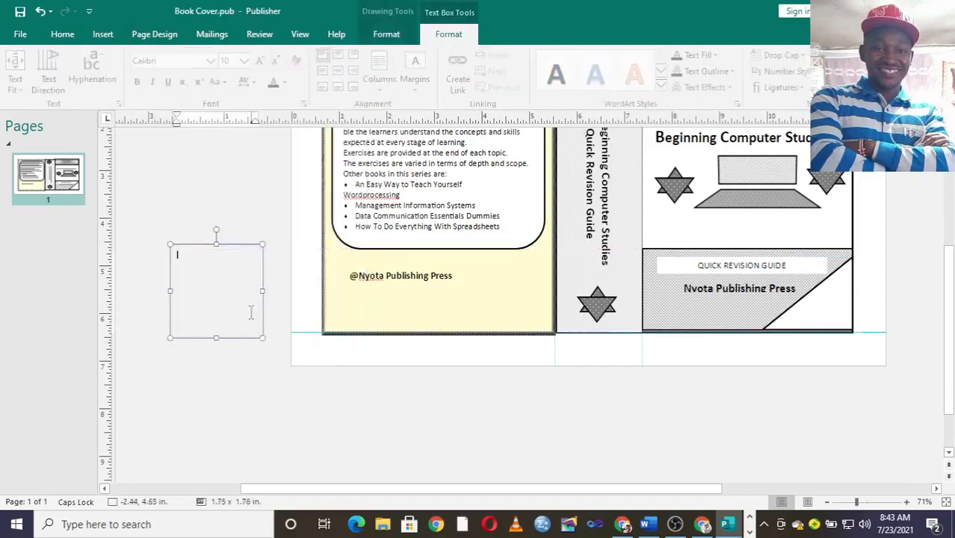
{"action": "type", "text": "REVISED EDITION 2012"}
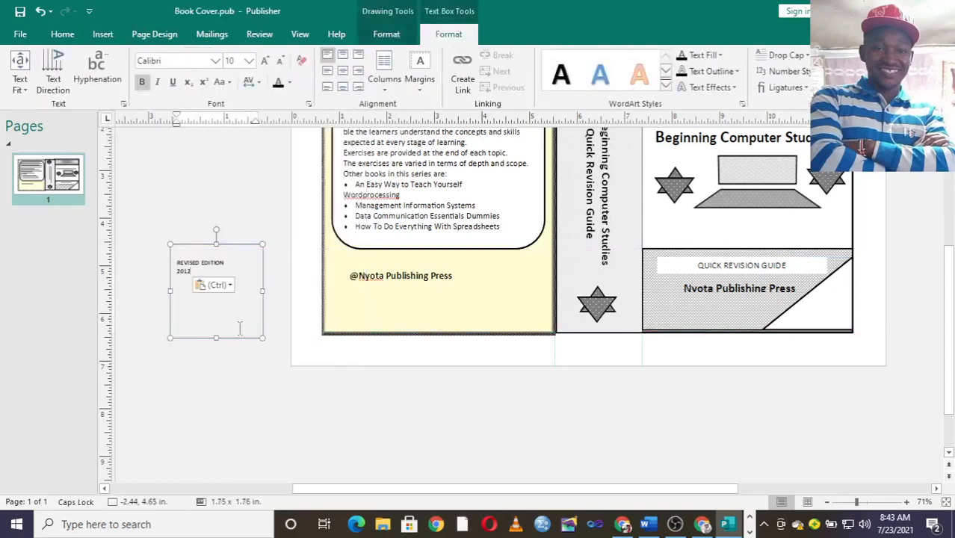
{"action": "left_click_drag", "start_coordinate": [263, 338], "coordinate": [236, 287]}
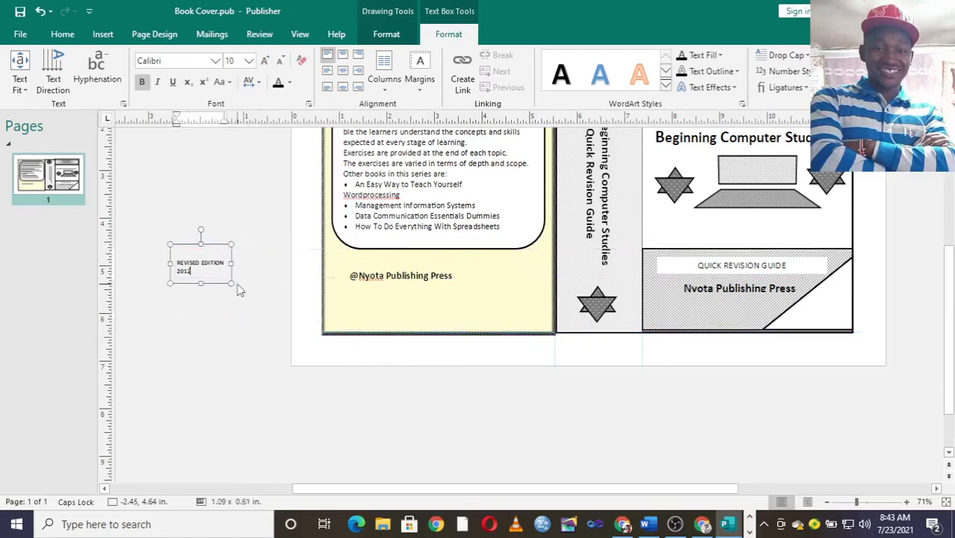
- Rotate the "REVISED EDITION 2012" box to follow the triangle's slanted edge and place it inside the white triangle
{"action": "left_click", "coordinate": [202, 227]}
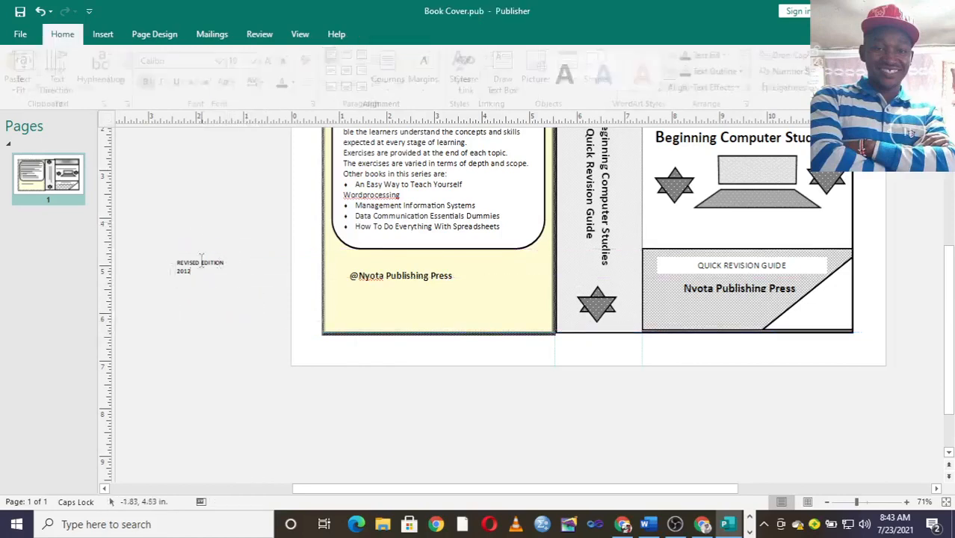
{"action": "left_click", "coordinate": [201, 258]}
{"action": "left_click_drag", "start_coordinate": [201, 235], "coordinate": [826, 322]}
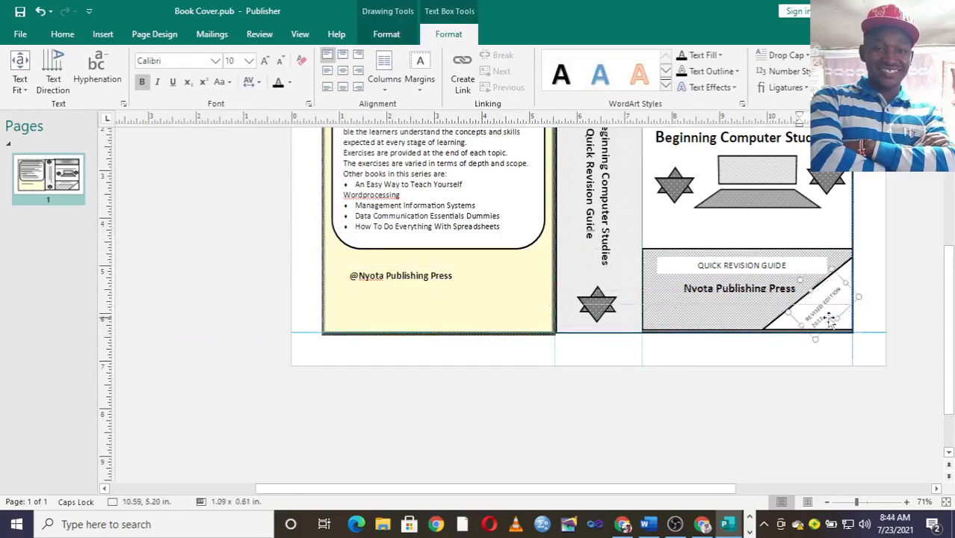
{"action": "left_click", "coordinate": [887, 335]}
- Center the "REVISED EDITION 2012" text in its box and shift the box slightly toward the cover's right edge
{"action": "left_click", "coordinate": [826, 310]}
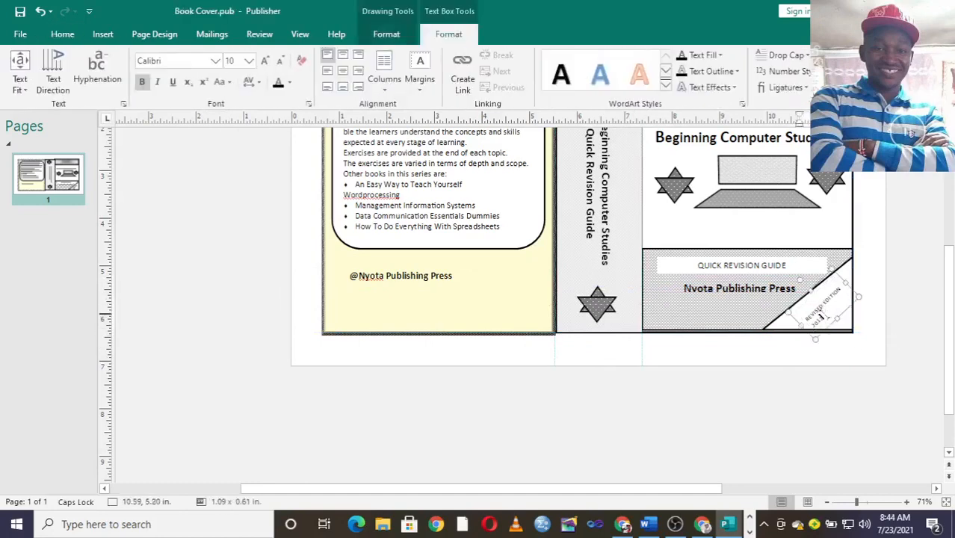
{"action": "key", "text": "ctrl+a"}
{"action": "key", "text": "ctrl+e"}
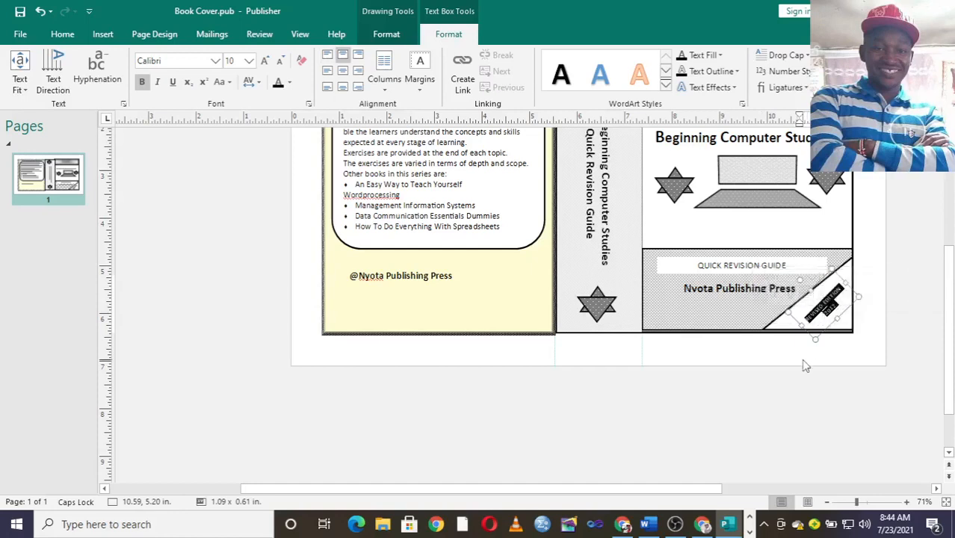
{"action": "key", "text": "ctrl+shift+period"}
{"action": "key", "text": "ctrl+shift+comma"}
{"action": "left_click", "coordinate": [808, 366]}
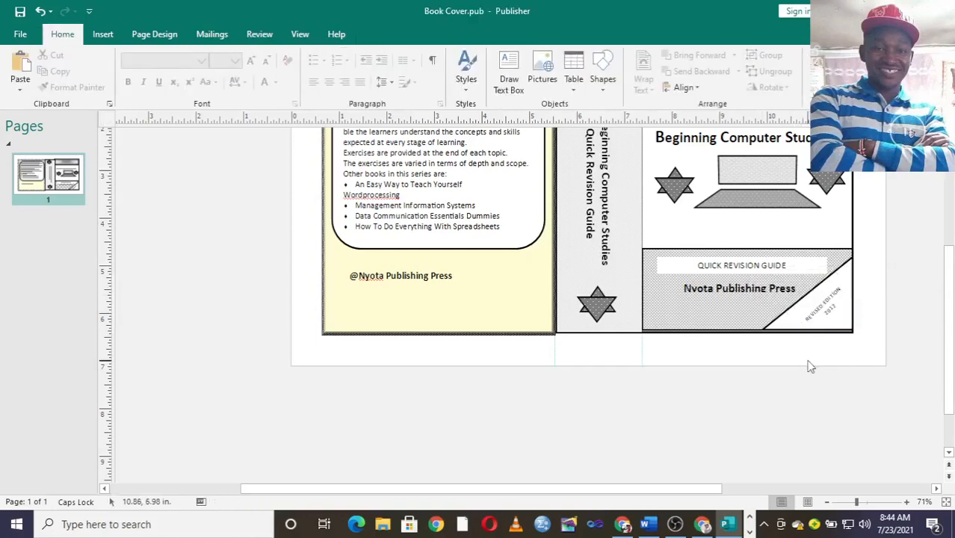
{"action": "left_click", "coordinate": [832, 303]}
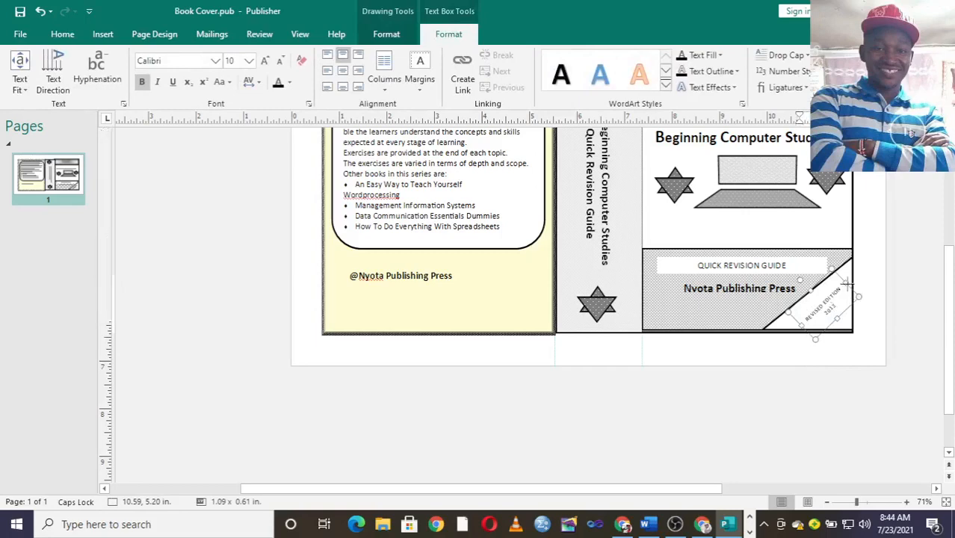
{"action": "left_click", "coordinate": [878, 329]}
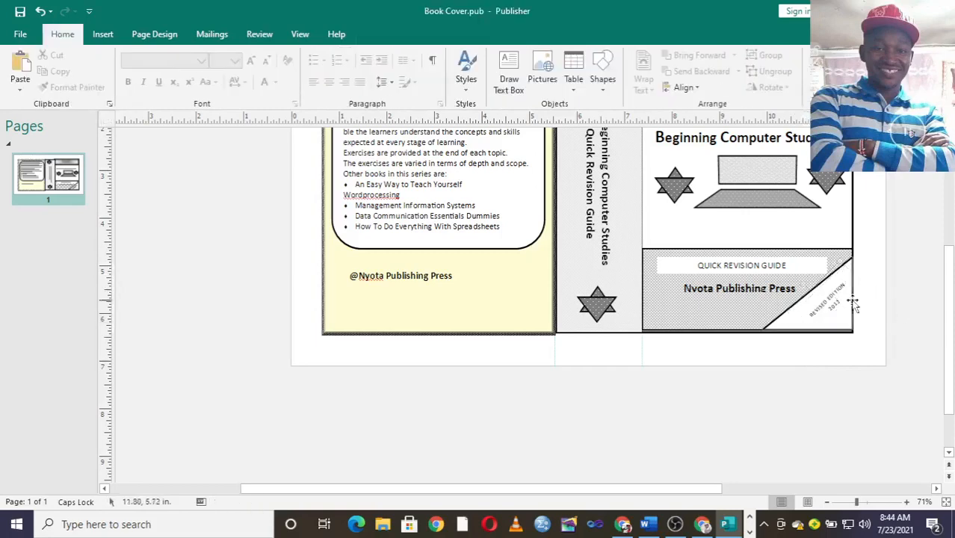
{"action": "left_click_drag", "start_coordinate": [843, 302], "coordinate": [809, 309]}
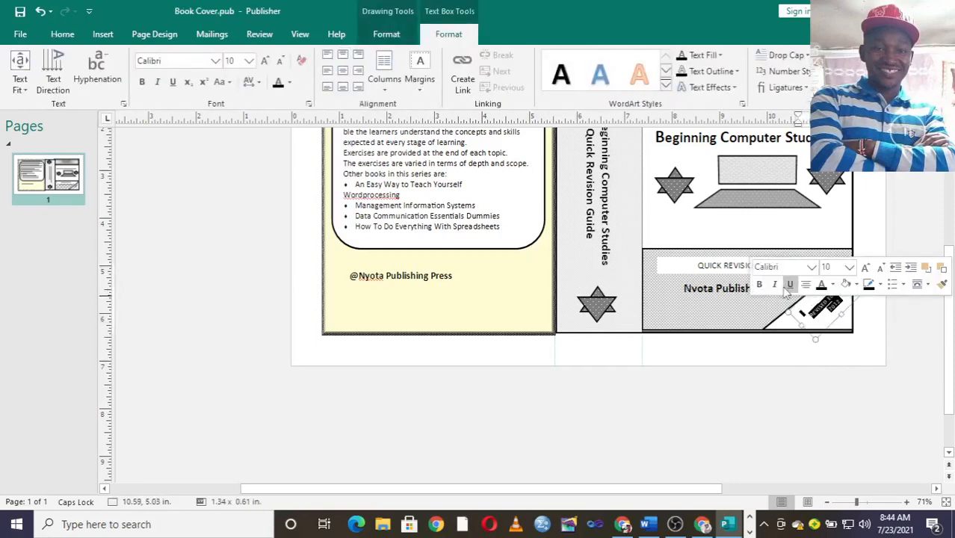
{"action": "left_click", "coordinate": [791, 411]}
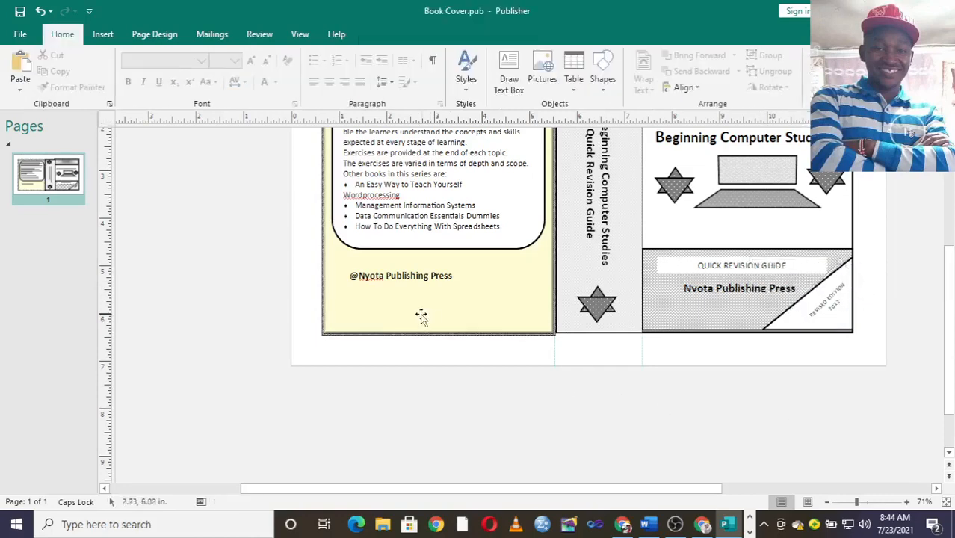
{"action": "left_click", "coordinate": [103, 35]}
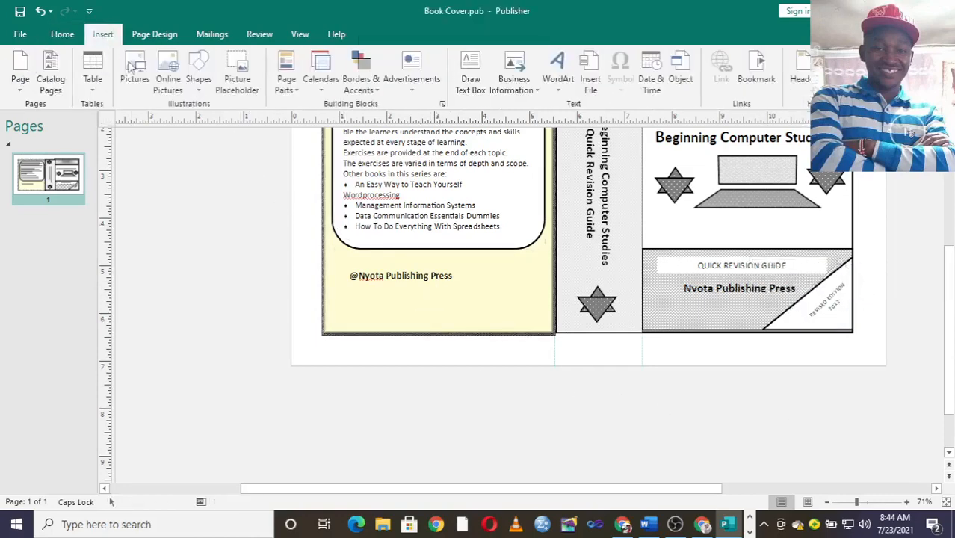
{"action": "left_click", "coordinate": [192, 96]}
{"action": "left_click", "coordinate": [224, 133]}
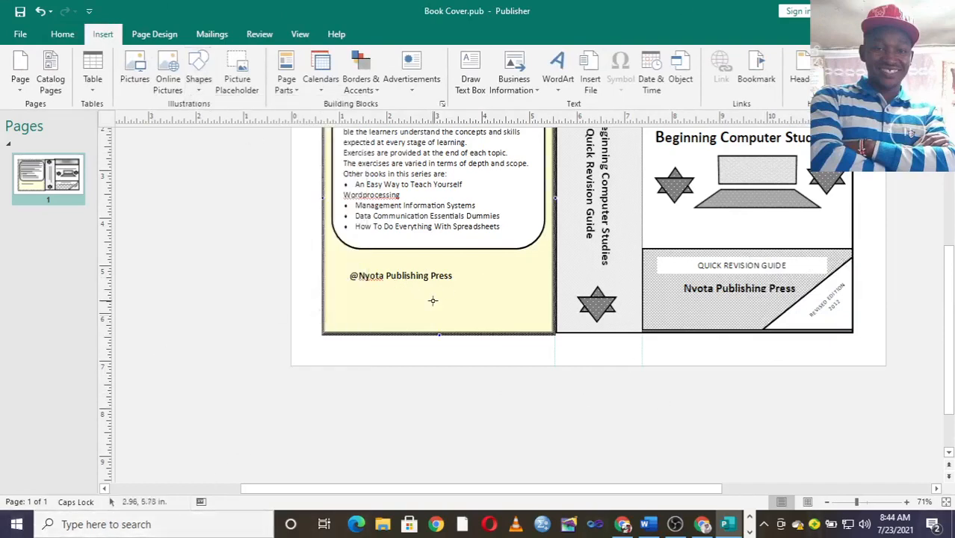
{"action": "mouse_move", "coordinate": [479, 297]}
{"action": "left_mouse_down"}
{"action": "mouse_move", "coordinate": [497, 324]}
{"action": "mouse_move", "coordinate": [479, 321]}
{"action": "left_mouse_up"}
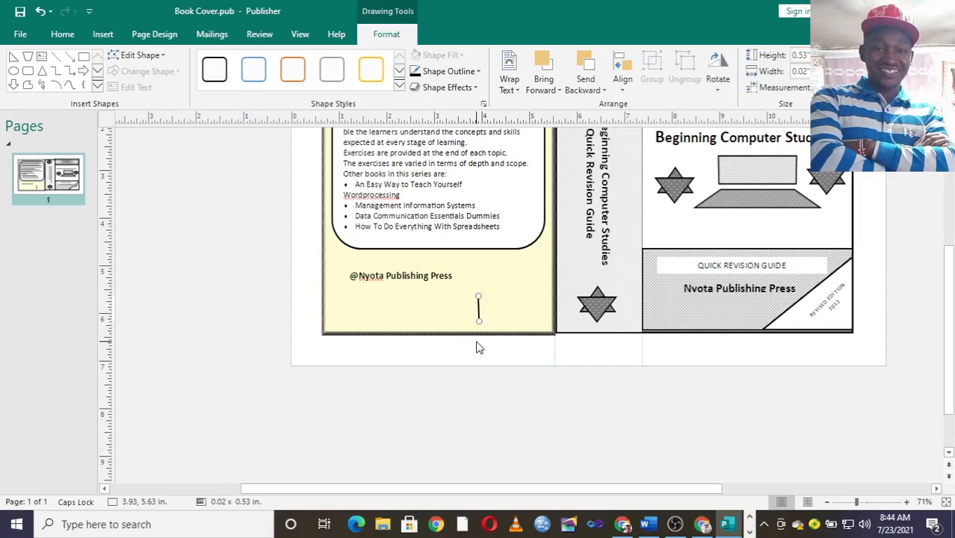
{"action": "left_click", "coordinate": [483, 394]}
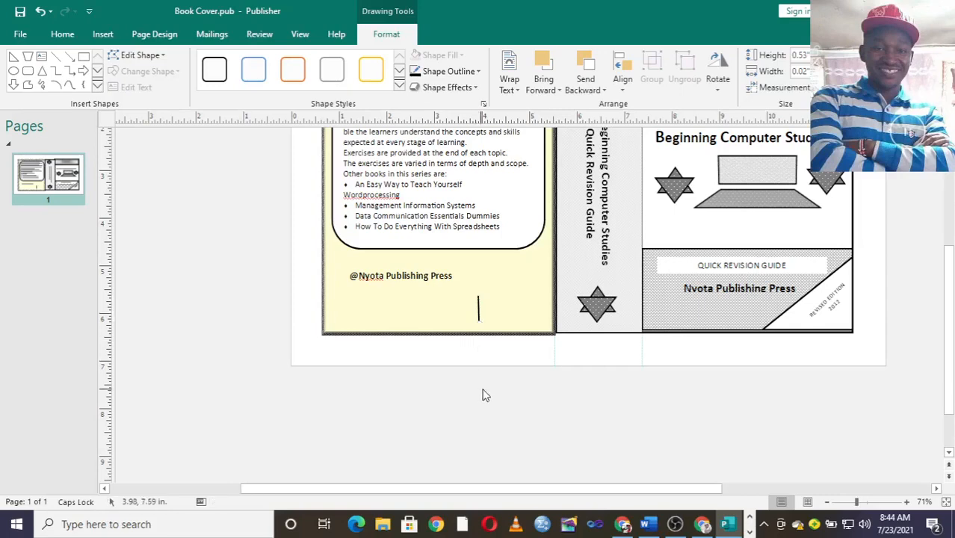
- Duplicate the vertical line and place the copy close beside the original to start a barcode
{"action": "left_click", "coordinate": [478, 307]}
{"action": "key", "text": "ctrl+v"}
{"action": "left_click", "coordinate": [507, 380]}
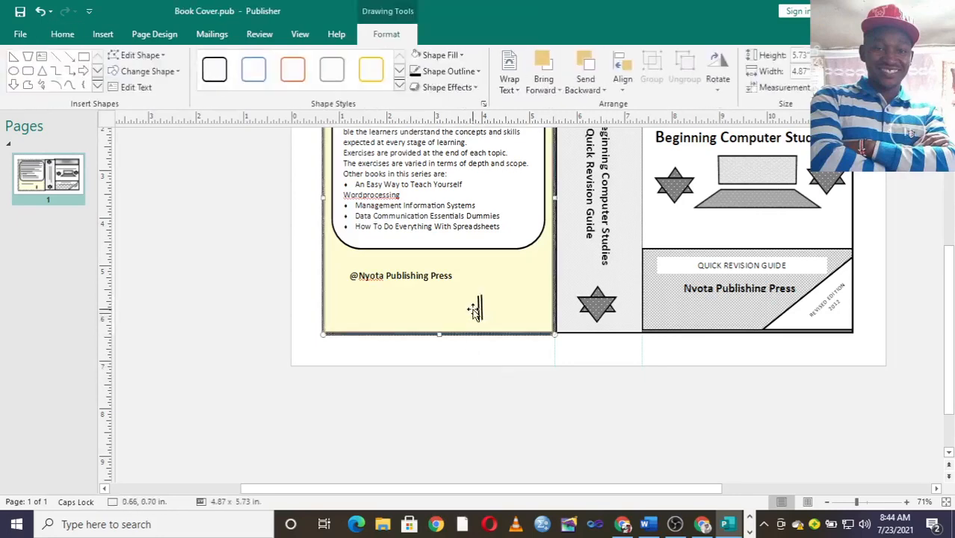
{"action": "left_click_drag", "start_coordinate": [497, 305], "coordinate": [484, 308]}
{"action": "left_click", "coordinate": [481, 306]}
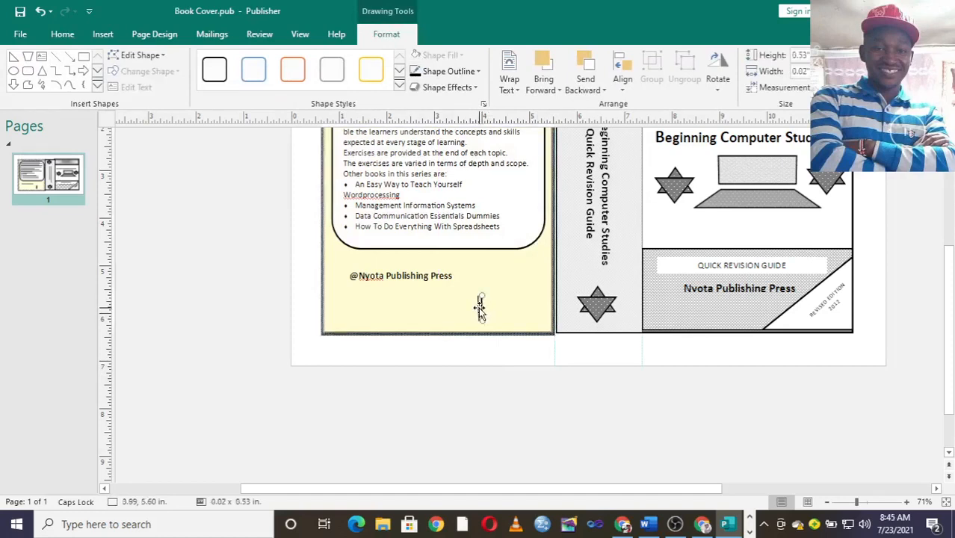
- Paste two more copies of the line pair alongside and set the last pair's outline weight to ¾ pt
{"action": "left_click", "coordinate": [478, 305], "text": "shift"}
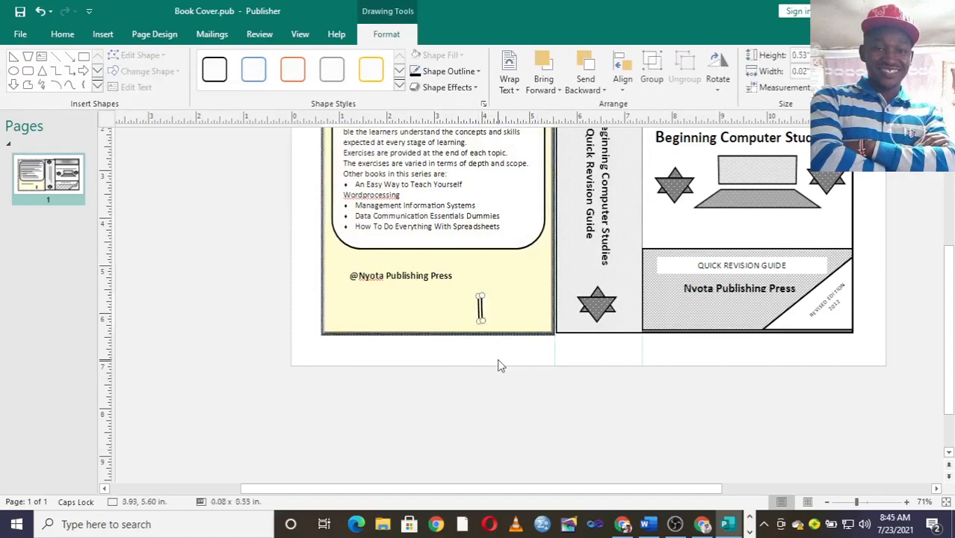
{"action": "key", "text": "ctrl+v"}
{"action": "key", "text": "ctrl+v"}
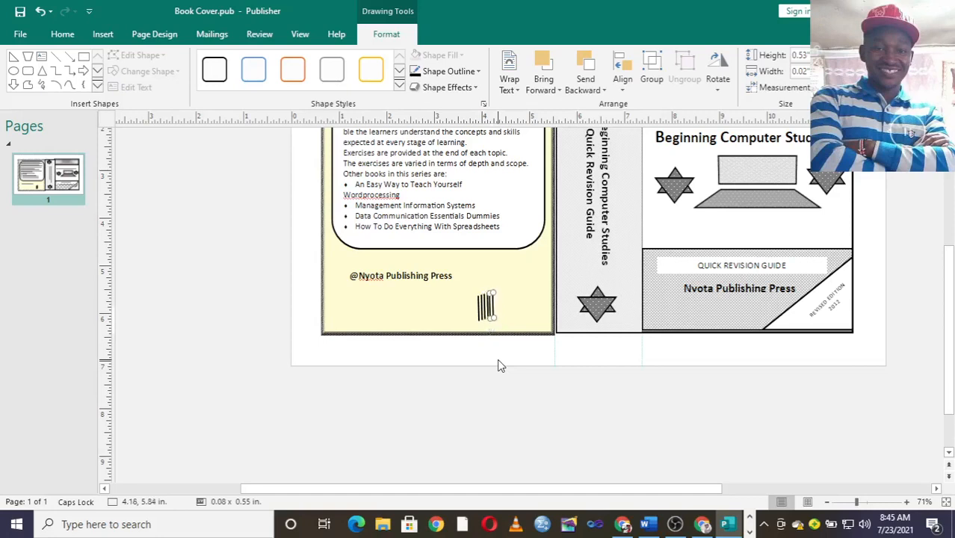
{"action": "left_click", "coordinate": [452, 71]}
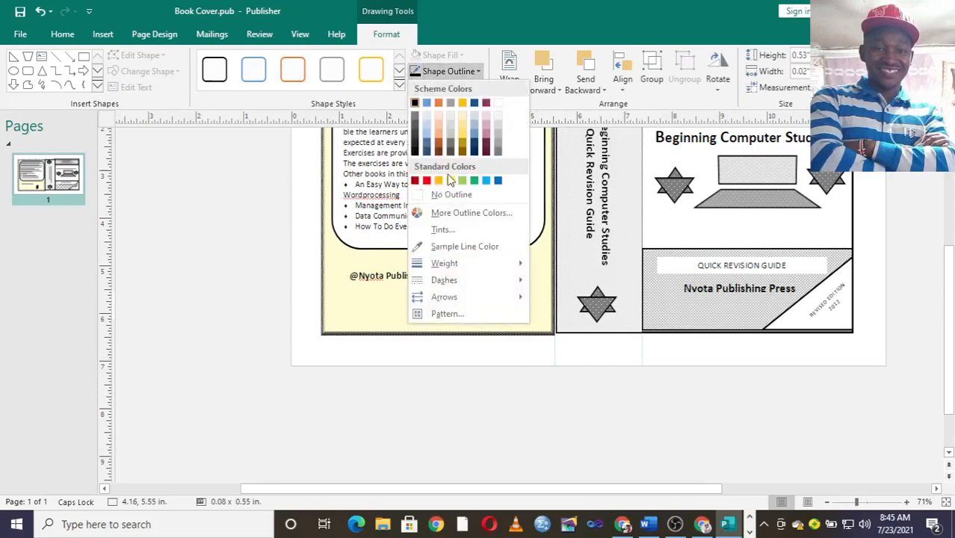
{"action": "mouse_move", "coordinate": [444, 263]}
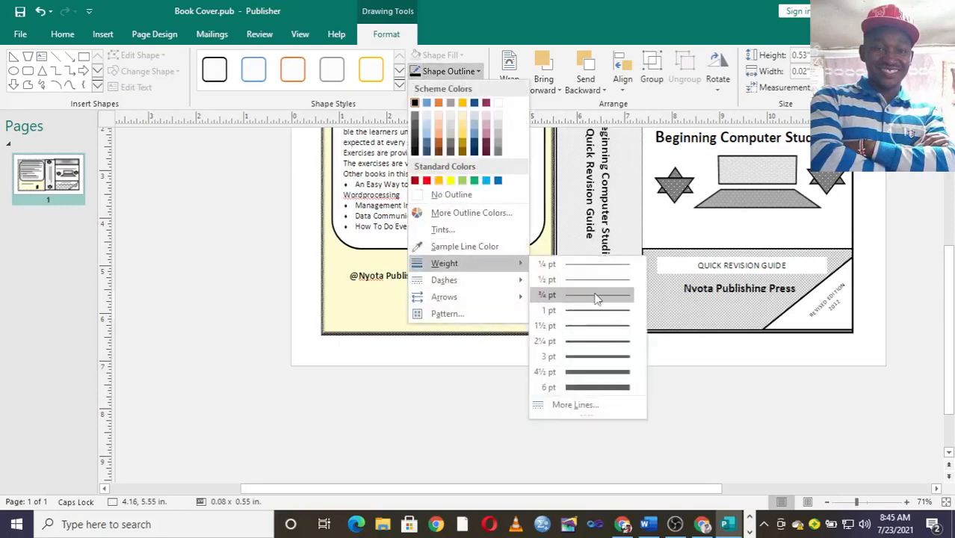
{"action": "left_click", "coordinate": [596, 296]}
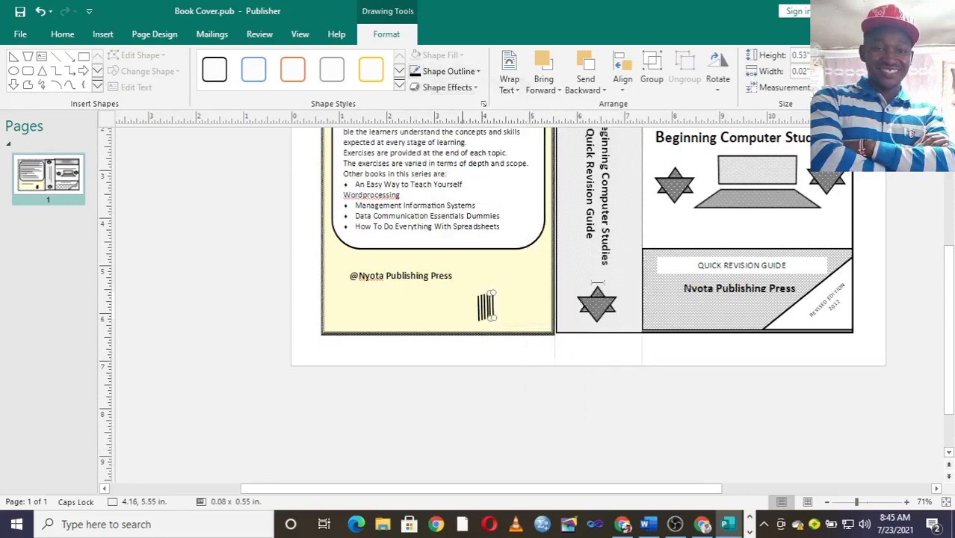
{"action": "left_click", "coordinate": [557, 387]}
- Move the leftmost barcode lines slightly upward to level them with the newer copies
{"action": "left_click", "coordinate": [480, 312]}
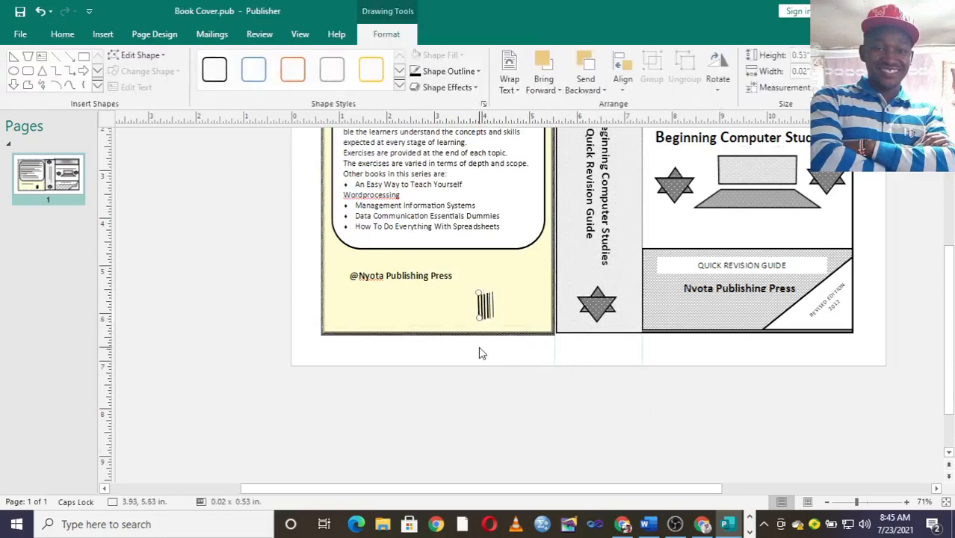
{"action": "left_click", "coordinate": [441, 411]}
{"action": "left_click_drag", "start_coordinate": [479, 313], "coordinate": [482, 314]}
{"action": "left_click", "coordinate": [493, 352]}
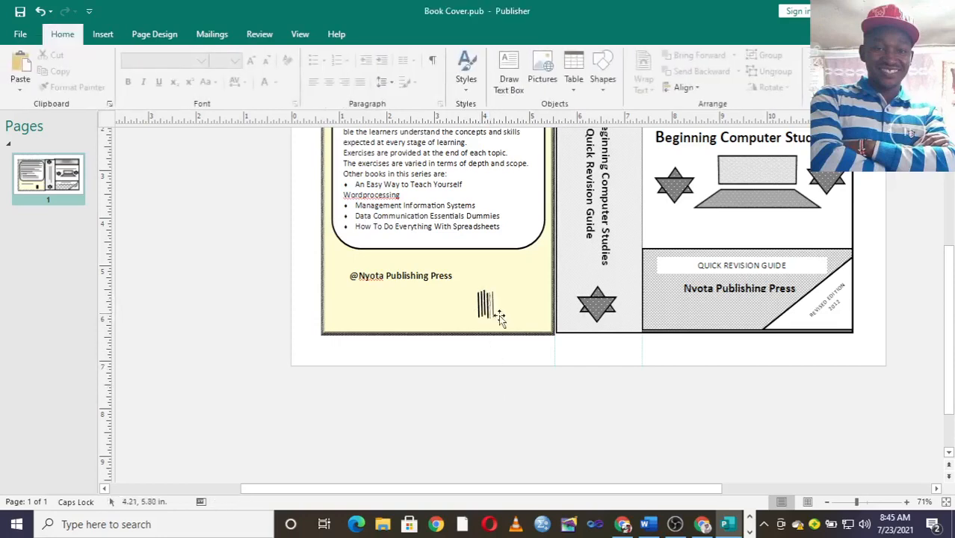
- Add another line about 0.53 in tall at the barcode's right end and set its weight to 4½ pt
{"action": "left_click_drag", "start_coordinate": [494, 293], "coordinate": [494, 317]}
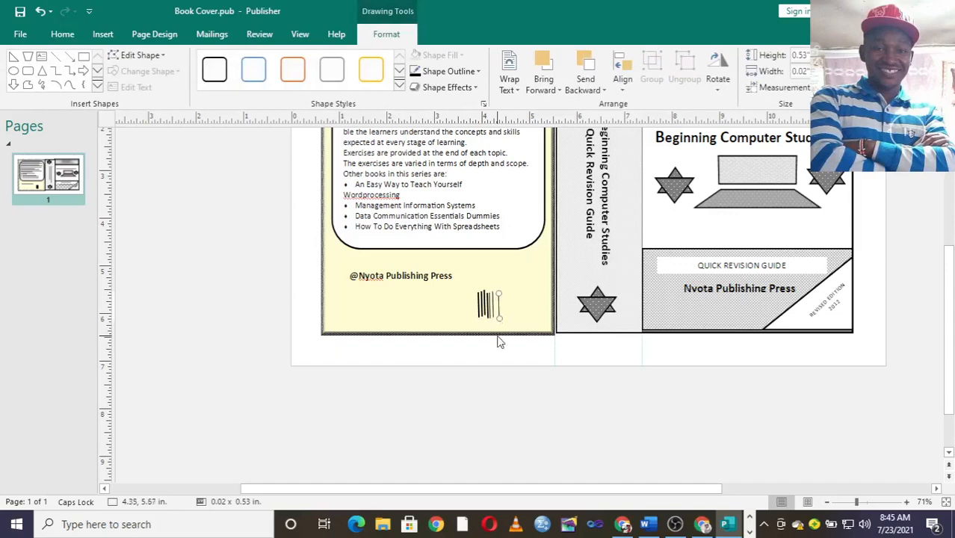
{"action": "left_click", "coordinate": [456, 89]}
{"action": "left_click", "coordinate": [448, 71]}
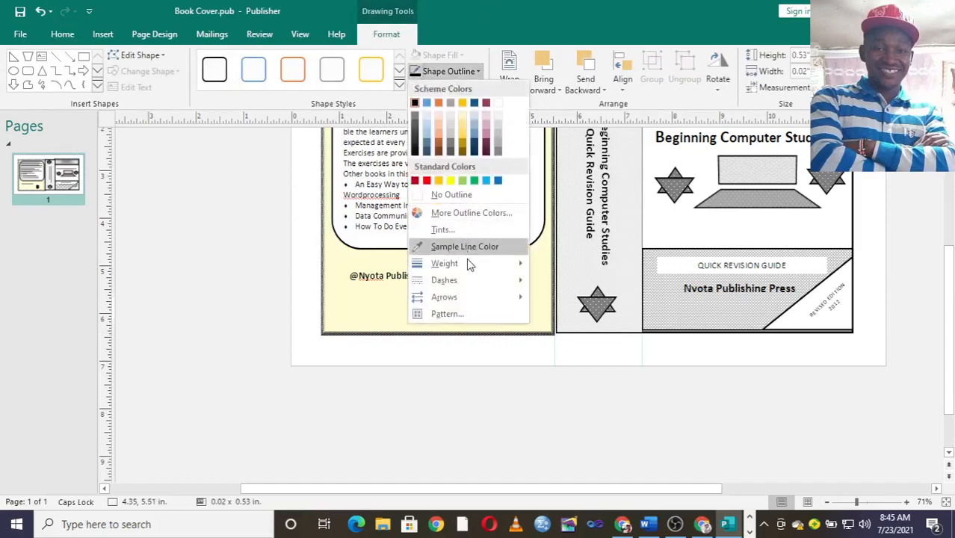
{"action": "mouse_move", "coordinate": [467, 261]}
{"action": "left_click", "coordinate": [591, 371]}
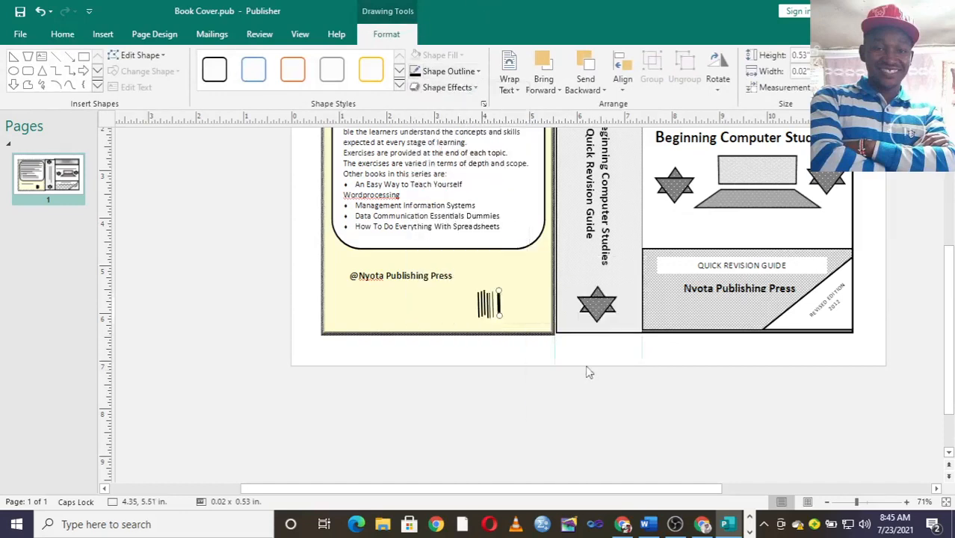
{"action": "left_click", "coordinate": [550, 378]}
- Duplicate the 4½ pt line beside itself and nudge the barcode lines into alignment
{"action": "left_click", "coordinate": [502, 320]}
{"action": "key", "text": "ctrl+c"}
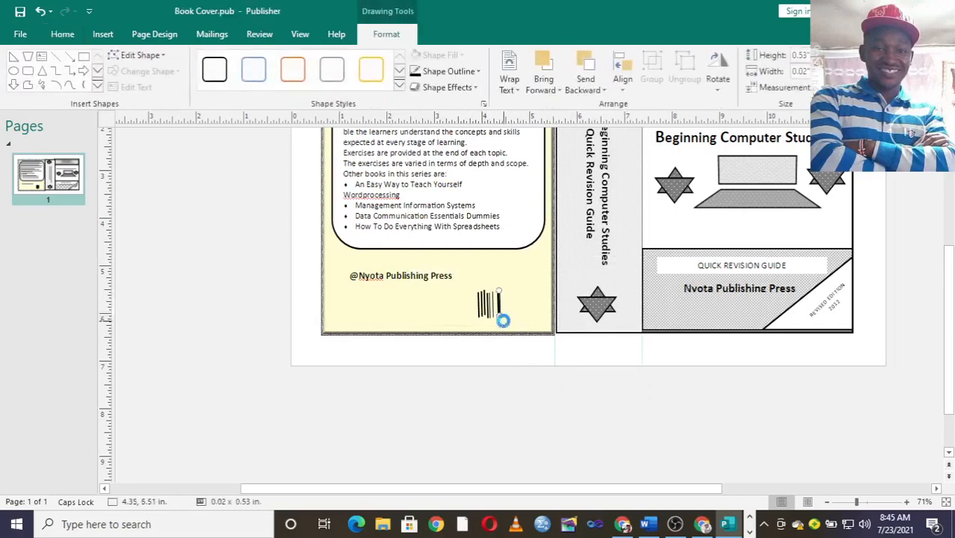
{"action": "key", "text": "ctrl+v"}
{"action": "scroll", "coordinate": [504, 323], "scroll_direction": "up", "scroll_amount": 2}
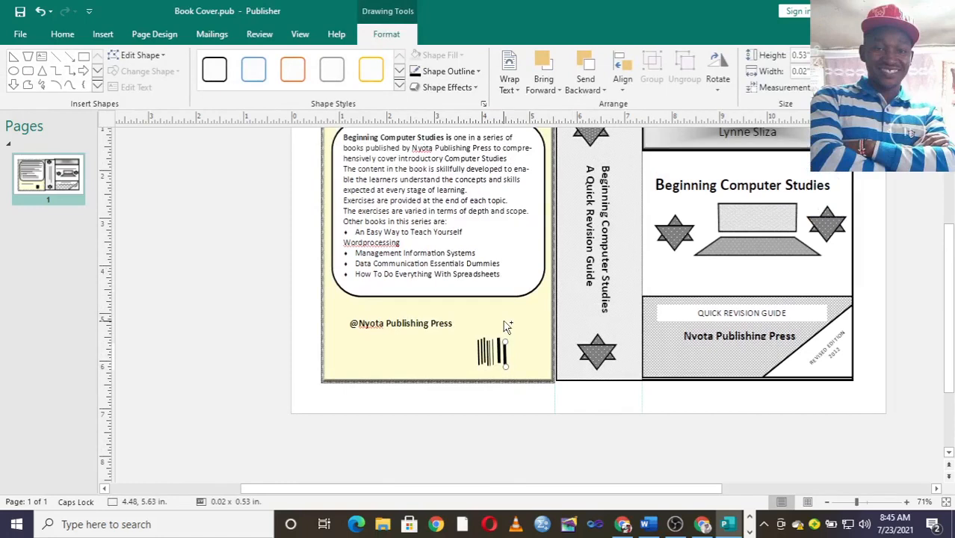
{"action": "left_click", "coordinate": [469, 372]}
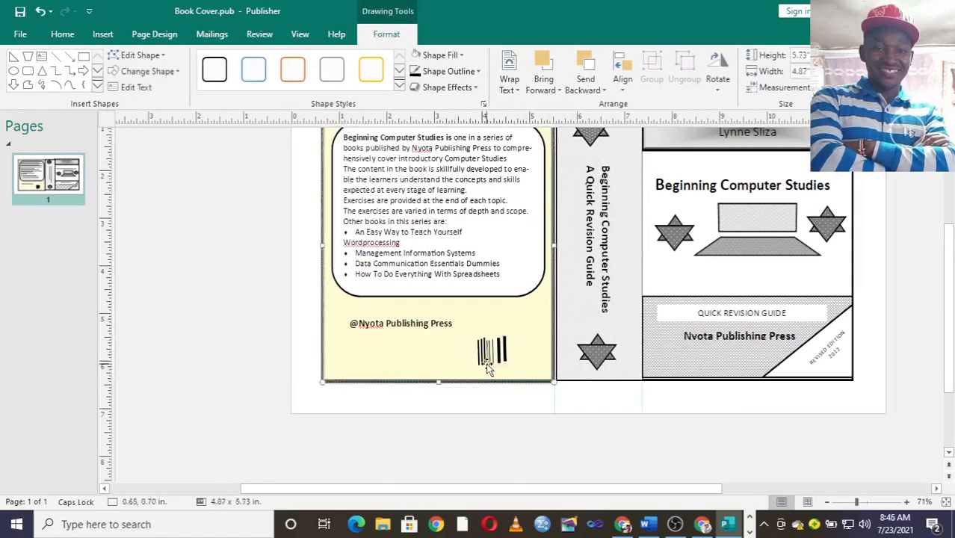
{"action": "left_click", "coordinate": [486, 368]}
{"action": "key", "text": "Up"}
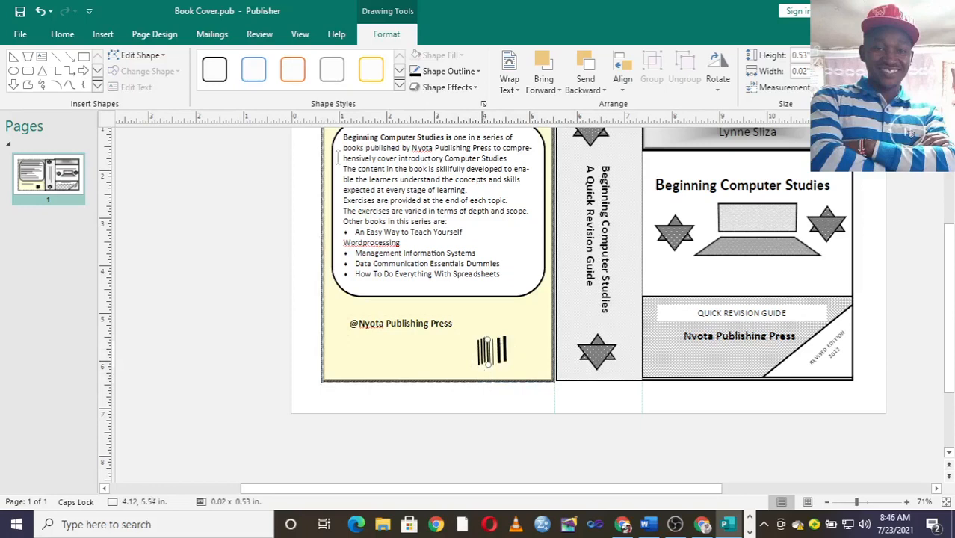
- Add a text box reading "ISBN 2 1 2 5" above the barcode and make the text bold at size 11
{"action": "left_click", "coordinate": [42, 59]}
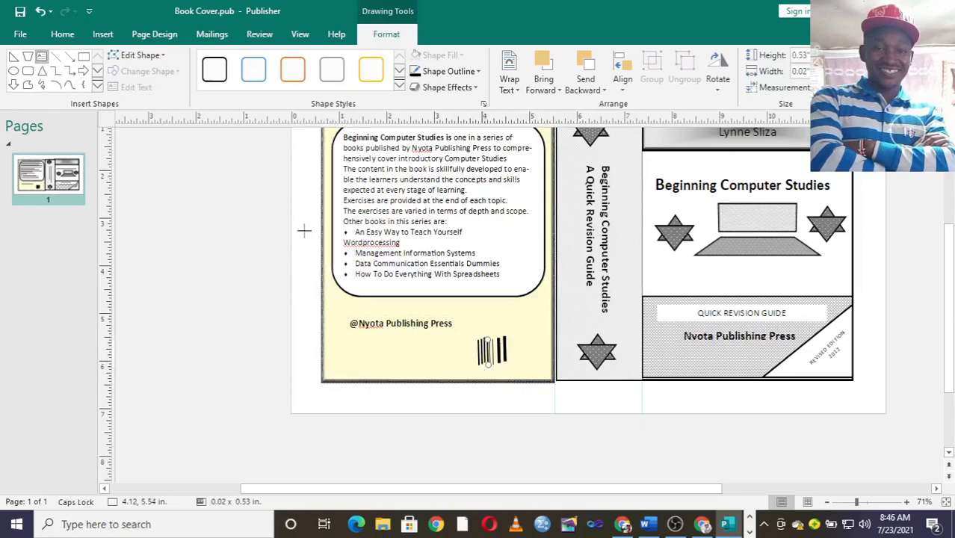
{"action": "mouse_move", "coordinate": [459, 322]}
{"action": "left_mouse_down"}
{"action": "mouse_move", "coordinate": [541, 341]}
{"action": "mouse_move", "coordinate": [521, 340]}
{"action": "left_mouse_up"}
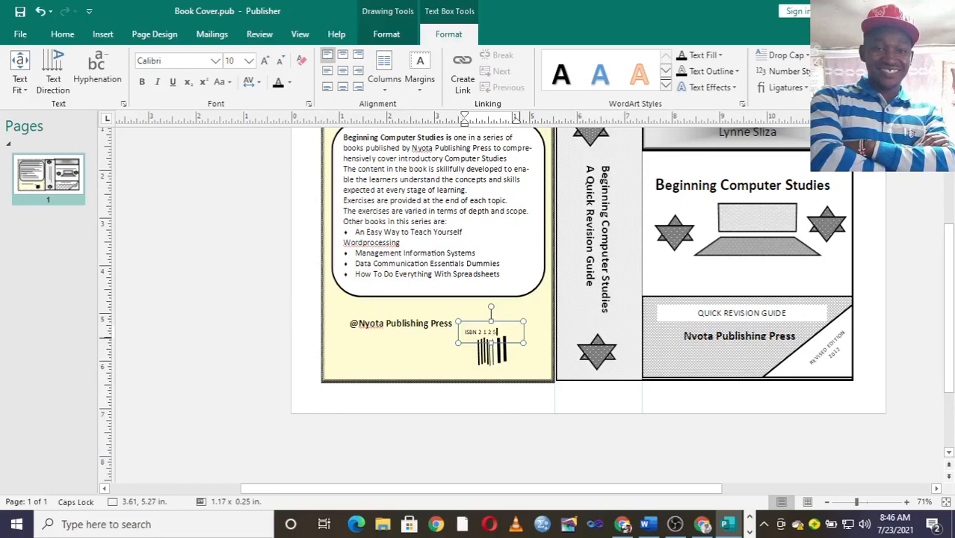
{"action": "left_click_drag", "start_coordinate": [496, 332], "coordinate": [497, 329]}
{"action": "triple_click", "coordinate": [491, 328]}
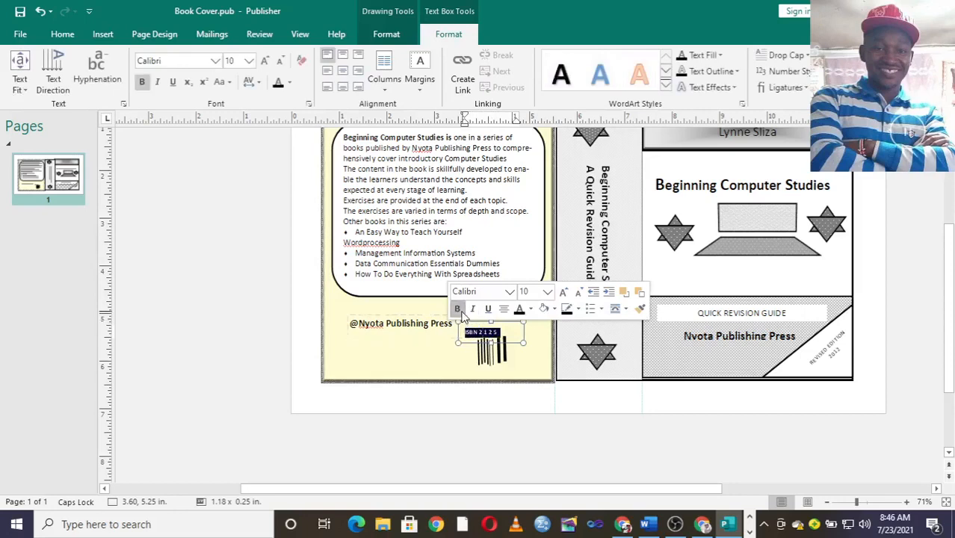
{"action": "key", "text": "ctrl+bracketright"}
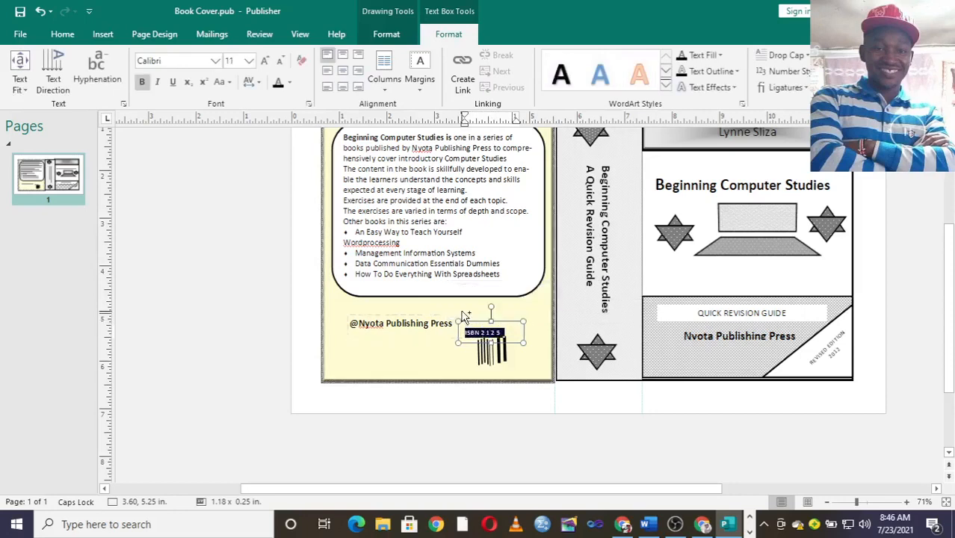
- Shift the "ISBN 2 1 2 5" text box sideways so the text sits centered above the barcode
{"action": "left_click", "coordinate": [508, 320]}
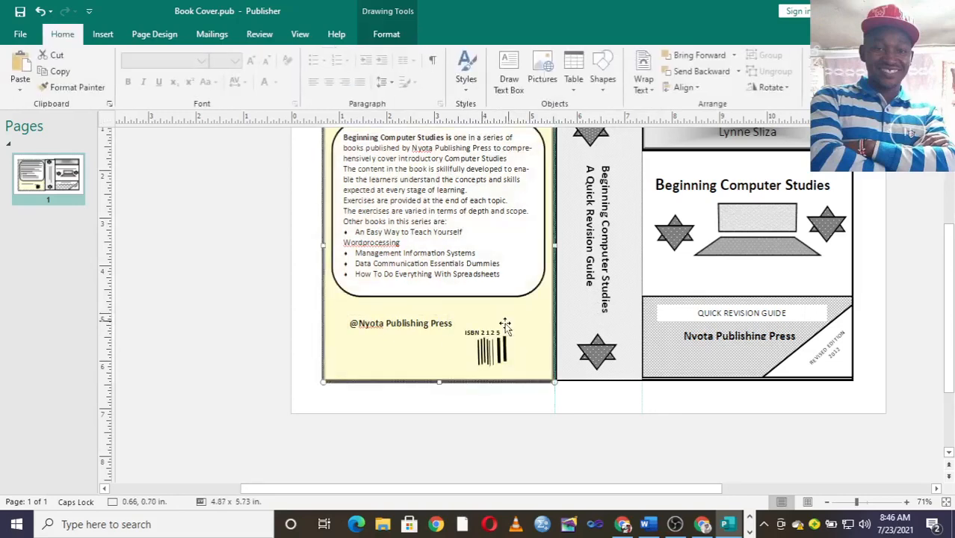
{"action": "left_click", "coordinate": [482, 332]}
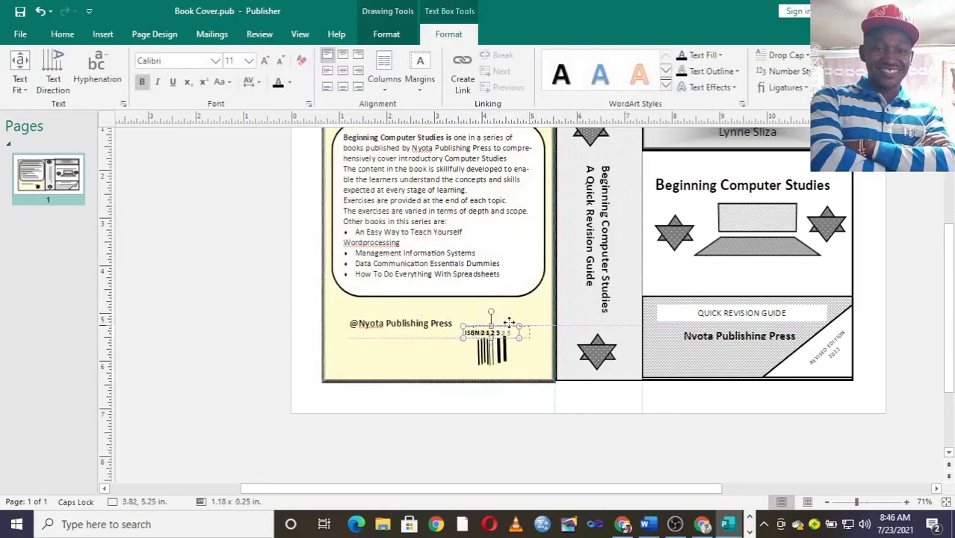
{"action": "left_click", "coordinate": [523, 439]}
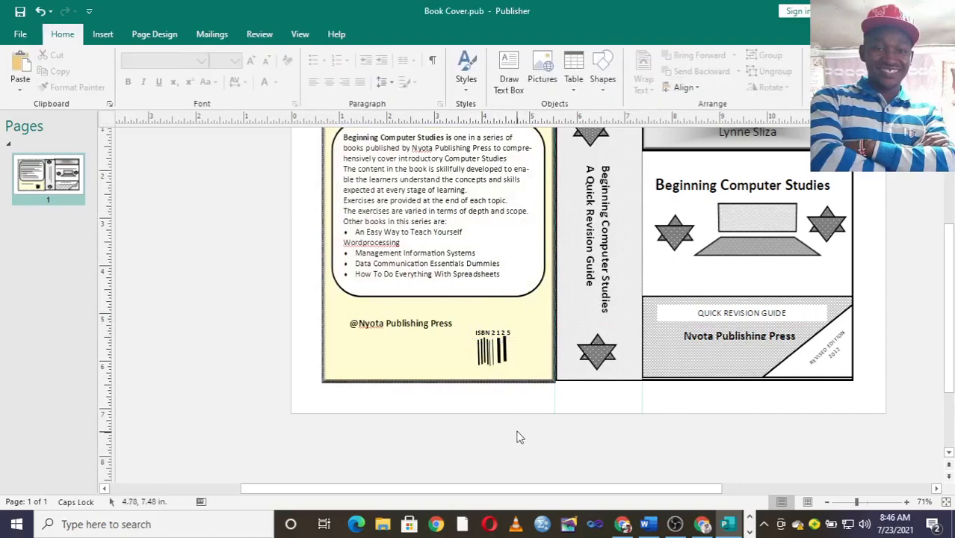
- Draw a rectangle about 1.33 by 1.13 in around the ISBN text and barcode and send it to the back
{"action": "left_click", "coordinate": [102, 33]}
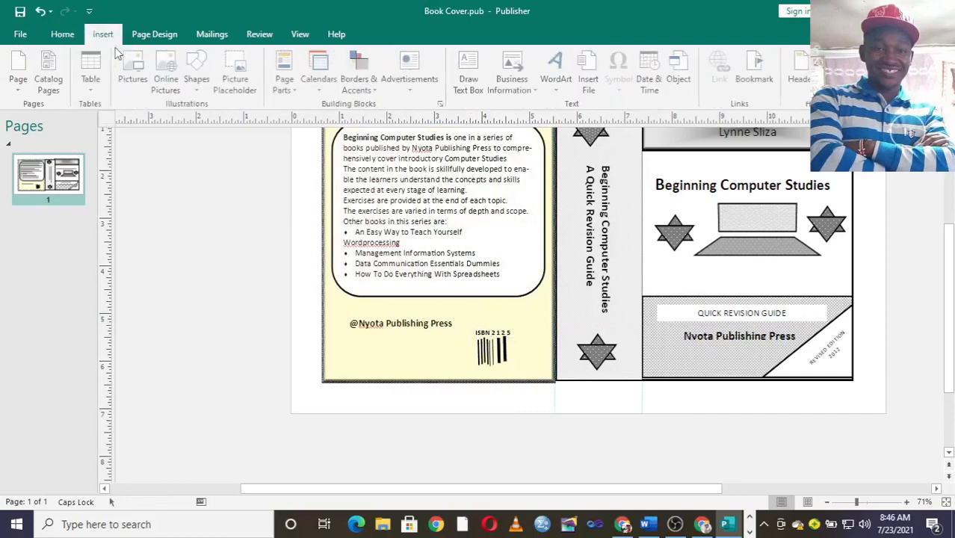
{"action": "left_click", "coordinate": [198, 82]}
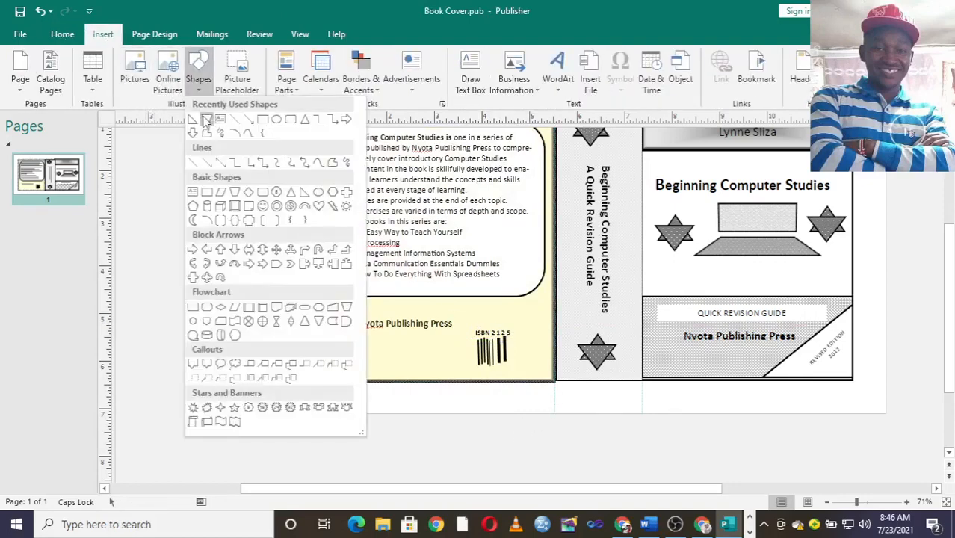
{"action": "left_click", "coordinate": [261, 121]}
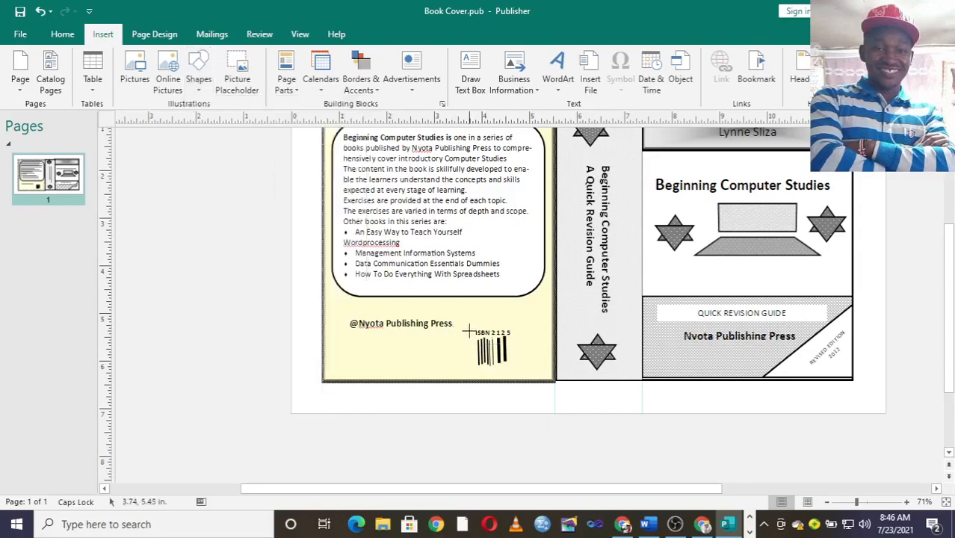
{"action": "mouse_move", "coordinate": [469, 323]}
{"action": "left_mouse_down"}
{"action": "mouse_move", "coordinate": [523, 381]}
{"action": "mouse_move", "coordinate": [533, 375]}
{"action": "left_mouse_up"}
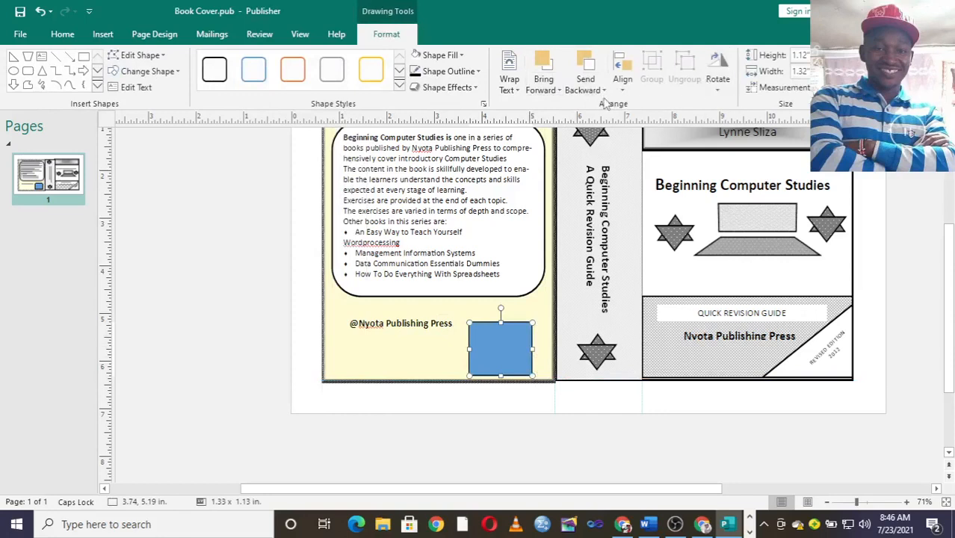
{"action": "left_click", "coordinate": [599, 91]}
{"action": "left_click", "coordinate": [610, 122]}
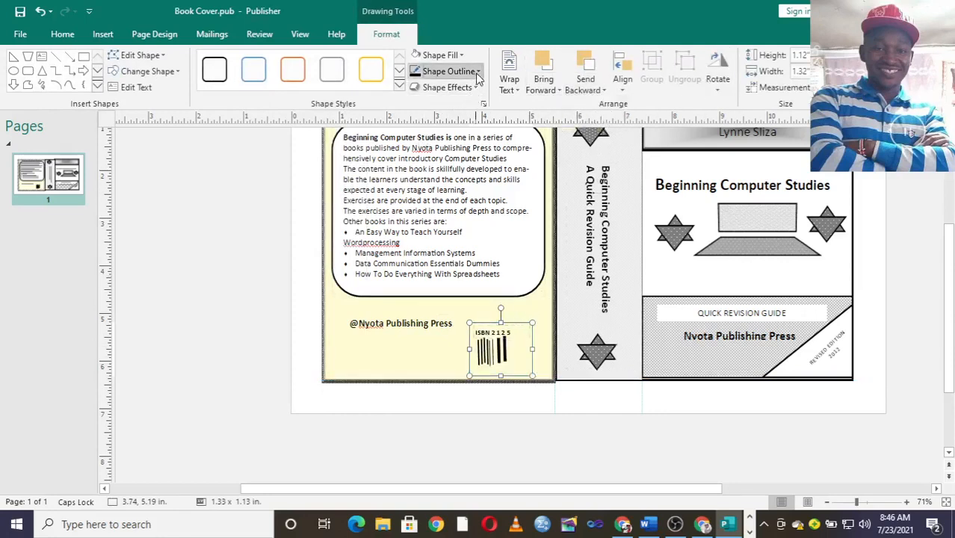
{"action": "left_click", "coordinate": [452, 71]}
{"action": "mouse_move", "coordinate": [478, 261]}
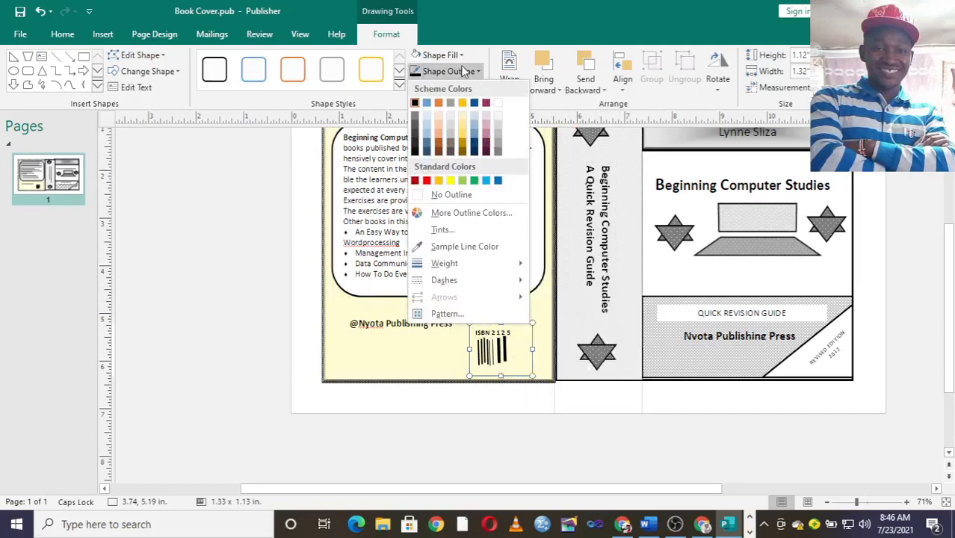
{"action": "left_click", "coordinate": [418, 60]}
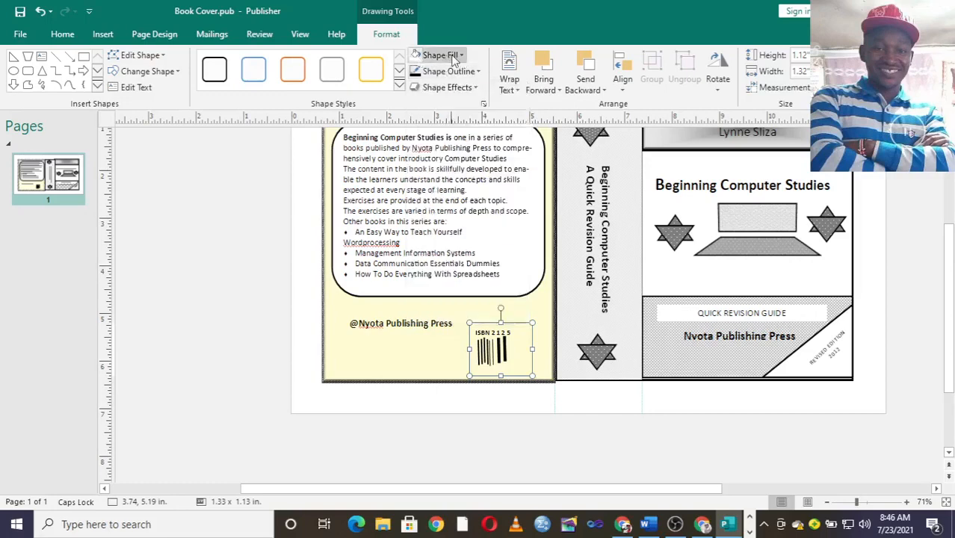
{"action": "left_click", "coordinate": [440, 56]}
{"action": "left_click", "coordinate": [498, 87]}
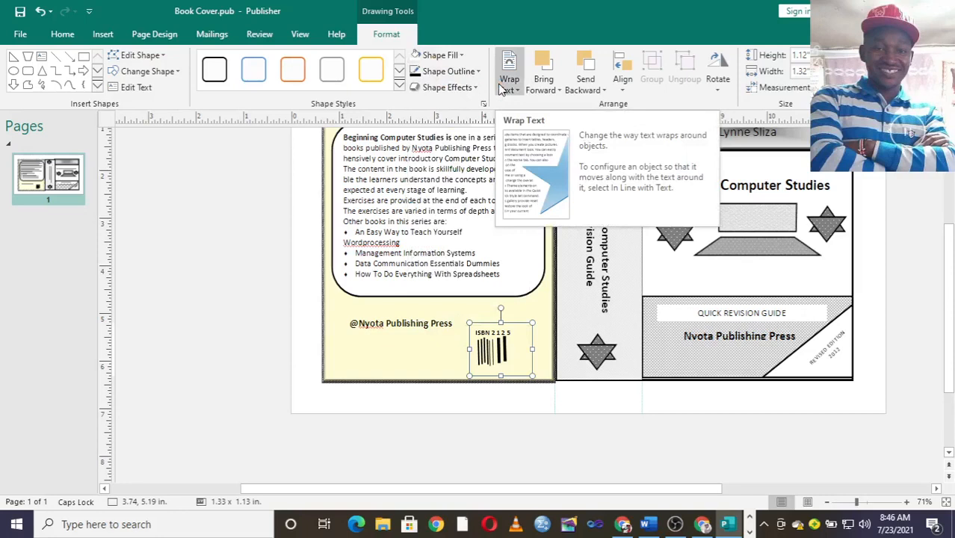
{"action": "left_click", "coordinate": [506, 336]}
{"action": "left_click", "coordinate": [514, 354]}
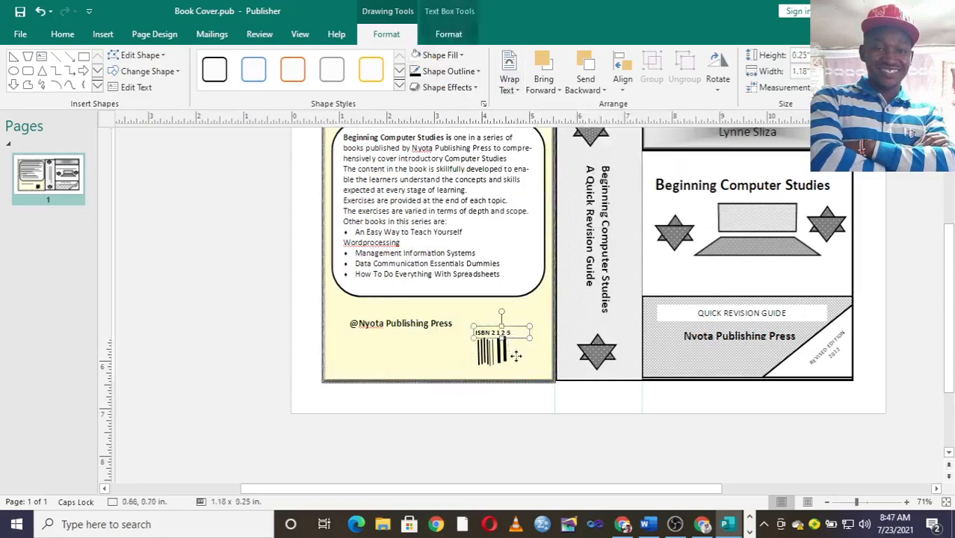
- Undo the last change and shrink the rectangle around the ISBN text and barcode to about 1.09 by 1.04 in
{"action": "left_click", "coordinate": [40, 12]}
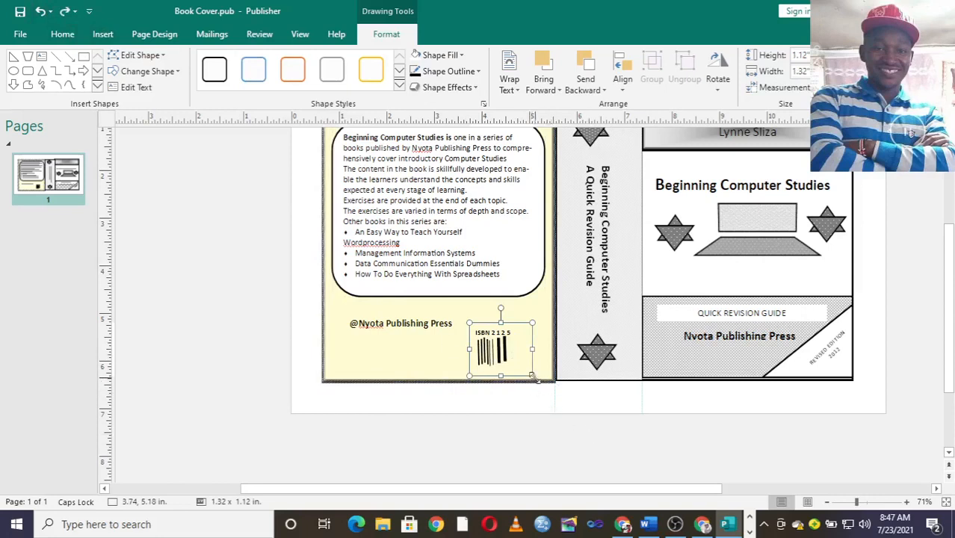
{"action": "left_click_drag", "start_coordinate": [535, 378], "coordinate": [523, 374]}
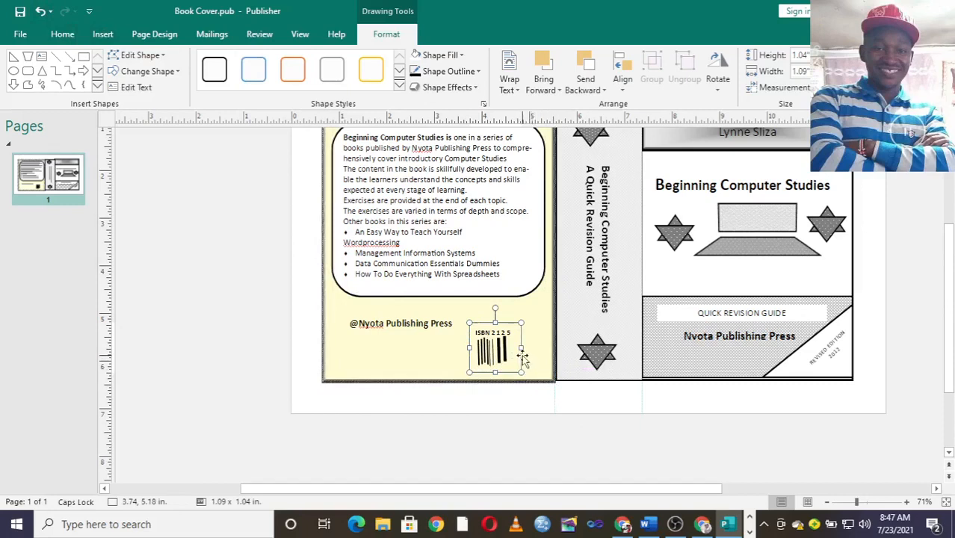
{"action": "left_click", "coordinate": [467, 348]}
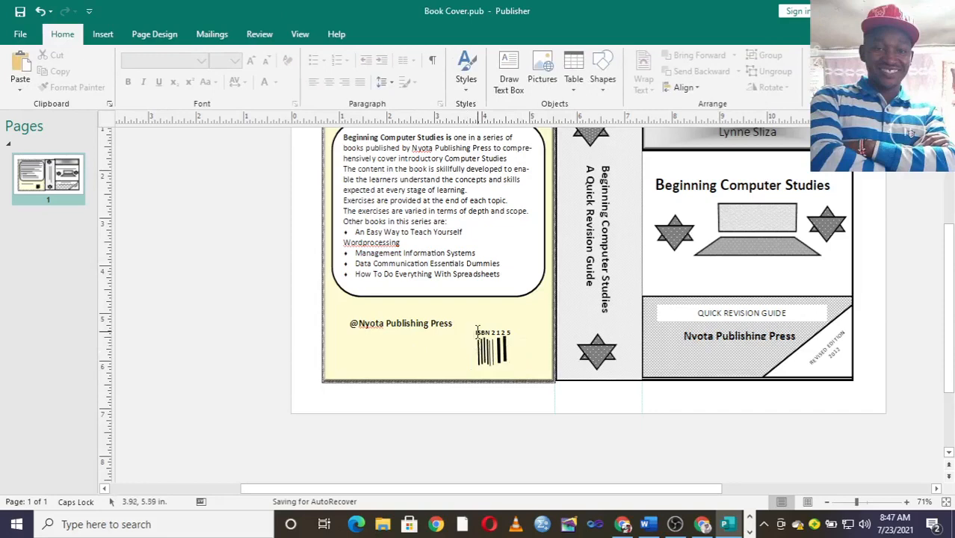
- Group the "ISBN 2 1 2 5" text box with the barcode lines below it
{"action": "left_click", "coordinate": [500, 337]}
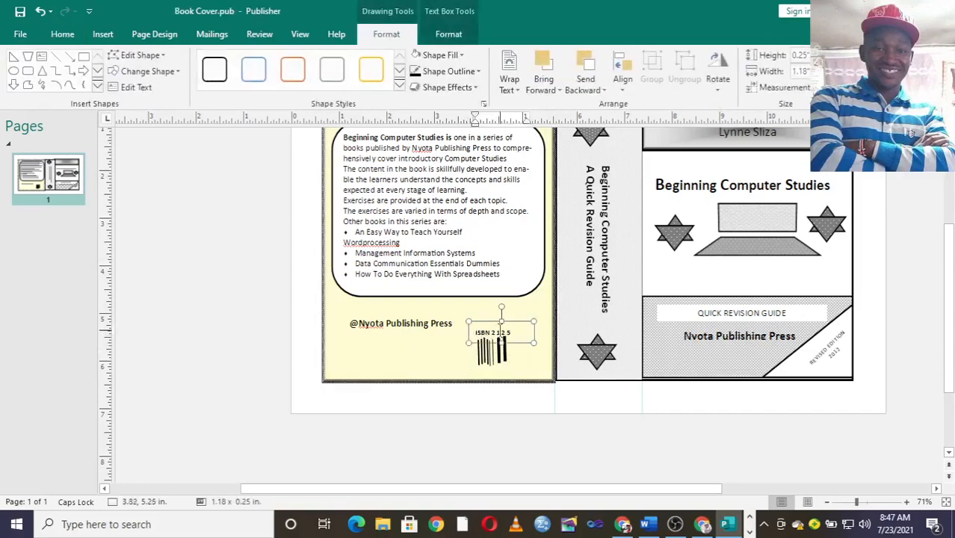
{"action": "left_click", "coordinate": [481, 361], "text": "shift"}
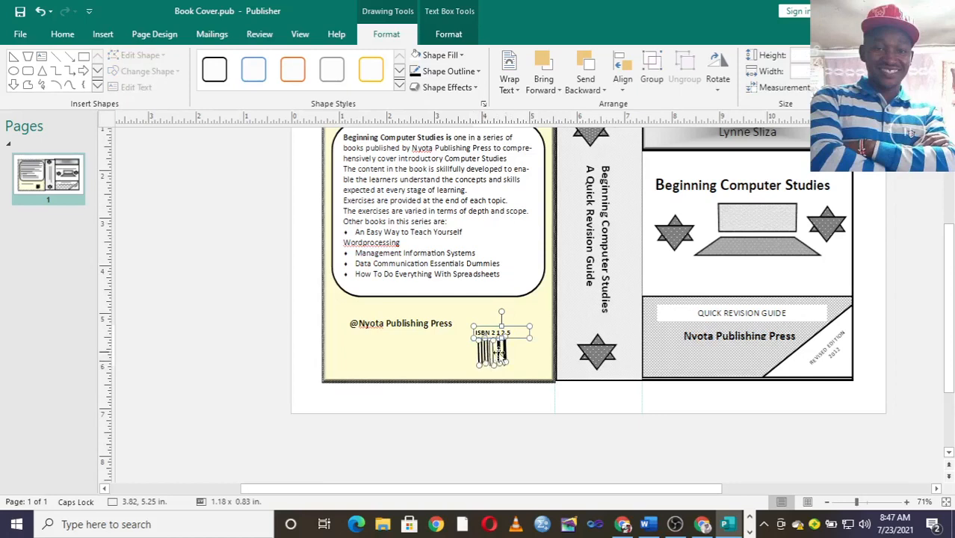
{"action": "left_click", "coordinate": [649, 71]}
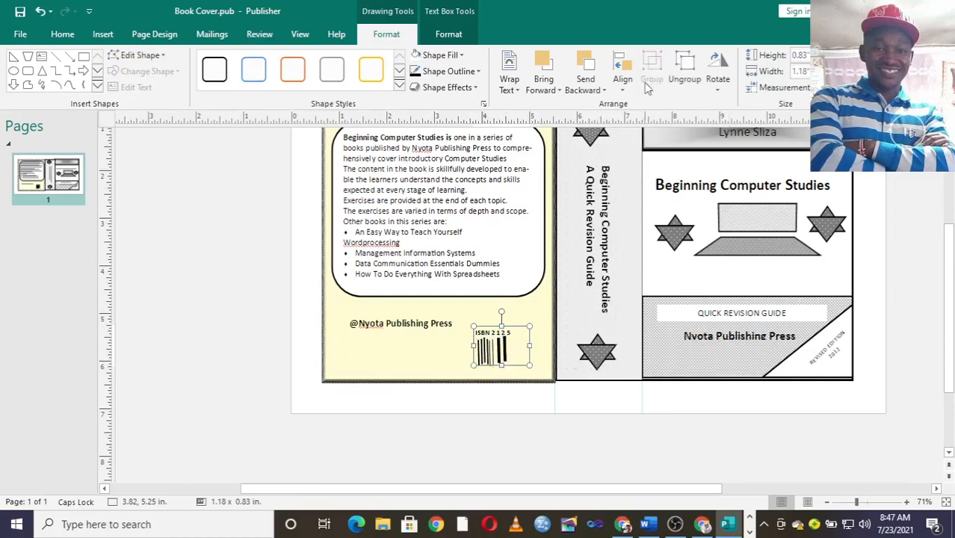
- Move the grouped ISBN text and barcode off the page into the empty area beside the back cover
{"action": "left_click", "coordinate": [518, 435]}
{"action": "left_click", "coordinate": [491, 351]}
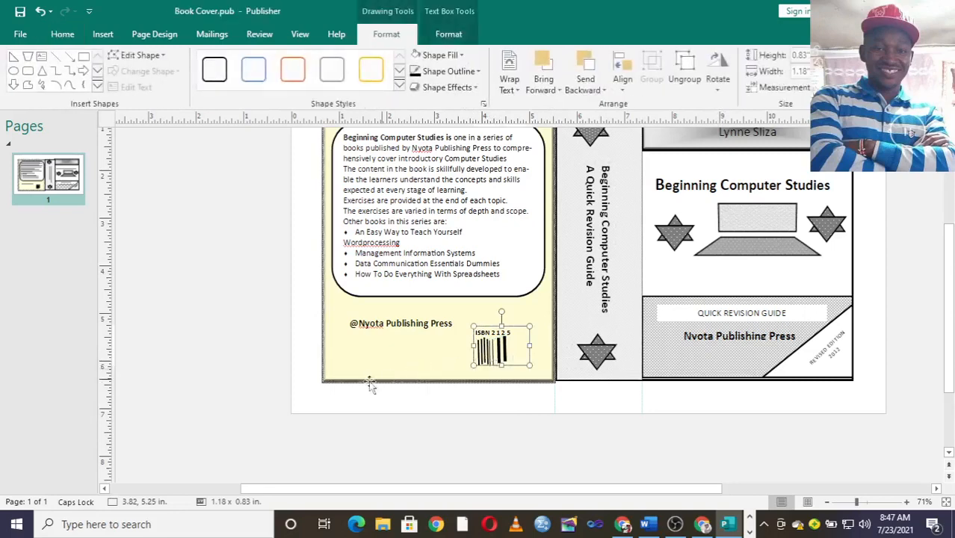
{"action": "left_click_drag", "start_coordinate": [491, 350], "coordinate": [482, 386]}
{"action": "key", "text": "ctrl+z"}
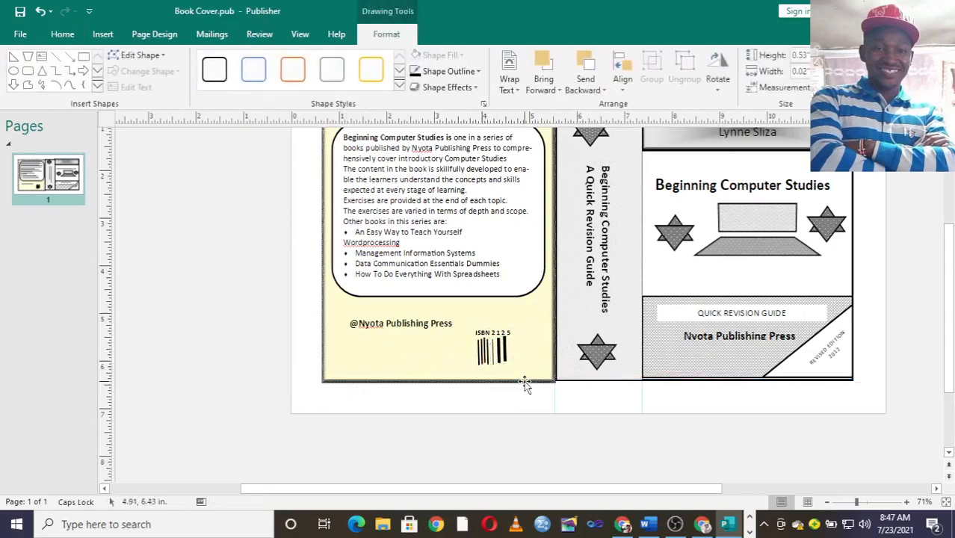
{"action": "left_click", "coordinate": [499, 357]}
{"action": "left_click_drag", "start_coordinate": [500, 357], "coordinate": [167, 349]}
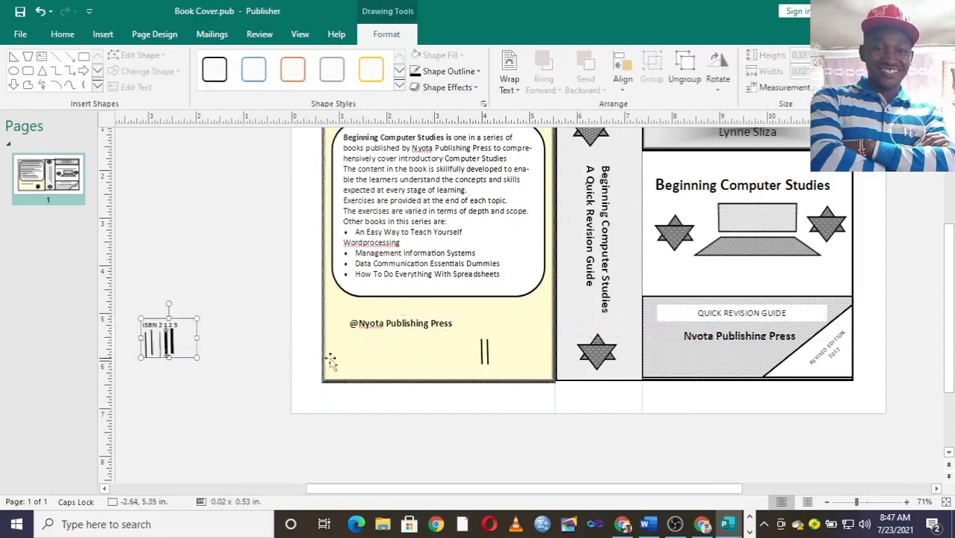
- Delete the two ungrouped barcode lines left behind on the back cover
{"action": "left_click", "coordinate": [493, 360]}
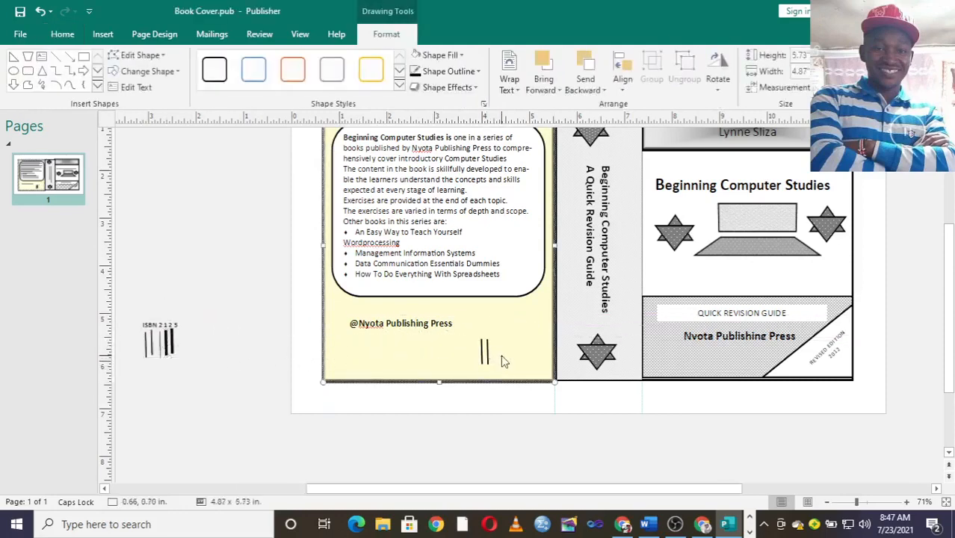
{"action": "left_click", "coordinate": [482, 355]}
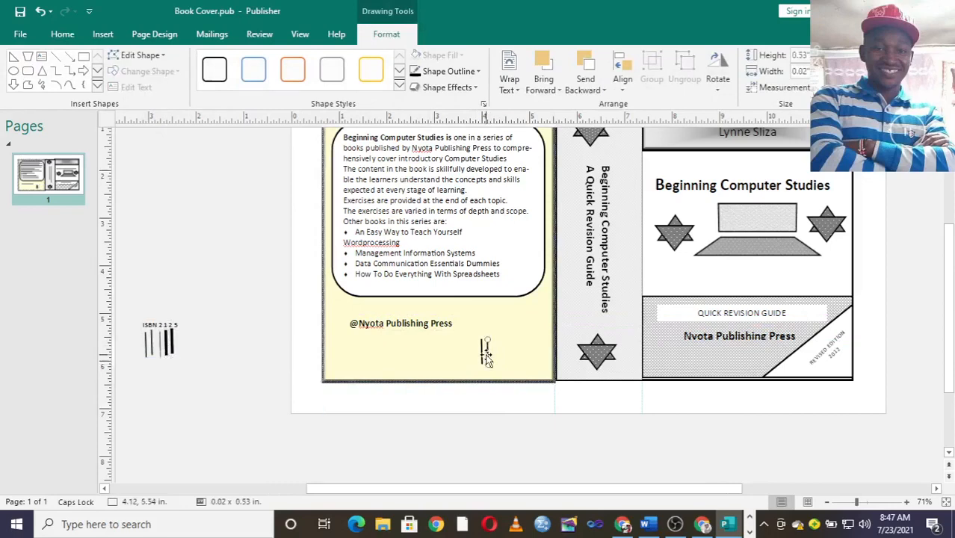
{"action": "key", "text": "Delete"}
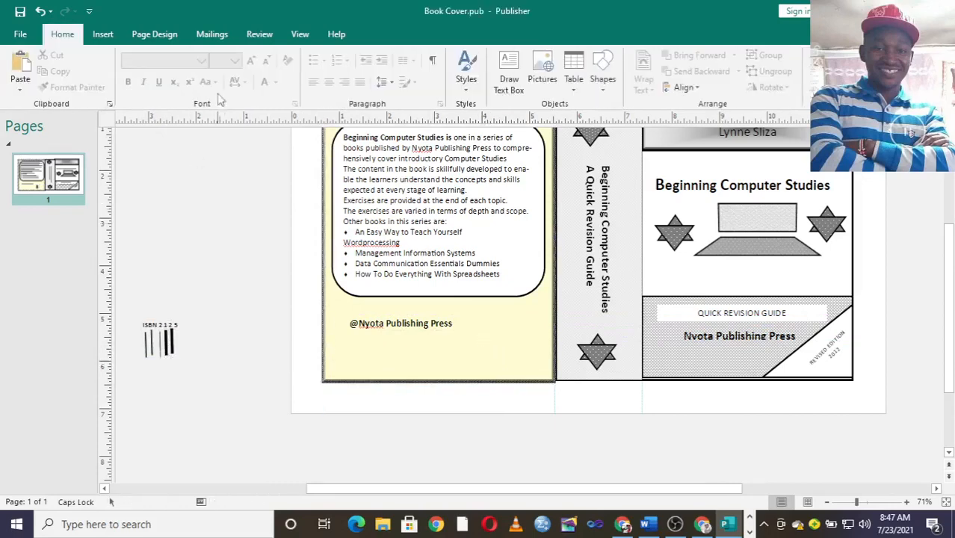
{"action": "left_click", "coordinate": [104, 35]}
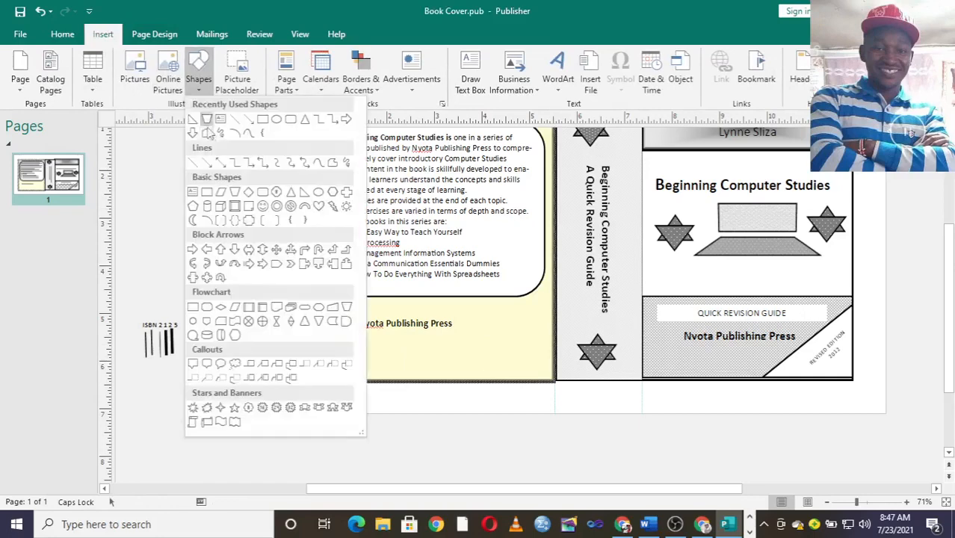
{"action": "left_click", "coordinate": [199, 73]}
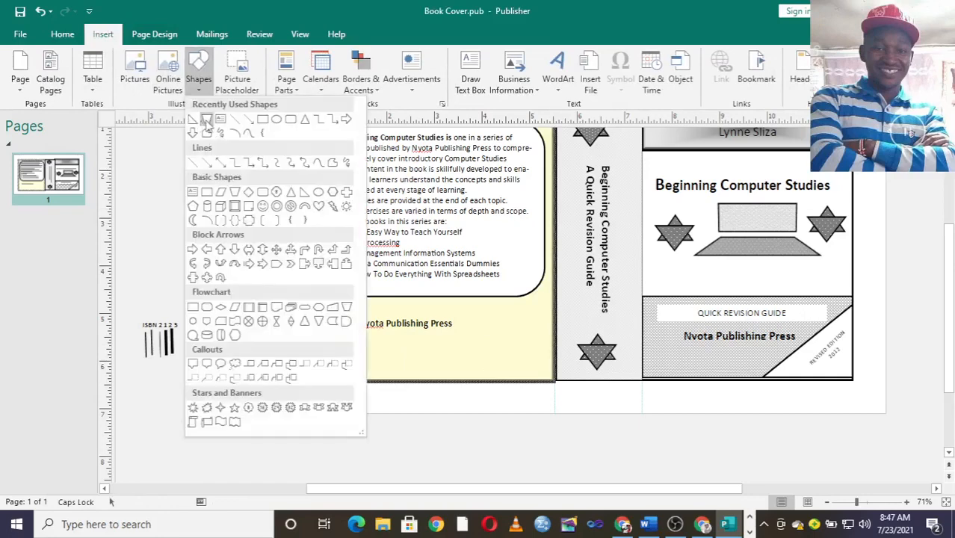
{"action": "left_click", "coordinate": [262, 120]}
{"action": "left_click_drag", "start_coordinate": [481, 342], "coordinate": [538, 368]}
{"action": "left_click", "coordinate": [335, 71]}
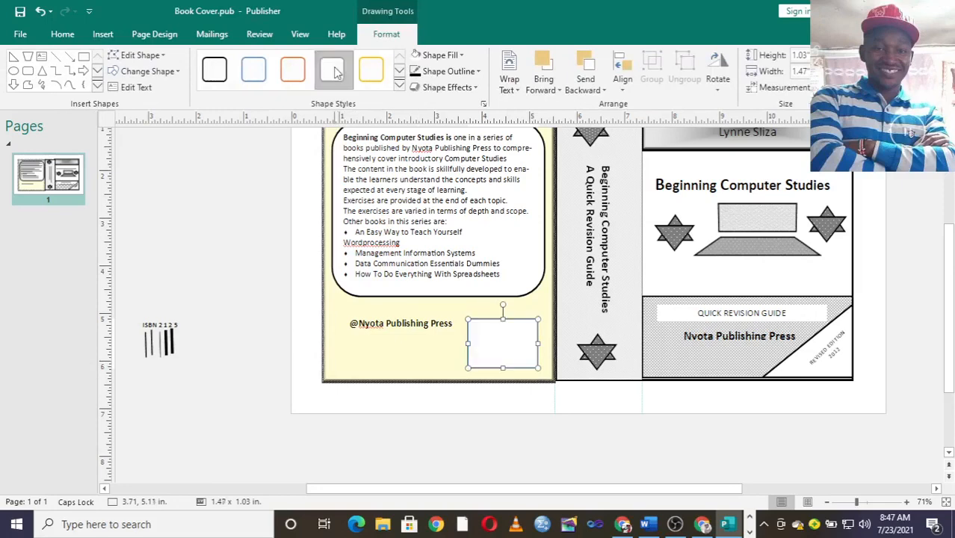
{"action": "left_click", "coordinate": [213, 338]}
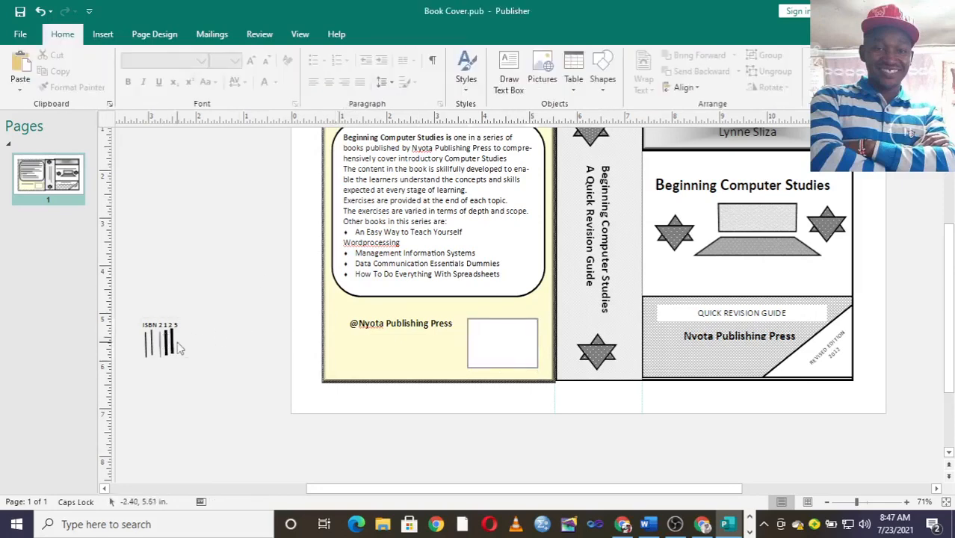
- Move the ISBN barcode group back onto the white rectangle and send the rectangle behind it
{"action": "left_click", "coordinate": [177, 345]}
{"action": "mouse_move", "coordinate": [173, 345]}
{"action": "left_mouse_down"}
{"action": "mouse_move", "coordinate": [479, 364]}
{"action": "mouse_move", "coordinate": [488, 362]}
{"action": "mouse_move", "coordinate": [436, 363]}
{"action": "mouse_move", "coordinate": [496, 350]}
{"action": "left_mouse_up"}
{"action": "left_click", "coordinate": [380, 354]}
{"action": "left_click", "coordinate": [503, 352]}
{"action": "left_click", "coordinate": [497, 347]}
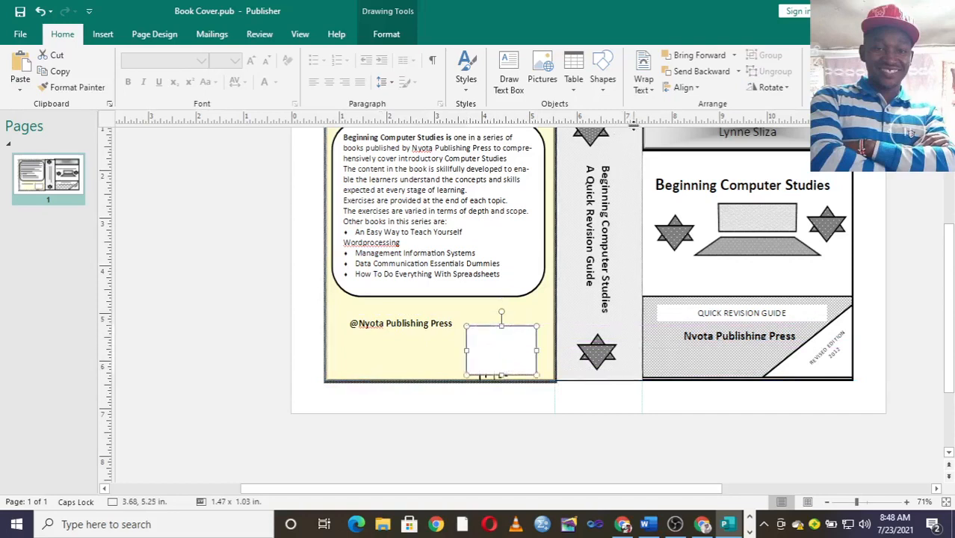
{"action": "left_click", "coordinate": [701, 71]}
- Position the ISBN barcode group inside the white rectangle, nudging it toward the rectangle's left edge
{"action": "left_click", "coordinate": [502, 357]}
{"action": "mouse_move", "coordinate": [502, 357]}
{"action": "left_mouse_down"}
{"action": "mouse_move", "coordinate": [502, 348]}
{"action": "mouse_move", "coordinate": [508, 361]}
{"action": "left_mouse_up"}
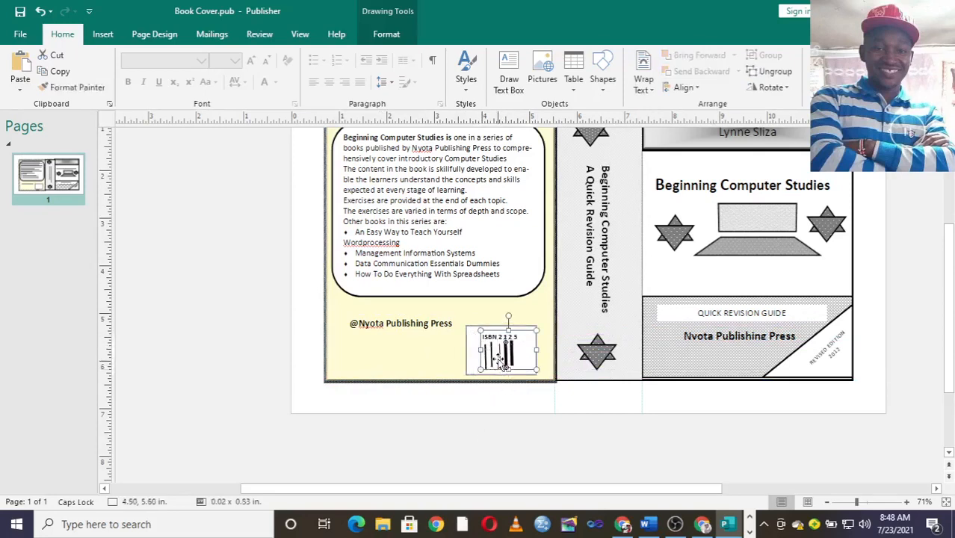
{"action": "key", "text": "Left"}
{"action": "key", "text": "Left"}
{"action": "key", "text": "Left"}
{"action": "key", "text": "Left"}
{"action": "key", "text": "Left"}
{"action": "key", "text": "Left"}
{"action": "key", "text": "Left"}
{"action": "key", "text": "Left"}
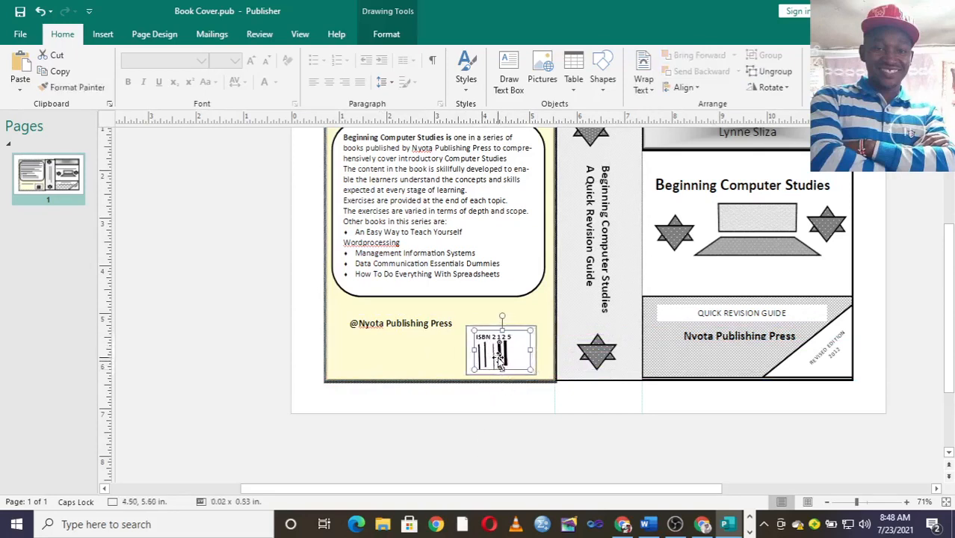
{"action": "left_click", "coordinate": [506, 397]}
- Shrink the white rectangle to about 1.05 by 0.94 in so it fits closely around the ISBN text and barcode
{"action": "left_click", "coordinate": [523, 370]}
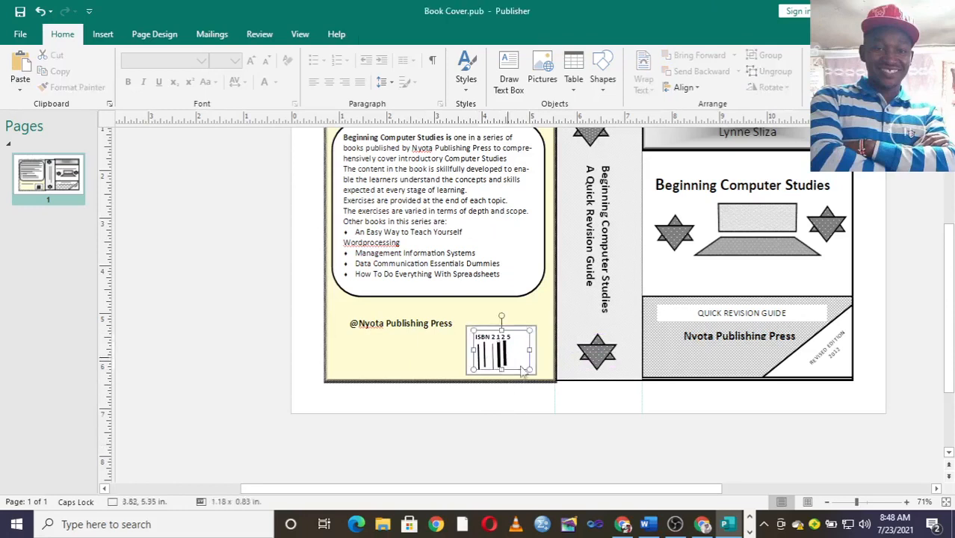
{"action": "left_click_drag", "start_coordinate": [523, 371], "coordinate": [540, 380]}
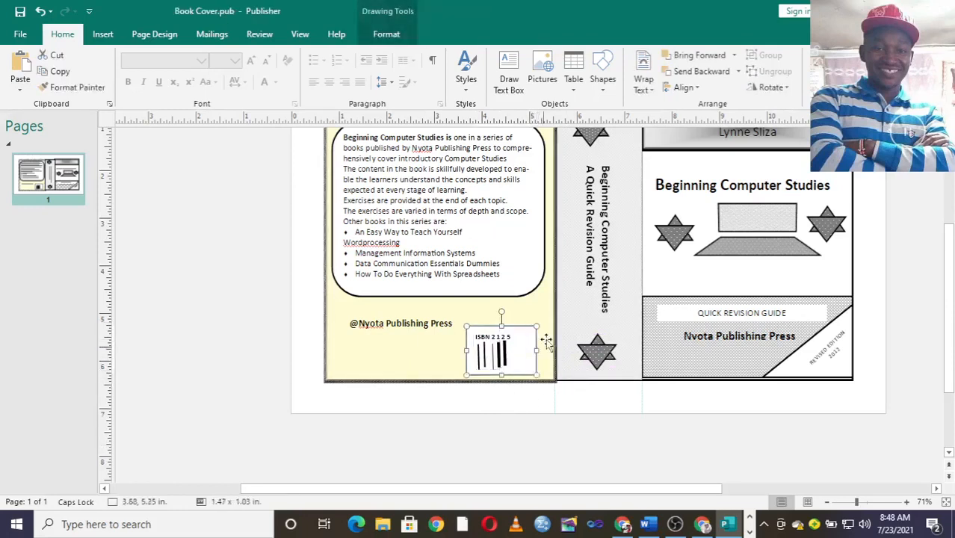
{"action": "left_click_drag", "start_coordinate": [537, 327], "coordinate": [516, 329]}
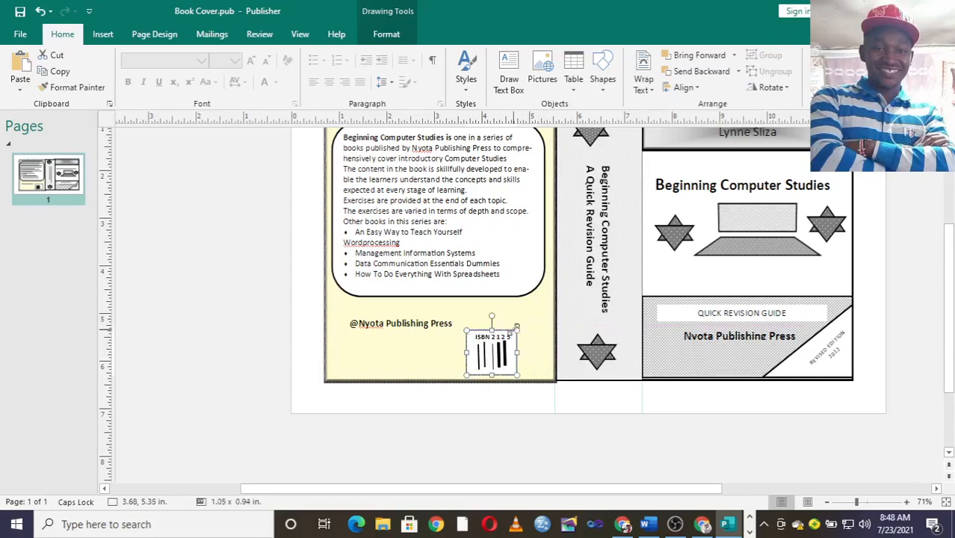
{"action": "left_click", "coordinate": [511, 440]}
- Enlarge the front cover's "Nyota Publishing Press" text box to about 2.62 by 0.57 in and shift it slightly down
{"action": "scroll", "coordinate": [596, 471], "scroll_direction": "up", "scroll_amount": 1}
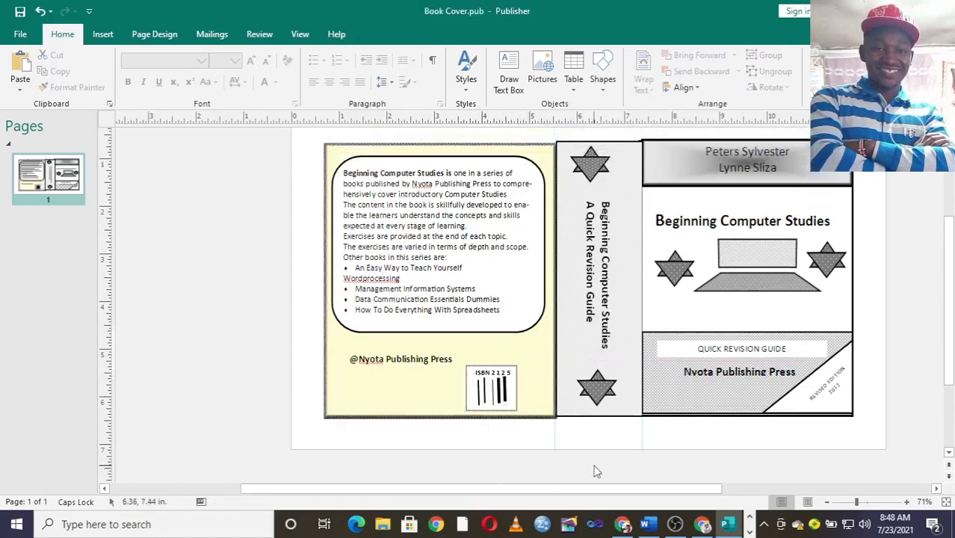
{"action": "scroll", "coordinate": [596, 470], "scroll_direction": "up", "scroll_amount": 1}
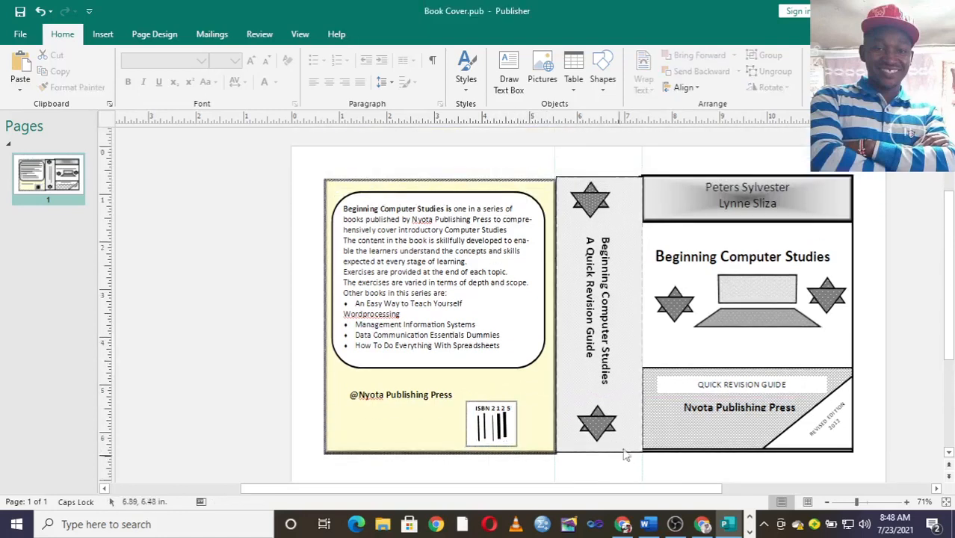
{"action": "scroll", "coordinate": [727, 279], "scroll_direction": "down", "scroll_amount": 1}
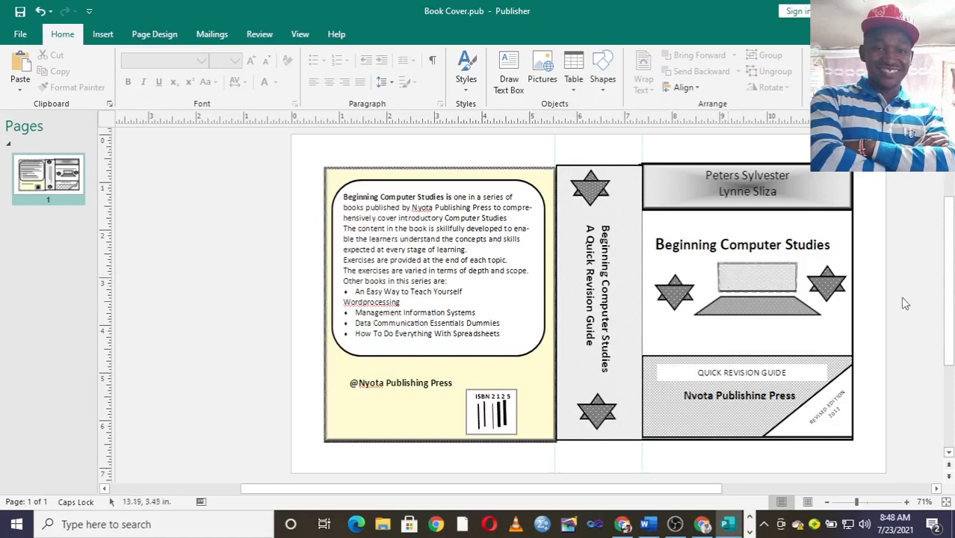
{"action": "left_click", "coordinate": [739, 405]}
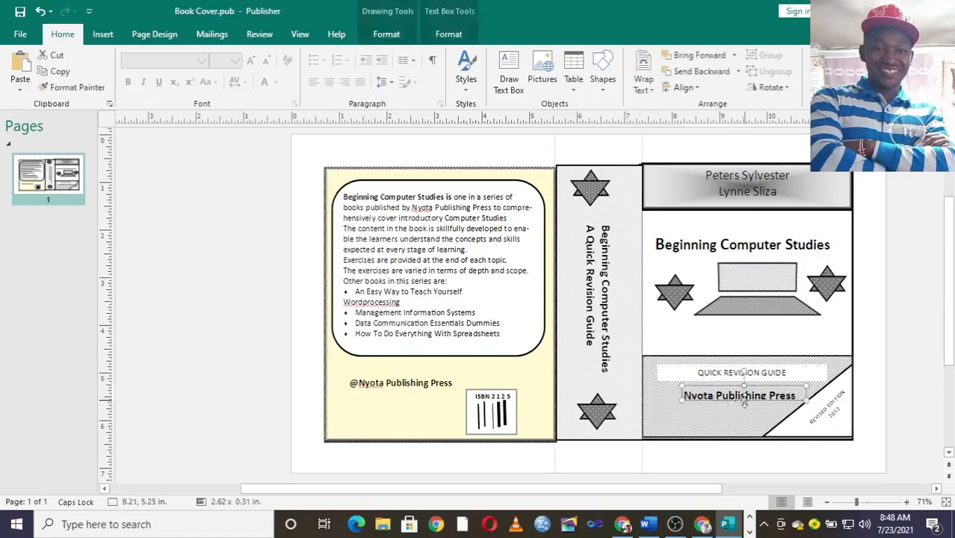
{"action": "left_click_drag", "start_coordinate": [745, 402], "coordinate": [744, 417]}
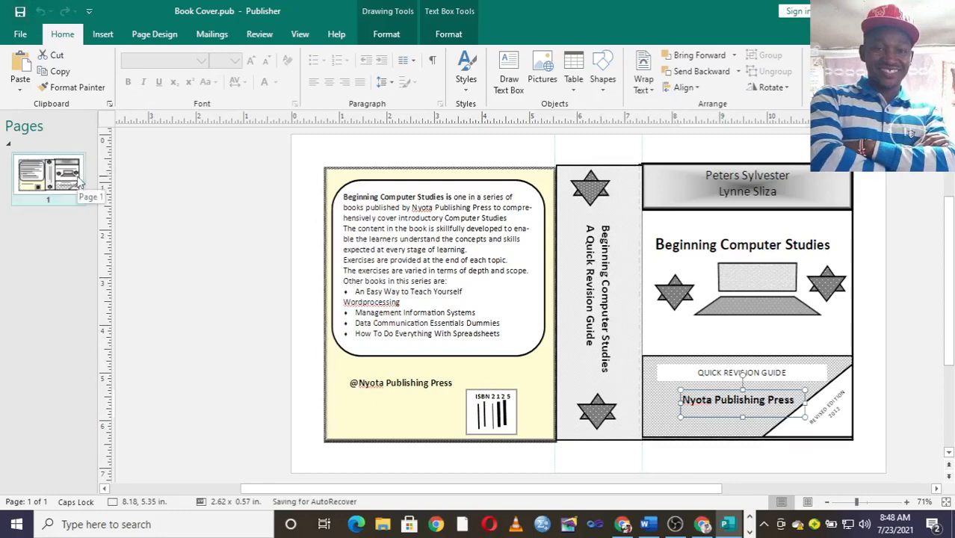
- Switch to 2013.pdf in the browser and examine the original book cover on page 8, dismissing the feedback notification
{"action": "left_click", "coordinate": [703, 523]}
{"action": "scroll", "coordinate": [953, 297], "scroll_direction": "up", "scroll_amount": 2}
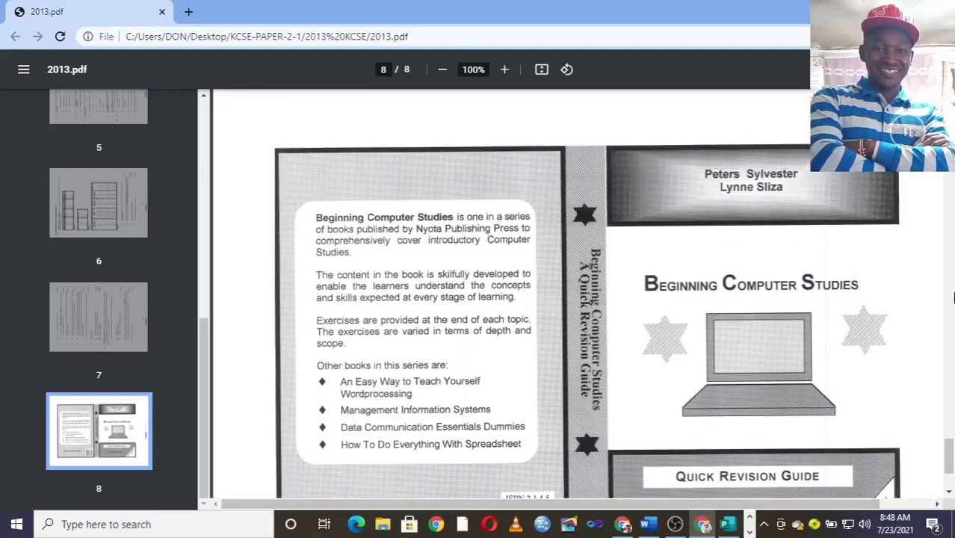
{"action": "scroll", "coordinate": [953, 298], "scroll_direction": "down", "scroll_amount": 1}
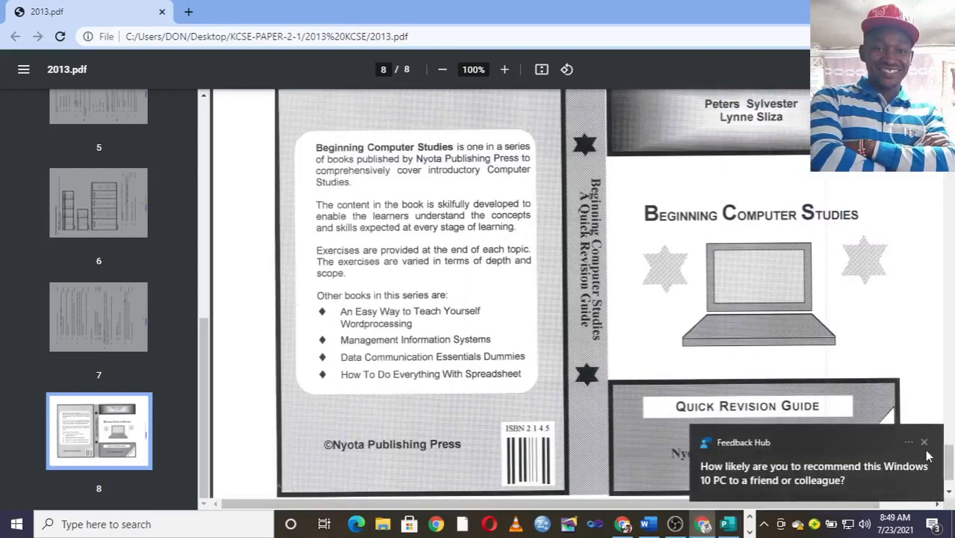
{"action": "left_click", "coordinate": [925, 443]}
- Switch to Publisher, save the book cover publication, and return to 2013.pdf in the browser
{"action": "left_click", "coordinate": [728, 524]}
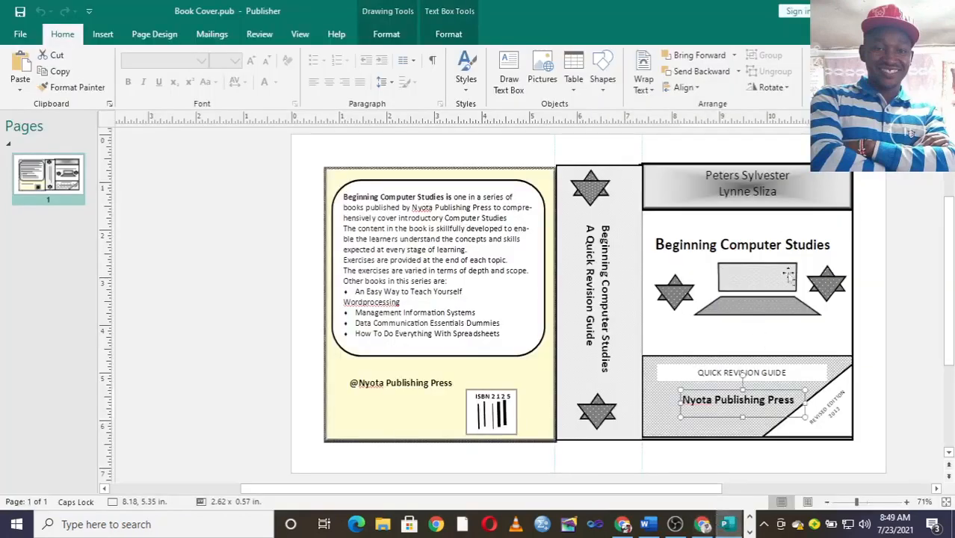
{"action": "left_click", "coordinate": [20, 13]}
{"action": "left_click", "coordinate": [702, 523]}
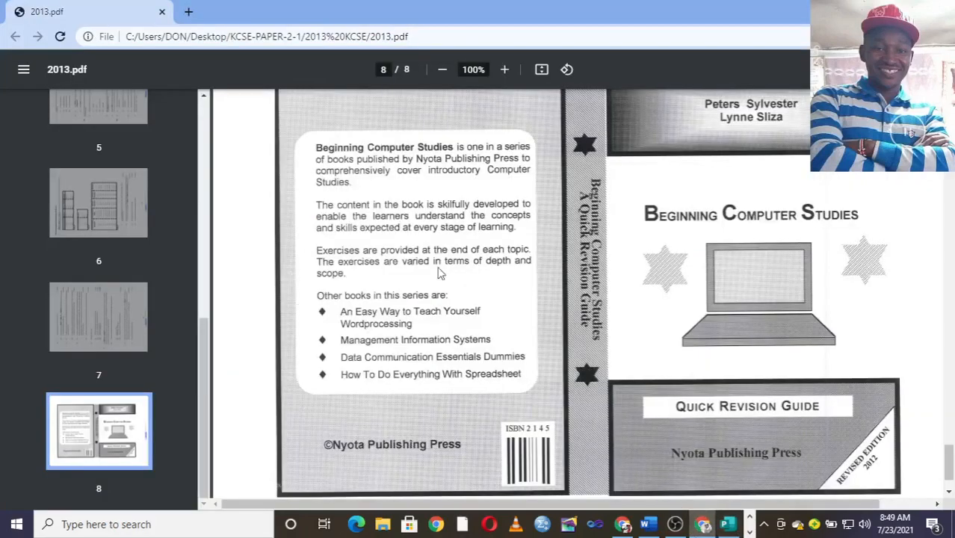
- Go to page 6 of 2013.pdf and rotate the pages until the text reads upright
{"action": "left_click", "coordinate": [65, 193]}
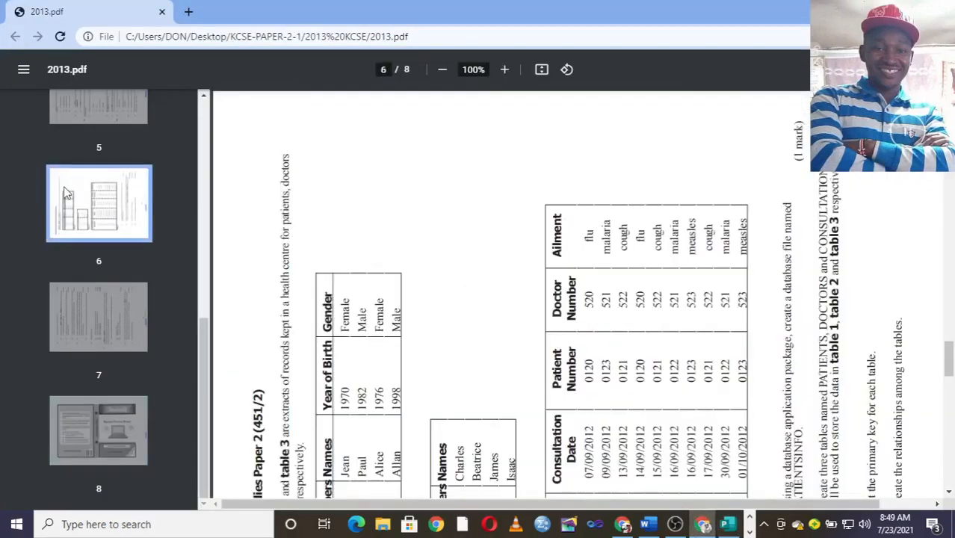
{"action": "left_click", "coordinate": [567, 69]}
{"action": "left_click", "coordinate": [567, 73]}
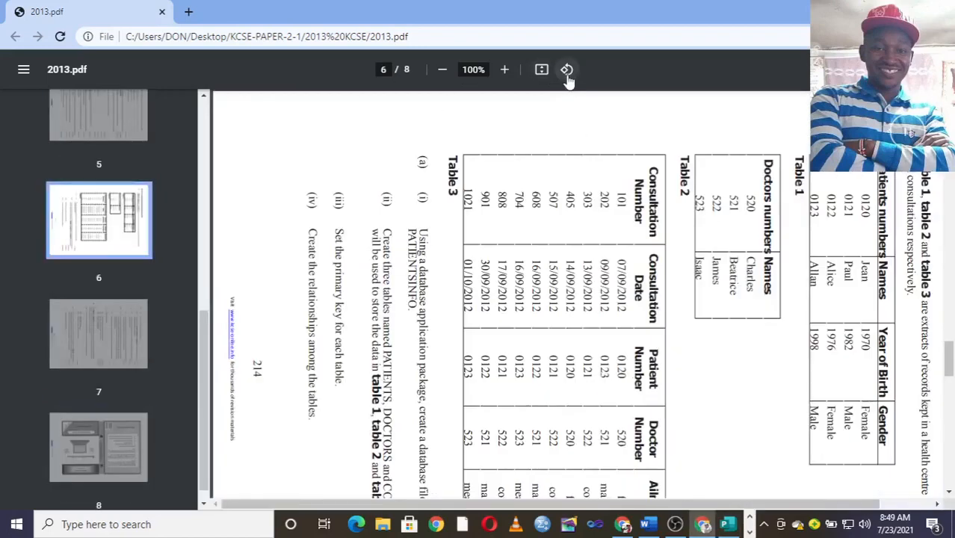
{"action": "left_click", "coordinate": [568, 73]}
{"action": "scroll", "coordinate": [565, 191], "scroll_direction": "down", "scroll_amount": 1}
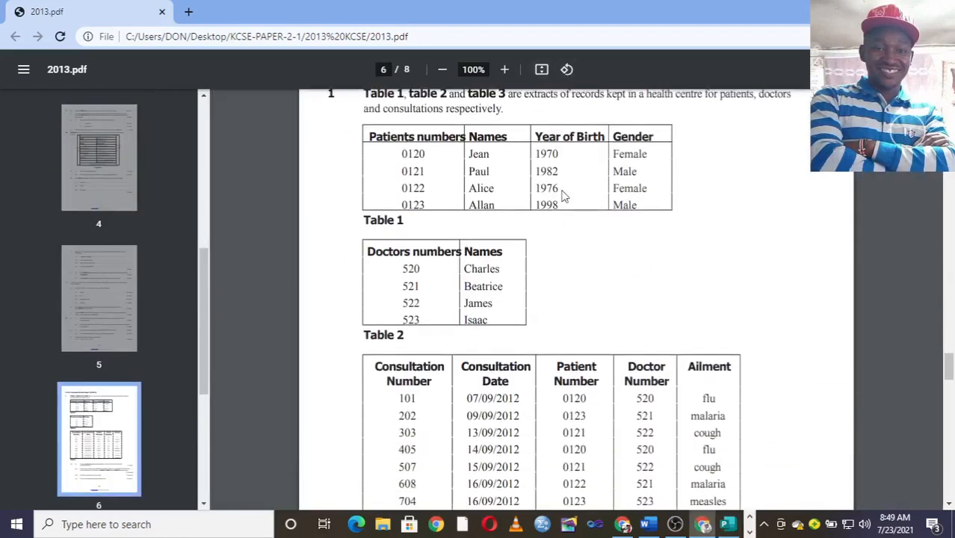
- Examine question 1 on pages 6 and 7, covering tables 1 to 3, the database name PATIENTSINFO and tasks (a) to (d)
{"action": "scroll", "coordinate": [564, 194], "scroll_direction": "up", "scroll_amount": 1}
{"action": "scroll", "coordinate": [565, 196], "scroll_direction": "up", "scroll_amount": 1}
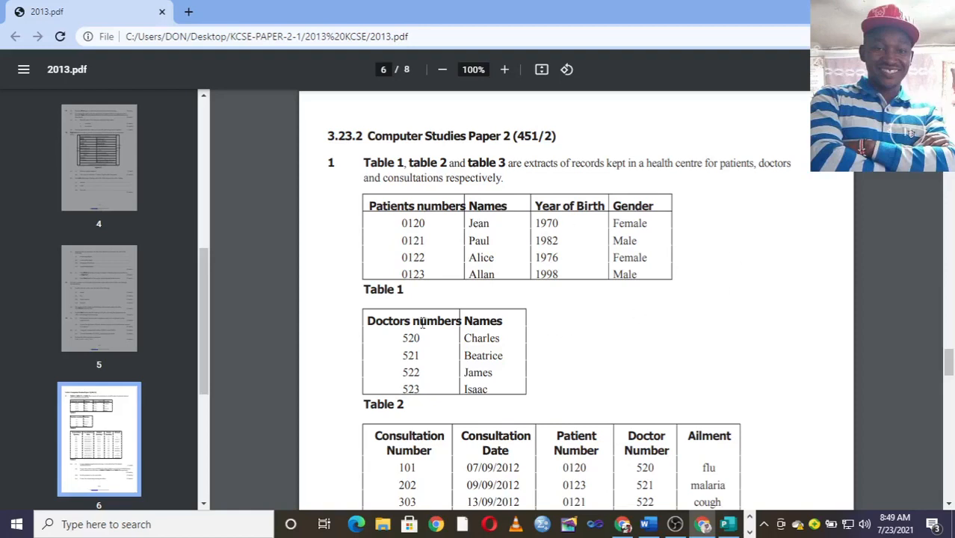
{"action": "scroll", "coordinate": [423, 403], "scroll_direction": "down", "scroll_amount": 3}
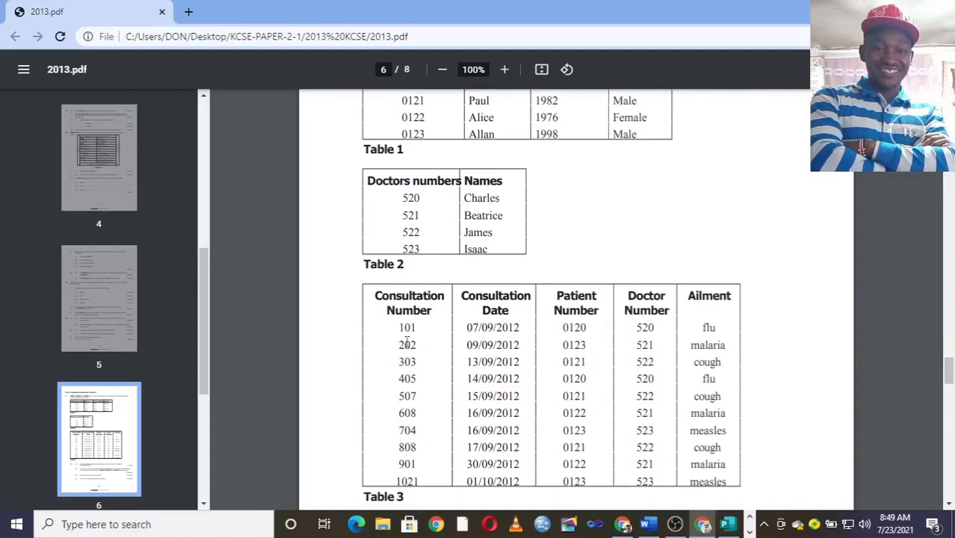
{"action": "scroll", "coordinate": [568, 389], "scroll_direction": "down", "scroll_amount": 6}
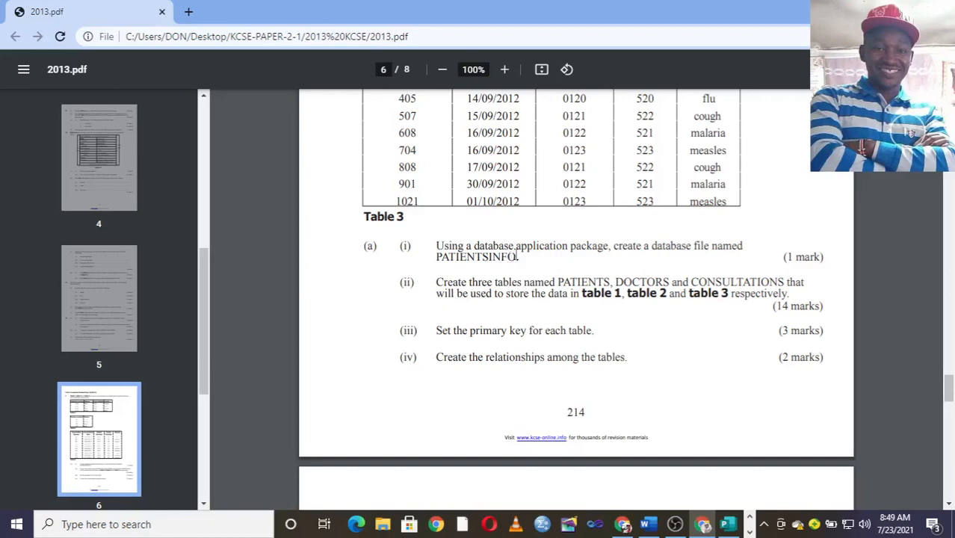
{"action": "left_click_drag", "start_coordinate": [502, 257], "coordinate": [434, 257]}
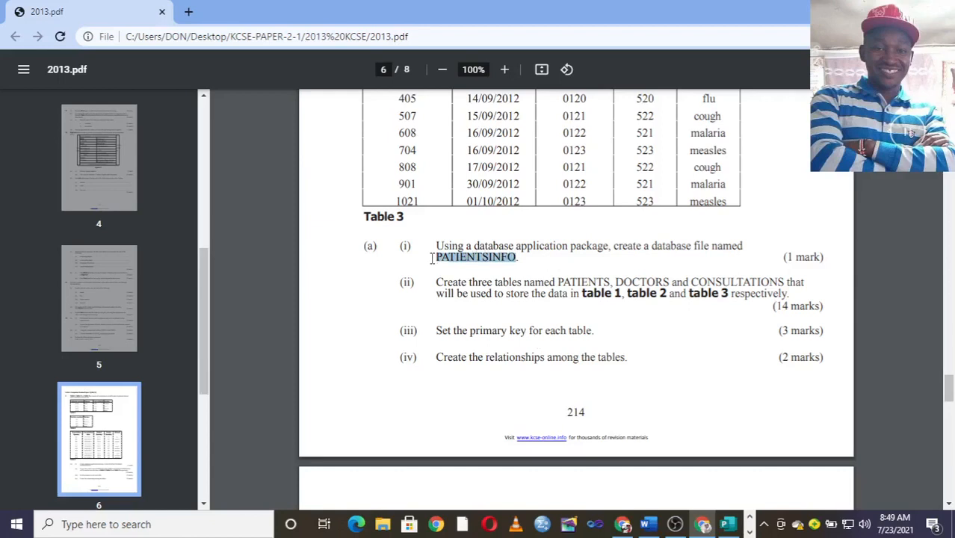
{"action": "right_click", "coordinate": [515, 526]}
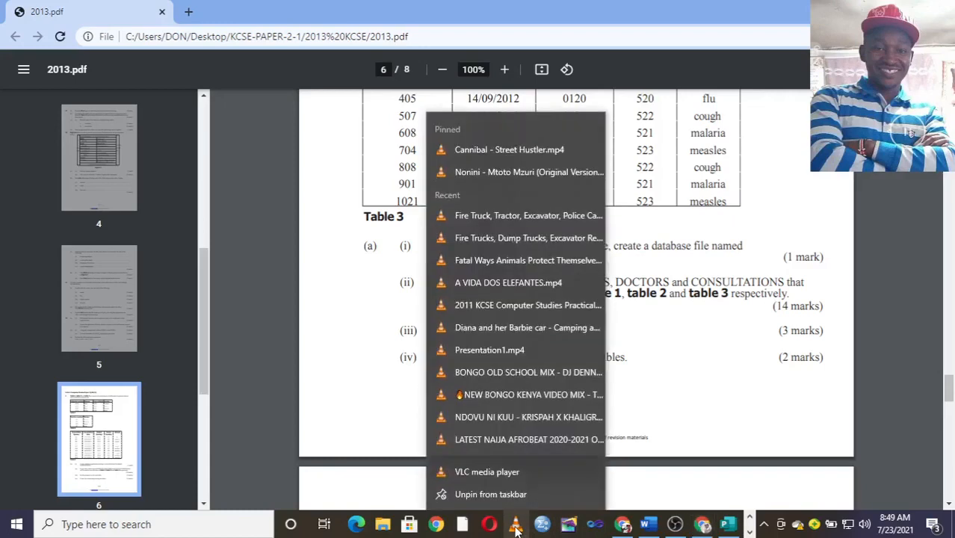
{"action": "left_click", "coordinate": [508, 505]}
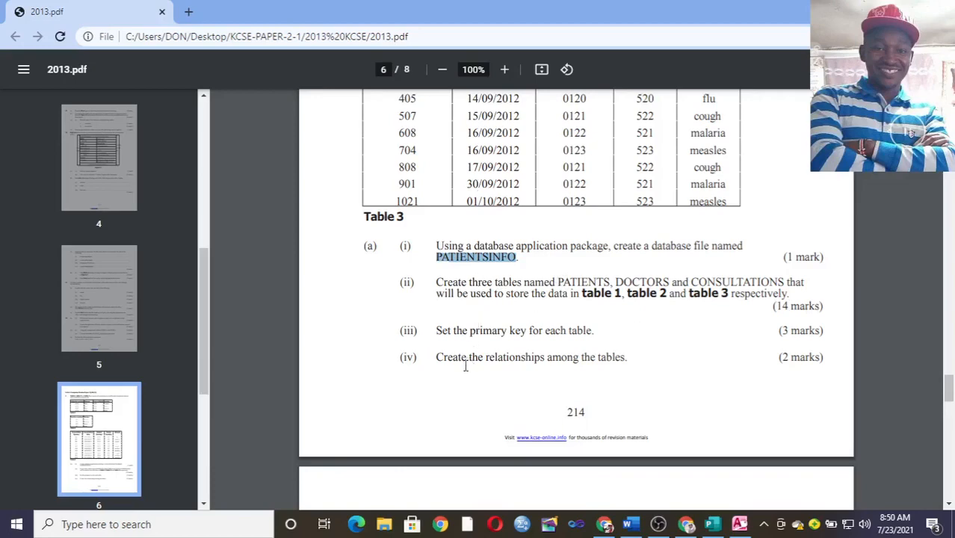
{"action": "scroll", "coordinate": [526, 315], "scroll_direction": "down", "scroll_amount": 2}
{"action": "scroll", "coordinate": [526, 316], "scroll_direction": "down", "scroll_amount": 2}
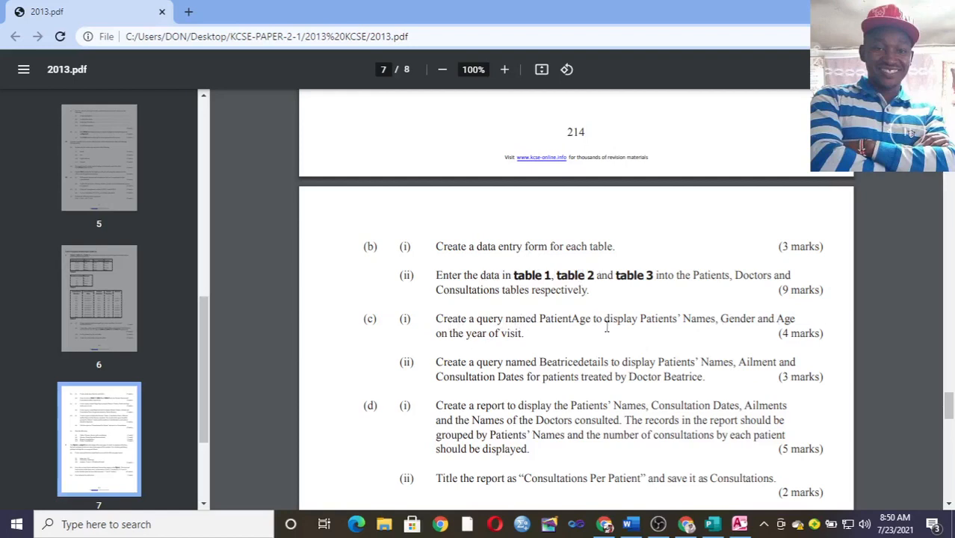
- Switch to the PATIENTSINFO database in Access and open Table 1 in Design view
{"action": "left_click", "coordinate": [740, 524]}
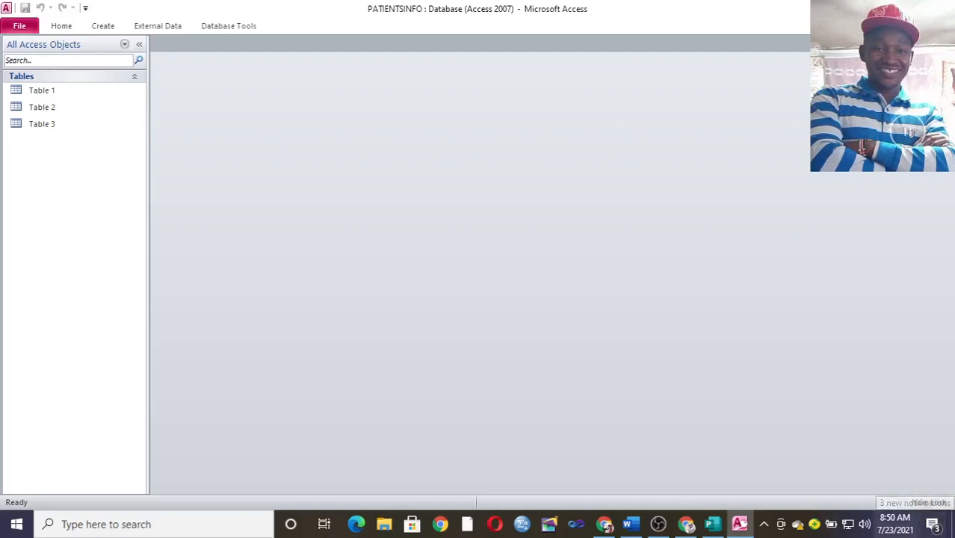
{"action": "left_click", "coordinate": [37, 90]}
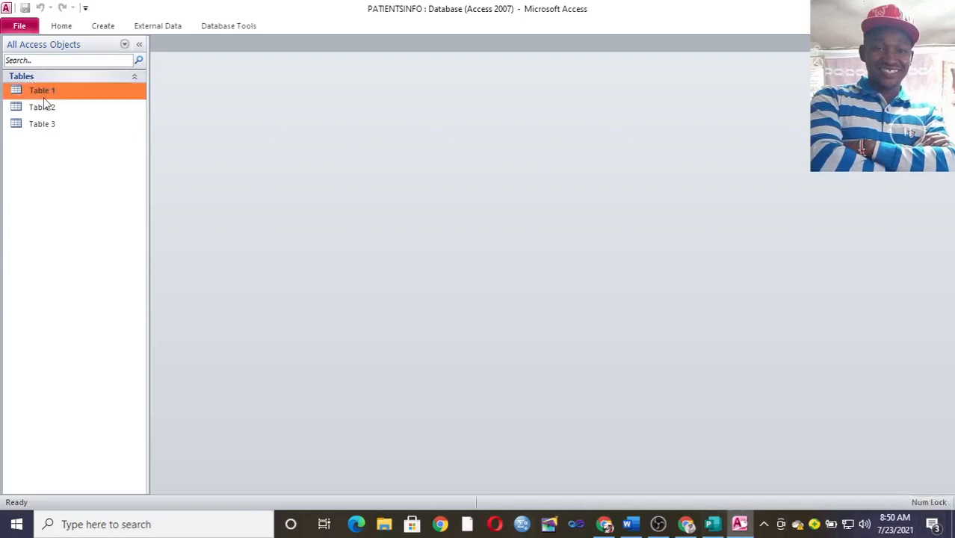
{"action": "right_click", "coordinate": [44, 96]}
{"action": "left_click", "coordinate": [78, 122]}
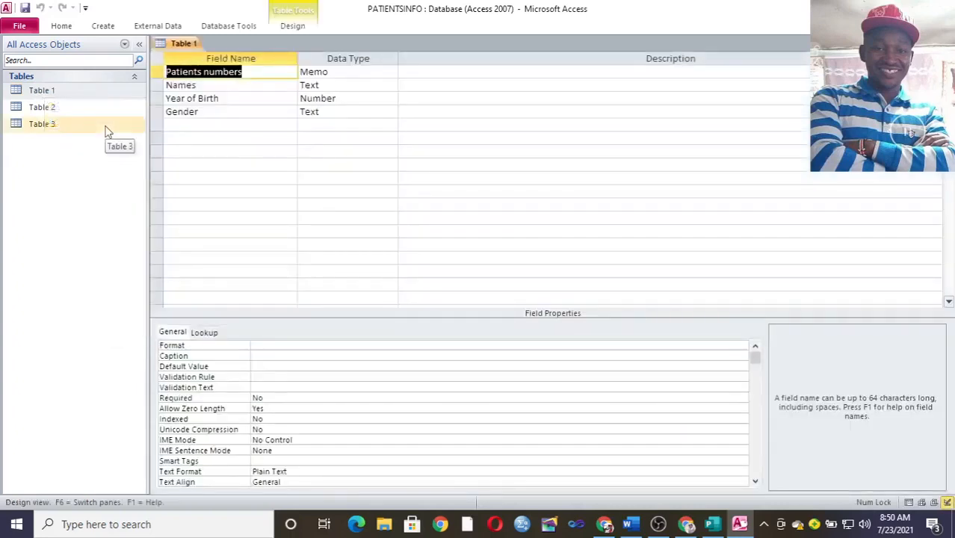
- Set the data type of Table 1's Patients numbers field to Number
{"action": "right_click", "coordinate": [213, 77]}
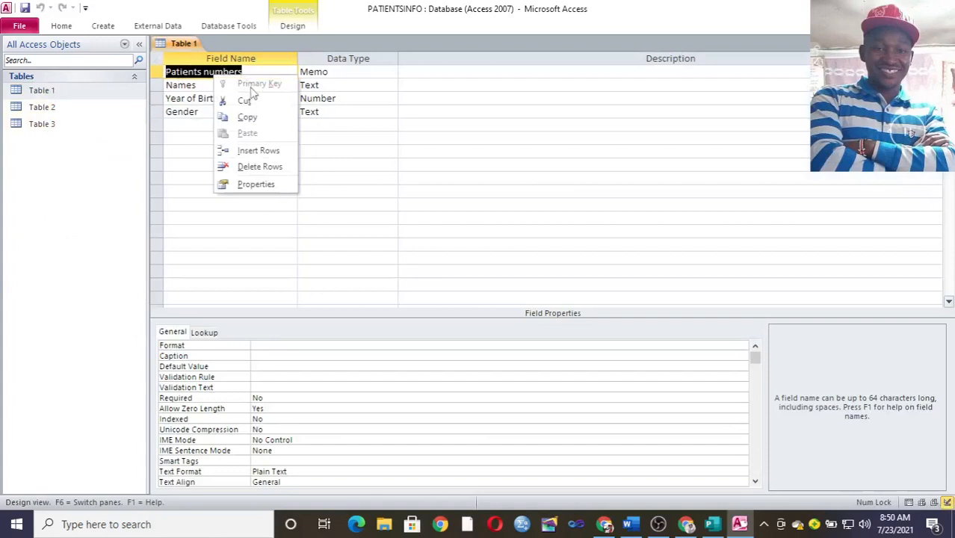
{"action": "left_click", "coordinate": [376, 84]}
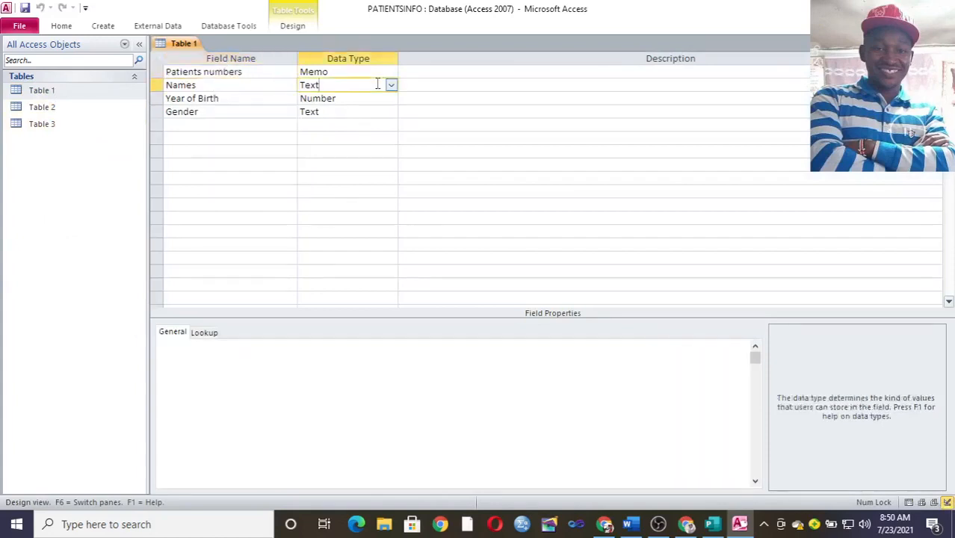
{"action": "left_click", "coordinate": [334, 71]}
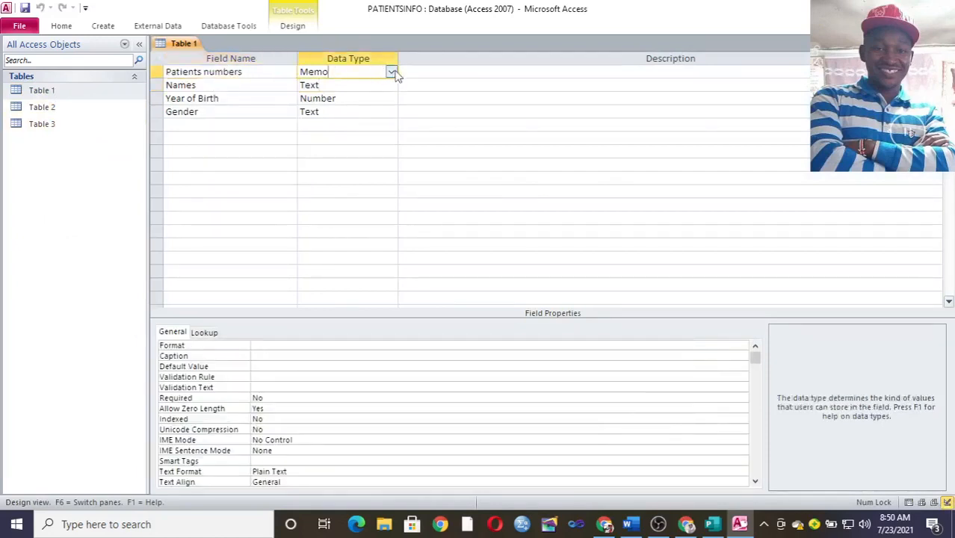
{"action": "left_click", "coordinate": [391, 72]}
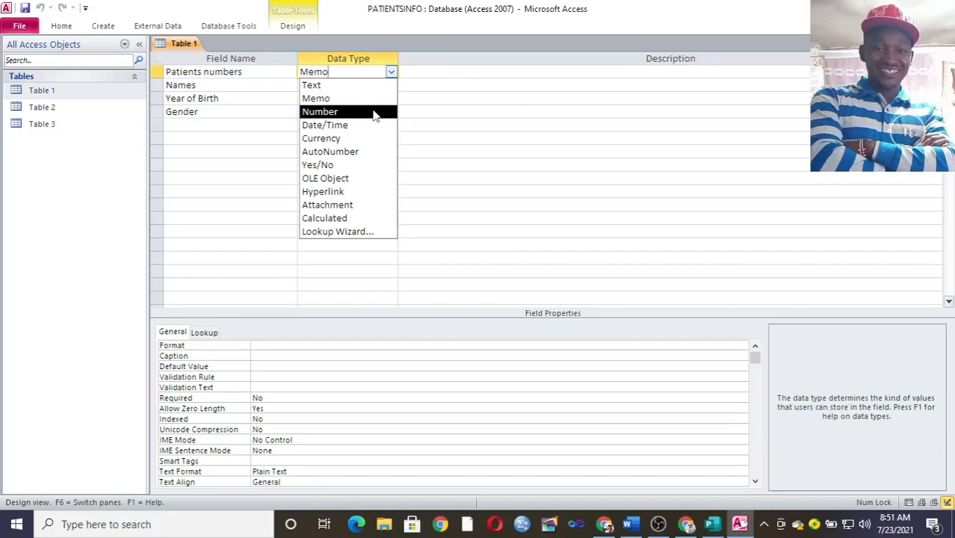
{"action": "left_click", "coordinate": [375, 114]}
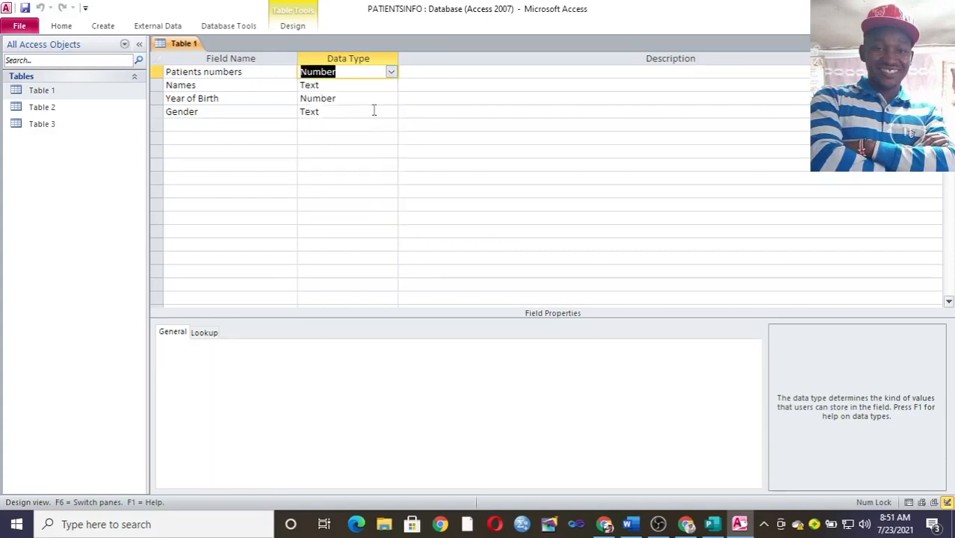
- Set Patients numbers as the primary key and save Table 1's design, accepting possible data loss
{"action": "right_click", "coordinate": [272, 71]}
{"action": "left_click", "coordinate": [314, 76]}
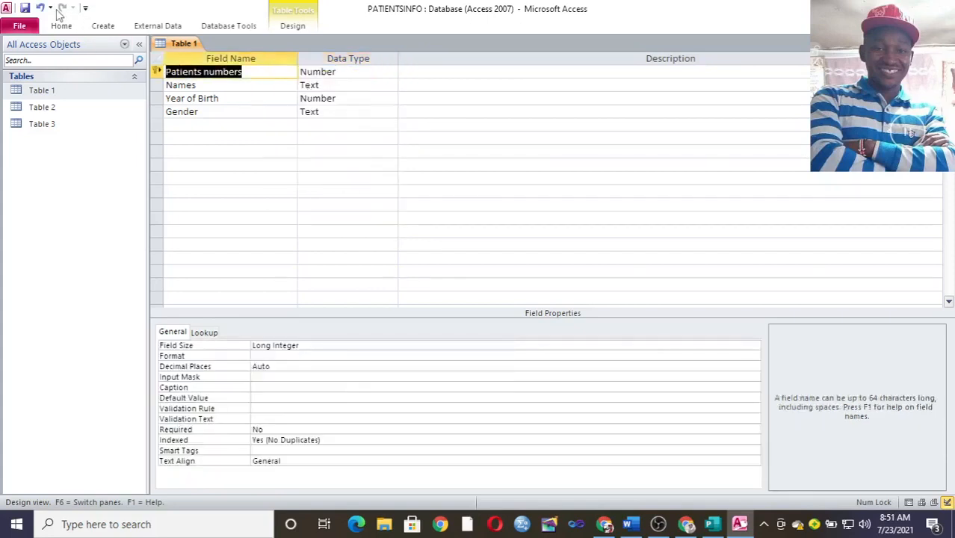
{"action": "left_click", "coordinate": [25, 9]}
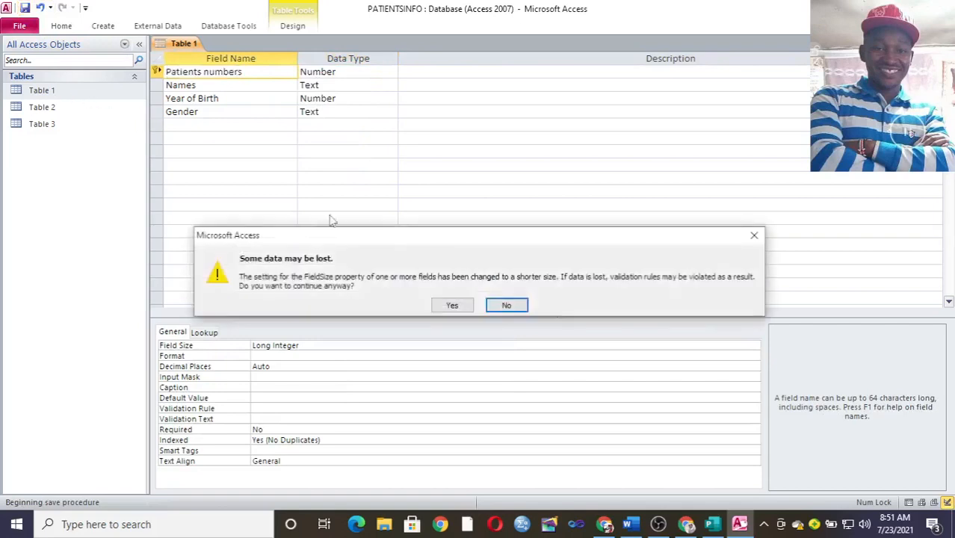
{"action": "left_click", "coordinate": [451, 311]}
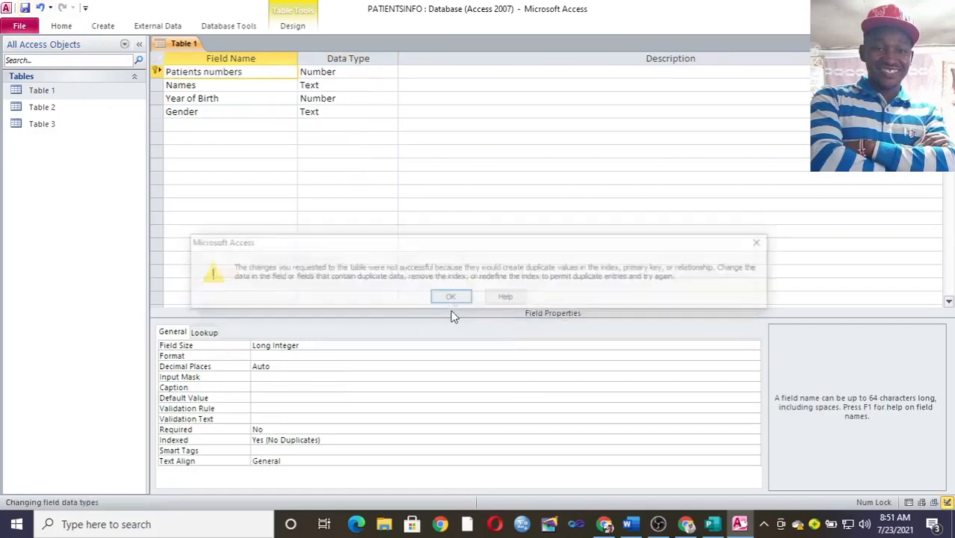
{"action": "left_click", "coordinate": [451, 297]}
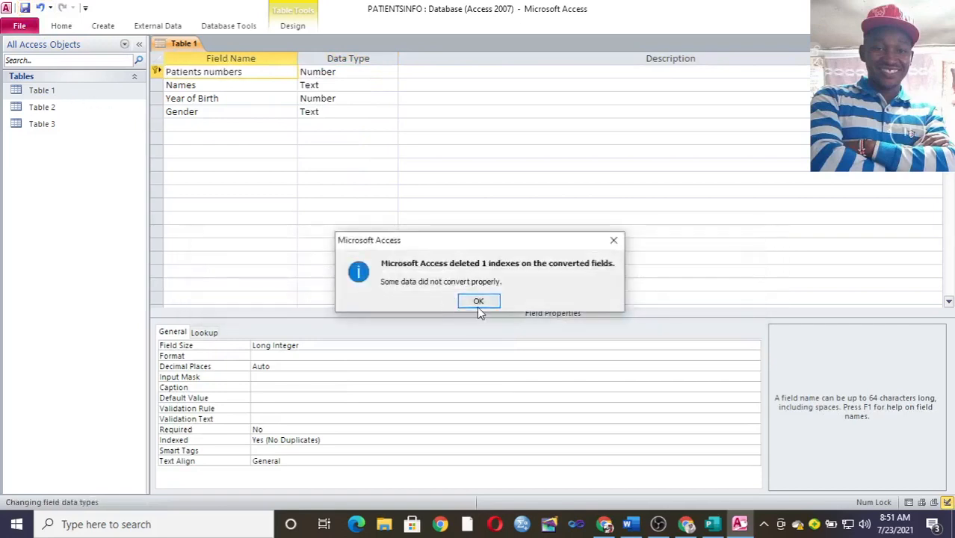
{"action": "left_click", "coordinate": [476, 307]}
{"action": "left_click", "coordinate": [464, 297]}
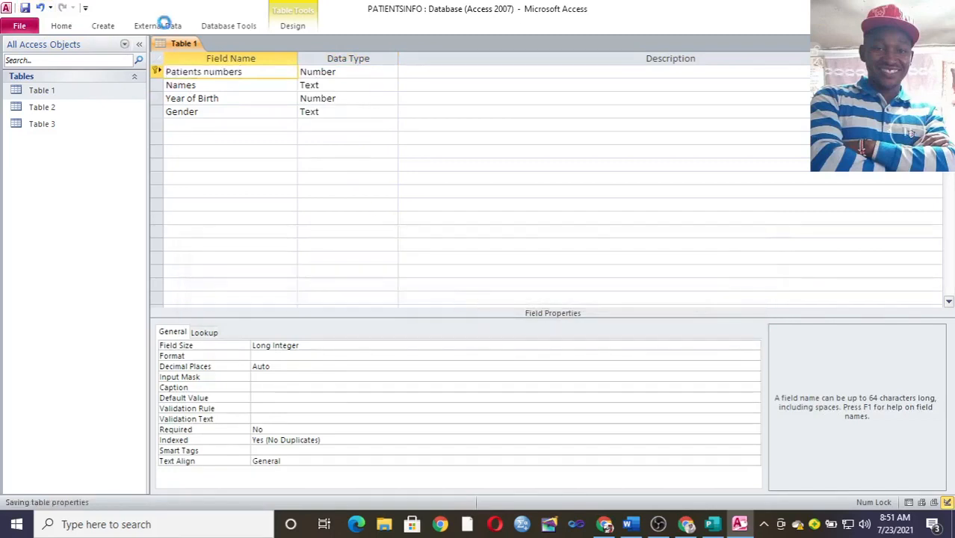
{"action": "left_click", "coordinate": [479, 311]}
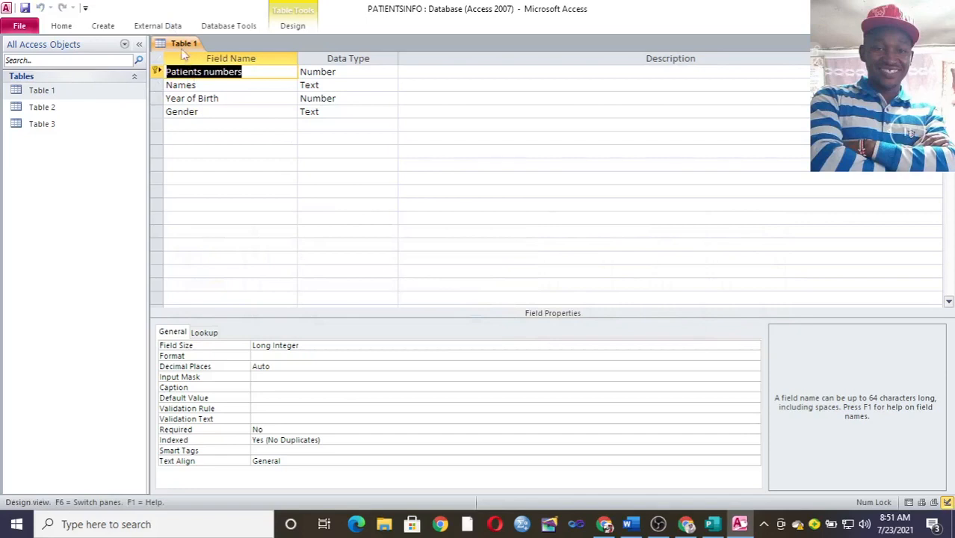
- Try to close Table 1 with its design changes saved, and remove the primary key from Patients numbers
{"action": "left_click", "coordinate": [224, 67]}
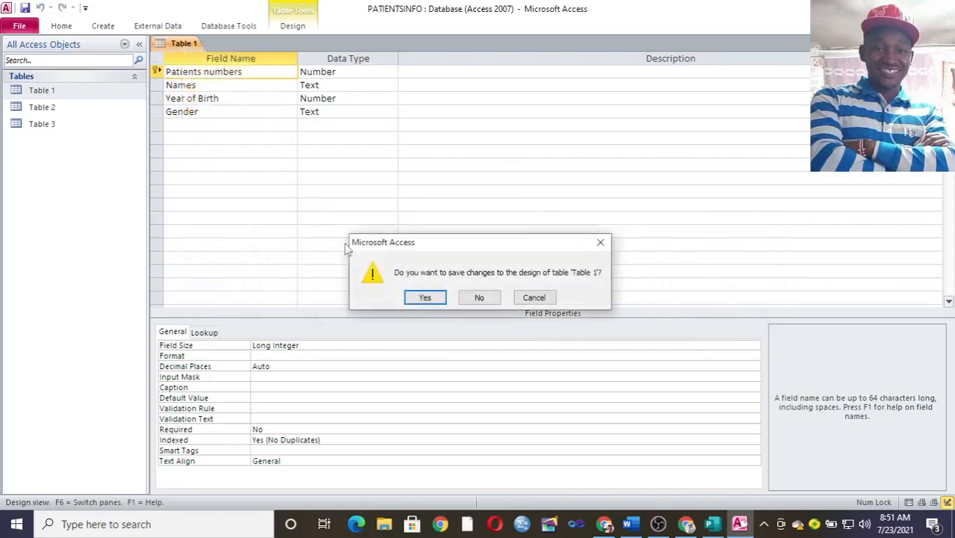
{"action": "left_click", "coordinate": [437, 298]}
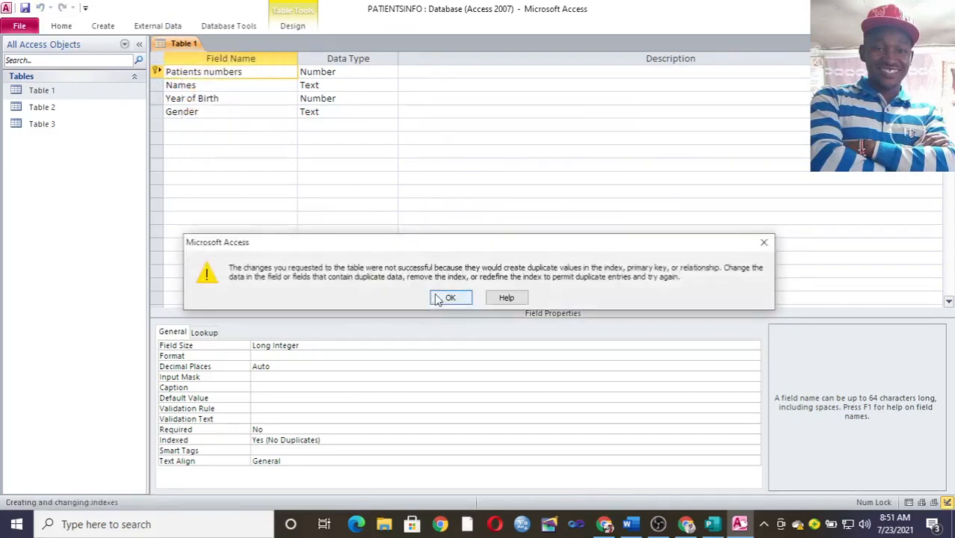
{"action": "left_click", "coordinate": [764, 242]}
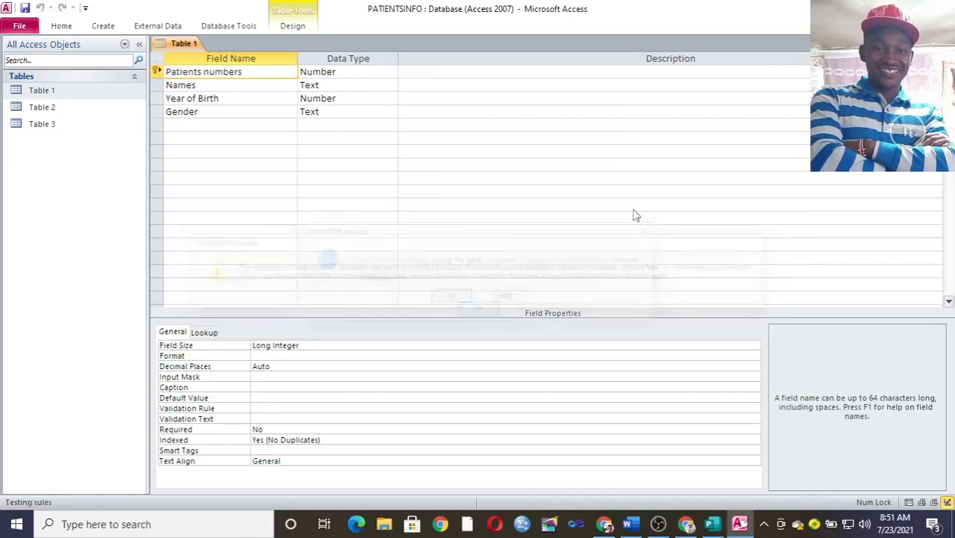
{"action": "left_click", "coordinate": [479, 311]}
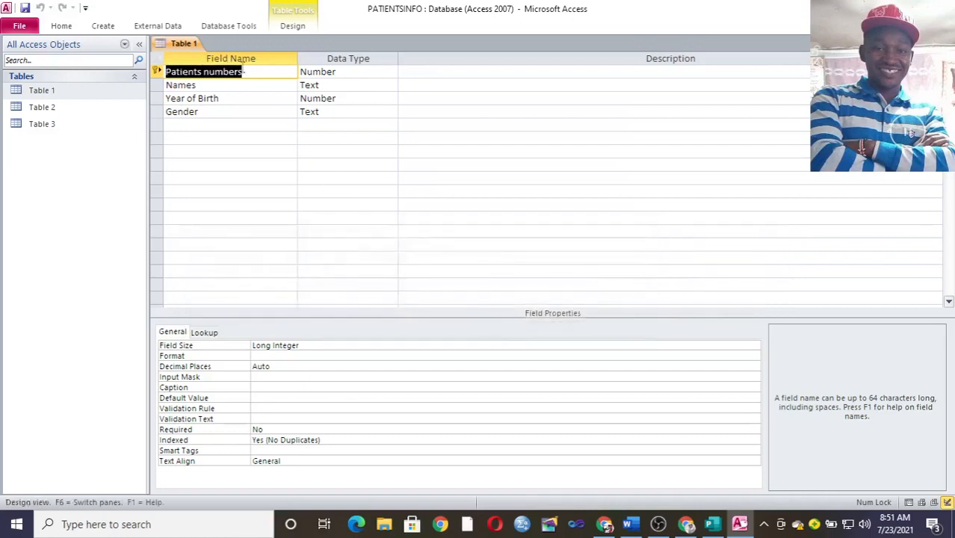
{"action": "right_click", "coordinate": [241, 68]}
{"action": "left_click", "coordinate": [288, 73]}
- Set Doctors numbers as the primary key of Table 2 in Design view, and save and close the table
{"action": "right_click", "coordinate": [53, 107]}
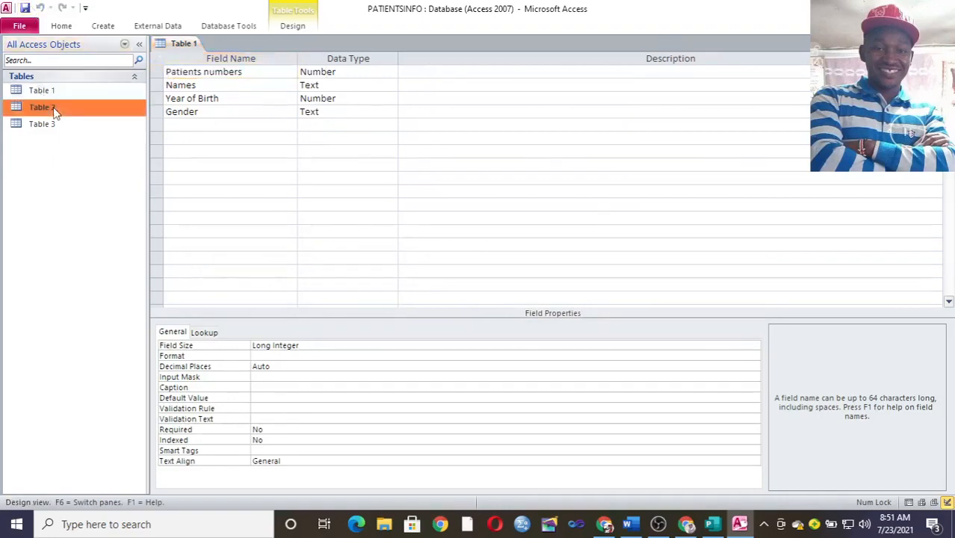
{"action": "left_click", "coordinate": [101, 131]}
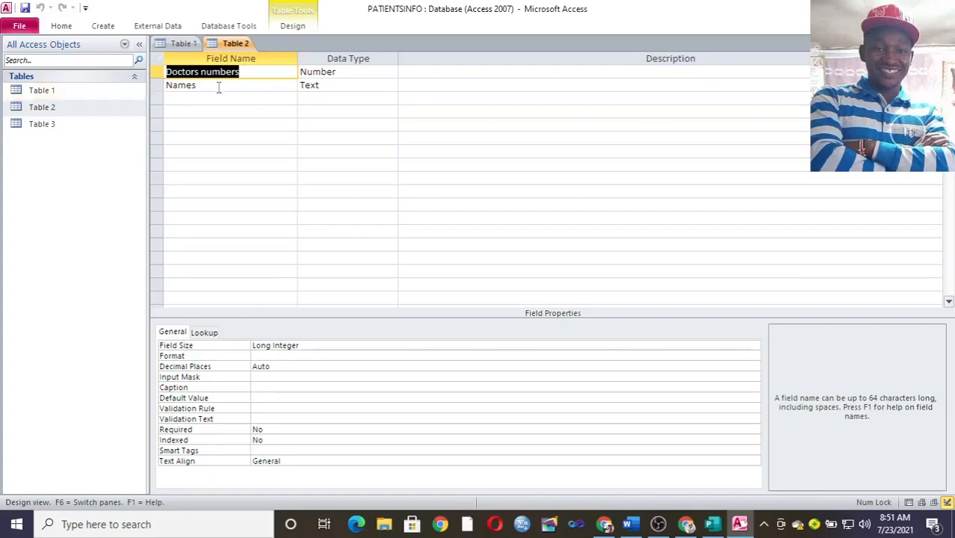
{"action": "right_click", "coordinate": [257, 73]}
{"action": "left_click", "coordinate": [294, 82]}
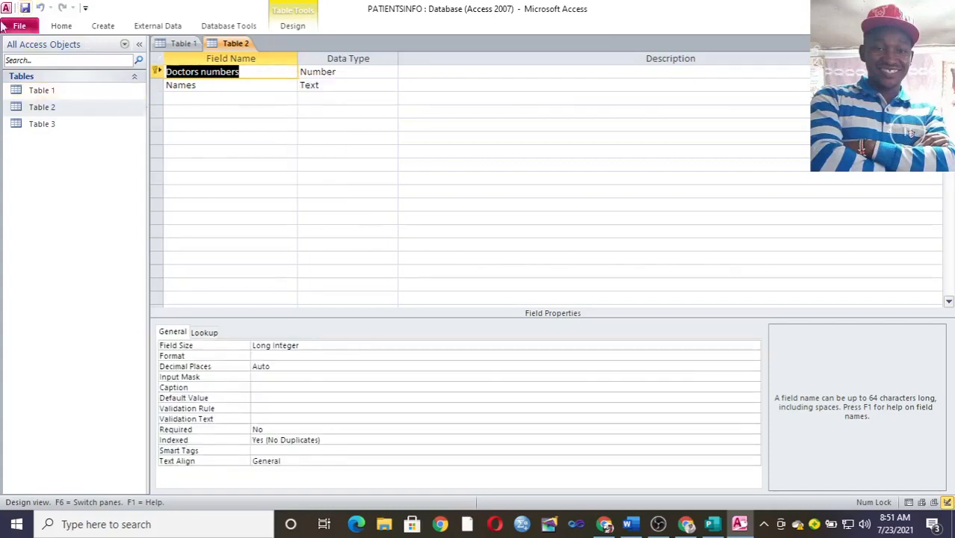
{"action": "key", "text": "ctrl+w"}
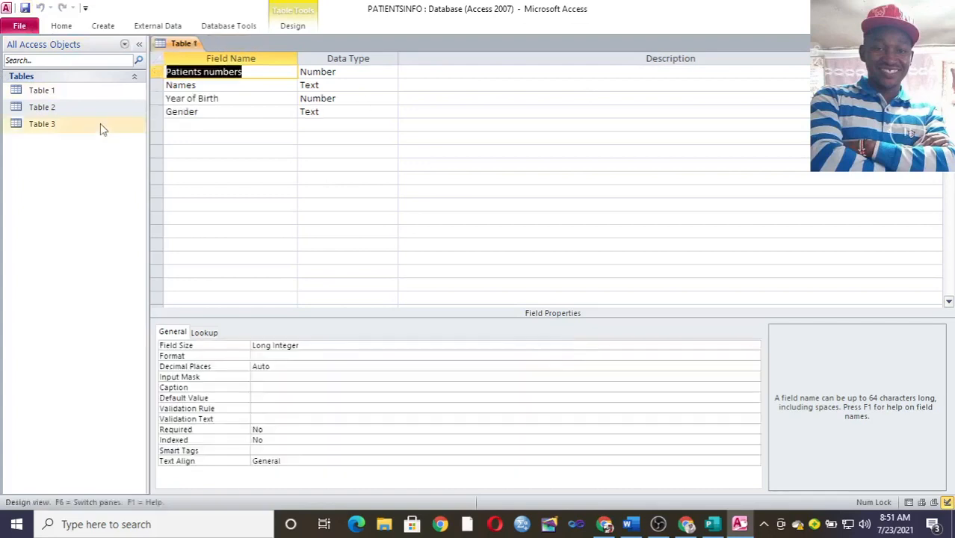
- Open Table 3 in Design view and set the Patient Number field's data type to Number
{"action": "left_click", "coordinate": [100, 124]}
{"action": "right_click", "coordinate": [100, 124]}
{"action": "left_click", "coordinate": [146, 149]}
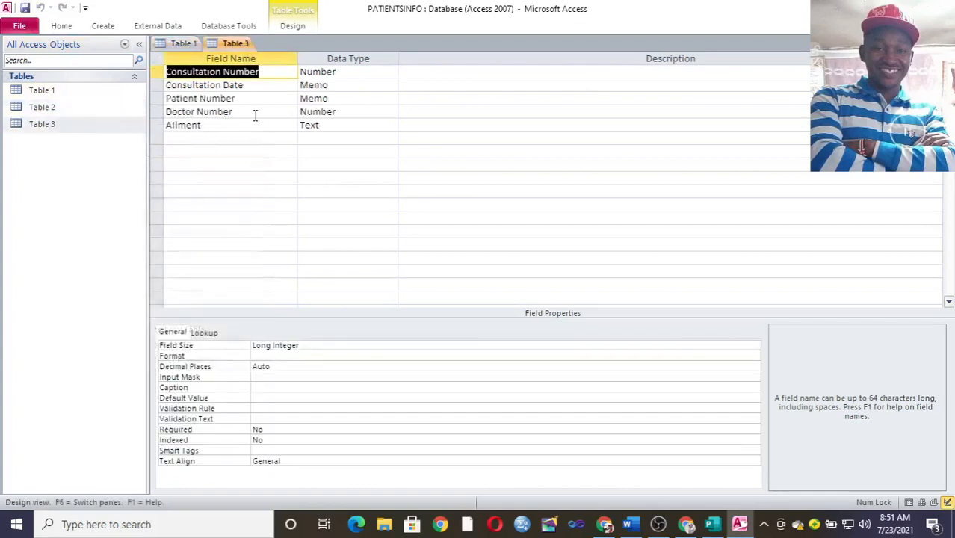
{"action": "left_click", "coordinate": [371, 98]}
{"action": "left_click", "coordinate": [412, 93]}
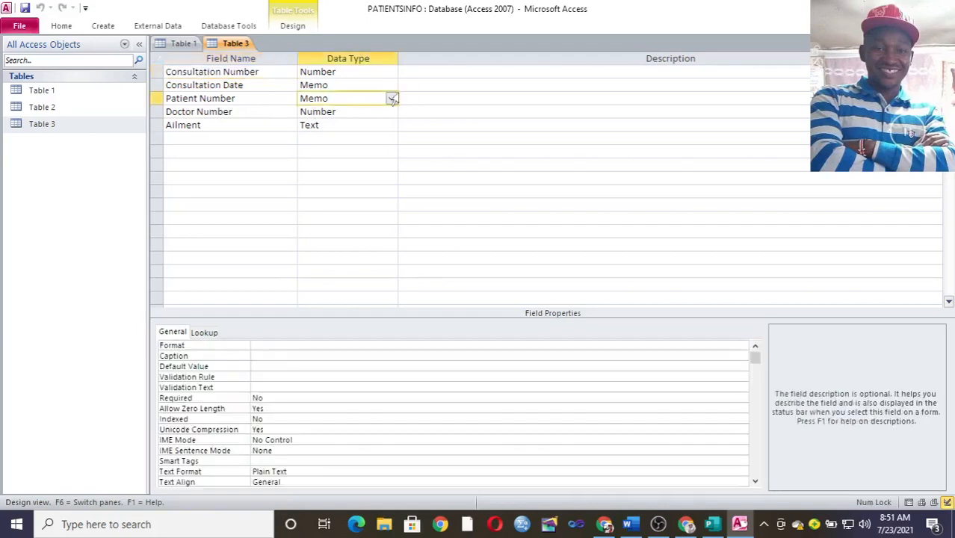
{"action": "left_click", "coordinate": [391, 98]}
{"action": "left_click", "coordinate": [349, 138]}
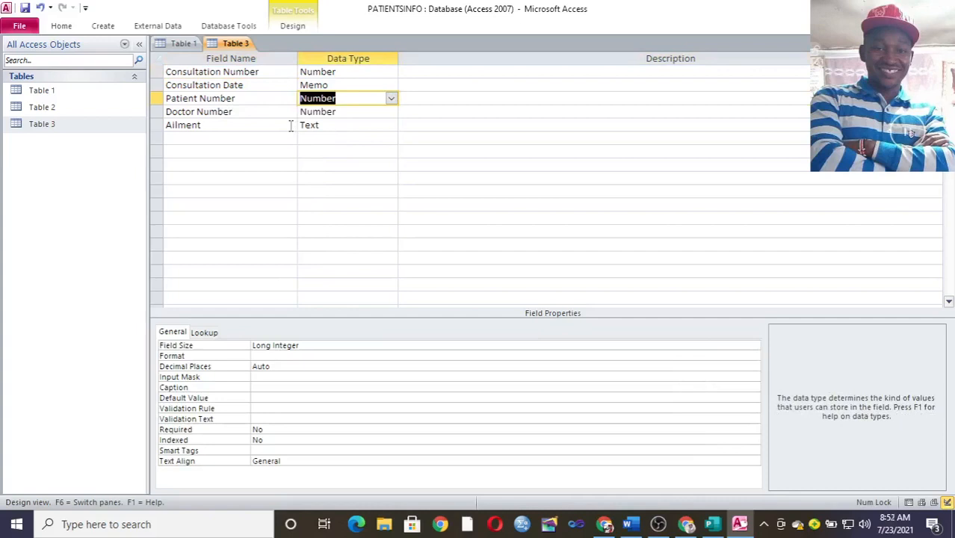
- Set Consultation Number as the primary key of Table 3 and save the design, accepting possible data loss
{"action": "right_click", "coordinate": [274, 71]}
{"action": "left_click", "coordinate": [286, 80]}
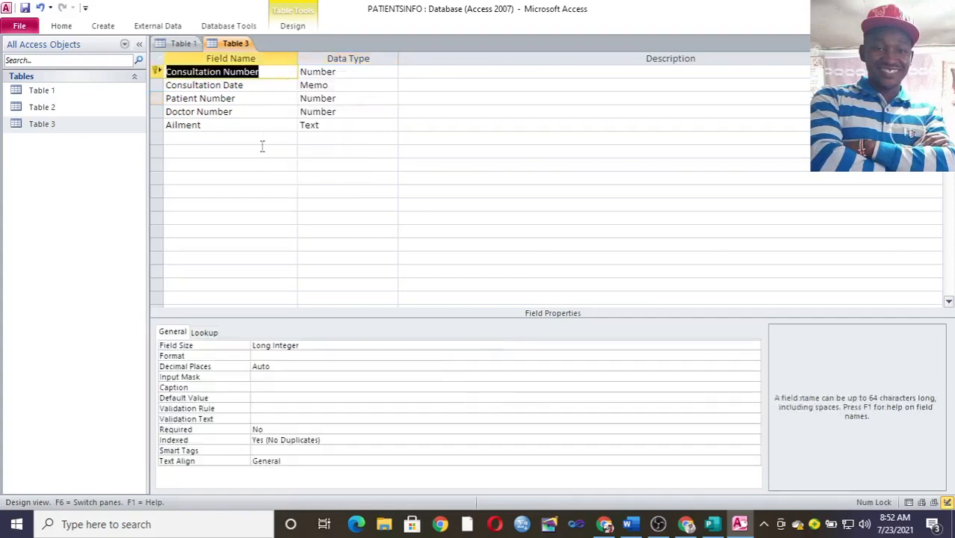
{"action": "left_click", "coordinate": [25, 7]}
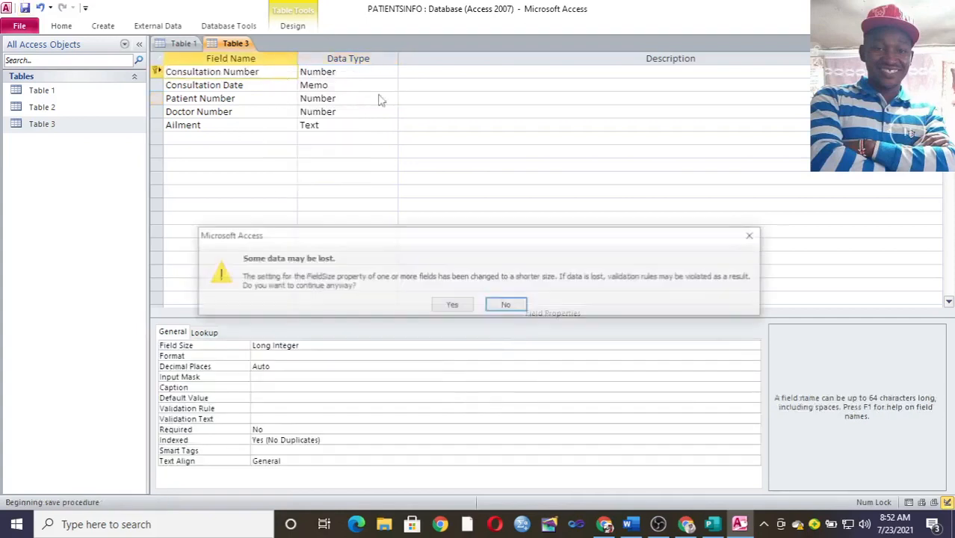
{"action": "left_click", "coordinate": [454, 305]}
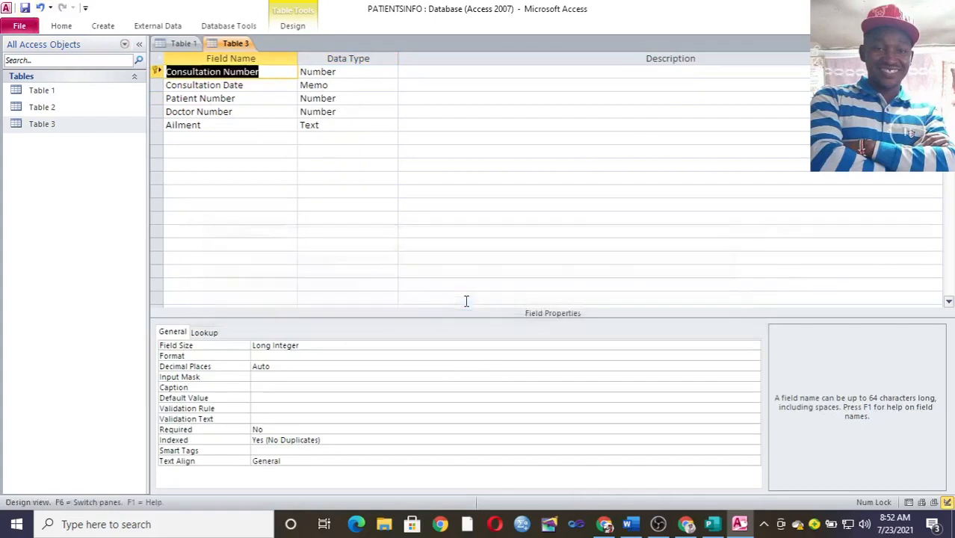
- Set the data type of Table 3's Consultation Date field to Date/Time
{"action": "left_click", "coordinate": [349, 85]}
{"action": "left_click", "coordinate": [391, 86]}
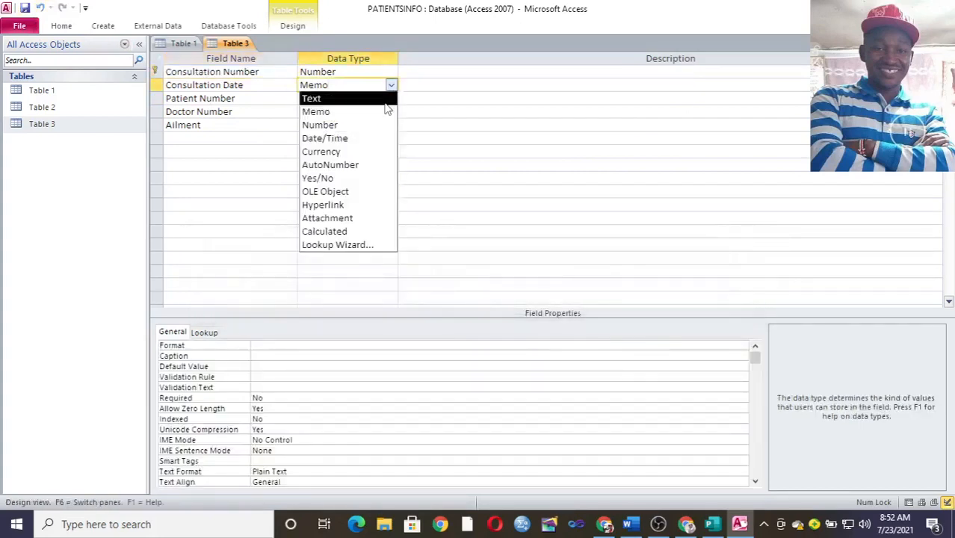
{"action": "left_click", "coordinate": [364, 138]}
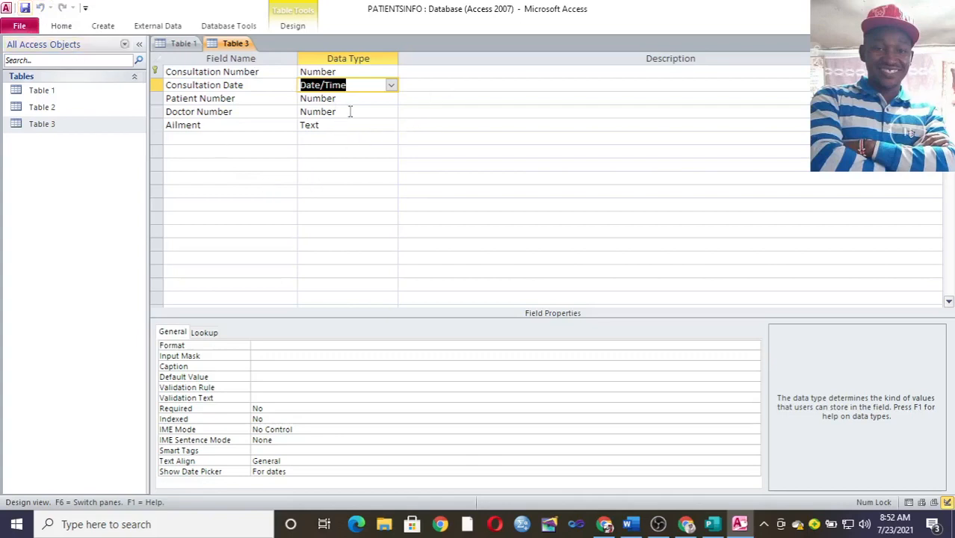
- Open Table 2 in Design view, check its fields and those of Table 1, and close all three open tables
{"action": "left_click", "coordinate": [76, 112]}
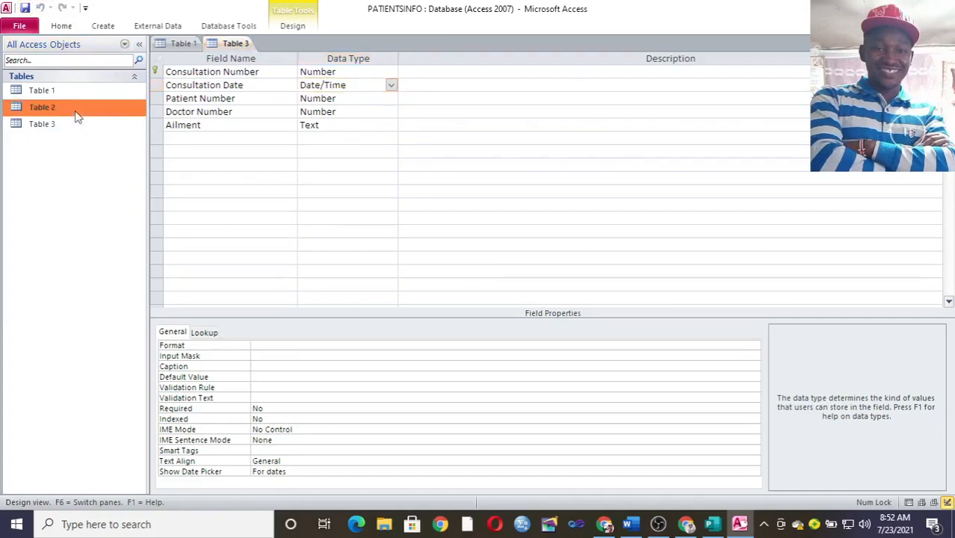
{"action": "double_click", "coordinate": [75, 116]}
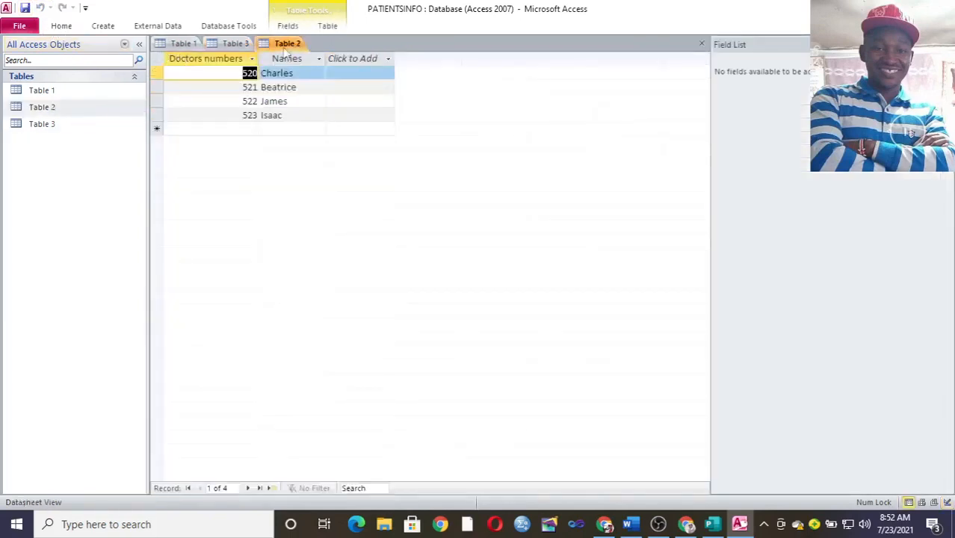
{"action": "right_click", "coordinate": [294, 47]}
{"action": "left_click", "coordinate": [327, 106]}
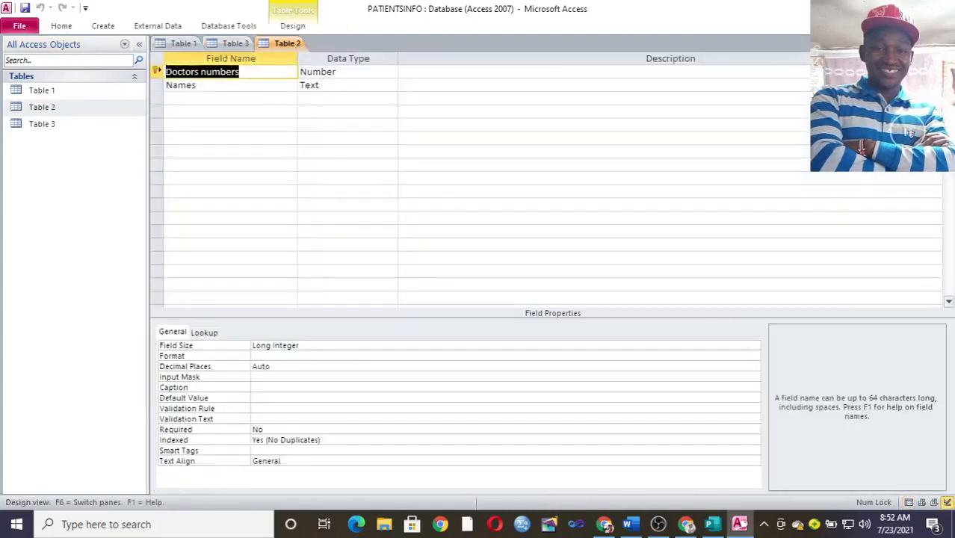
{"action": "left_click", "coordinate": [947, 43]}
{"action": "left_click", "coordinate": [179, 44]}
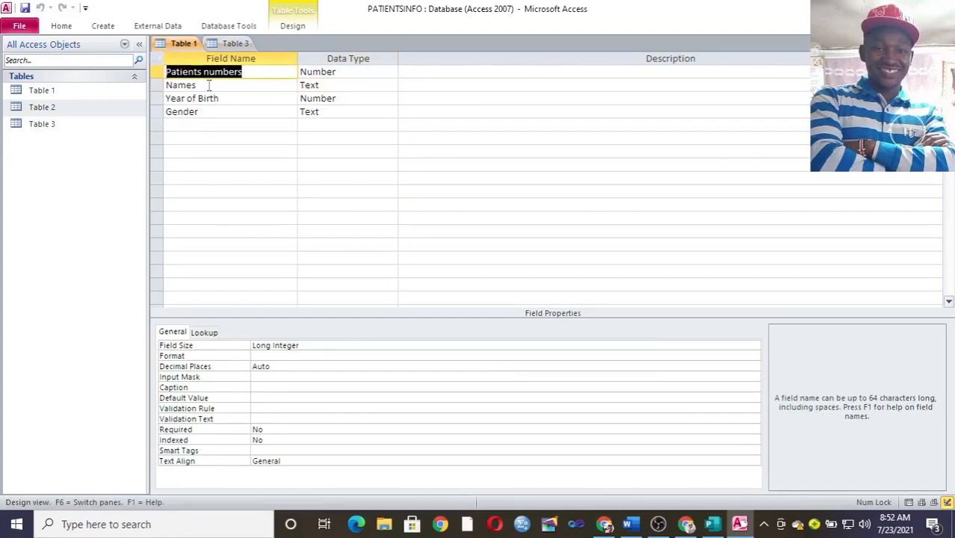
{"action": "left_click", "coordinate": [947, 43]}
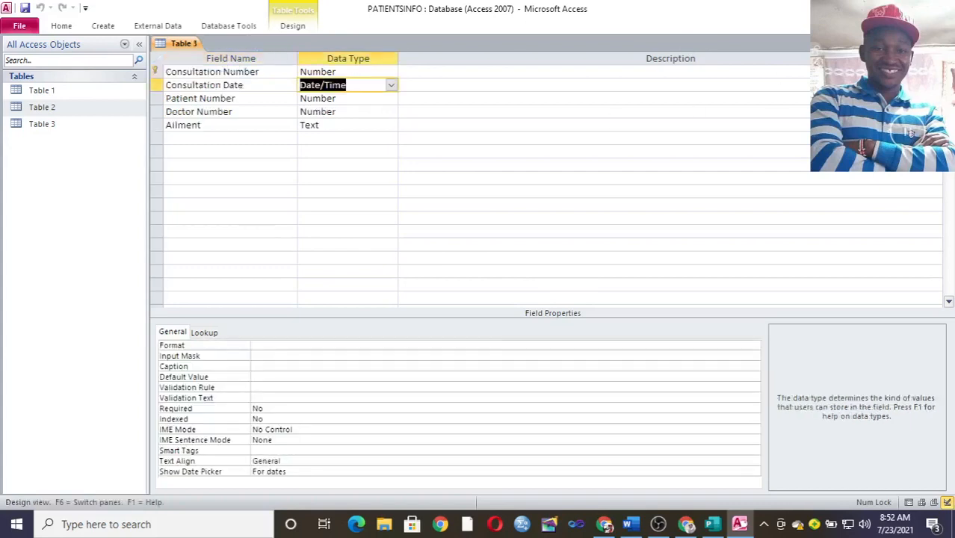
{"action": "left_click", "coordinate": [947, 44]}
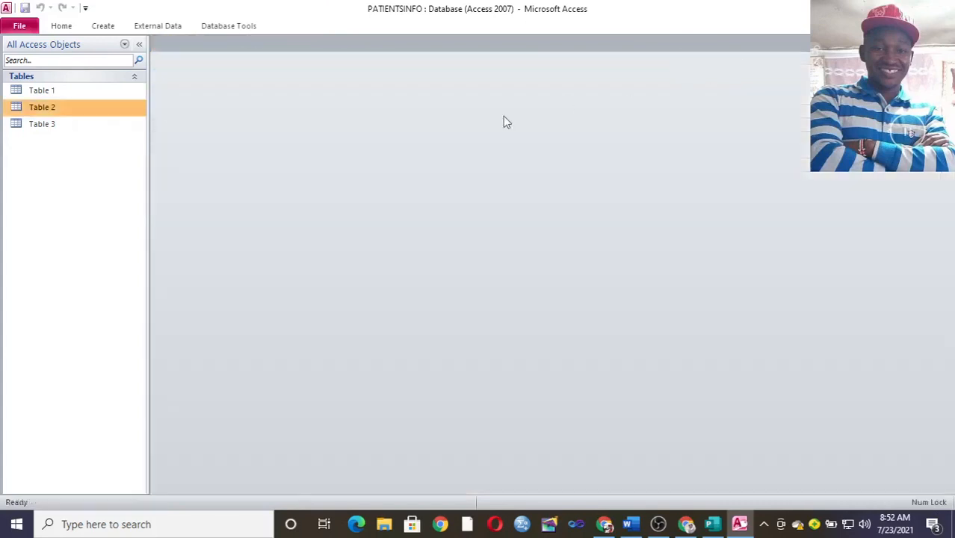
- Open the database's Relationships layout and remove the two MSysNavPane system tables from it
{"action": "left_click", "coordinate": [154, 27]}
{"action": "left_click", "coordinate": [113, 26]}
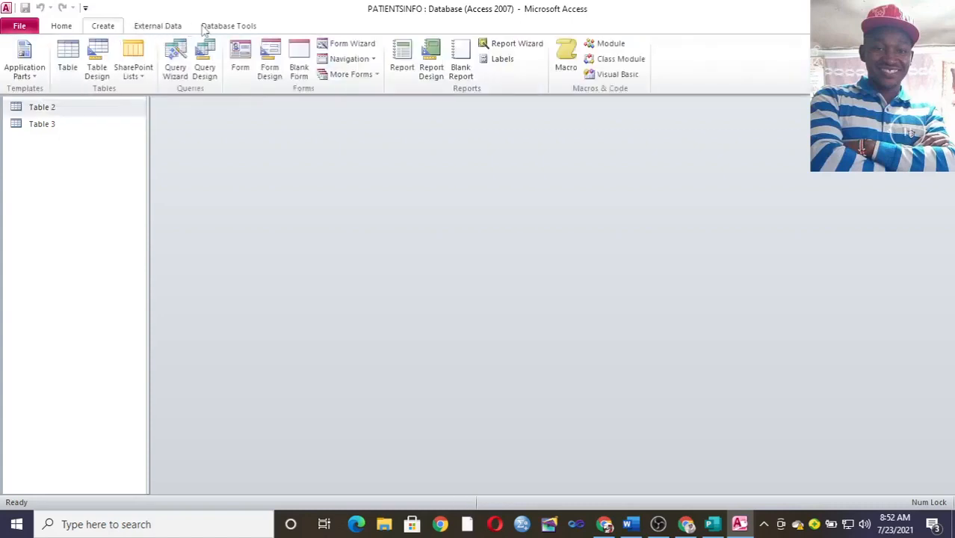
{"action": "left_click", "coordinate": [228, 25]}
{"action": "left_click", "coordinate": [164, 59]}
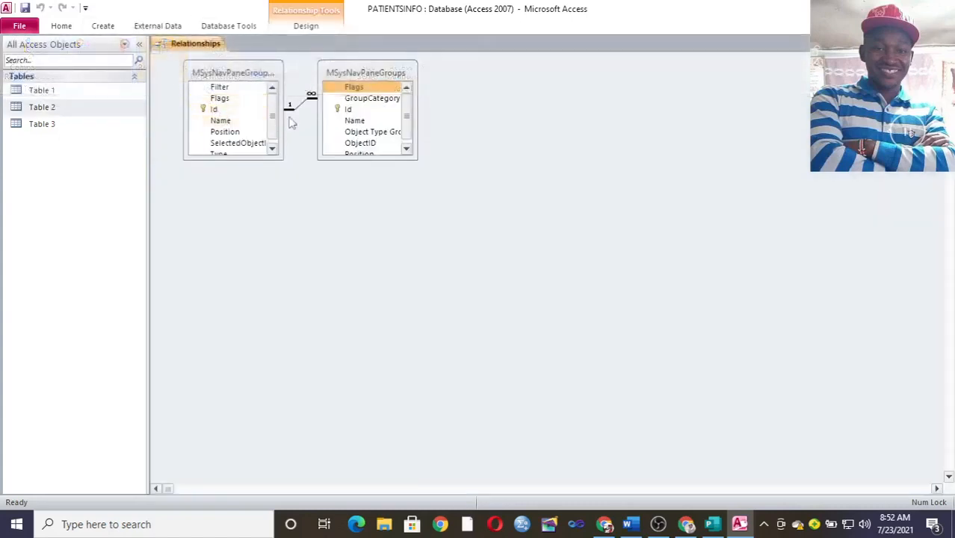
{"action": "left_click", "coordinate": [267, 77]}
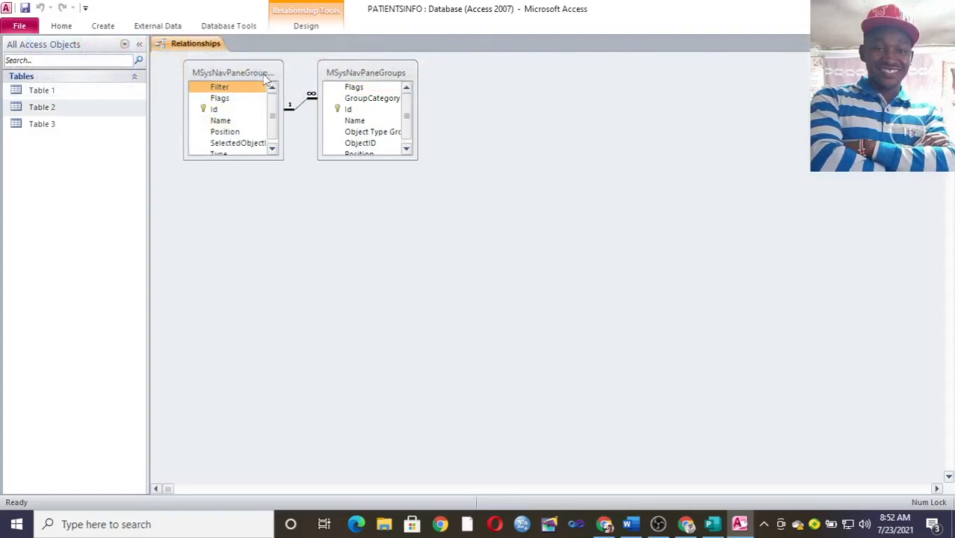
{"action": "key", "text": "Delete"}
{"action": "key", "text": "Delete"}
- Add Table 1, Table 2 and Table 3 to the Relationships layout
{"action": "right_click", "coordinate": [267, 120]}
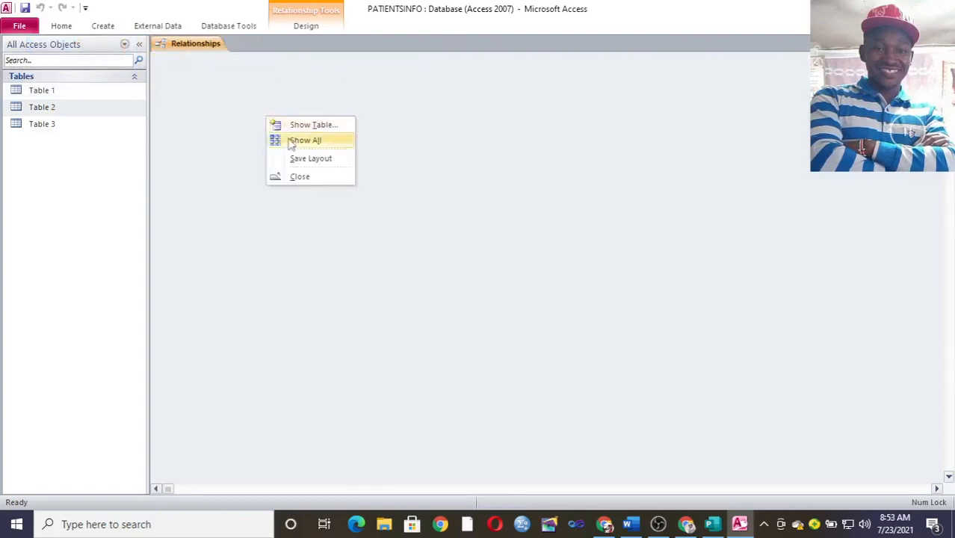
{"action": "left_click", "coordinate": [292, 125]}
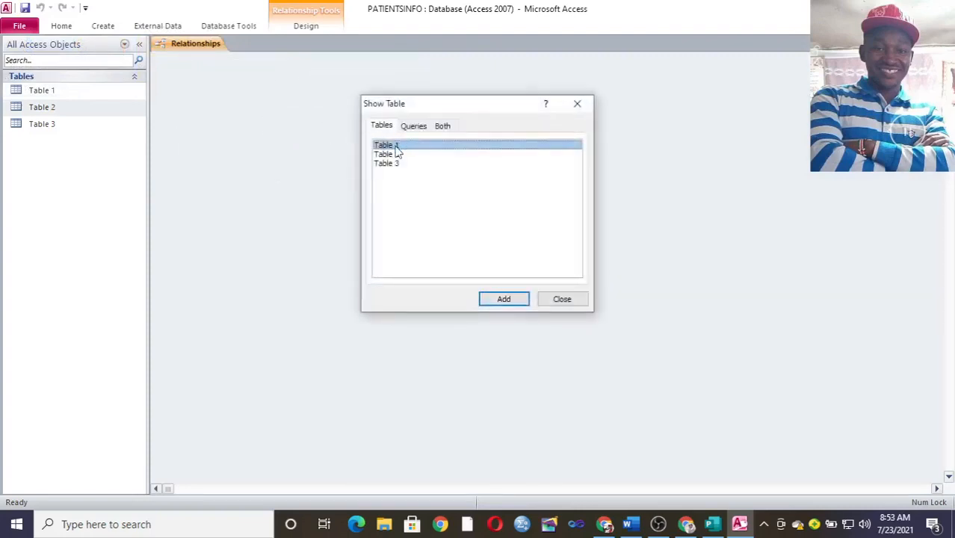
{"action": "double_click", "coordinate": [402, 146]}
{"action": "double_click", "coordinate": [396, 155]}
{"action": "double_click", "coordinate": [396, 164]}
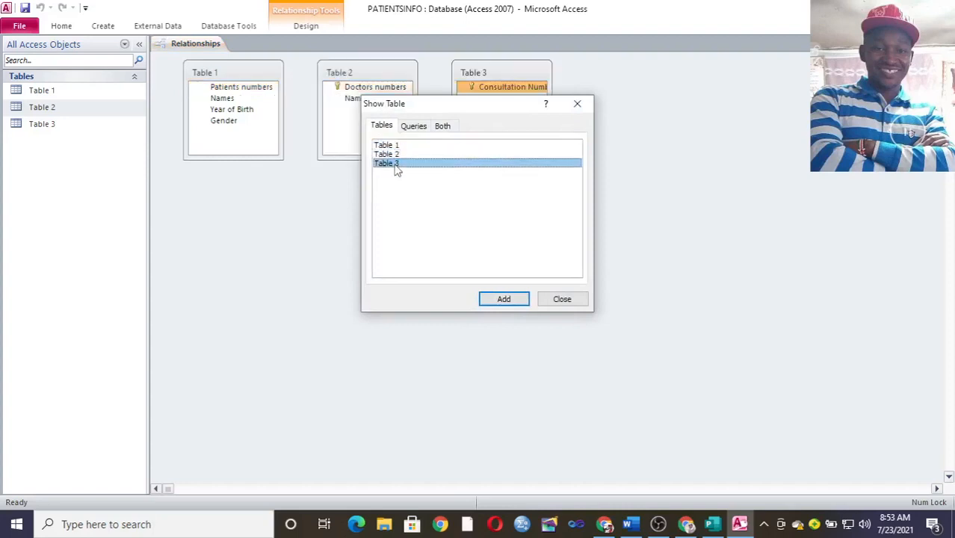
{"action": "left_click", "coordinate": [557, 299]}
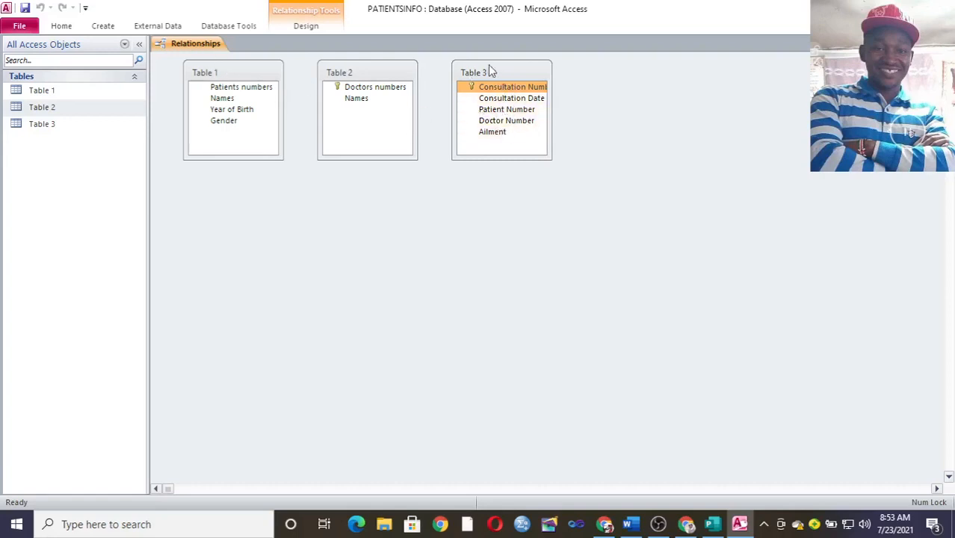
- Move Table 1 to the far side of Table 3 and try to relate Patient Number to Table 1's Patients numbers
{"action": "left_click", "coordinate": [230, 69]}
{"action": "left_click_drag", "start_coordinate": [230, 69], "coordinate": [676, 130]}
{"action": "left_click_drag", "start_coordinate": [522, 109], "coordinate": [689, 149]}
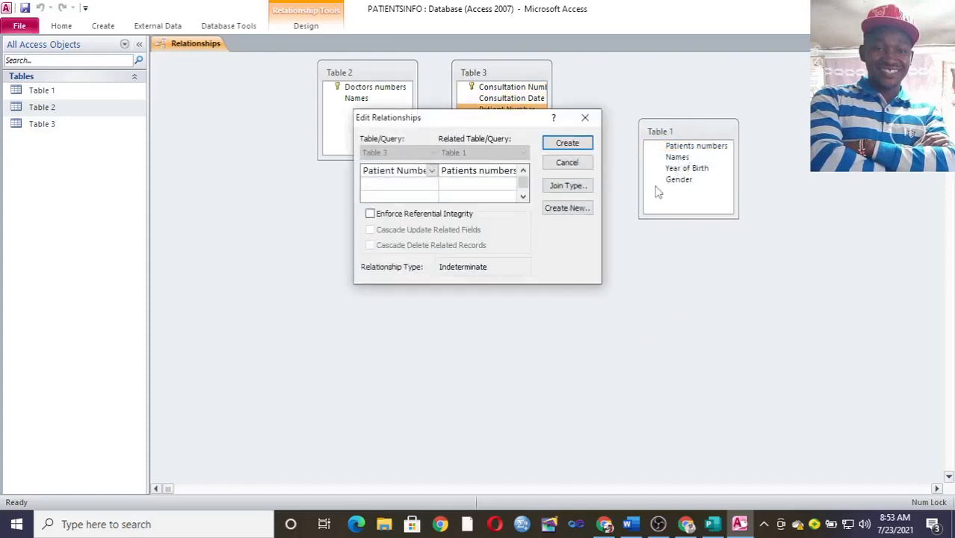
{"action": "left_click", "coordinate": [585, 118]}
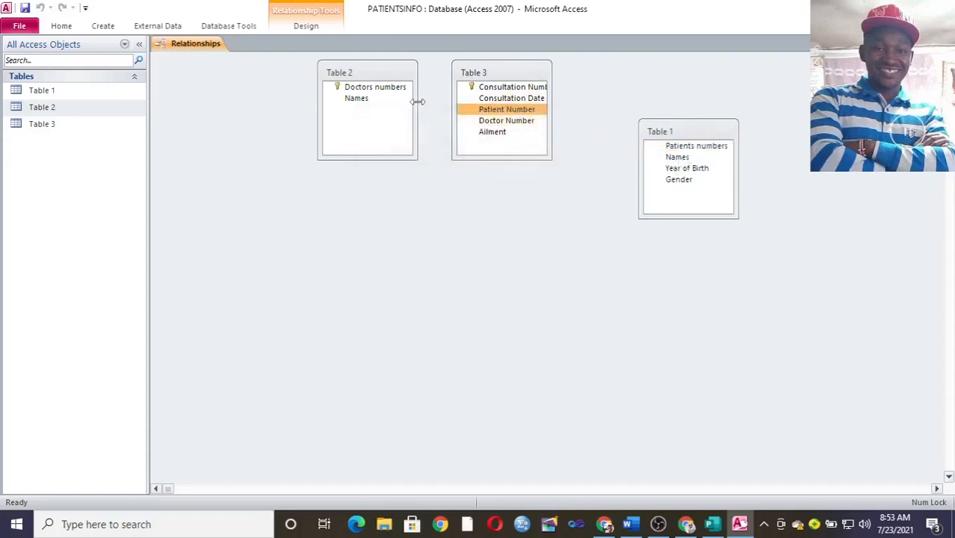
{"action": "left_click_drag", "start_coordinate": [386, 88], "coordinate": [513, 130]}
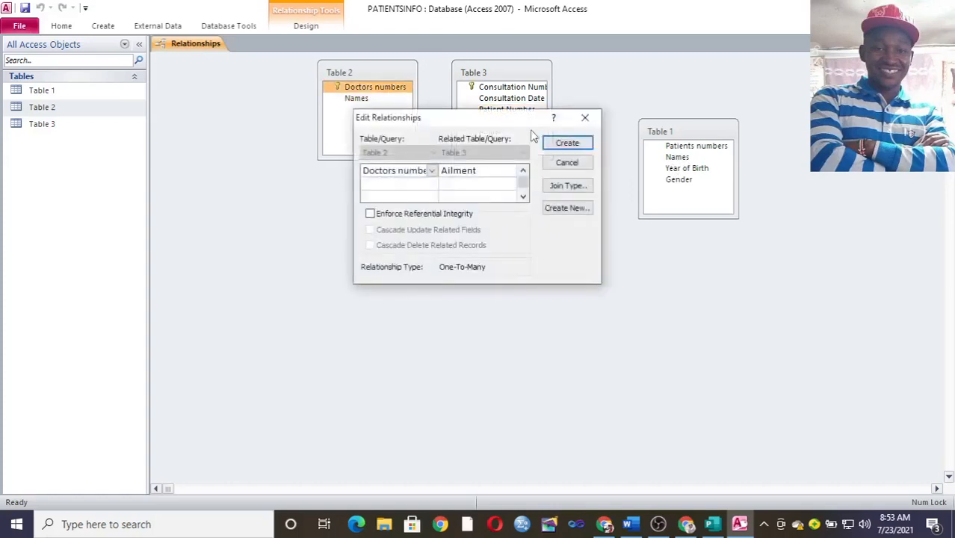
{"action": "left_click", "coordinate": [371, 214]}
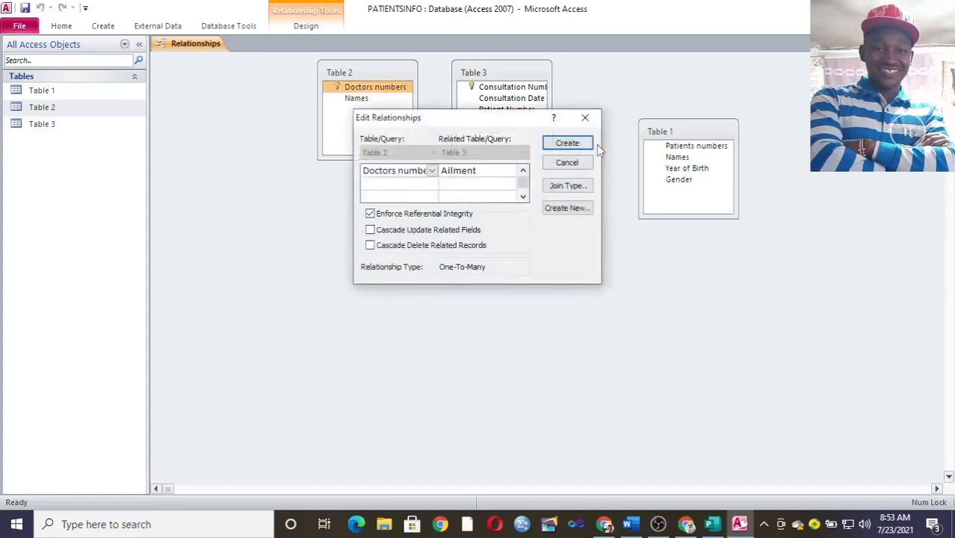
{"action": "left_click", "coordinate": [576, 143]}
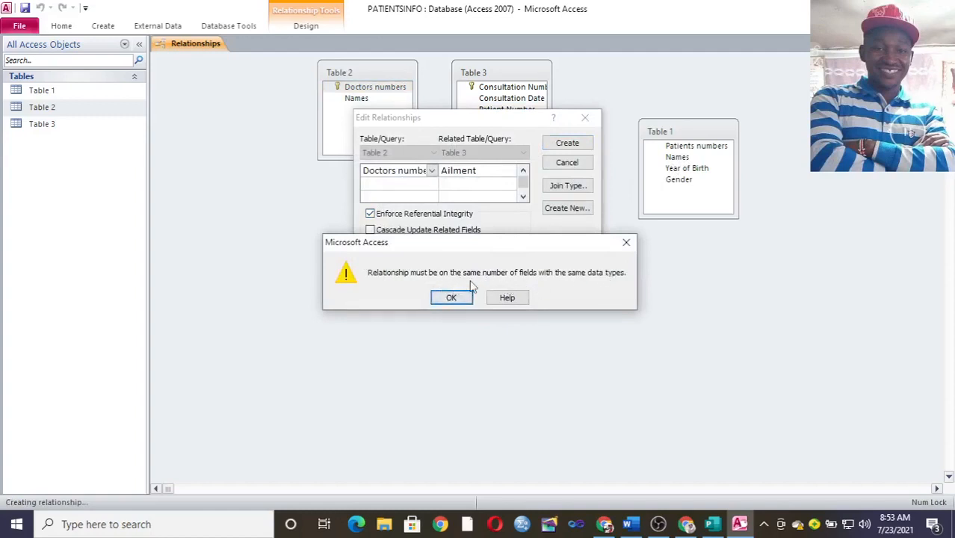
{"action": "left_click", "coordinate": [627, 242]}
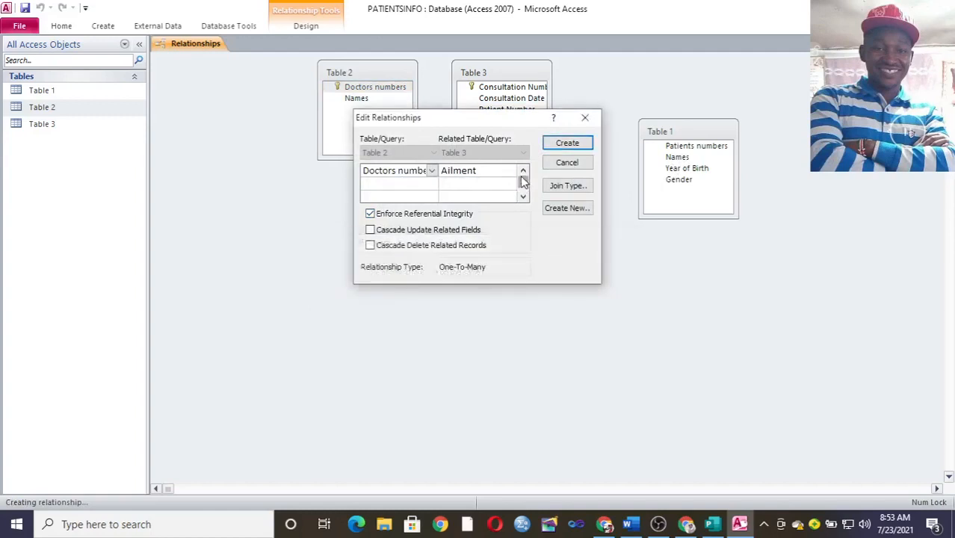
{"action": "left_click", "coordinate": [497, 171]}
{"action": "left_click", "coordinate": [584, 118]}
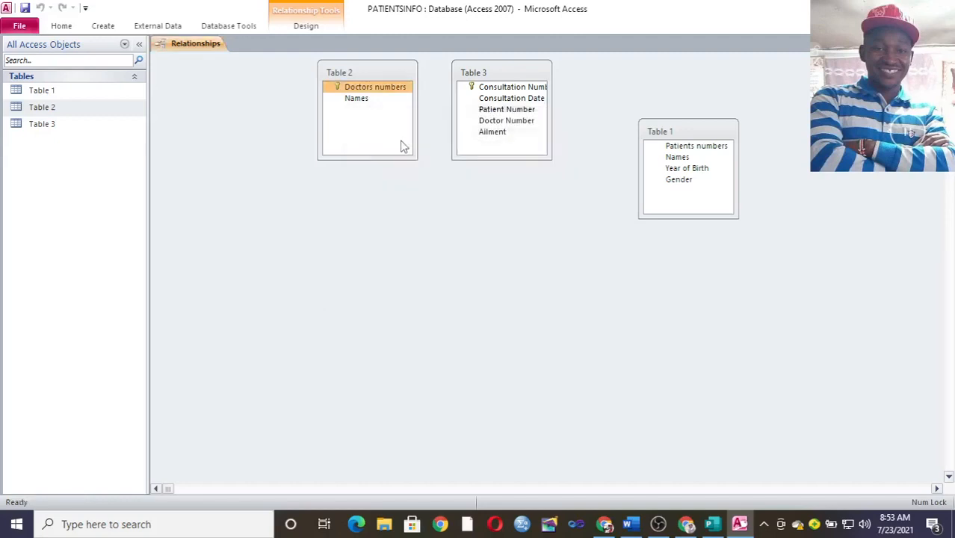
- Create a relationship from Table 2's Doctors numbers to Table 3's Doctor Number with referential integrity enforced
{"action": "left_click_drag", "start_coordinate": [386, 93], "coordinate": [521, 121]}
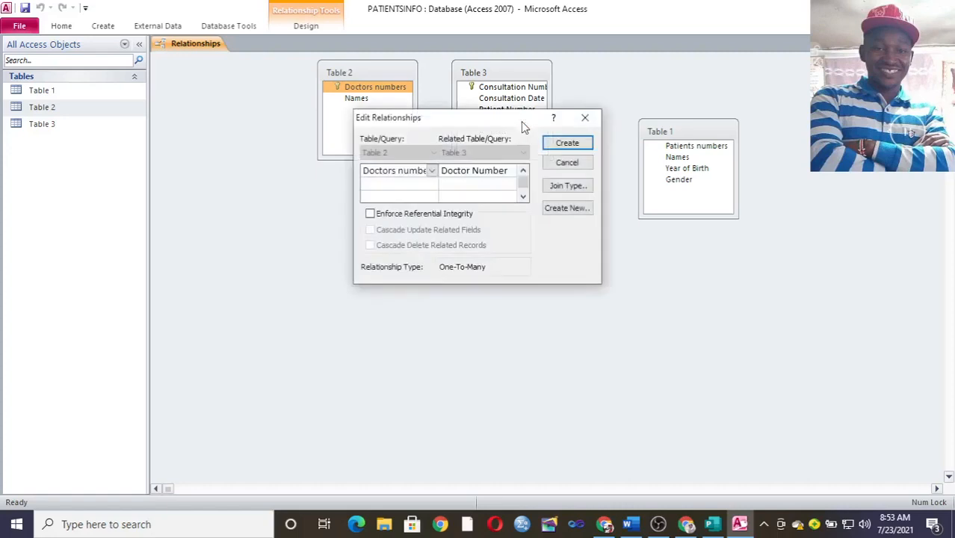
{"action": "left_click", "coordinate": [369, 213]}
{"action": "left_click", "coordinate": [567, 143]}
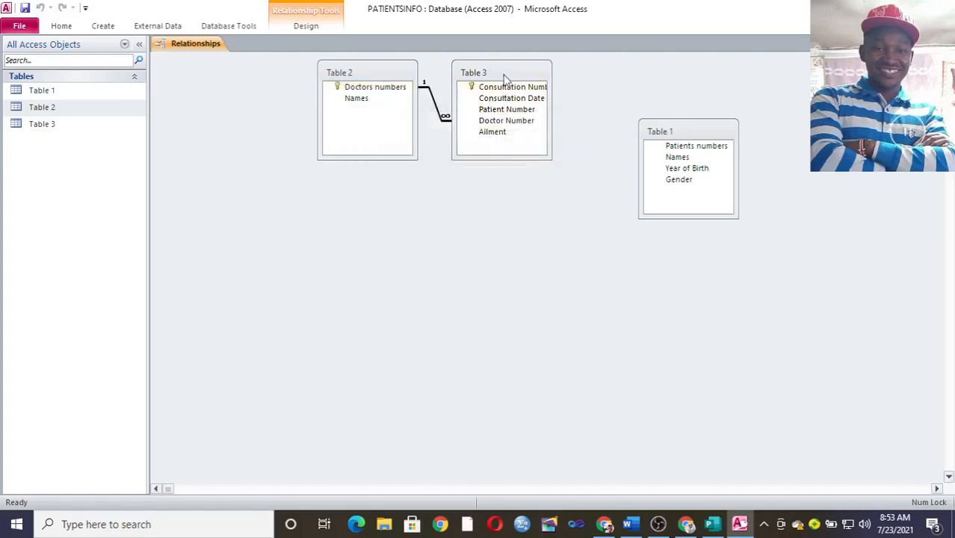
- Move Table 3 lower, between Table 2 and Table 1, and save and close the Relationships layout
{"action": "left_click_drag", "start_coordinate": [505, 85], "coordinate": [566, 171]}
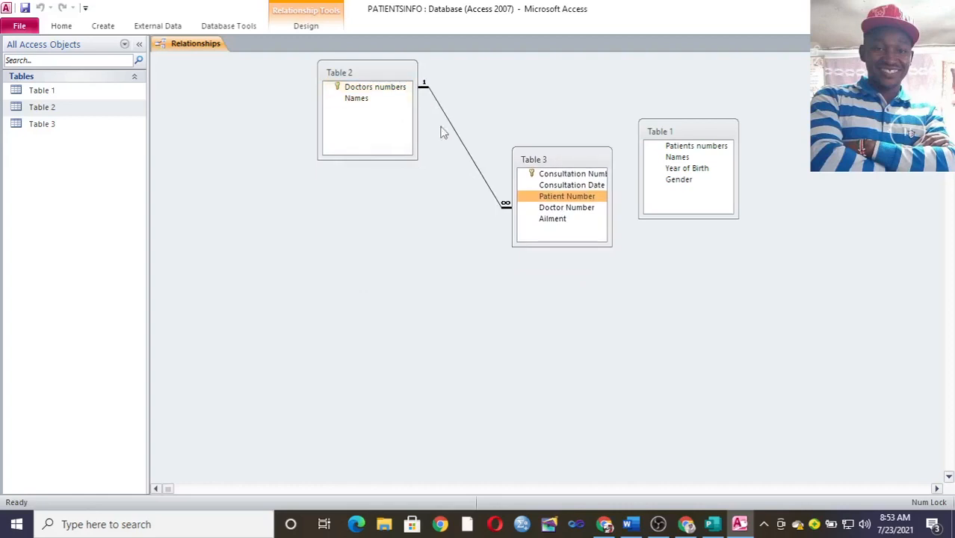
{"action": "left_click", "coordinate": [26, 8]}
{"action": "left_click", "coordinate": [947, 45]}
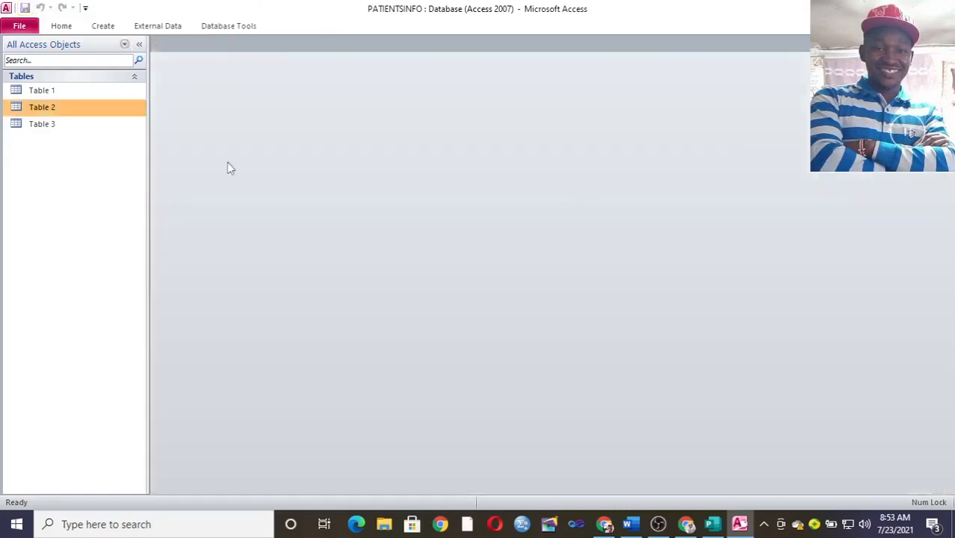
- Check the form question in 2013.pdf, and create a columnar form with all Table 2 fields in Access using the Form Wizard
{"action": "left_click", "coordinate": [686, 524]}
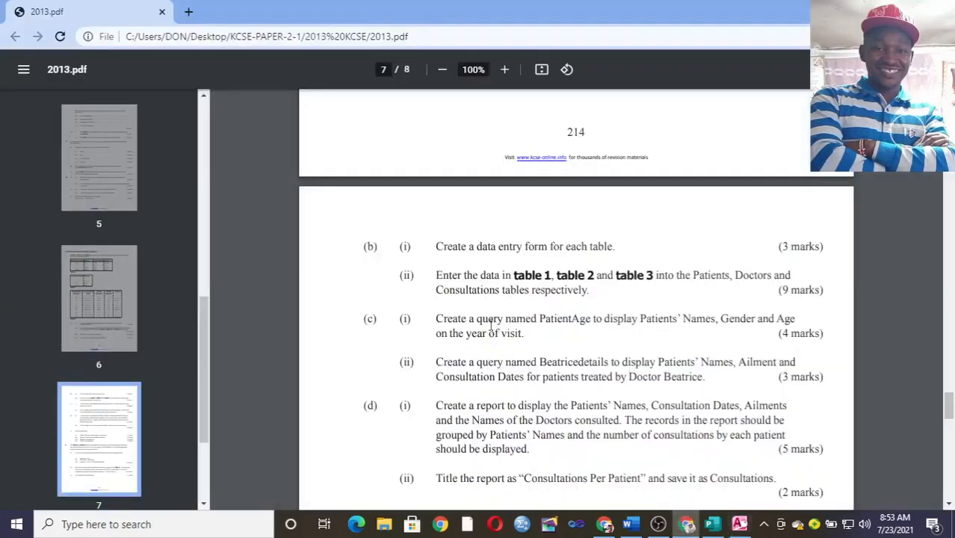
{"action": "scroll", "coordinate": [477, 234], "scroll_direction": "up", "scroll_amount": 4}
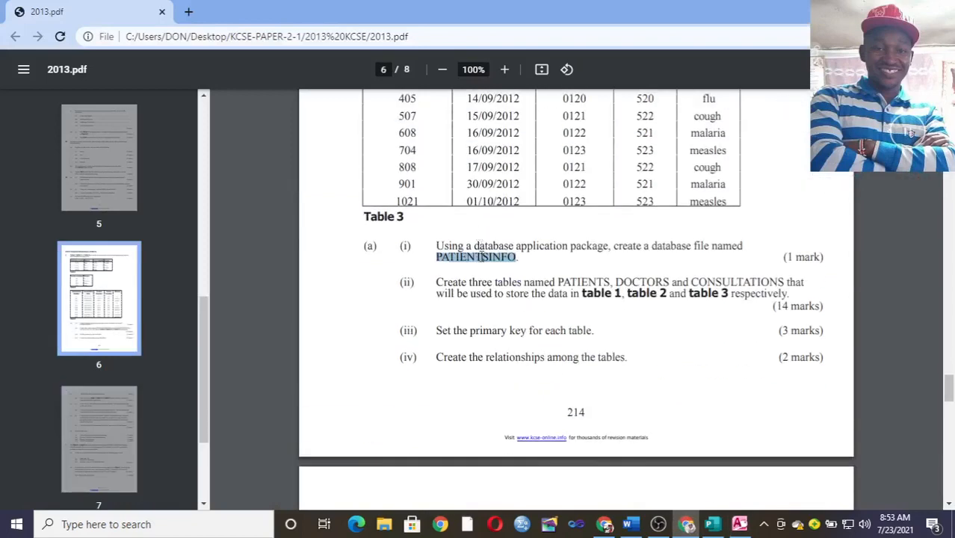
{"action": "scroll", "coordinate": [491, 297], "scroll_direction": "down", "scroll_amount": 4}
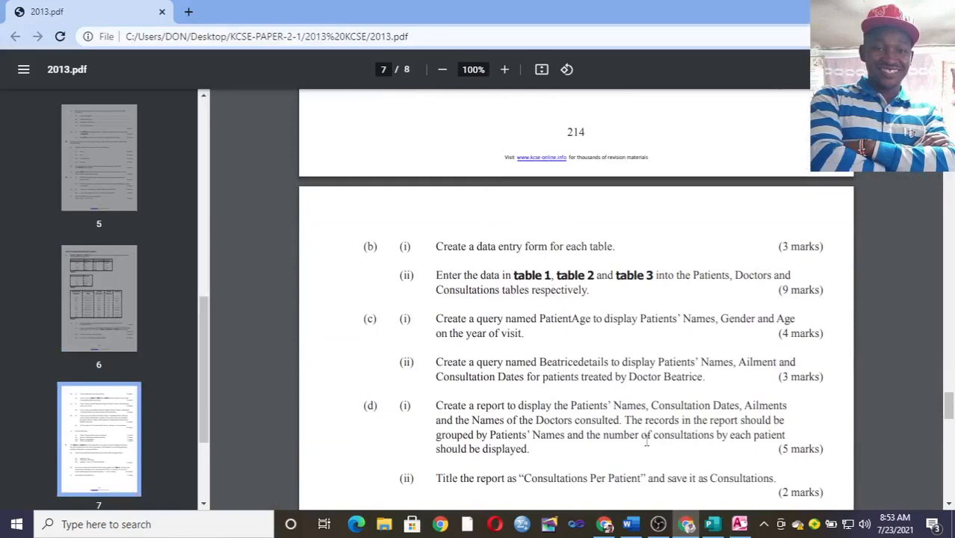
{"action": "left_click", "coordinate": [739, 524]}
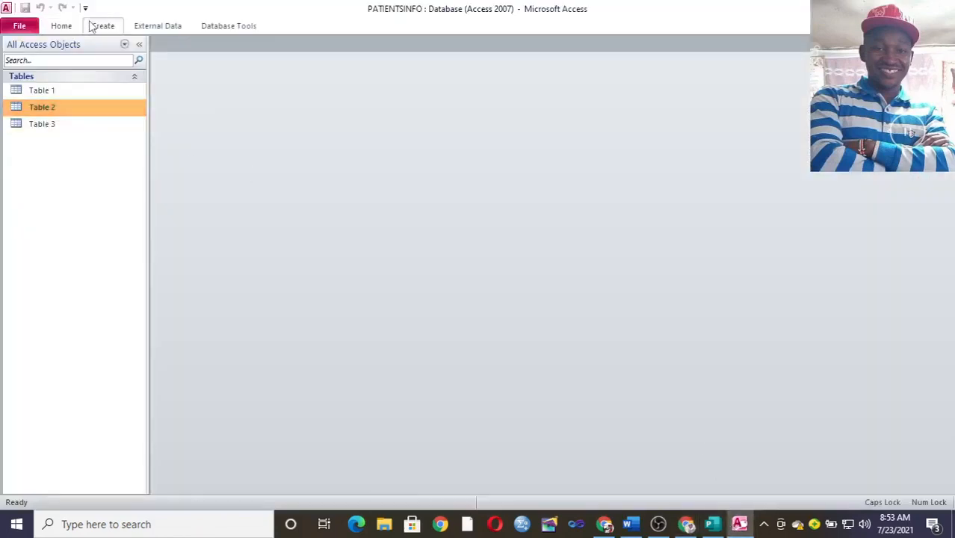
{"action": "left_click", "coordinate": [92, 26]}
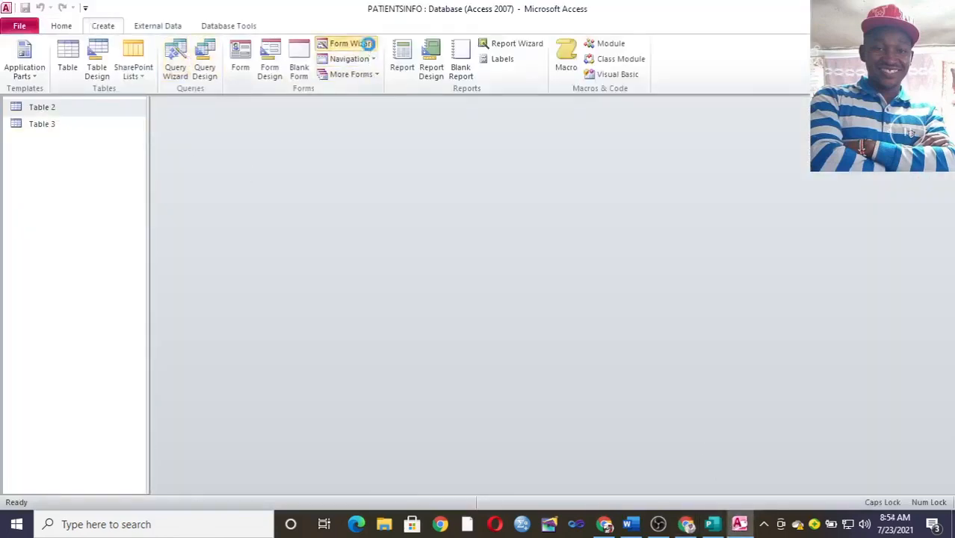
{"action": "left_click", "coordinate": [369, 44]}
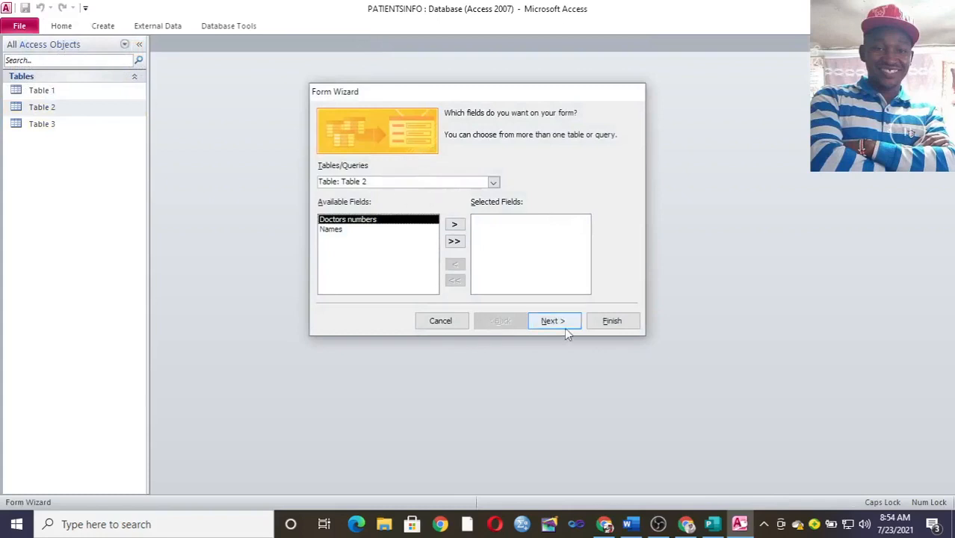
{"action": "left_click", "coordinate": [454, 240]}
{"action": "left_click", "coordinate": [556, 320]}
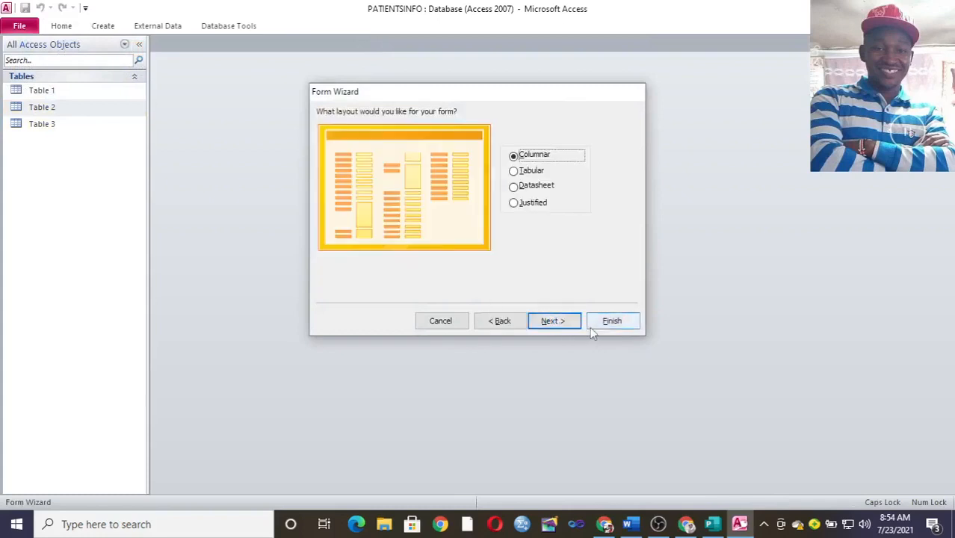
{"action": "left_click", "coordinate": [590, 327]}
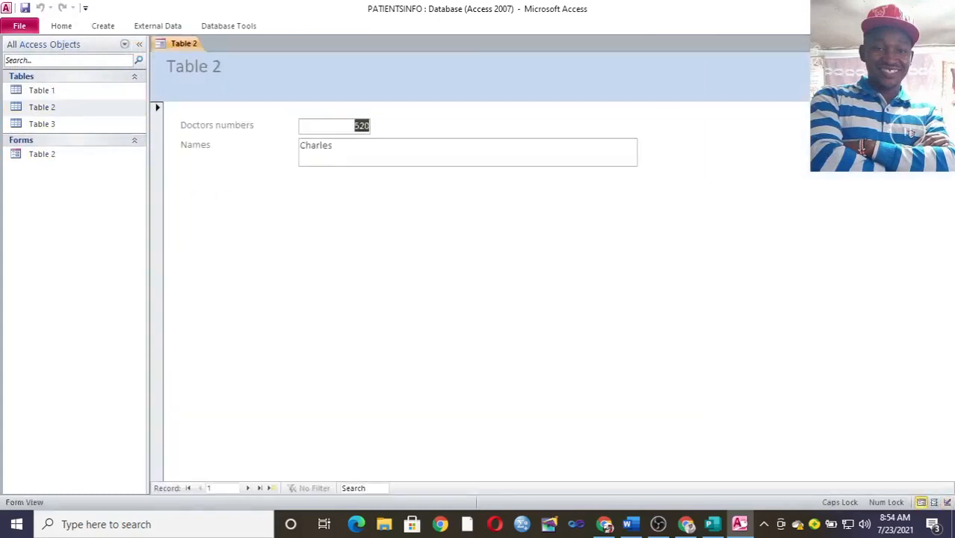
{"action": "left_click", "coordinate": [947, 44]}
- Create a columnar data entry form with all fields of Table 1 using the Form Wizard, and close it
{"action": "left_click", "coordinate": [114, 23]}
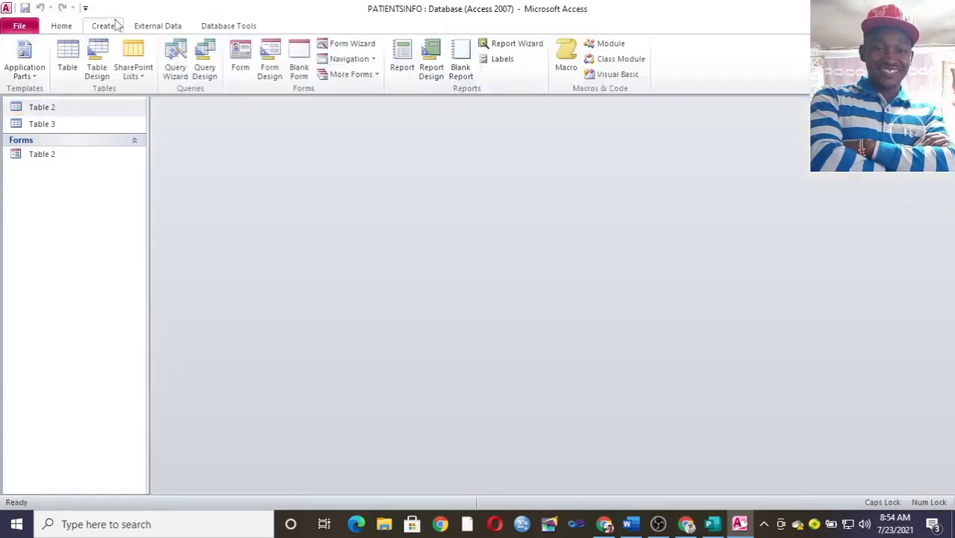
{"action": "left_click", "coordinate": [346, 43]}
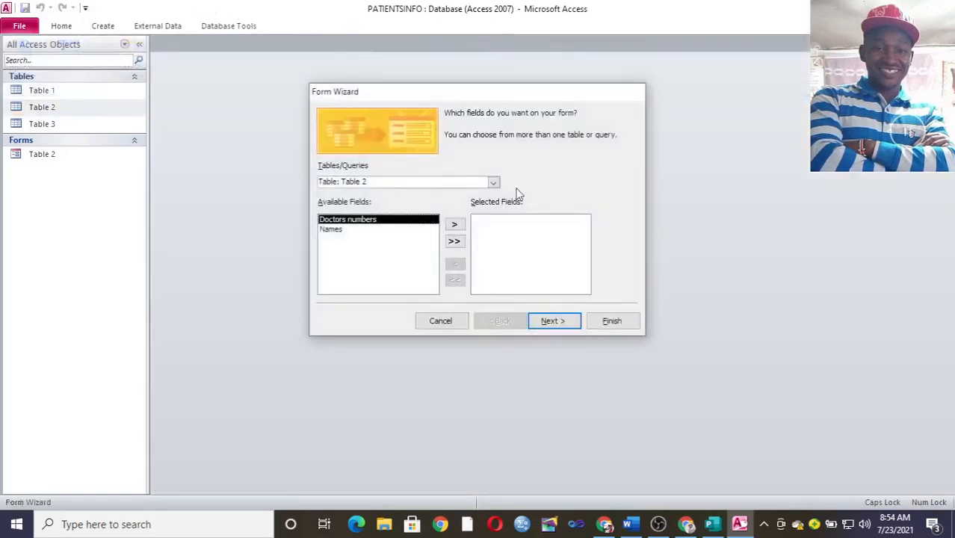
{"action": "left_click", "coordinate": [493, 182]}
{"action": "left_click", "coordinate": [441, 193]}
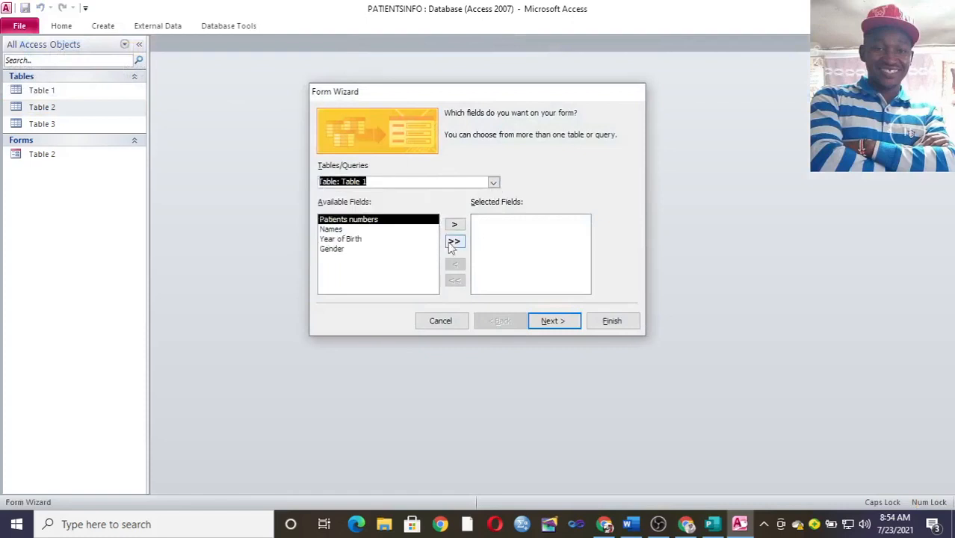
{"action": "left_click", "coordinate": [454, 241]}
{"action": "left_click", "coordinate": [553, 322]}
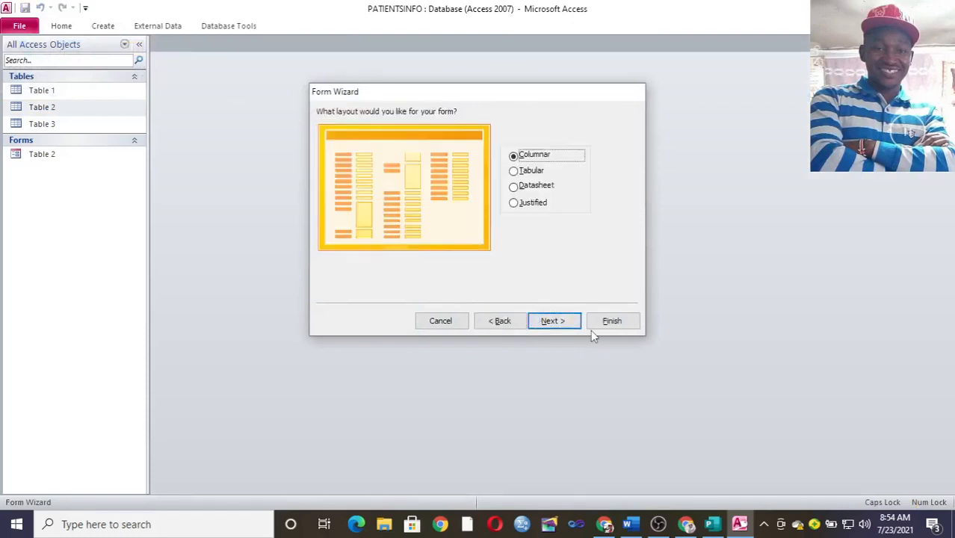
{"action": "left_click", "coordinate": [596, 324]}
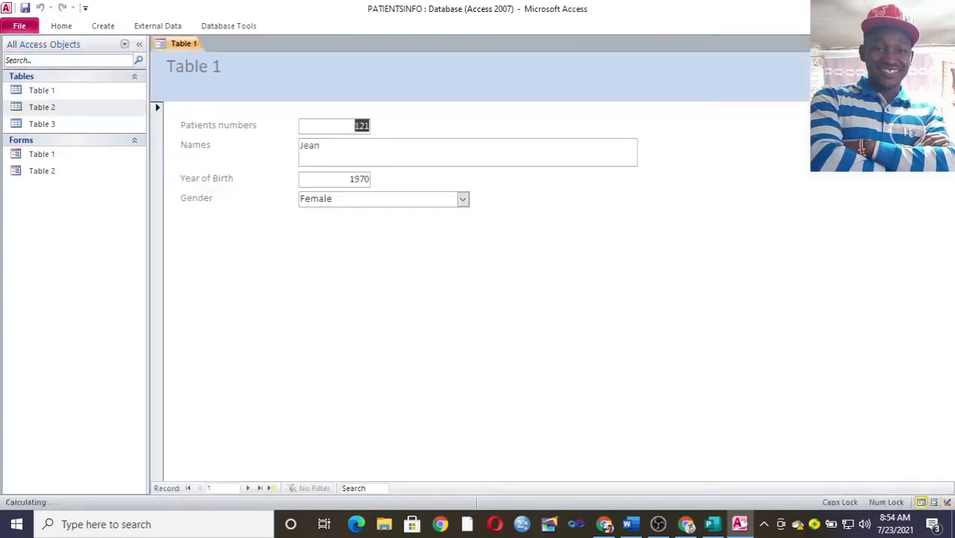
{"action": "left_click", "coordinate": [947, 44]}
- Create a columnar data entry form with all fields of Table 3 using the Form Wizard, and close it
{"action": "left_click", "coordinate": [104, 27]}
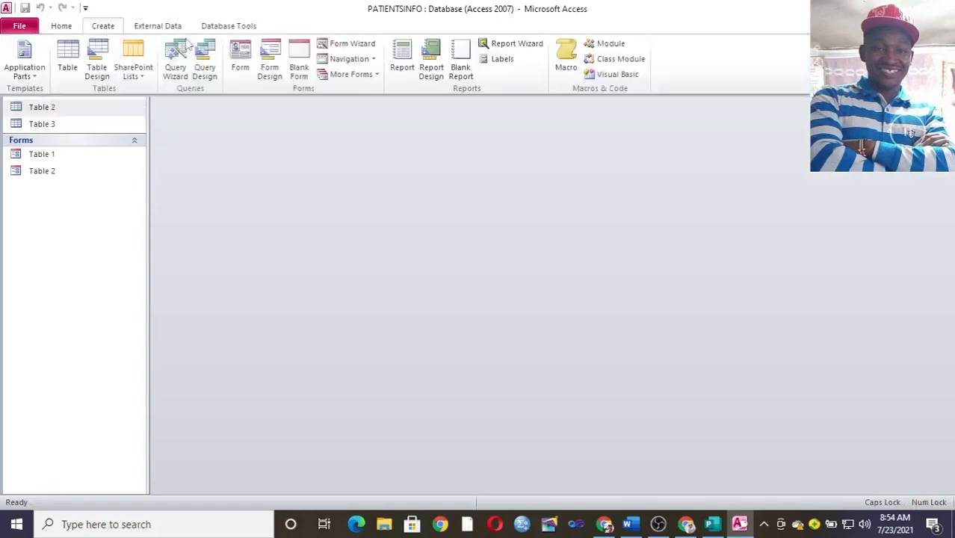
{"action": "left_click", "coordinate": [350, 44]}
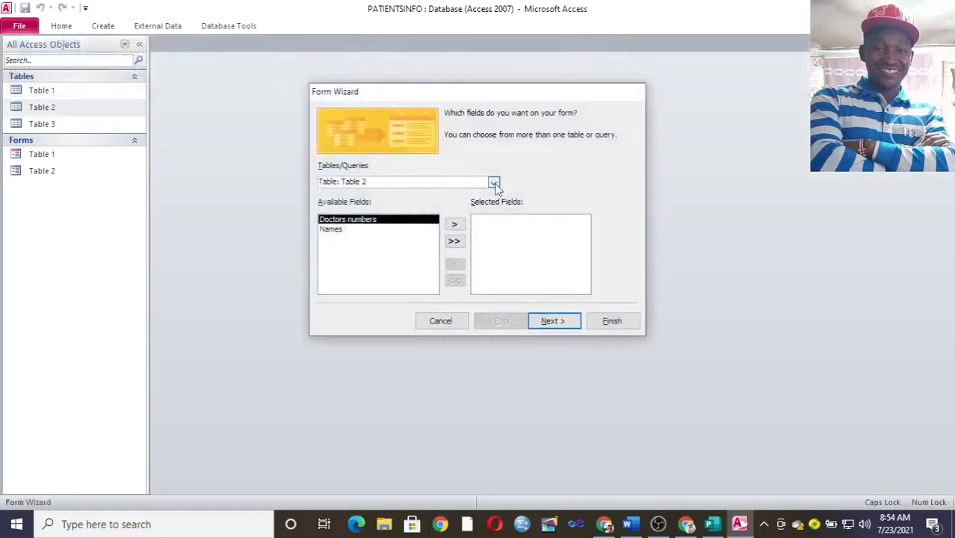
{"action": "left_click", "coordinate": [494, 183]}
{"action": "left_click", "coordinate": [401, 213]}
{"action": "left_click", "coordinate": [455, 241]}
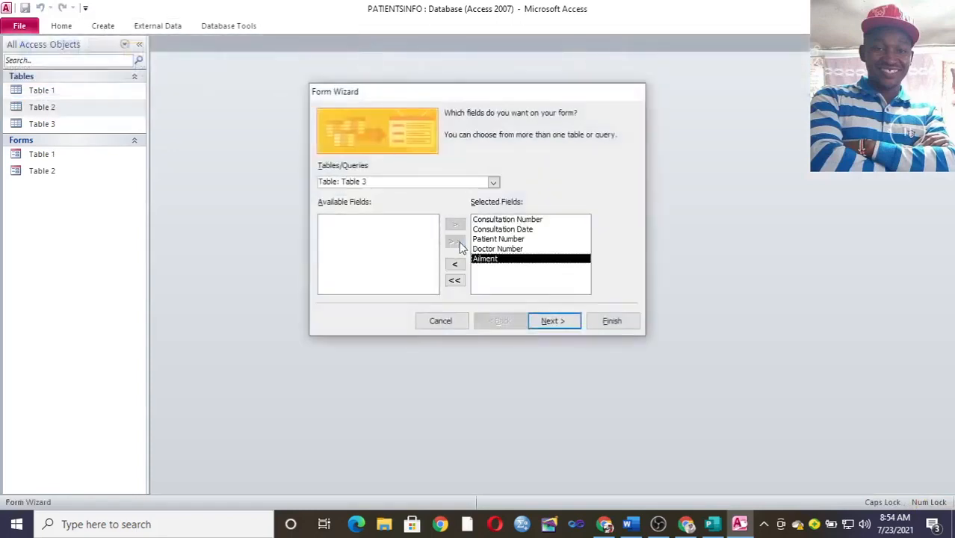
{"action": "left_click", "coordinate": [557, 321]}
{"action": "left_click", "coordinate": [612, 322]}
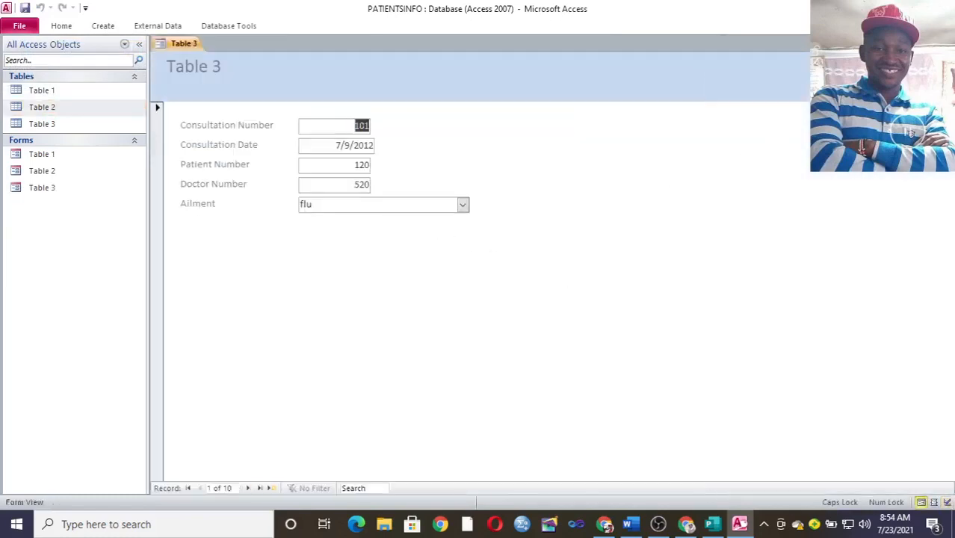
{"action": "left_click", "coordinate": [946, 44]}
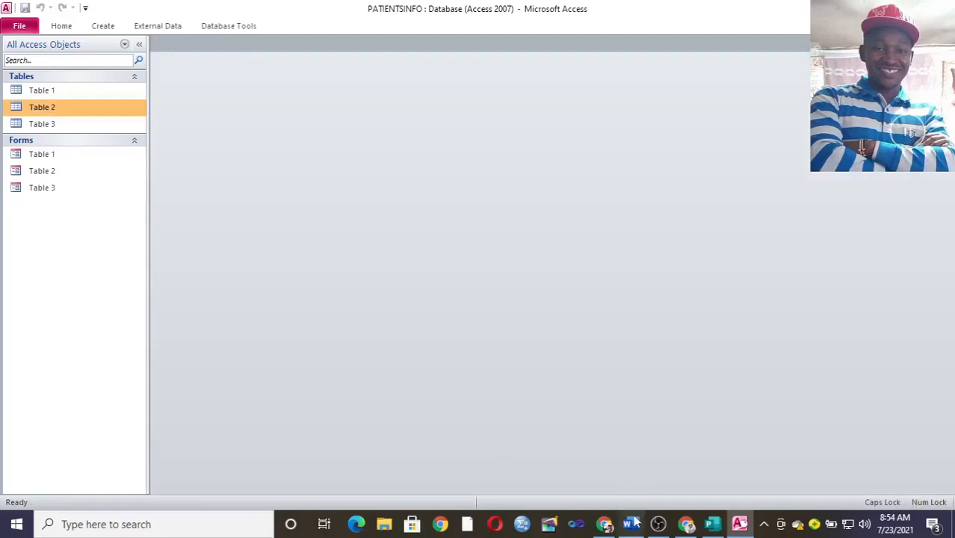
- Read the PatientAge query question in 2013.pdf, and start a query design in Access containing Table 1, Table 2 and Table 3
{"action": "left_click", "coordinate": [686, 524]}
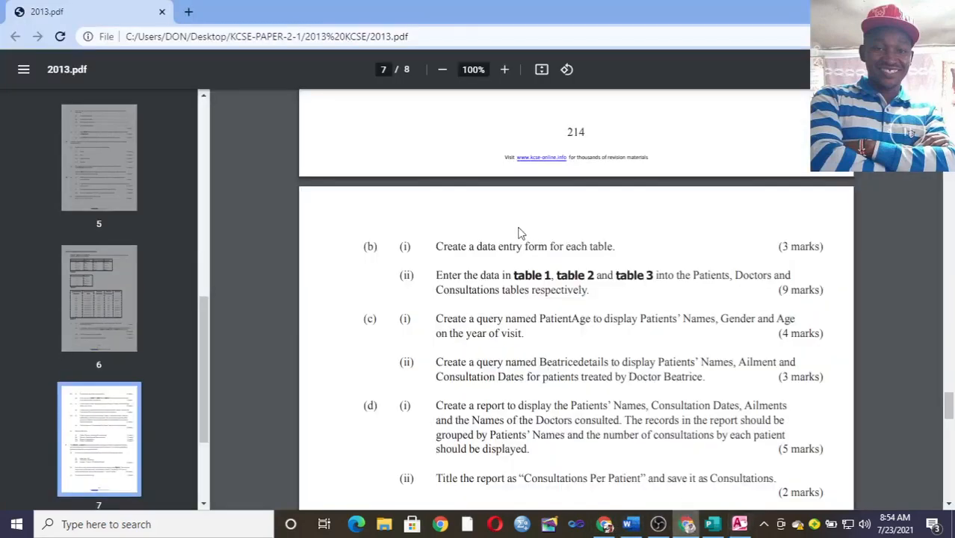
{"action": "scroll", "coordinate": [521, 234], "scroll_direction": "down", "scroll_amount": 1}
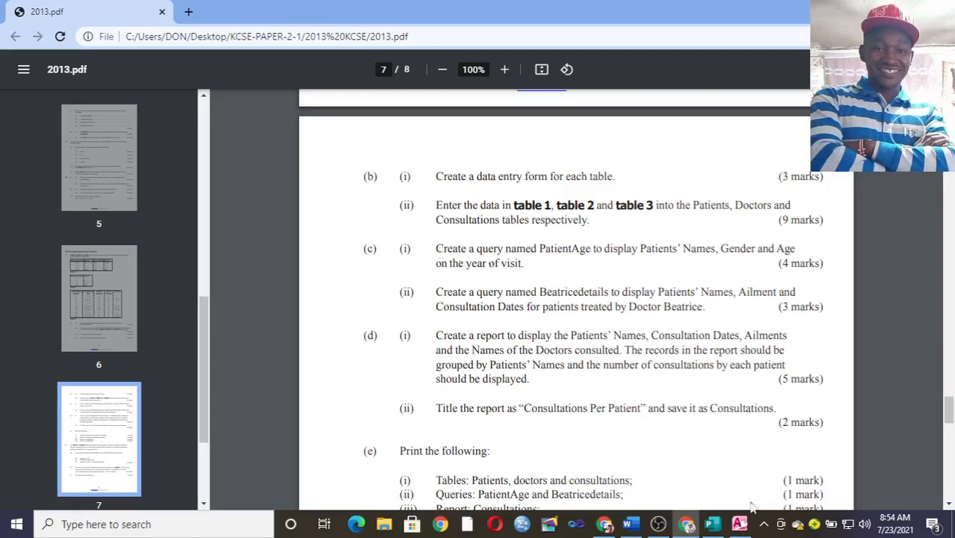
{"action": "left_click", "coordinate": [740, 523]}
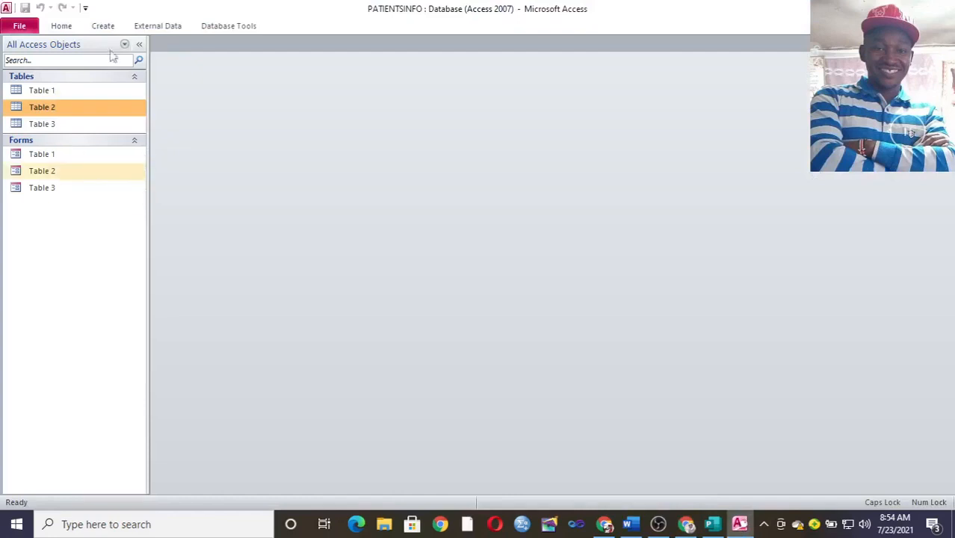
{"action": "left_click", "coordinate": [93, 27]}
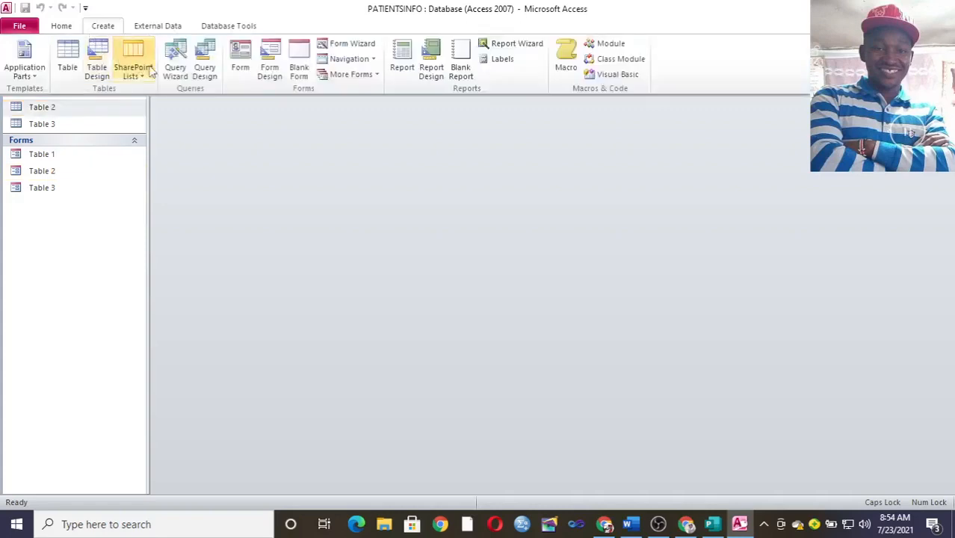
{"action": "left_click", "coordinate": [204, 63]}
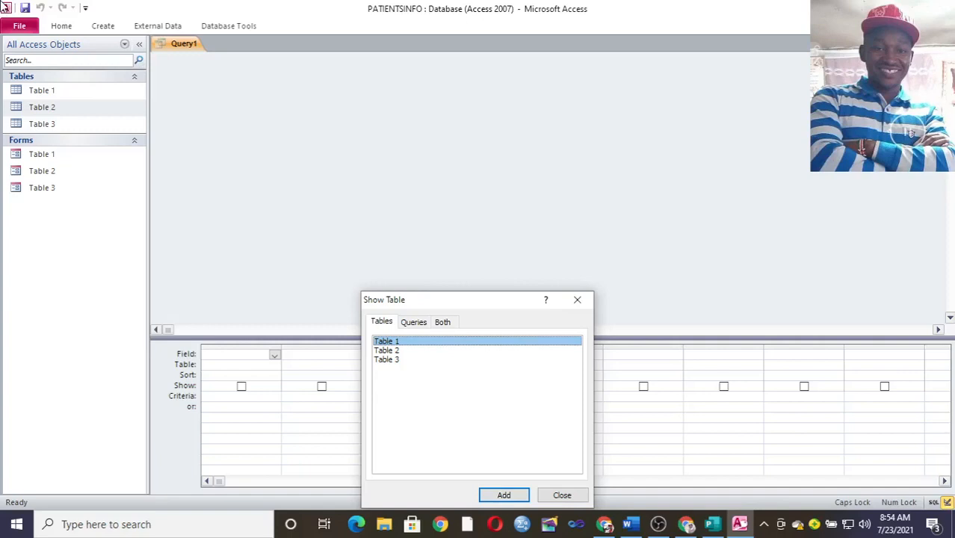
{"action": "double_click", "coordinate": [396, 343]}
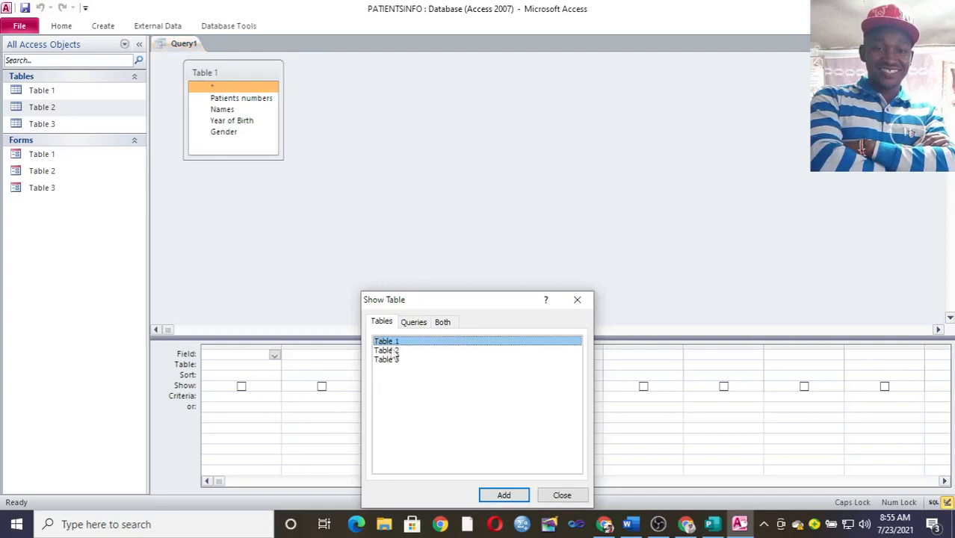
{"action": "left_click", "coordinate": [387, 352]}
{"action": "double_click", "coordinate": [392, 359]}
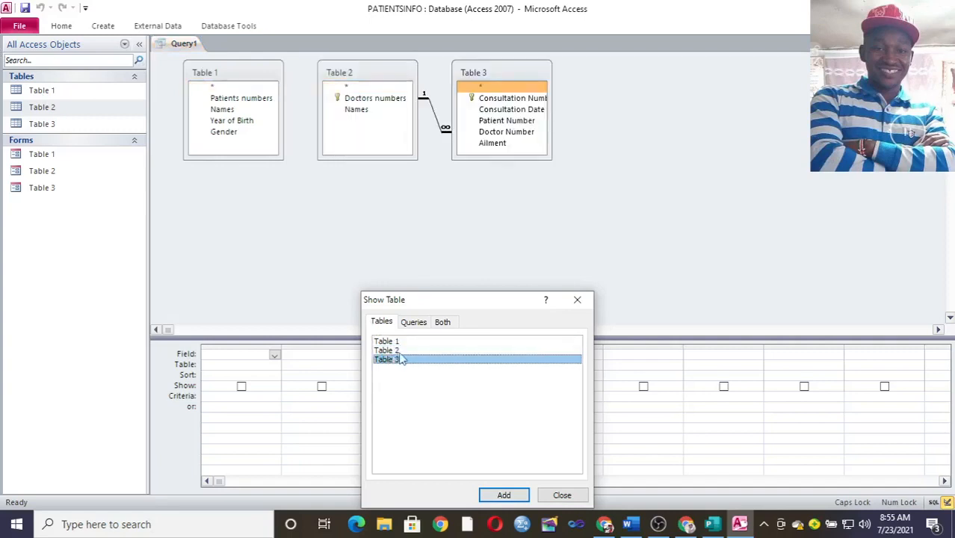
{"action": "left_click", "coordinate": [577, 299]}
{"action": "left_click_drag", "start_coordinate": [275, 338], "coordinate": [273, 236]}
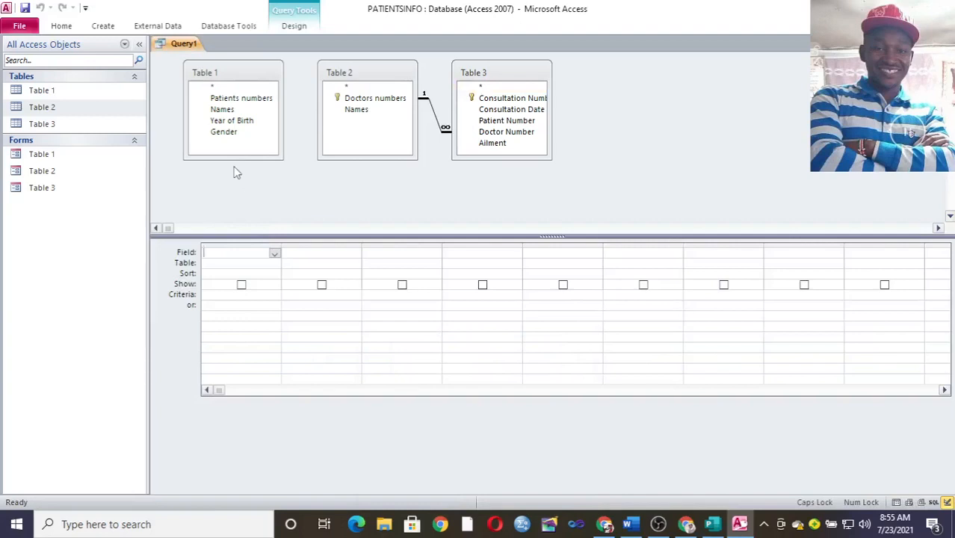
- Add Table 1's Names, Gender and Year of Birth fields to the query grid and widen the next empty column
{"action": "double_click", "coordinate": [238, 109]}
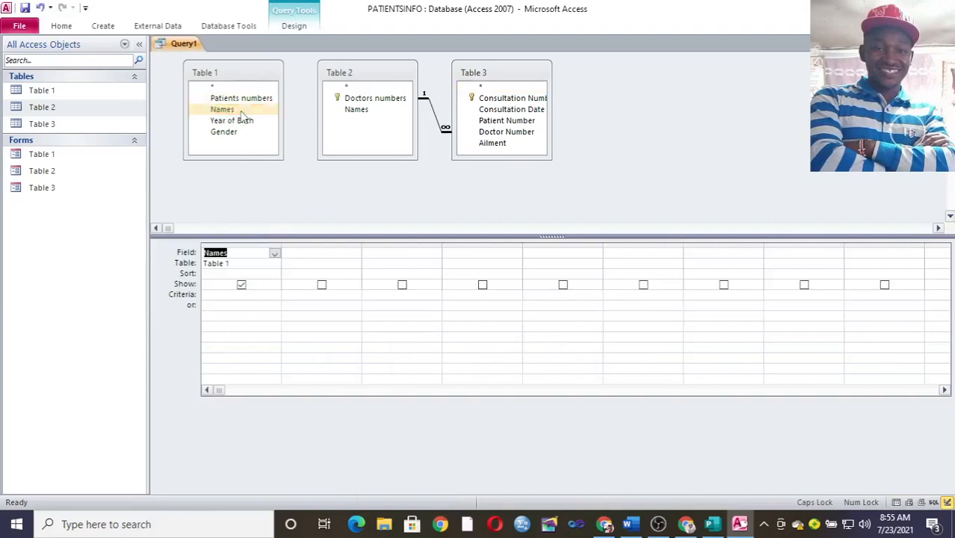
{"action": "double_click", "coordinate": [231, 131]}
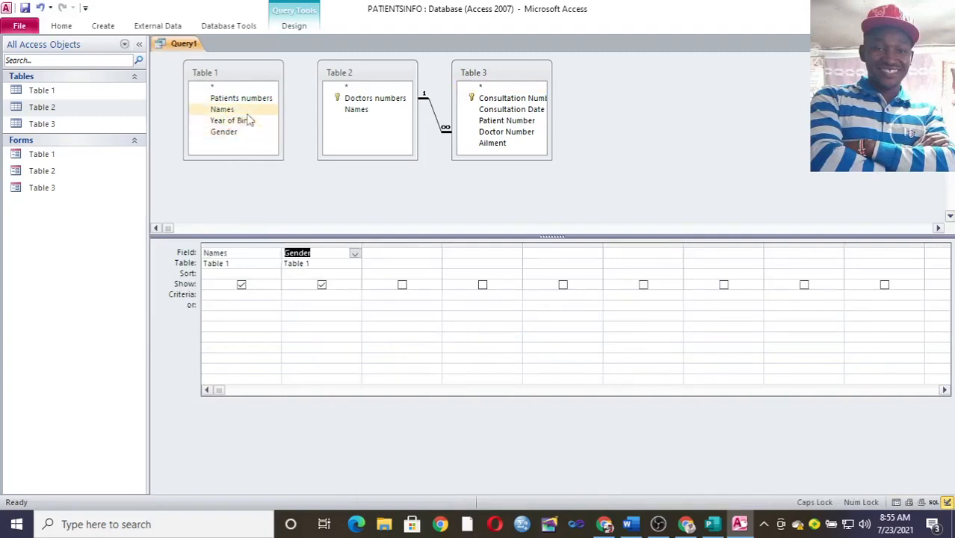
{"action": "double_click", "coordinate": [252, 121]}
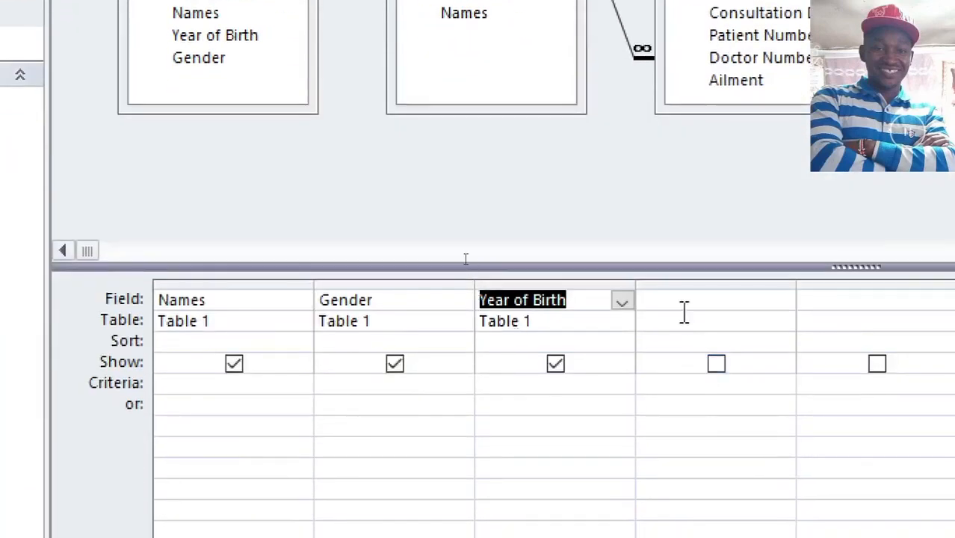
{"action": "left_click_drag", "start_coordinate": [795, 283], "coordinate": [909, 295]}
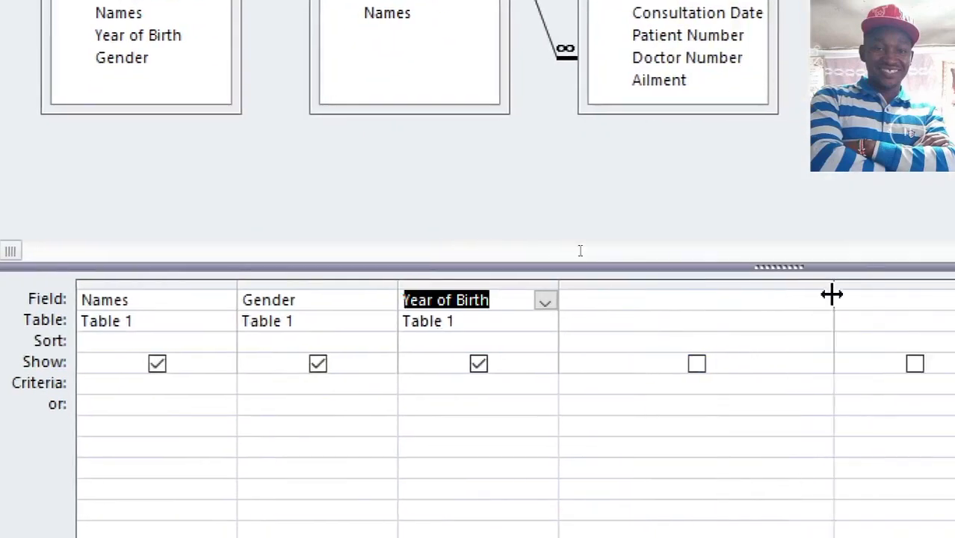
{"action": "left_click", "coordinate": [604, 305]}
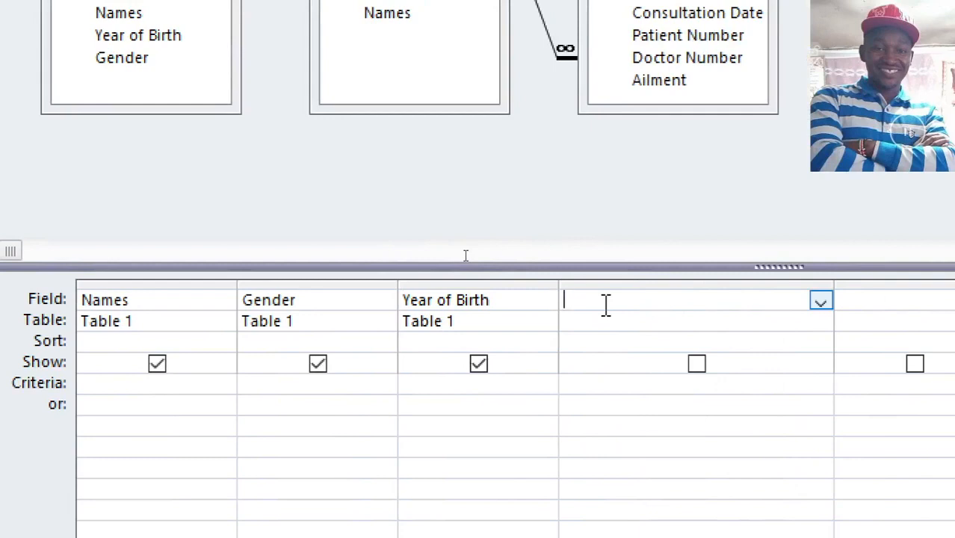
{"action": "type", "text": "2013"}
{"action": "key", "text": "BackSpace"}
{"action": "key", "text": "BackSpace"}
{"action": "key", "text": "BackSpace"}
{"action": "key", "text": "BackSpace"}
{"action": "type", "text": "QG"}
{"action": "key", "text": "BackSpace"}
{"action": "key", "text": "BackSpace"}
- Enter the calculated field AGE:2013-[Year of Birth] in the query column after Year of Birth
{"action": "type", "text": "AGE:201"}
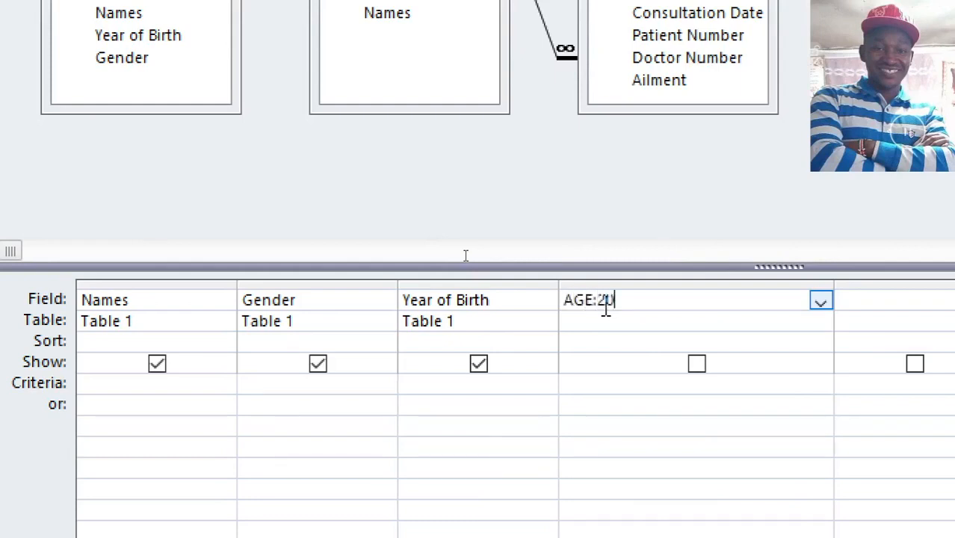
{"action": "type", "text": "3-"}
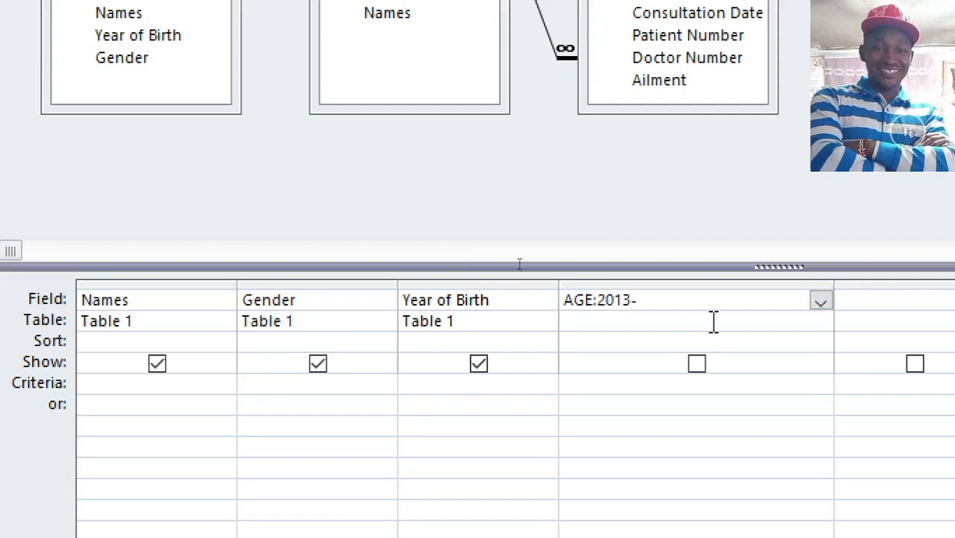
{"action": "type", "text": "[yEA"}
{"action": "key", "text": "BackSpace"}
{"action": "key", "text": "BackSpace"}
{"action": "key", "text": "BackSpace"}
{"action": "type", "text": "ye"}
{"action": "key", "text": "BackSpace"}
{"action": "key", "text": "BackSpace"}
{"action": "type", "text": "Year"}
{"action": "type", "text": " f"}
{"action": "key", "text": "BackSpace"}
{"action": "type", "text": "of Birth"}
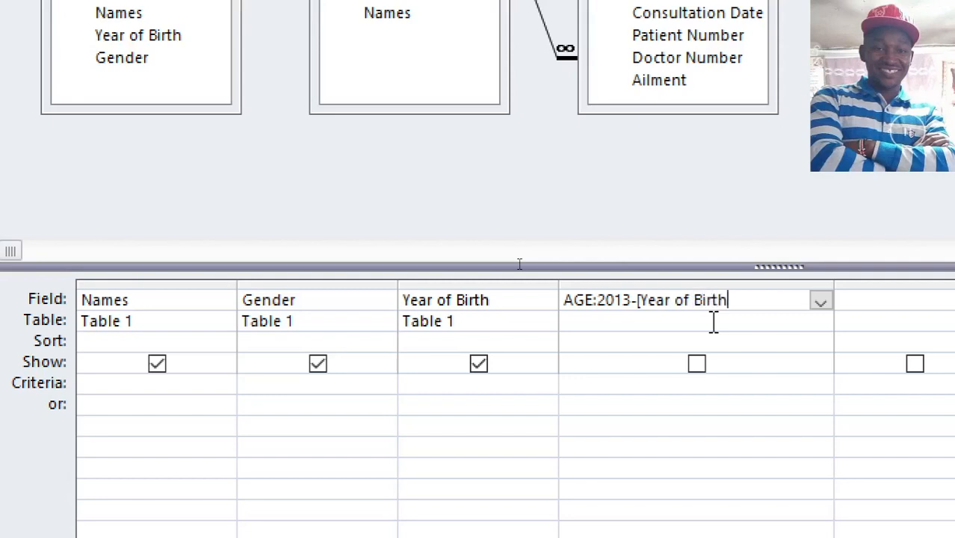
{"action": "type", "text": "]"}
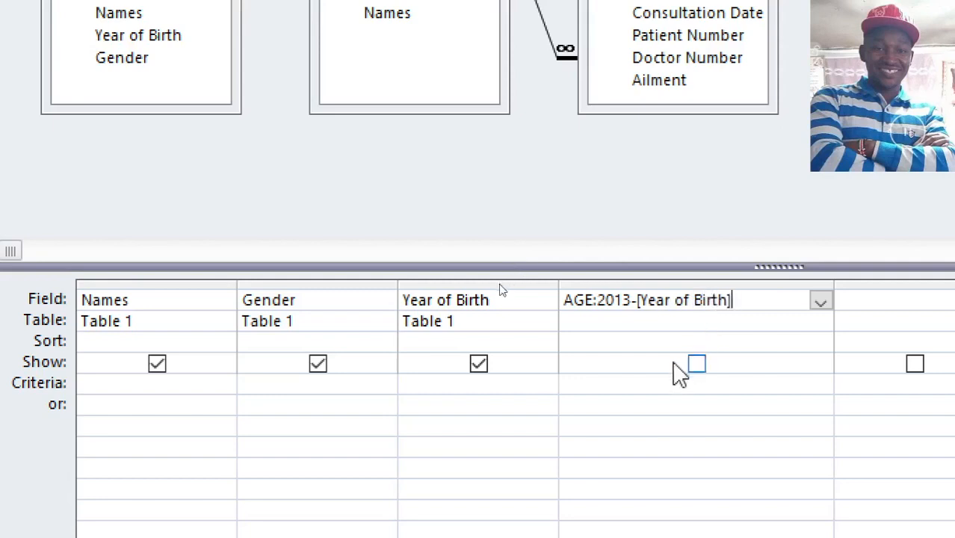
- Show the calculated AGE column in the query output and save the query as Age
{"action": "left_click", "coordinate": [693, 376]}
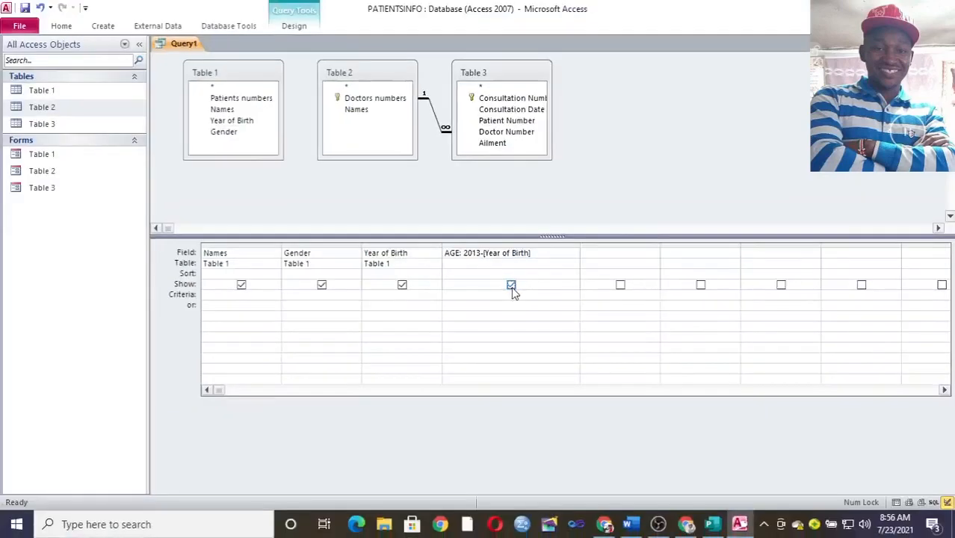
{"action": "key", "text": "ctrl+s"}
{"action": "type", "text": "Age"}
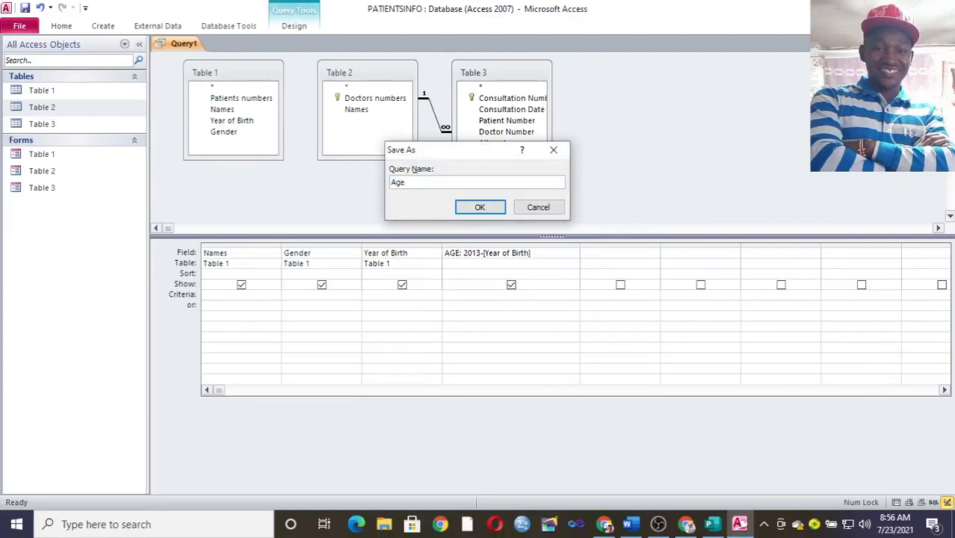
{"action": "key", "text": "Return"}
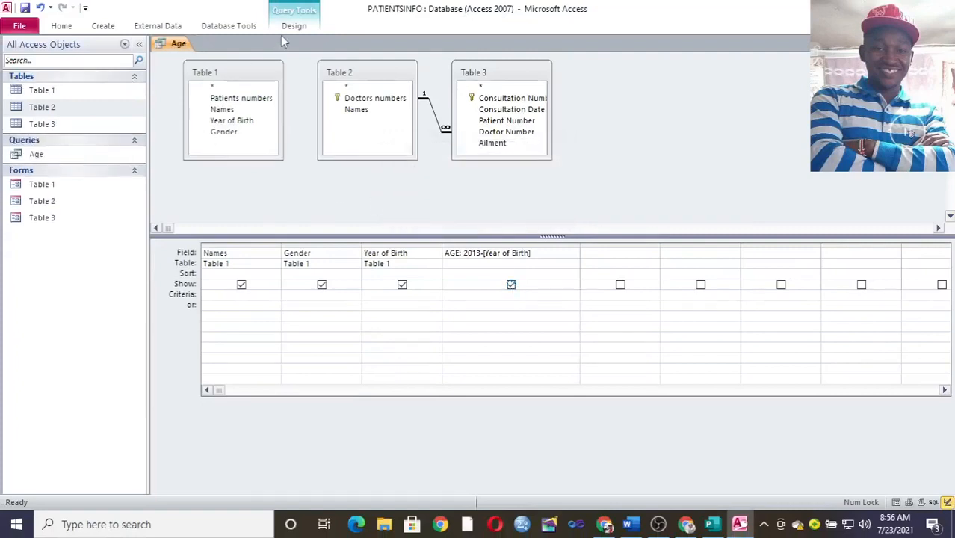
- Run the Age query to view its results, and close it
{"action": "left_click", "coordinate": [294, 25]}
{"action": "left_click", "coordinate": [46, 59]}
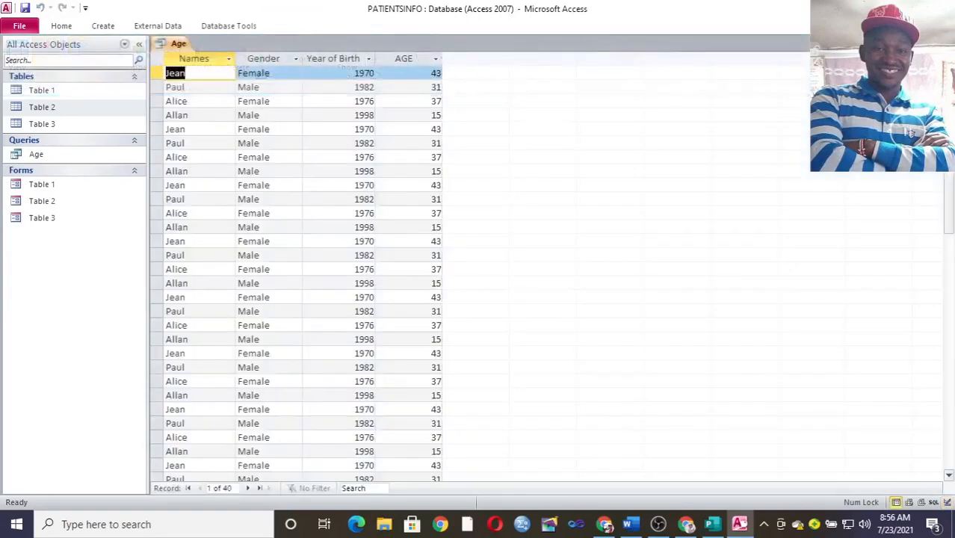
{"action": "left_click", "coordinate": [947, 43]}
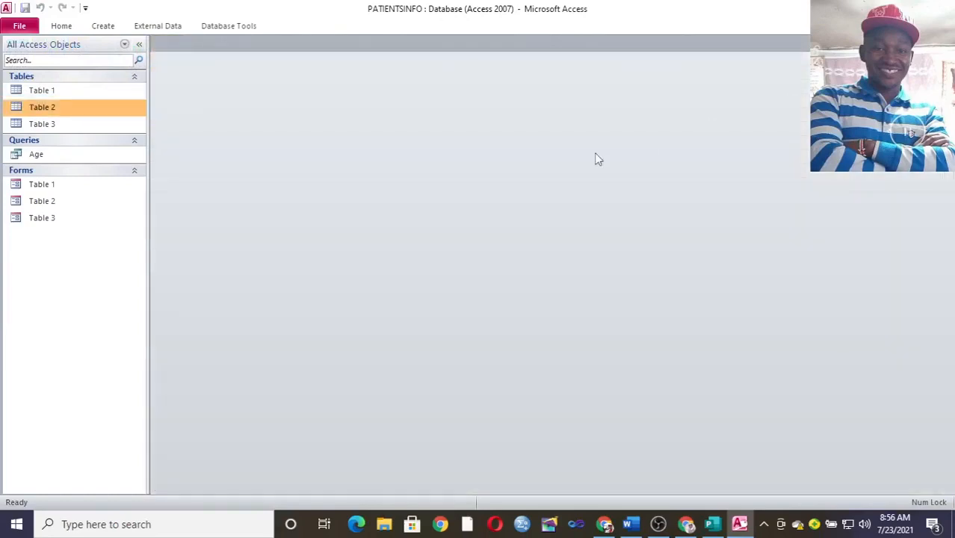
- Read query question (c)(ii) in 2013.pdf, and start a query design in Access containing Table 1, Table 2 and Table 3
{"action": "left_click", "coordinate": [686, 524]}
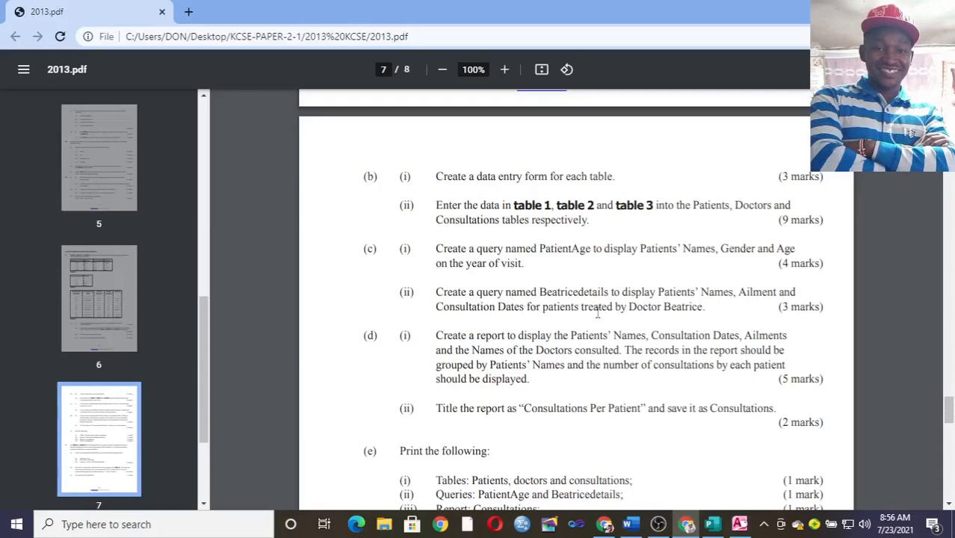
{"action": "left_click", "coordinate": [751, 523]}
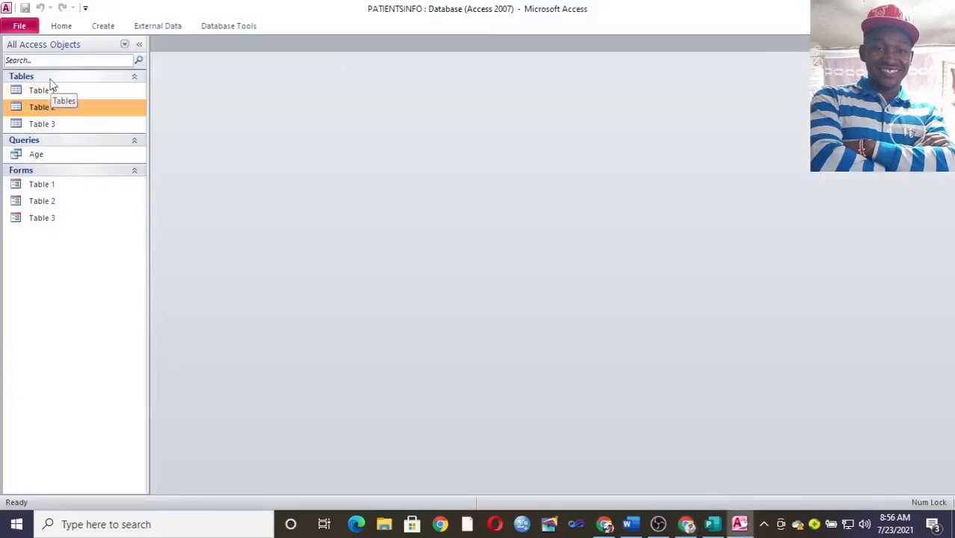
{"action": "left_click", "coordinate": [100, 27]}
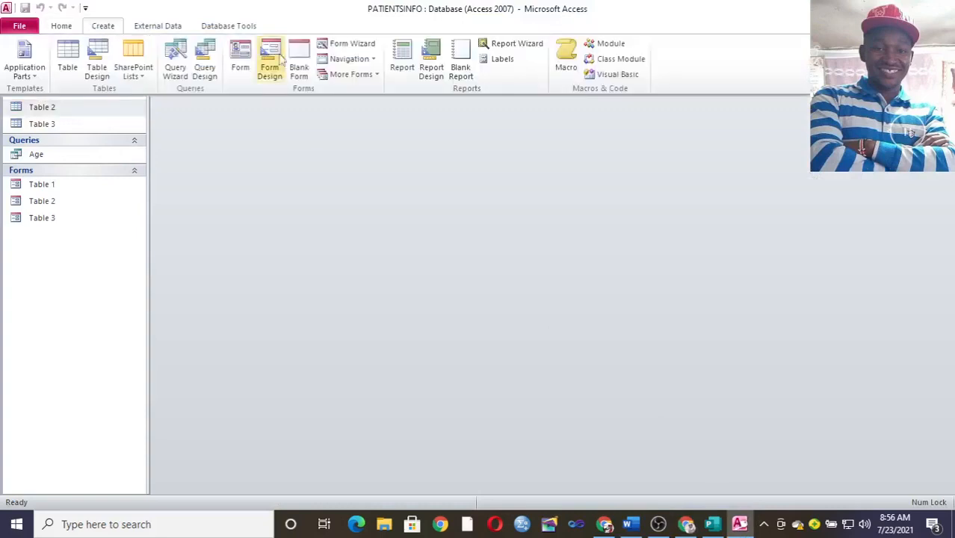
{"action": "left_click", "coordinate": [213, 75]}
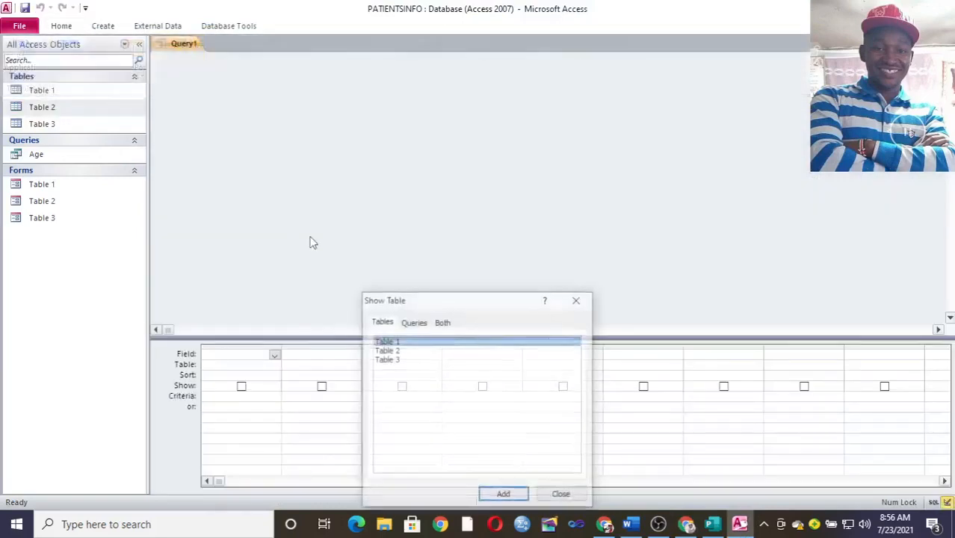
{"action": "double_click", "coordinate": [387, 342]}
{"action": "double_click", "coordinate": [388, 350]}
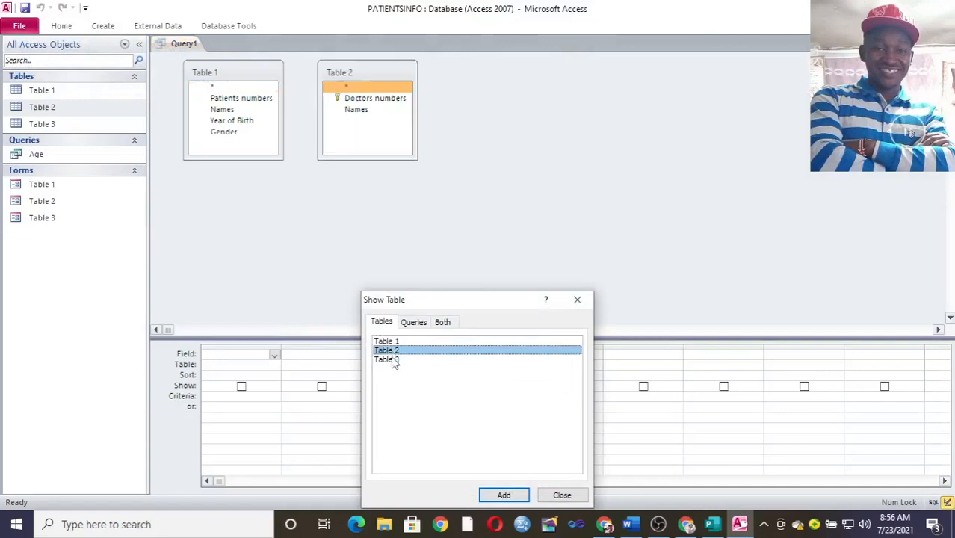
{"action": "double_click", "coordinate": [389, 360]}
{"action": "left_click", "coordinate": [561, 495]}
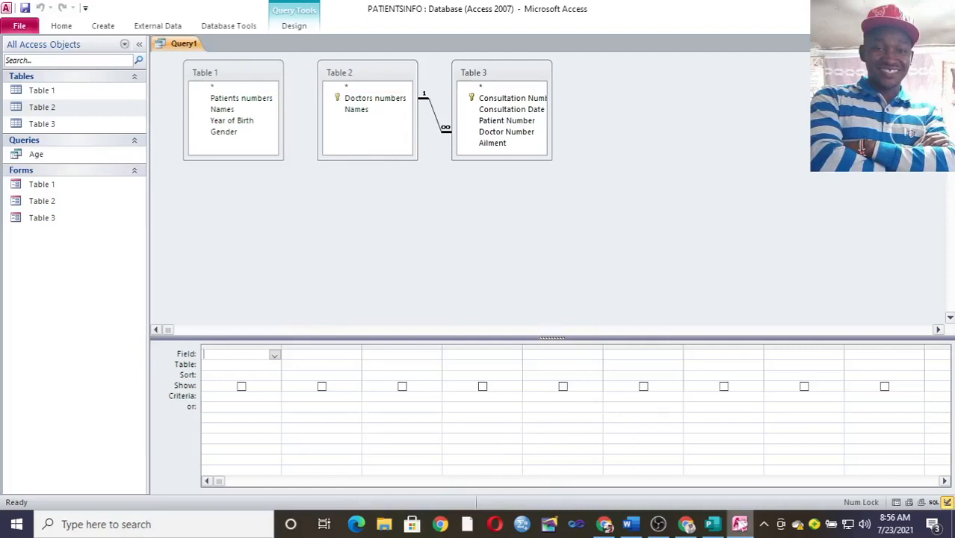
- Look up the number of the doctor named in question (c)(ii) in Table 2 of 2013.pdf, and return to Access
{"action": "left_click", "coordinate": [686, 524]}
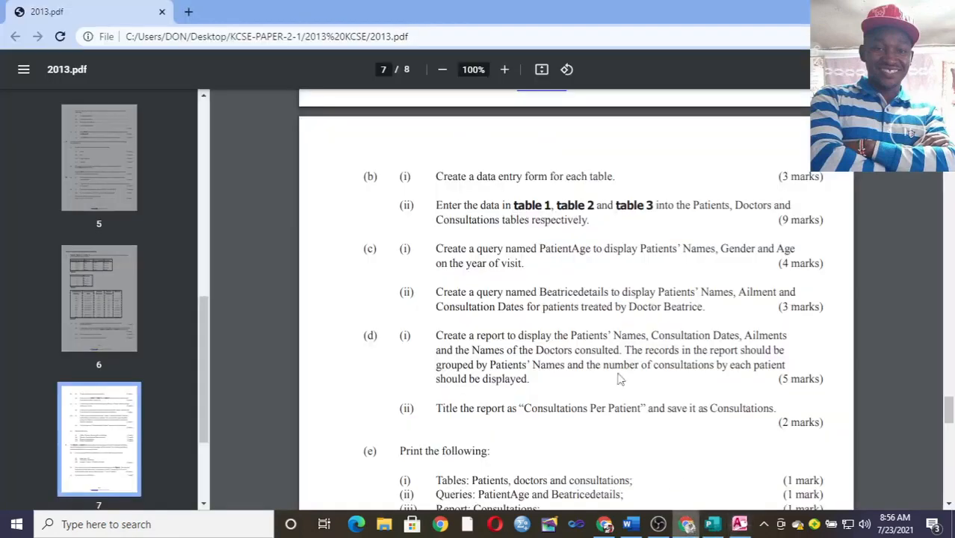
{"action": "scroll", "coordinate": [494, 273], "scroll_direction": "up", "scroll_amount": 5}
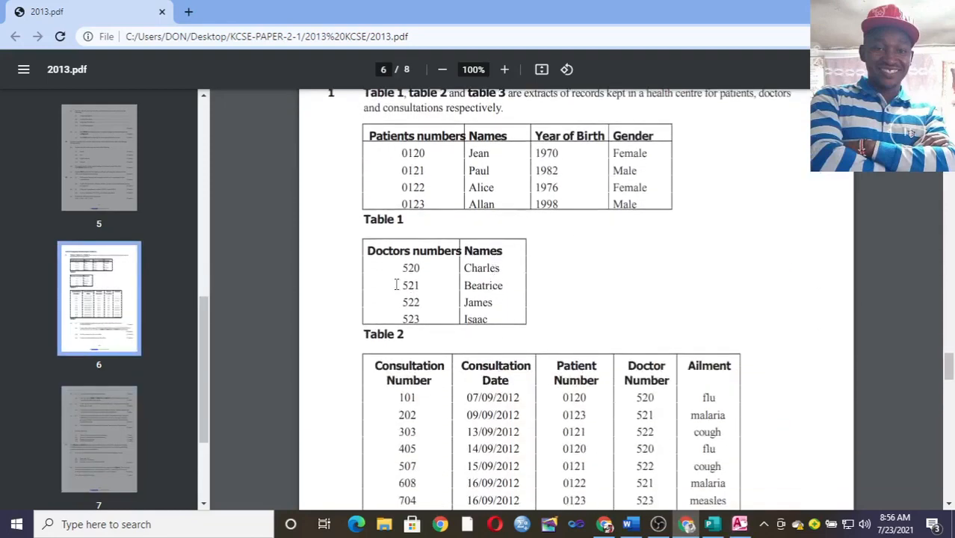
{"action": "left_click_drag", "start_coordinate": [397, 285], "coordinate": [505, 292]}
{"action": "left_click", "coordinate": [509, 288]}
{"action": "left_click", "coordinate": [739, 524]}
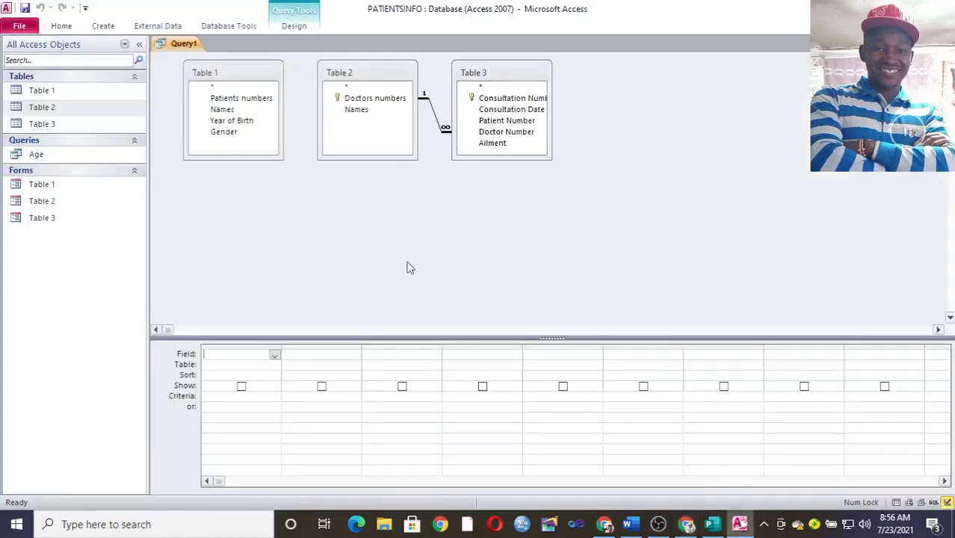
- Add Table 2's Doctors numbers field with the criterion 521, and test-run the query before returning to its design
{"action": "double_click", "coordinate": [375, 104]}
{"action": "left_click", "coordinate": [214, 400]}
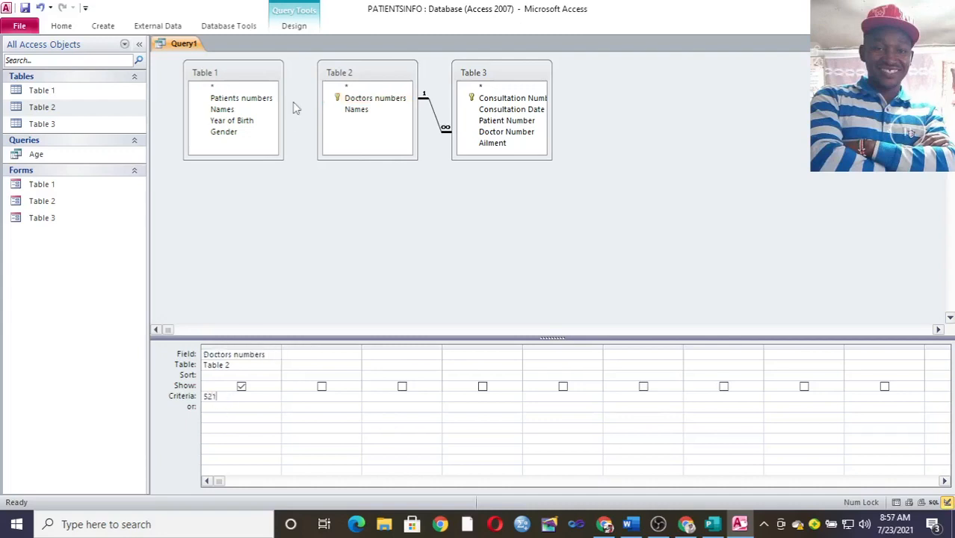
{"action": "left_click", "coordinate": [293, 26]}
{"action": "left_click", "coordinate": [46, 60]}
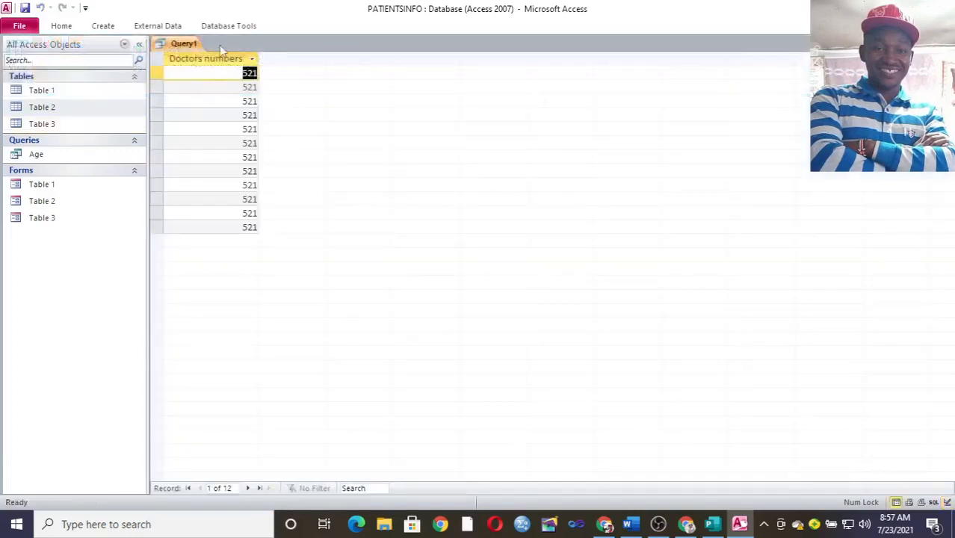
{"action": "right_click", "coordinate": [181, 46]}
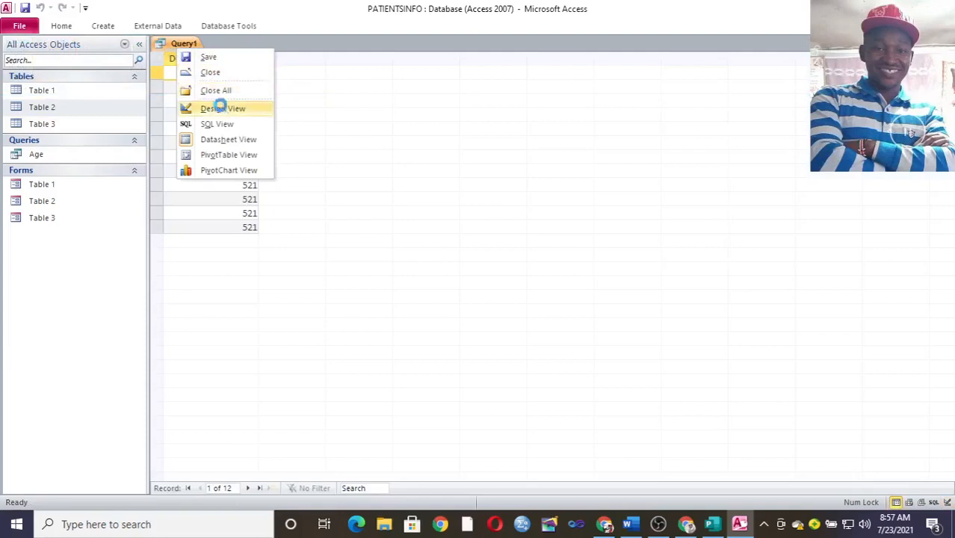
{"action": "left_click", "coordinate": [220, 107]}
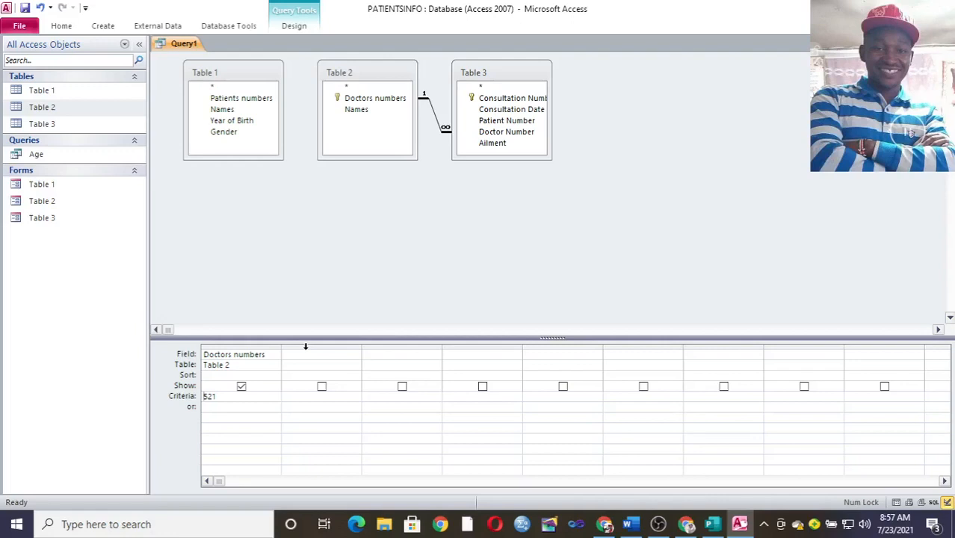
- Add Table 1's Names field and Table 3's Ailment and Consultation Date fields to the query grid
{"action": "double_click", "coordinate": [228, 109]}
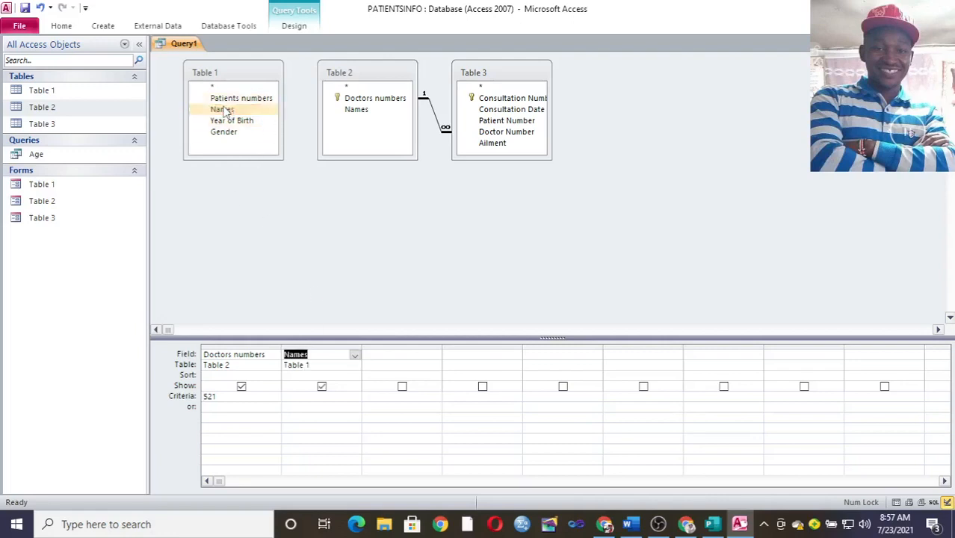
{"action": "double_click", "coordinate": [496, 144]}
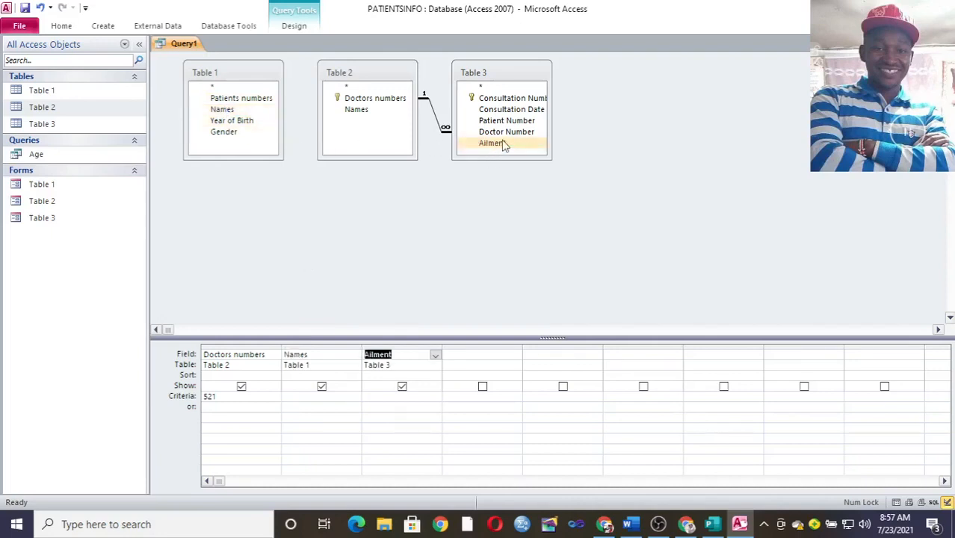
{"action": "double_click", "coordinate": [528, 111]}
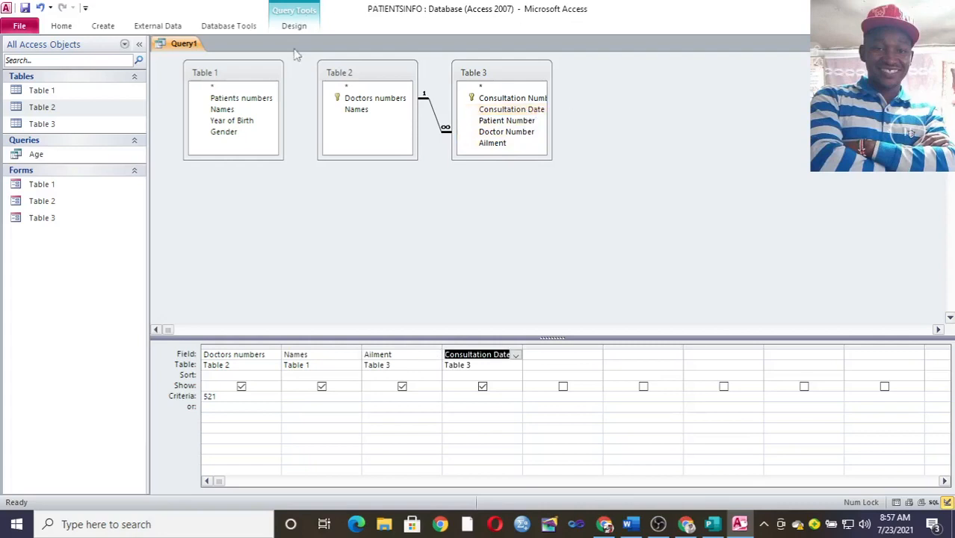
- Save the query under the word Doctor plus the doctor's first name, and run it before closing it
{"action": "key", "text": "ctrl+s"}
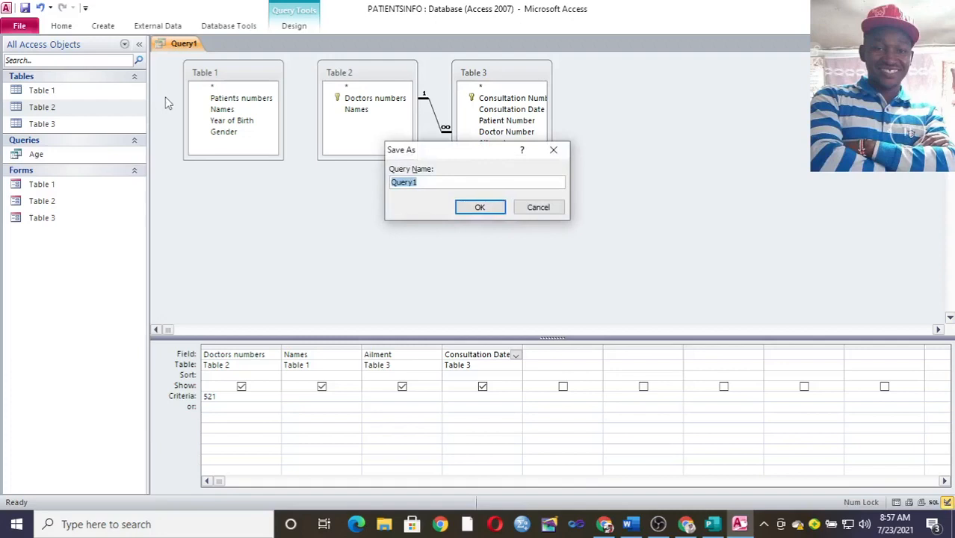
{"action": "type", "text": "Doctor Beatrice"}
{"action": "left_click", "coordinate": [476, 207]}
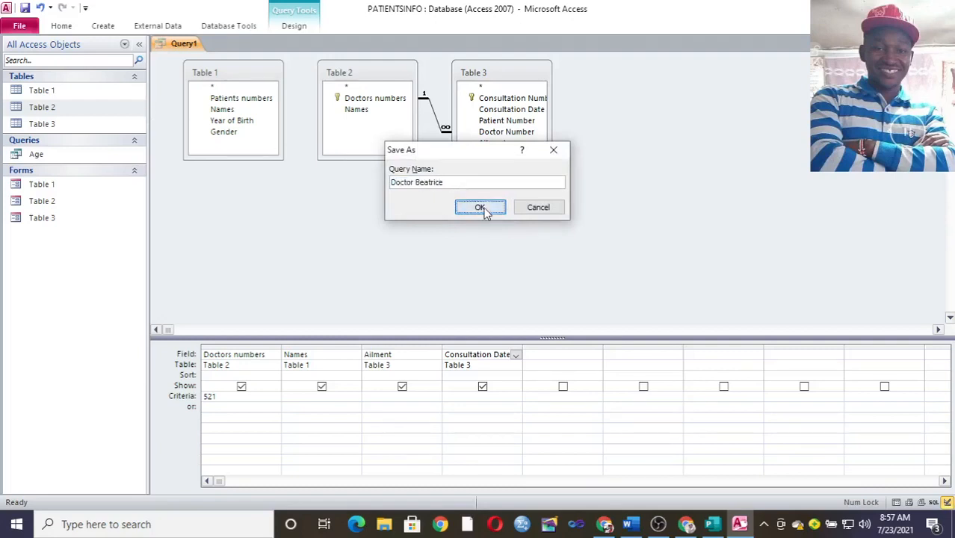
{"action": "left_click", "coordinate": [306, 25]}
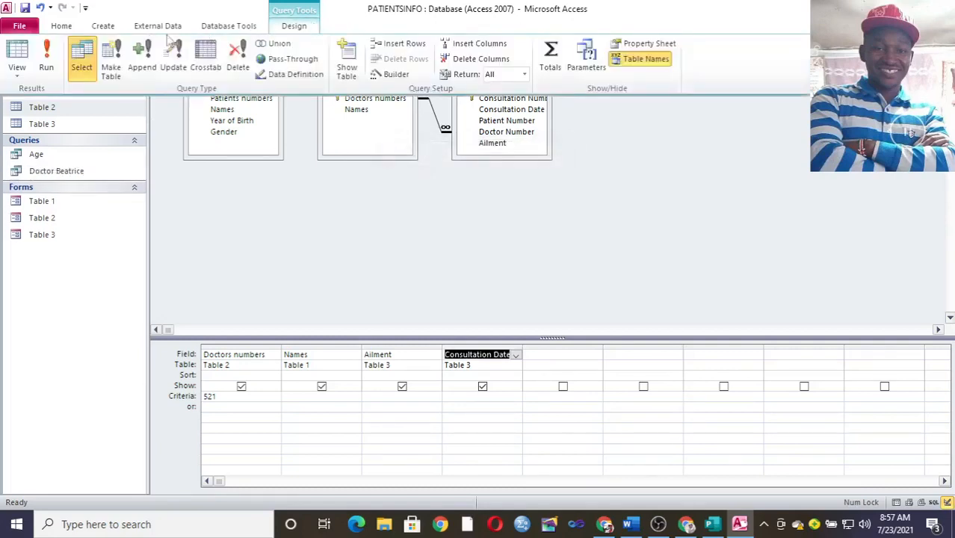
{"action": "left_click", "coordinate": [47, 58]}
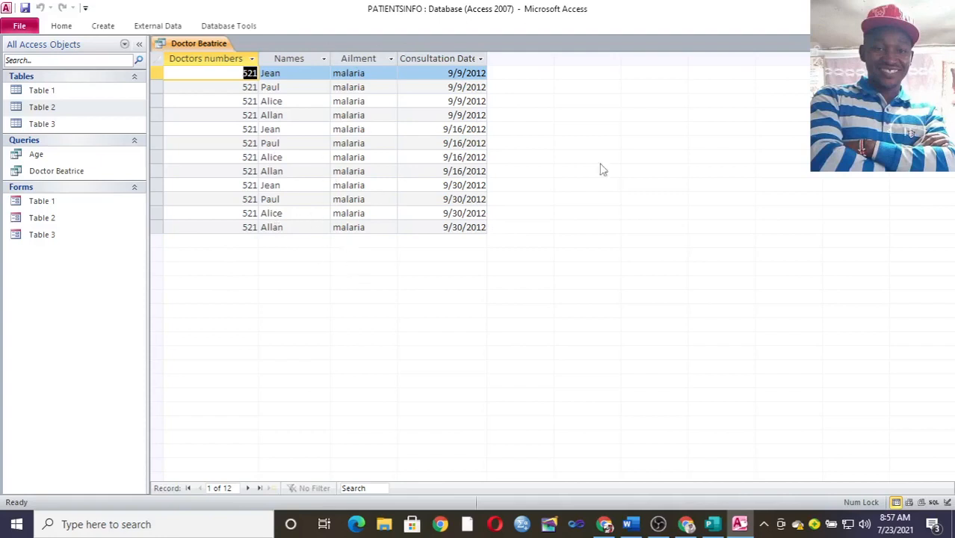
{"action": "left_click", "coordinate": [947, 44]}
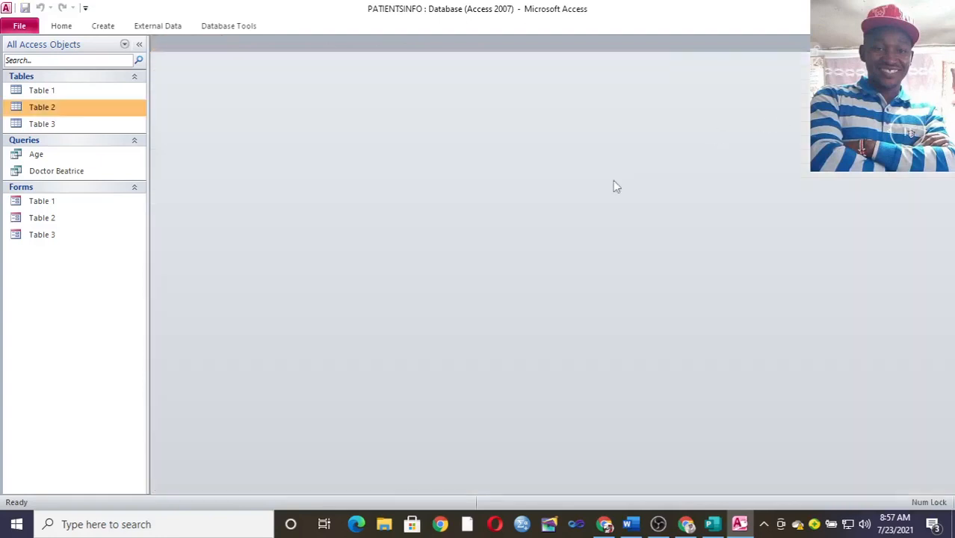
- Read the report question (d) in 2013.pdf, and start another query design in Access containing Table 1, Table 2 and Table 3
{"action": "left_click", "coordinate": [686, 524]}
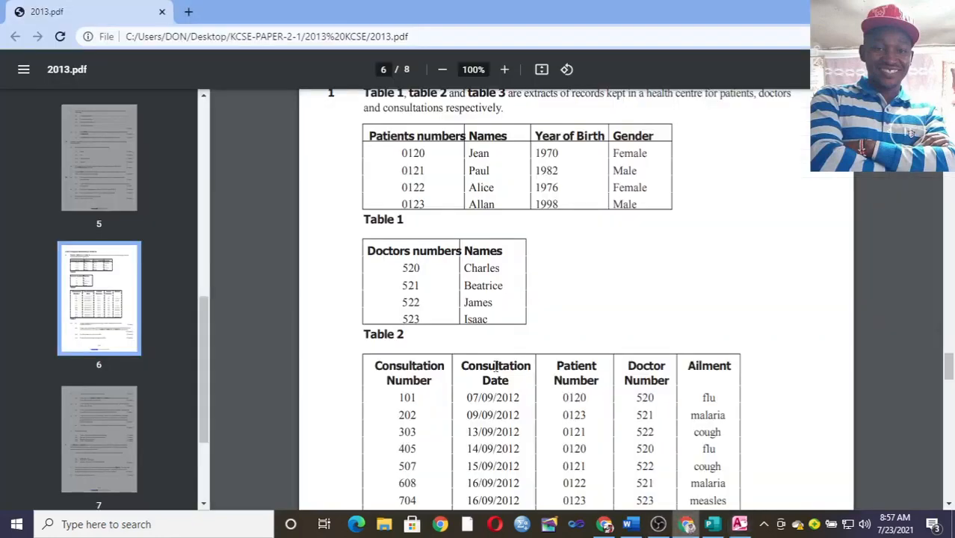
{"action": "scroll", "coordinate": [437, 295], "scroll_direction": "down", "scroll_amount": 10}
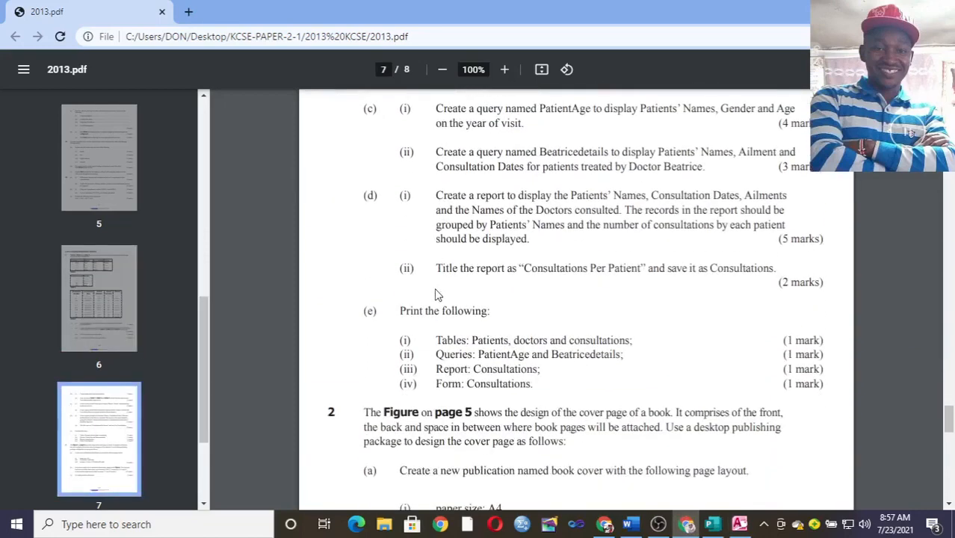
{"action": "scroll", "coordinate": [437, 294], "scroll_direction": "up", "scroll_amount": 2}
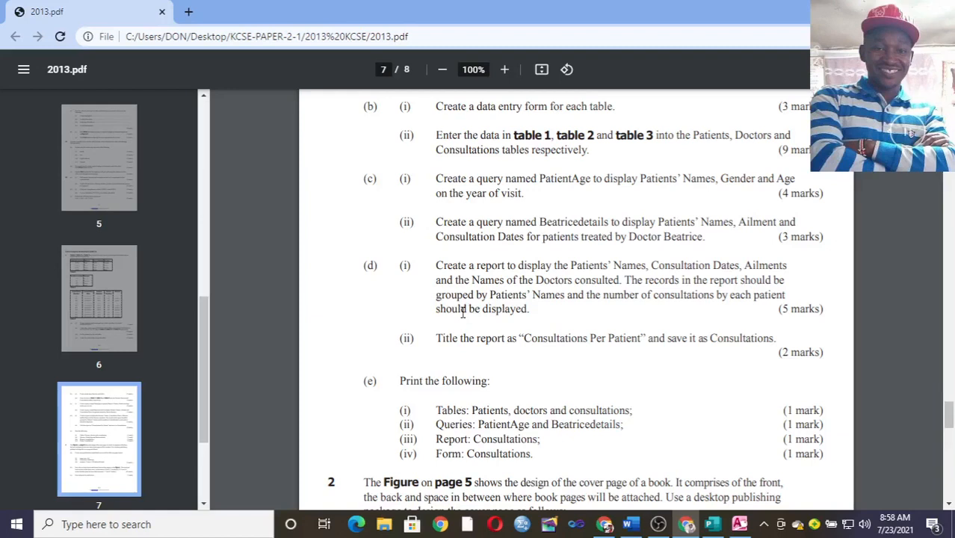
{"action": "left_click", "coordinate": [739, 524]}
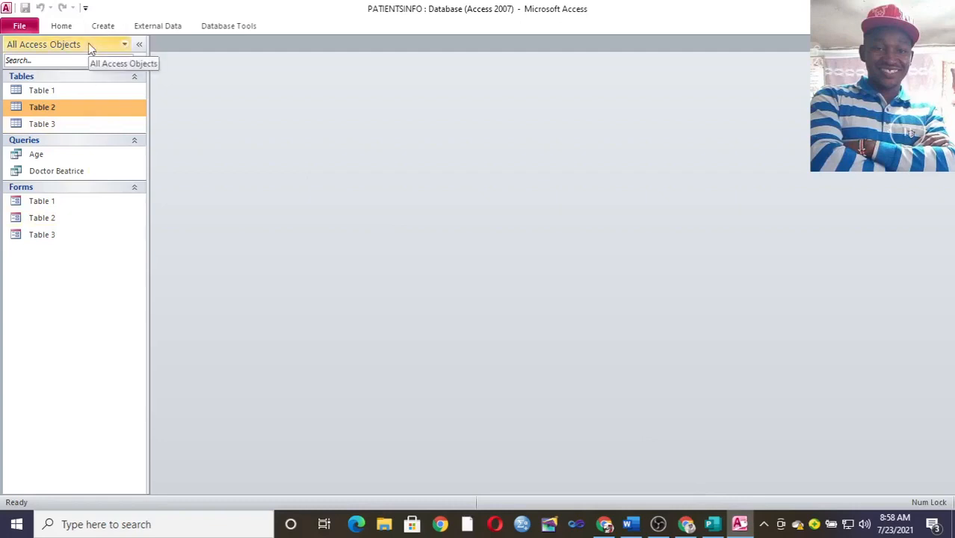
{"action": "left_click", "coordinate": [99, 27]}
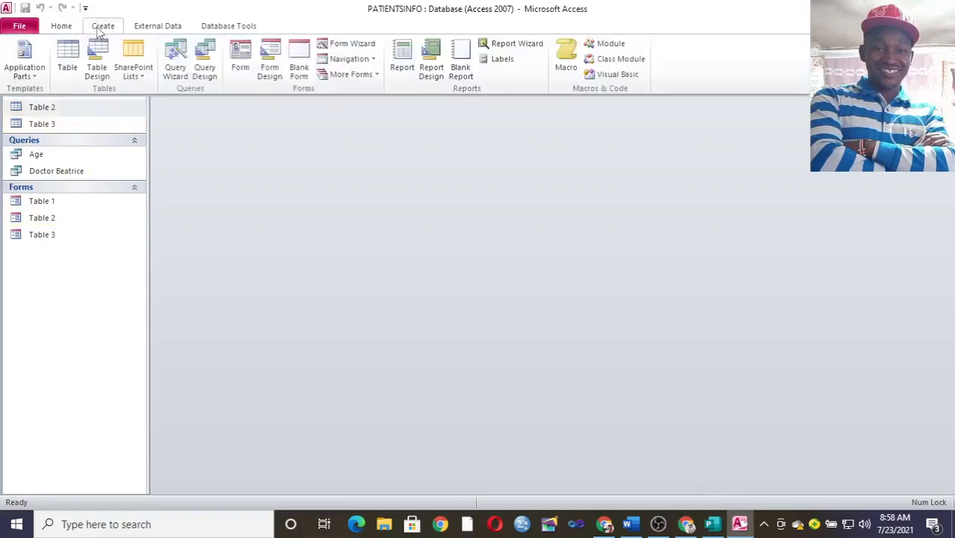
{"action": "left_click", "coordinate": [205, 75]}
{"action": "double_click", "coordinate": [402, 341]}
{"action": "double_click", "coordinate": [402, 351]}
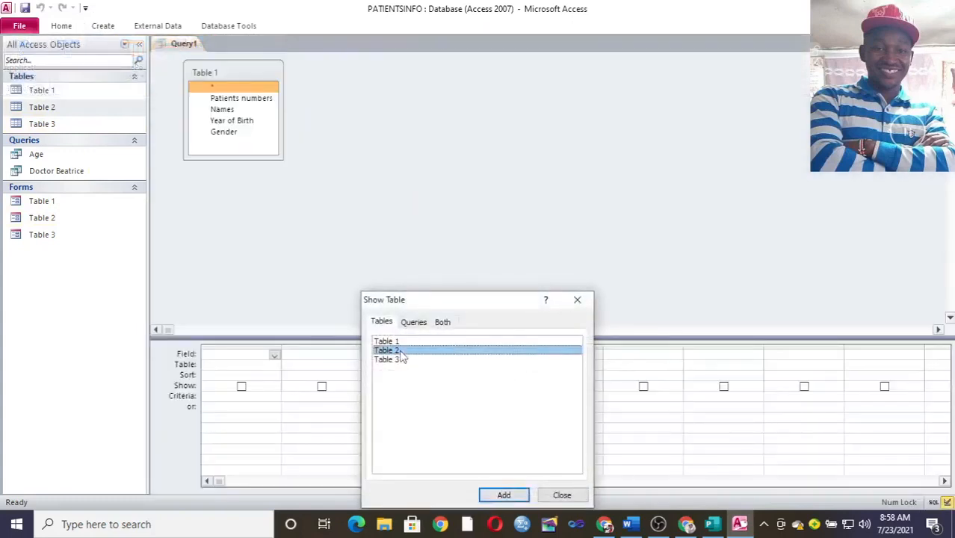
{"action": "double_click", "coordinate": [401, 360]}
{"action": "left_click", "coordinate": [573, 498]}
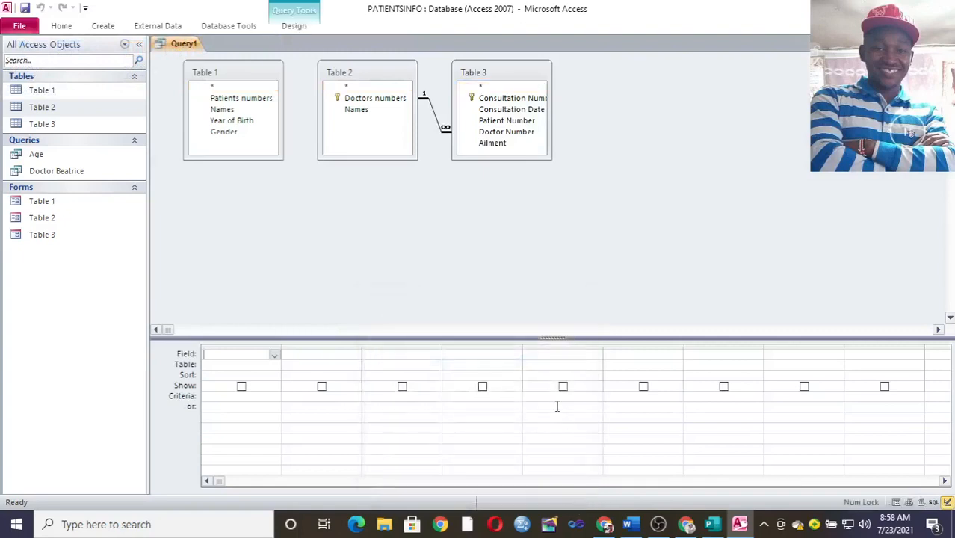
- Add Table 1's Names, Table 3's Consultation Date and Ailment, and Table 2's Names fields to the query grid
{"action": "double_click", "coordinate": [222, 110]}
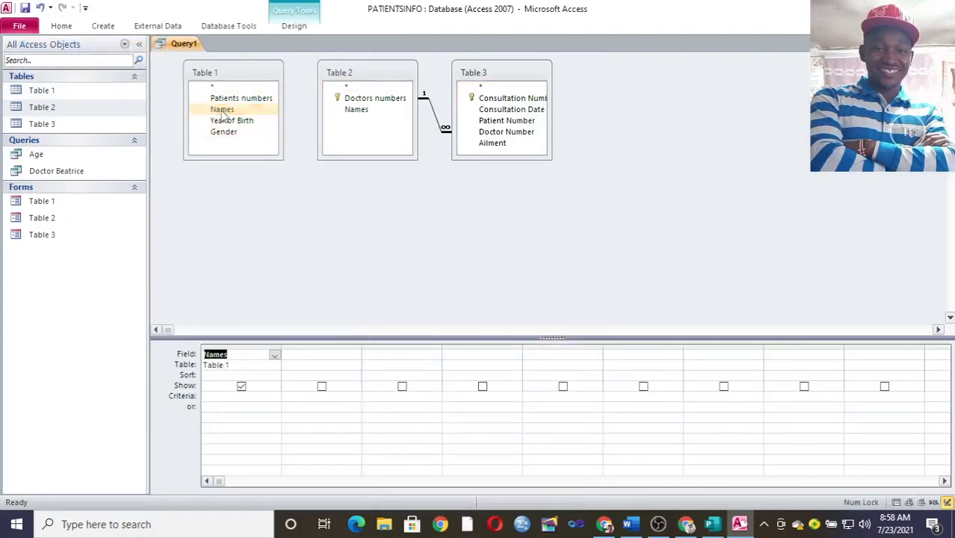
{"action": "double_click", "coordinate": [518, 112]}
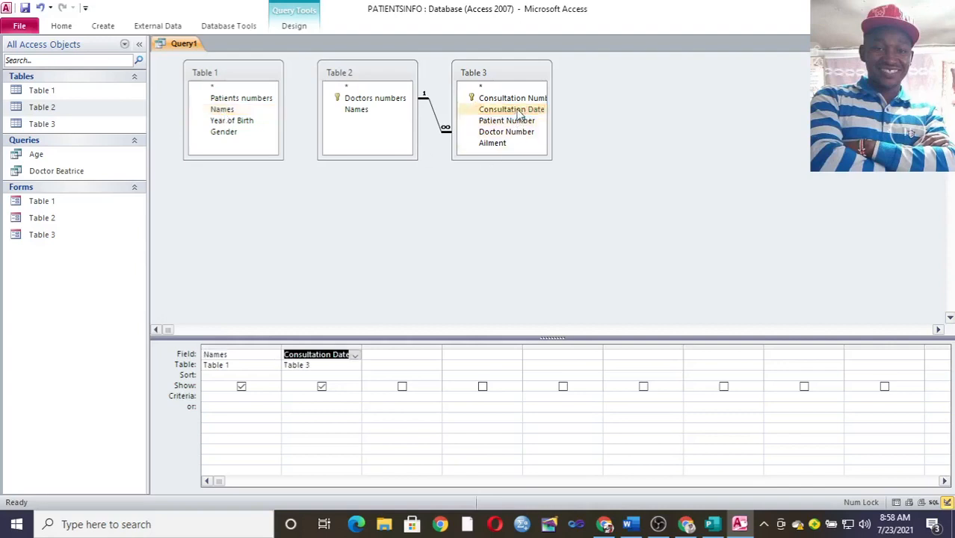
{"action": "double_click", "coordinate": [509, 143]}
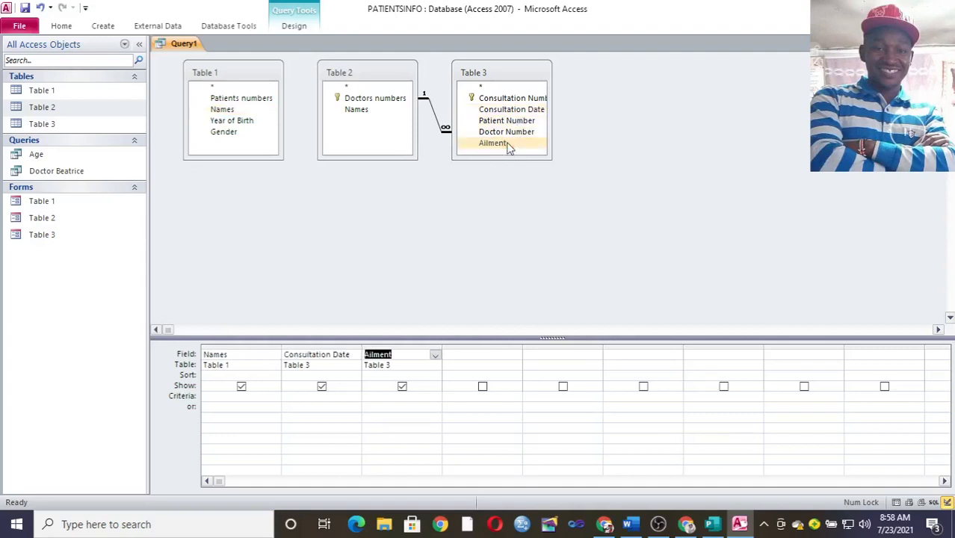
{"action": "double_click", "coordinate": [364, 114]}
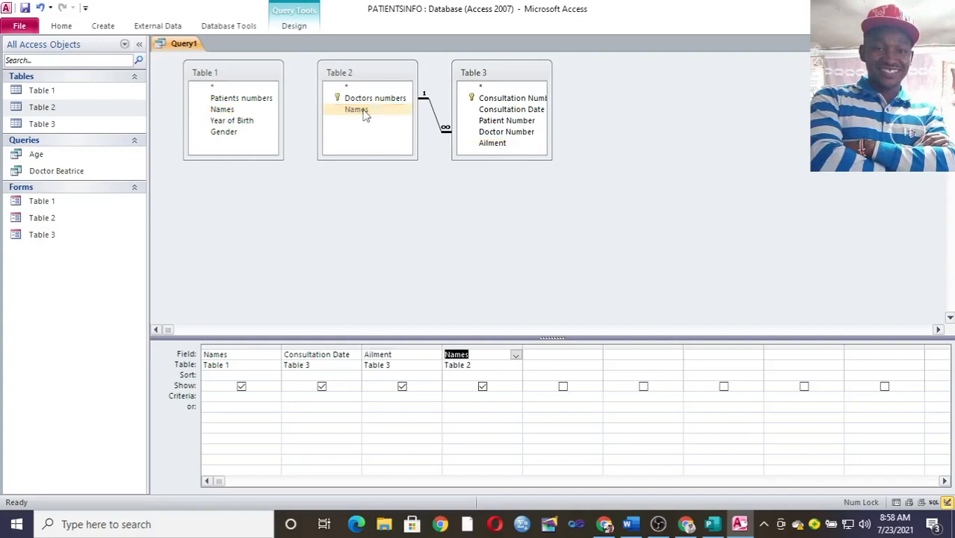
- Test-run the query, return to its design, and save it as Query1 before closing it
{"action": "left_click", "coordinate": [303, 26]}
{"action": "left_click", "coordinate": [61, 52]}
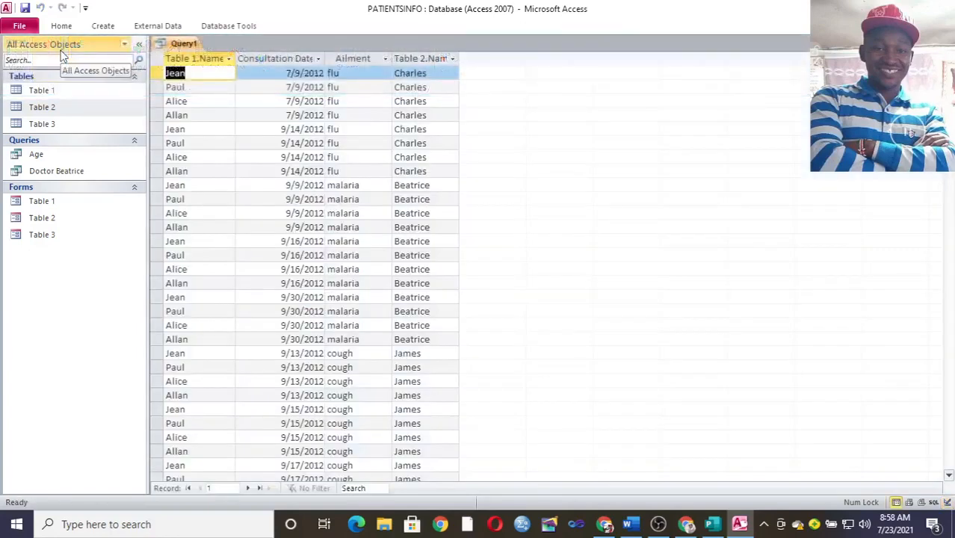
{"action": "right_click", "coordinate": [193, 49]}
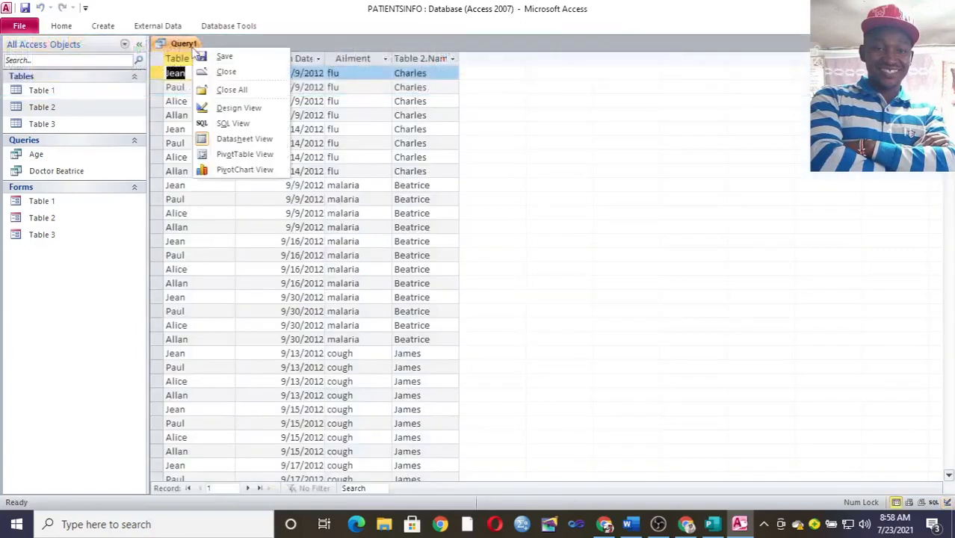
{"action": "left_click", "coordinate": [238, 108]}
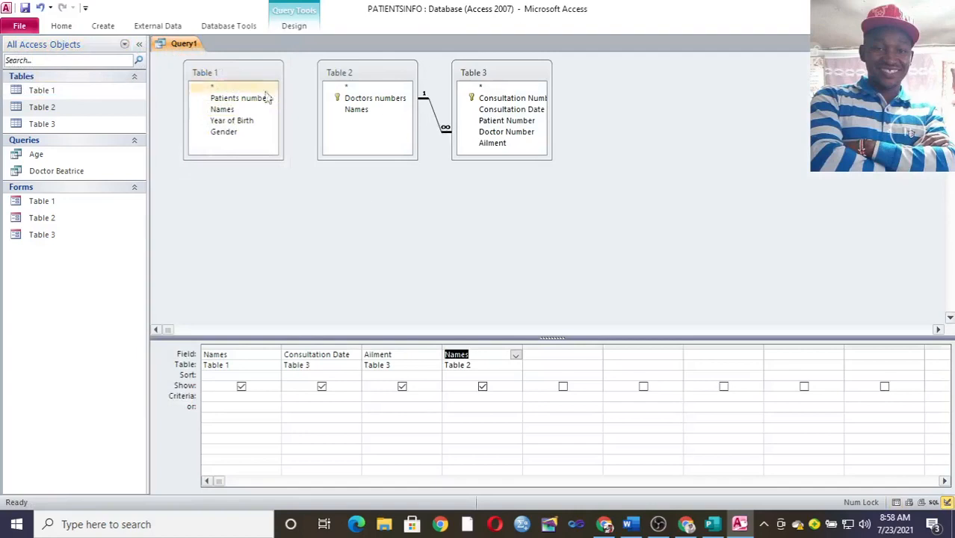
{"action": "left_click", "coordinate": [25, 7]}
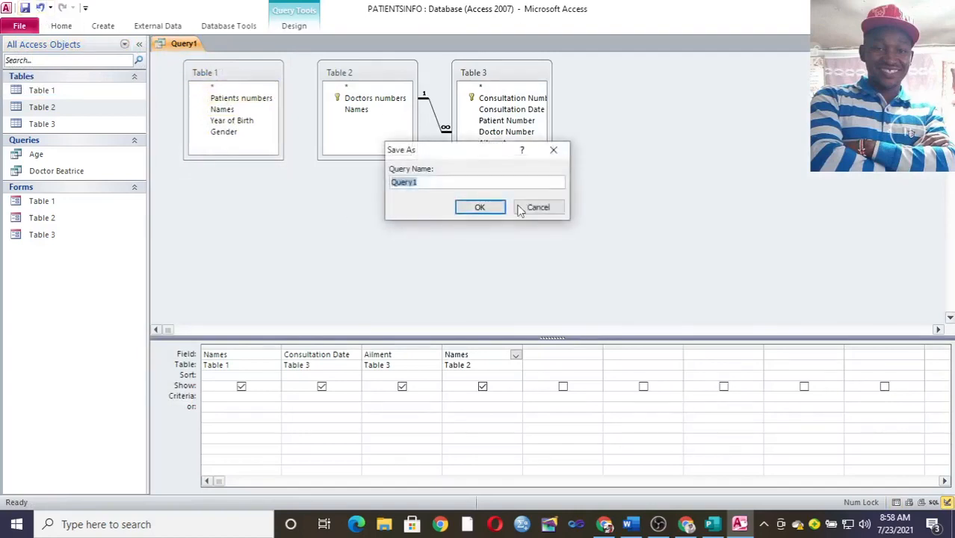
{"action": "left_click", "coordinate": [492, 209]}
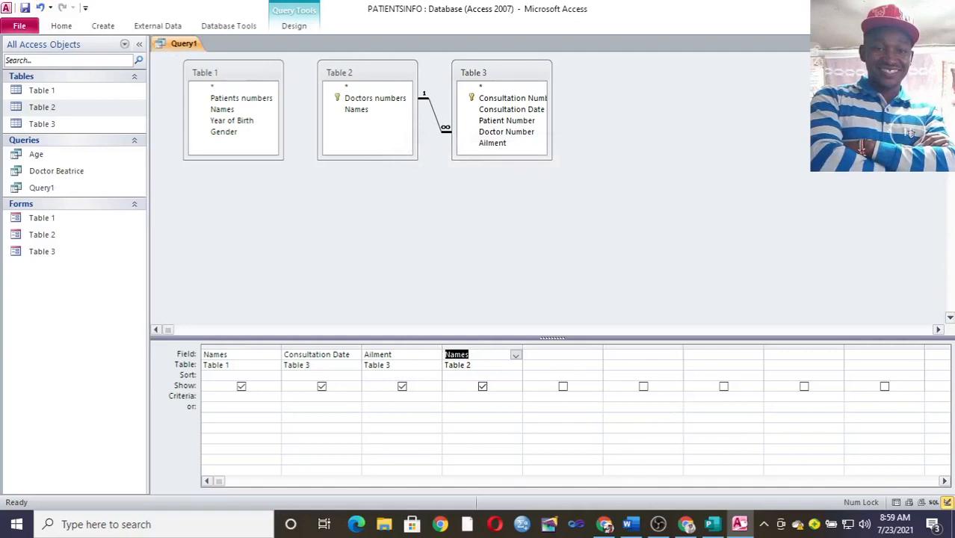
{"action": "left_click", "coordinate": [947, 44]}
- Create a report with the Report Wizard from all fields of Query1, without grouping levels and with the remaining defaults
{"action": "left_click", "coordinate": [104, 25]}
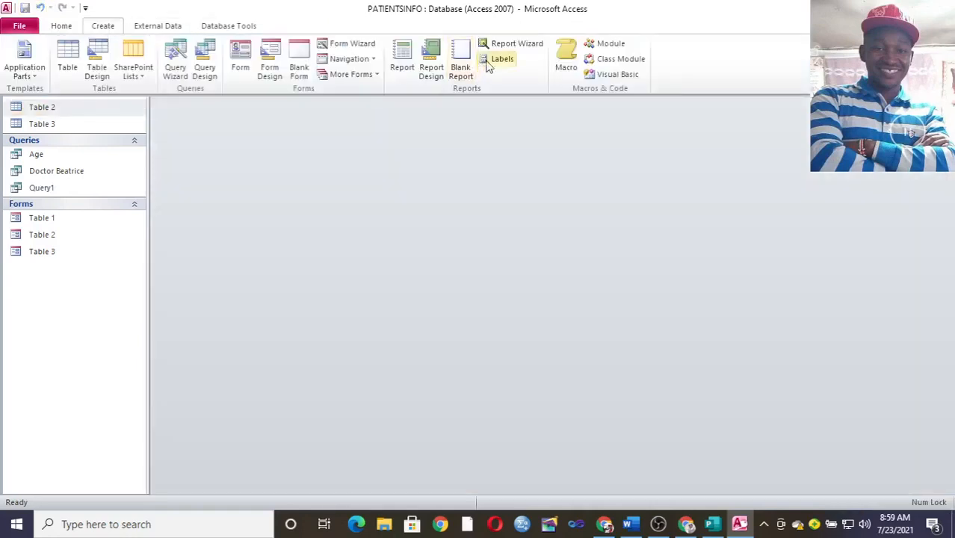
{"action": "left_click", "coordinate": [514, 43]}
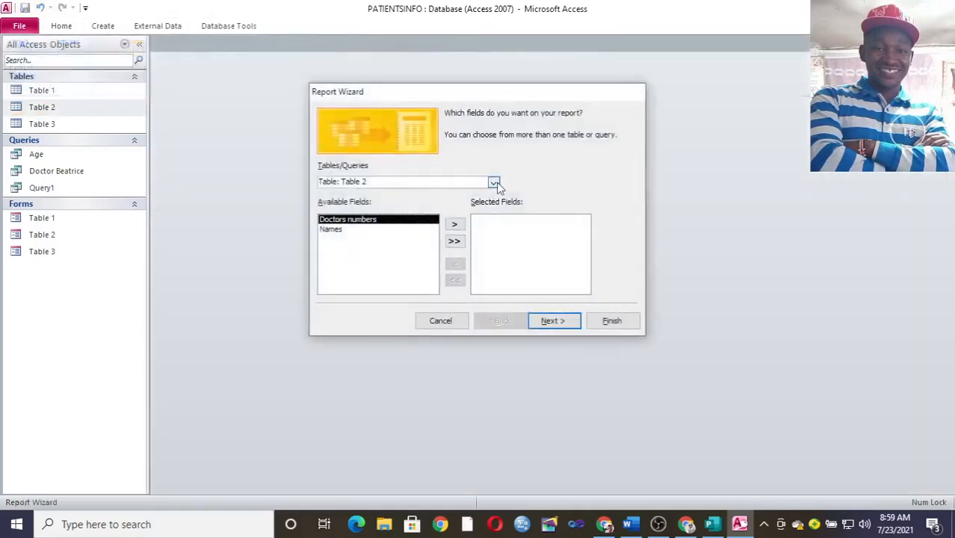
{"action": "left_click", "coordinate": [493, 182]}
{"action": "left_click", "coordinate": [388, 243]}
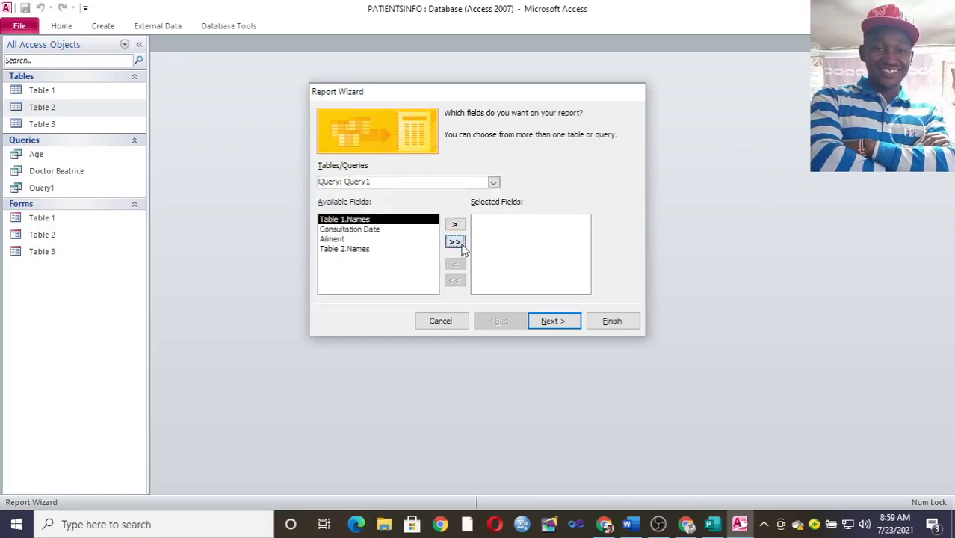
{"action": "left_click", "coordinate": [454, 240]}
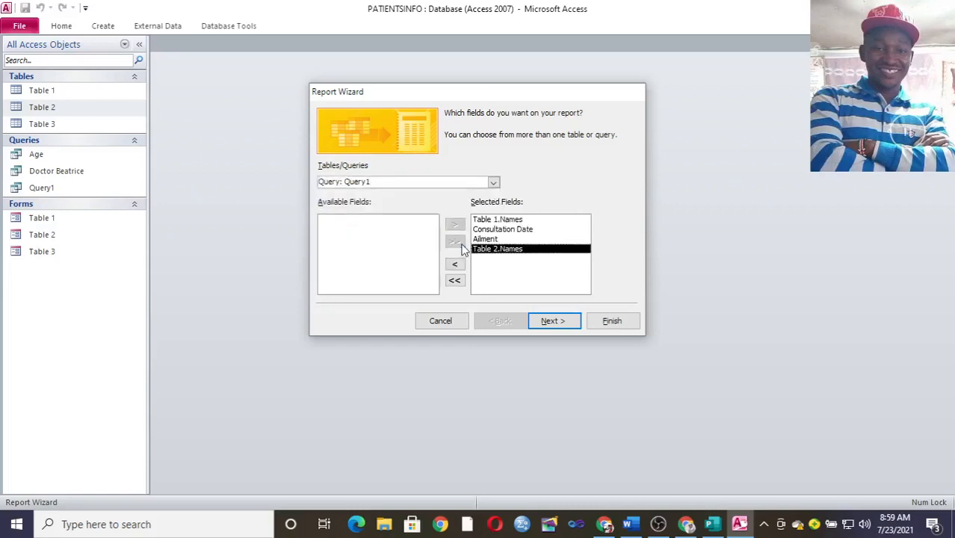
{"action": "left_click", "coordinate": [551, 322]}
{"action": "left_click", "coordinate": [550, 323]}
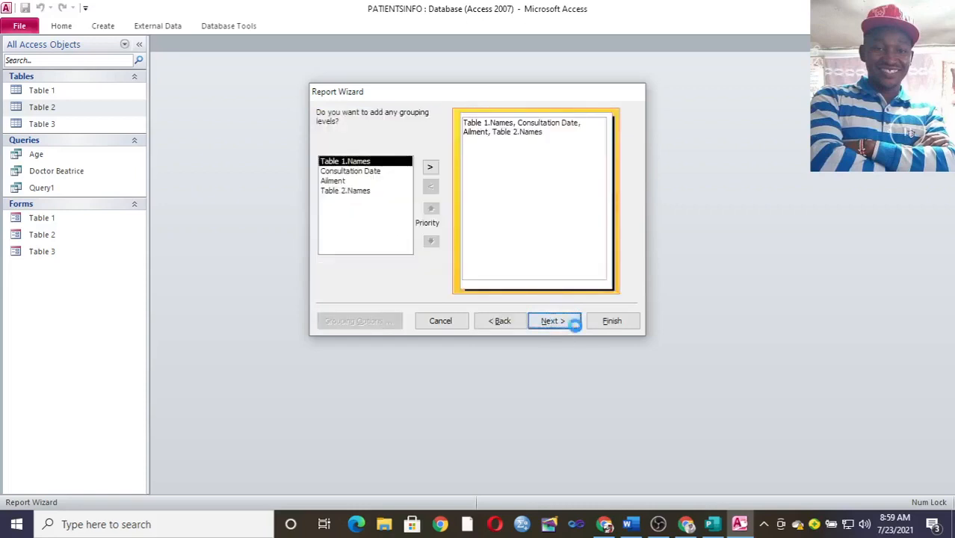
{"action": "left_click", "coordinate": [611, 323]}
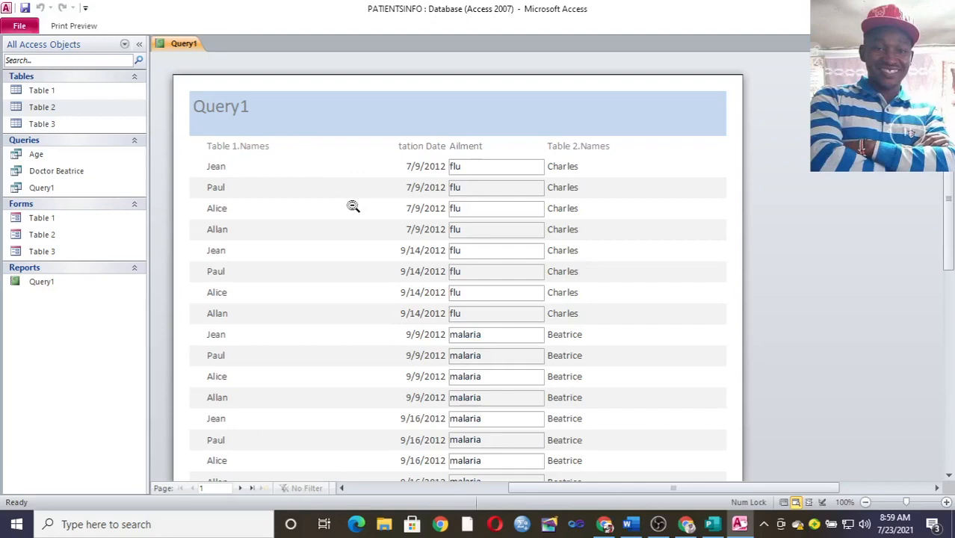
- Switch the report to Design View, group it on Table 1.Names, and save it
{"action": "right_click", "coordinate": [340, 145]}
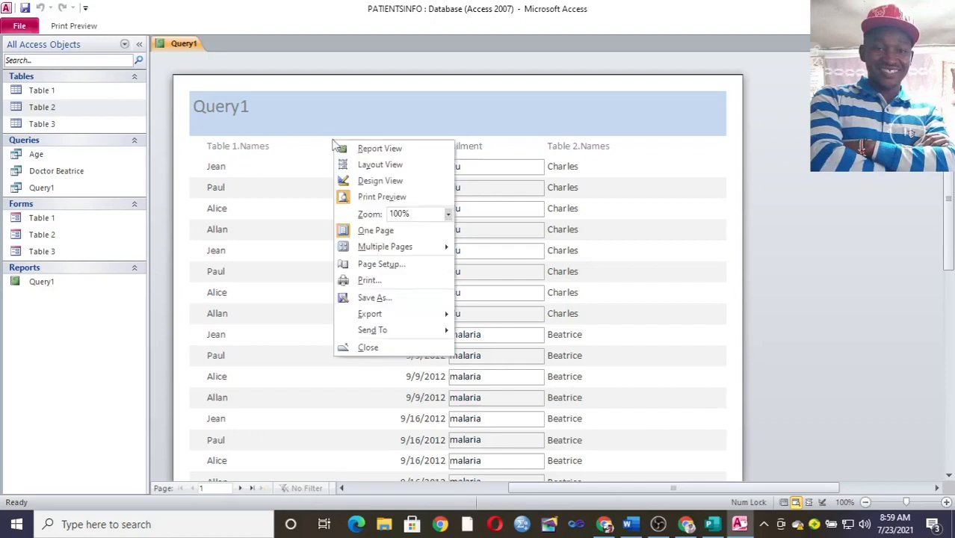
{"action": "left_click", "coordinate": [364, 179]}
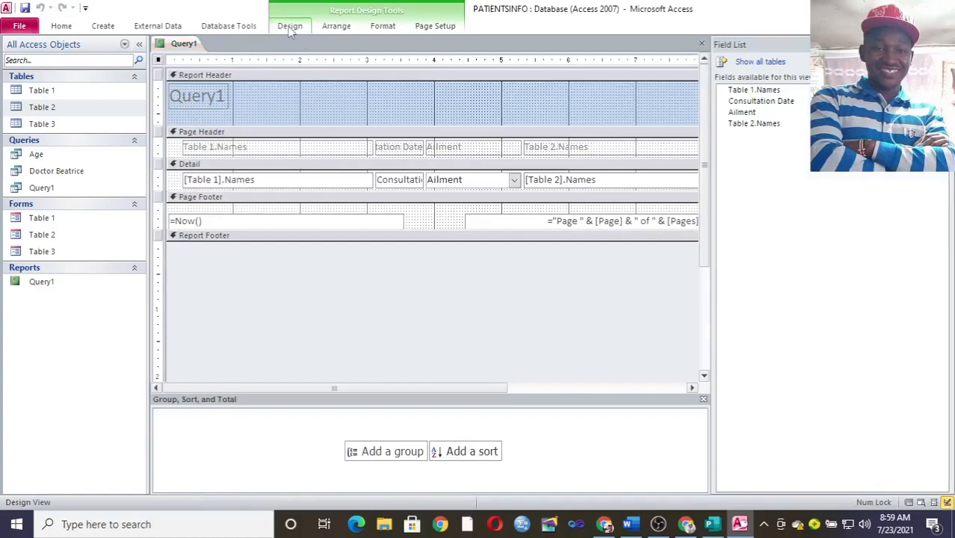
{"action": "left_click", "coordinate": [290, 26]}
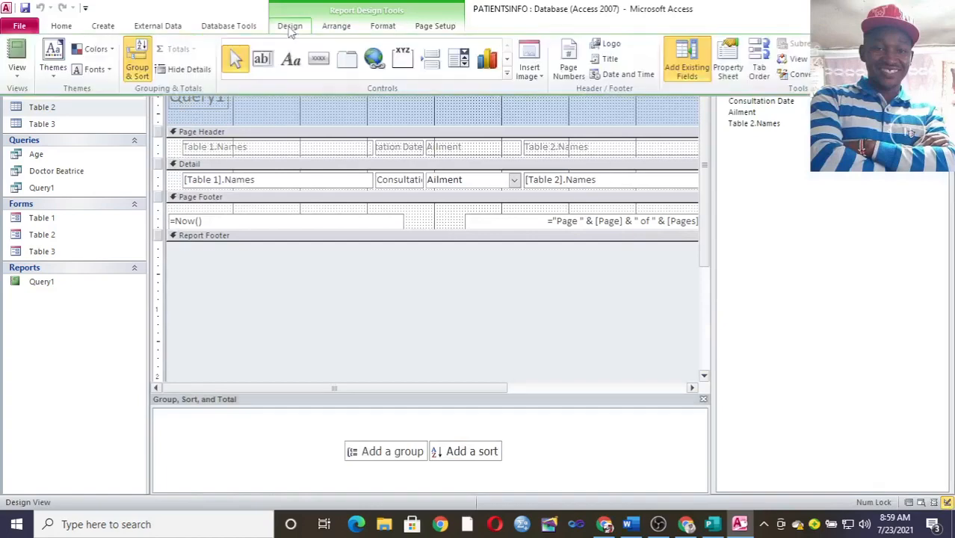
{"action": "left_click", "coordinate": [138, 68]}
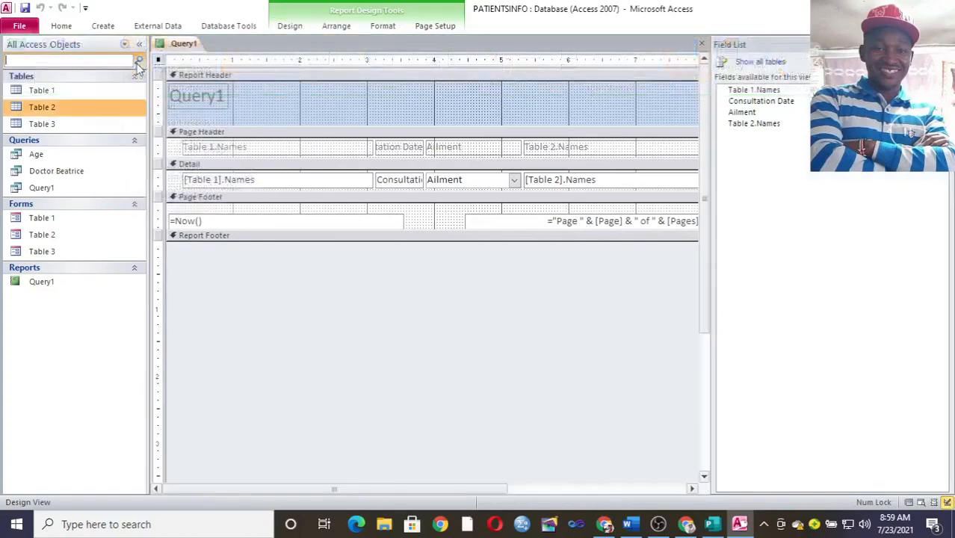
{"action": "left_click", "coordinate": [290, 26]}
{"action": "left_click", "coordinate": [139, 65]}
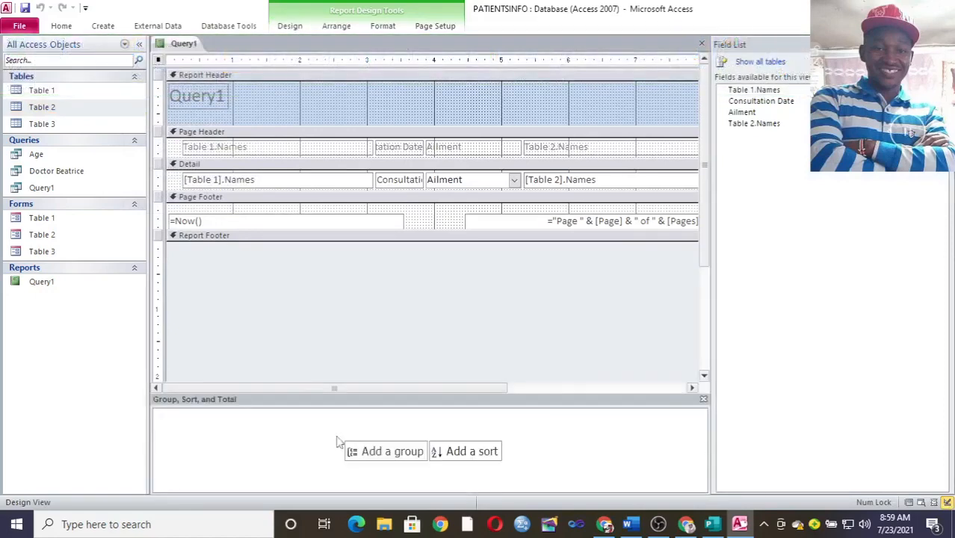
{"action": "left_click", "coordinate": [398, 453]}
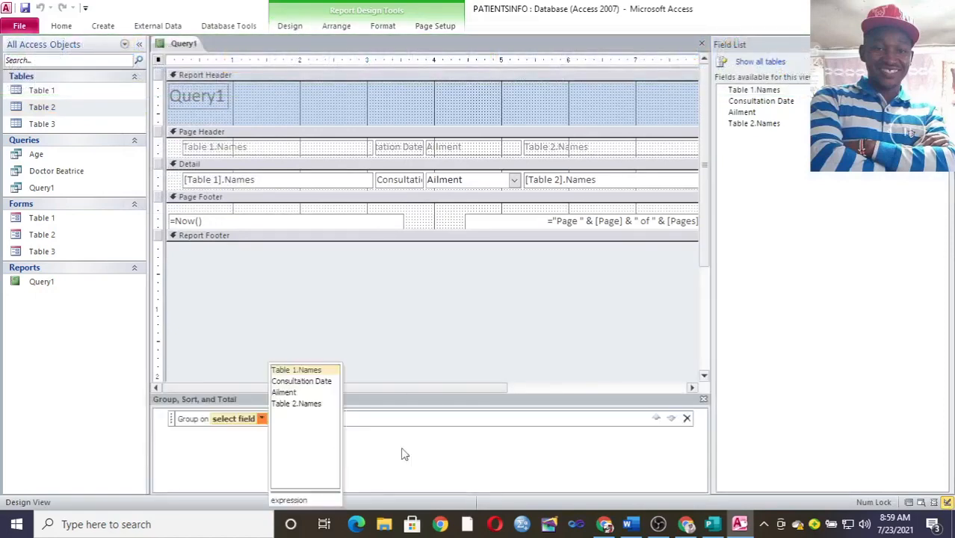
{"action": "left_click", "coordinate": [313, 371]}
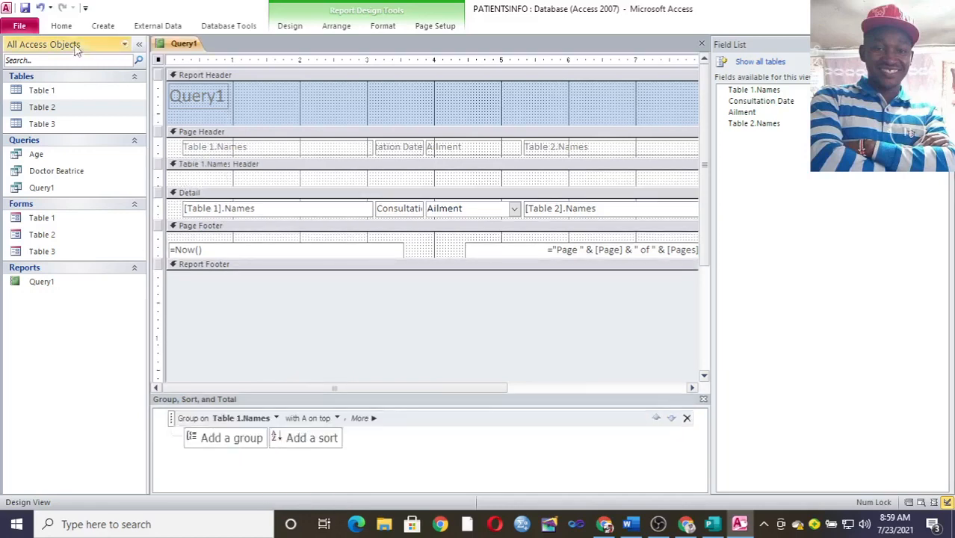
{"action": "left_click", "coordinate": [21, 7]}
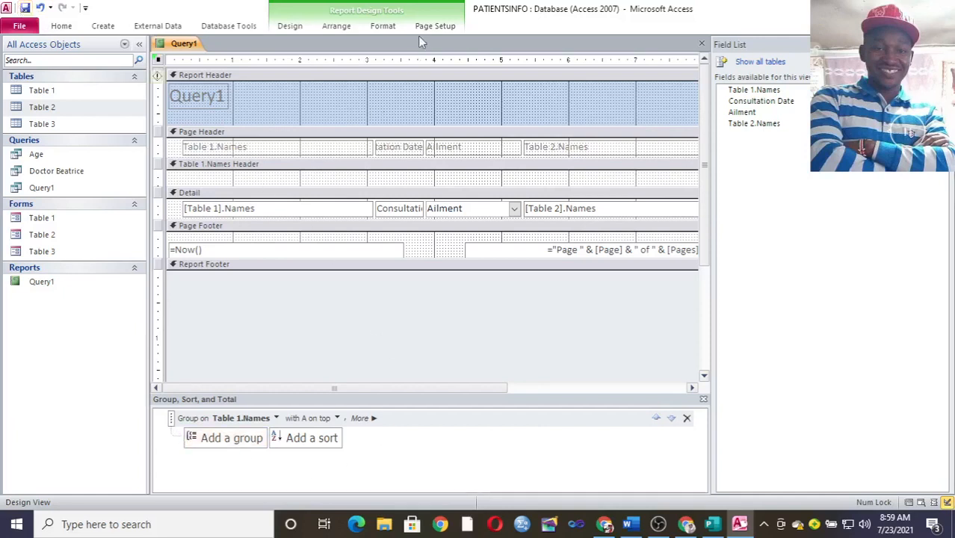
- Show the report in Report View and examine how the consultation records are grouped by patient
{"action": "left_click", "coordinate": [290, 27]}
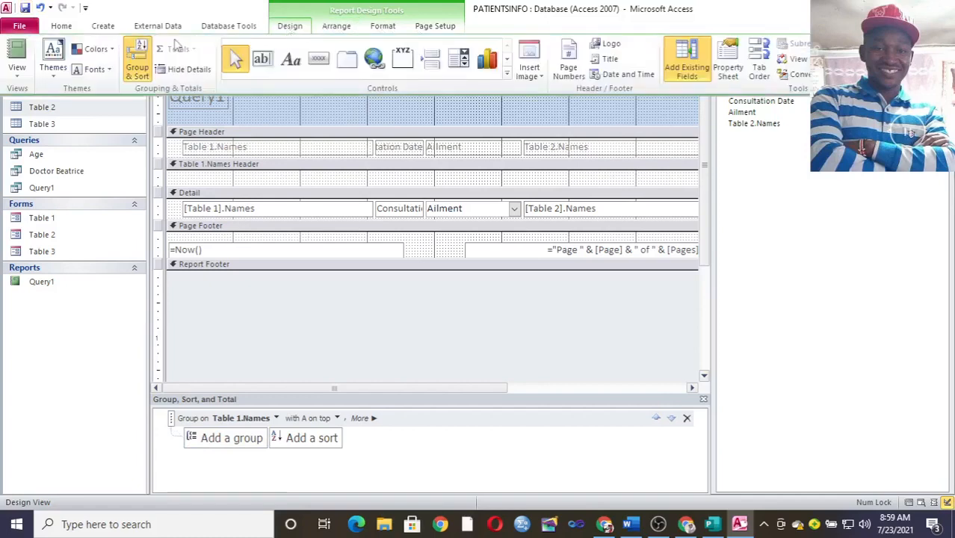
{"action": "left_click", "coordinate": [31, 55]}
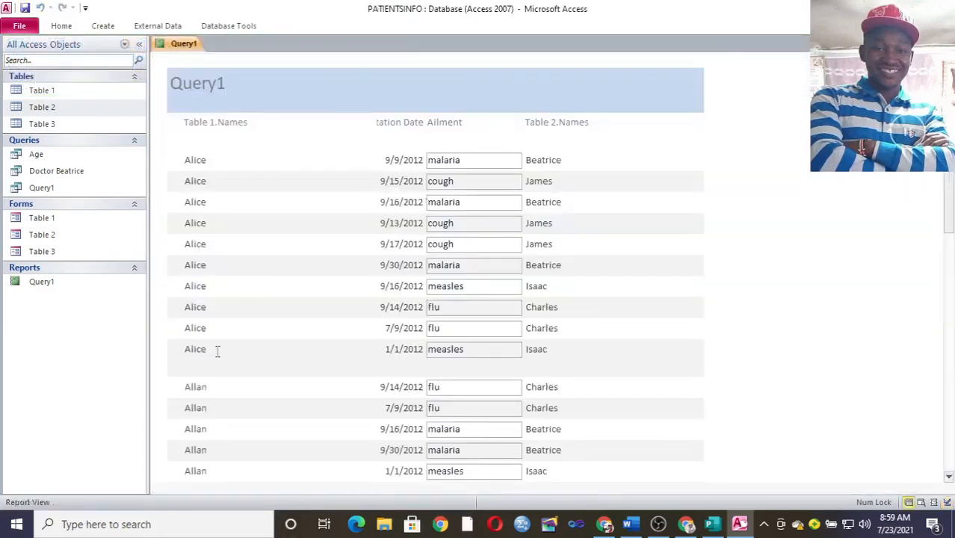
{"action": "scroll", "coordinate": [215, 265], "scroll_direction": "down", "scroll_amount": 3}
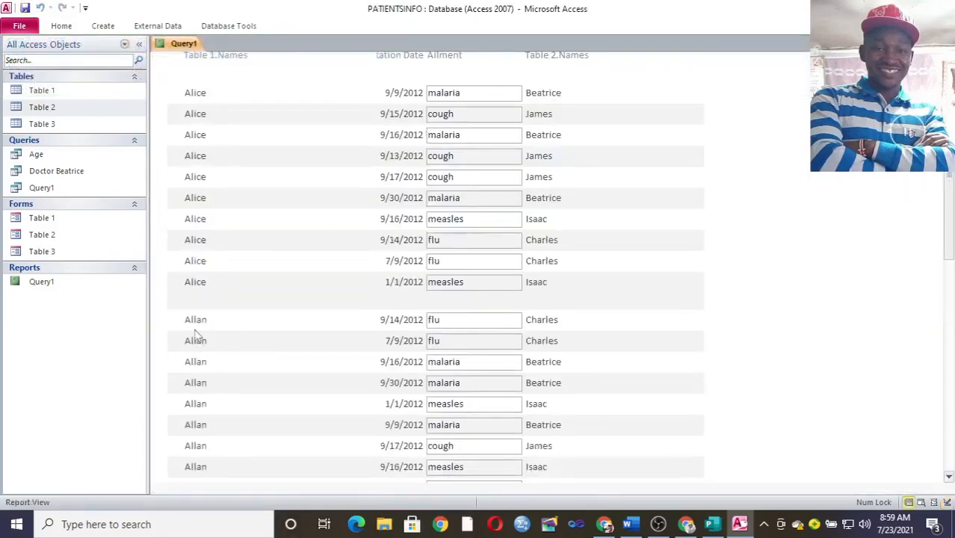
{"action": "scroll", "coordinate": [283, 428], "scroll_direction": "down", "scroll_amount": 9}
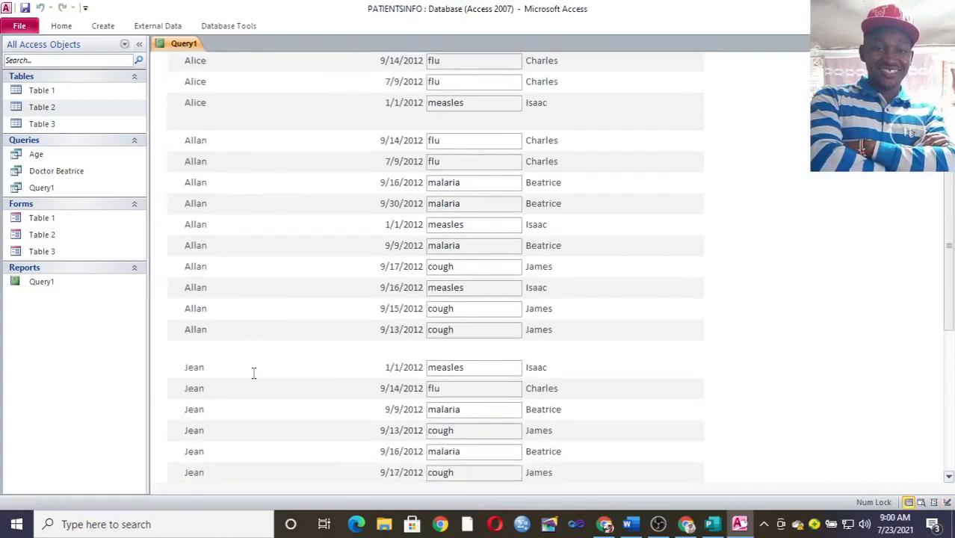
{"action": "scroll", "coordinate": [250, 458], "scroll_direction": "down", "scroll_amount": 8}
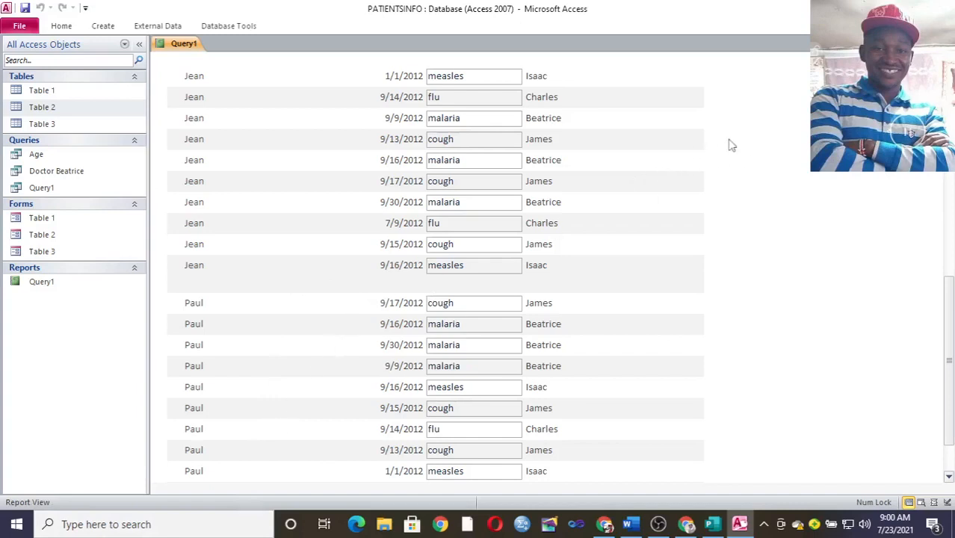
- Return the report to Design View and enlarge the Report Footer section to about 0.8 inch high
{"action": "right_click", "coordinate": [754, 134]}
{"action": "left_click", "coordinate": [771, 171]}
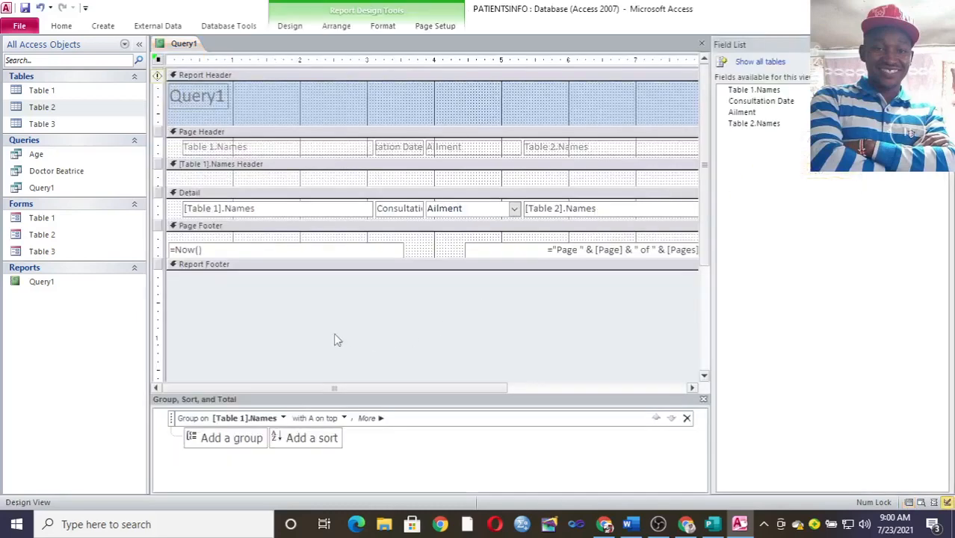
{"action": "left_click_drag", "start_coordinate": [326, 269], "coordinate": [332, 323]}
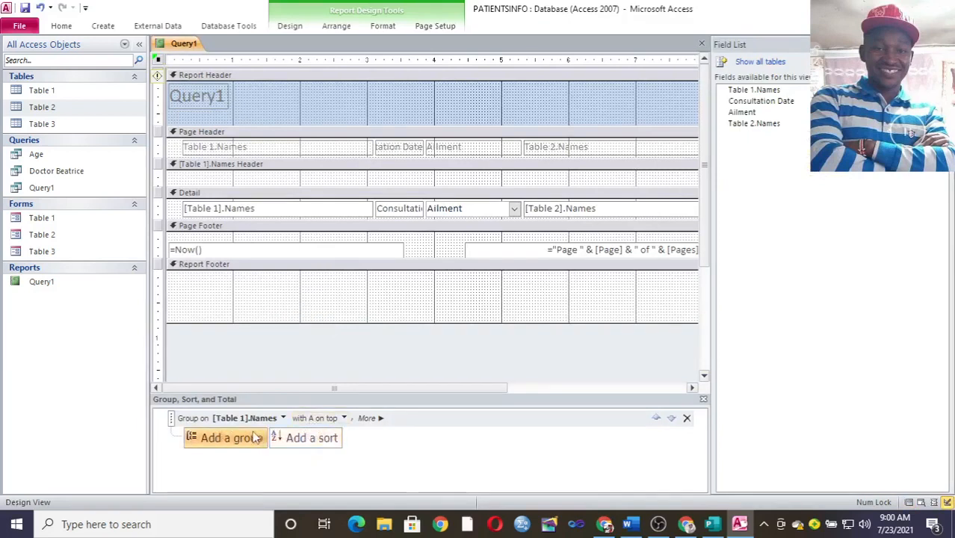
- Add a Count Values subtotal on Table 1.Names in the group footer, and save the report before viewing it
{"action": "left_click", "coordinate": [380, 420]}
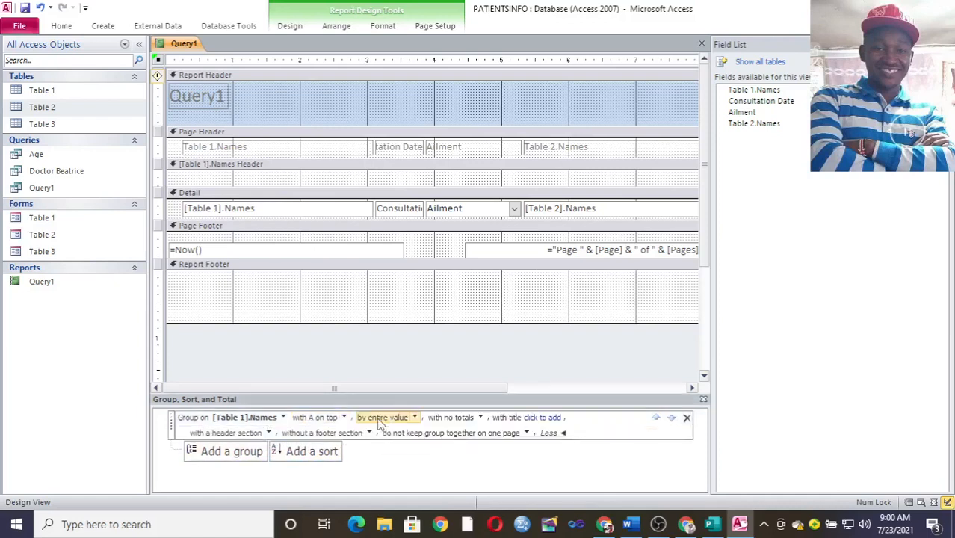
{"action": "left_click", "coordinate": [481, 418]}
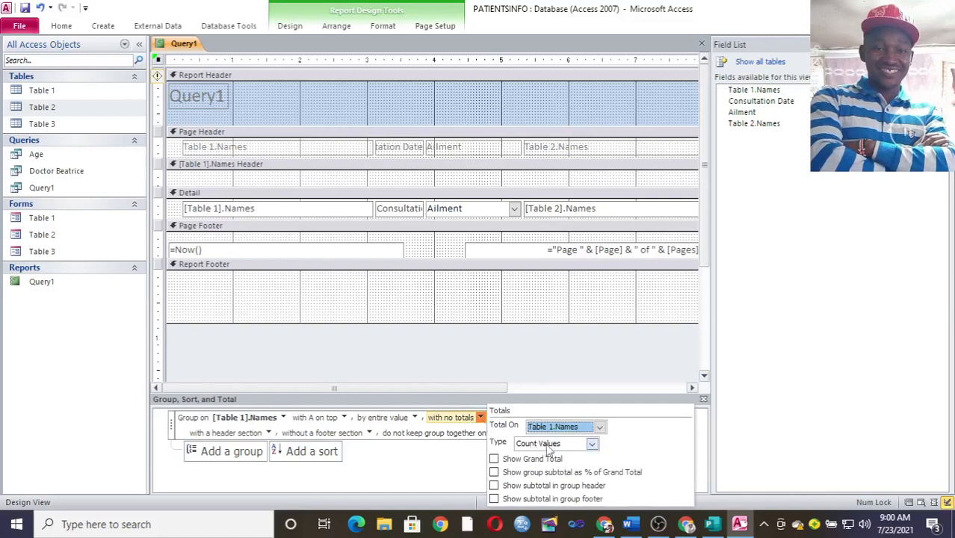
{"action": "left_click", "coordinate": [494, 498]}
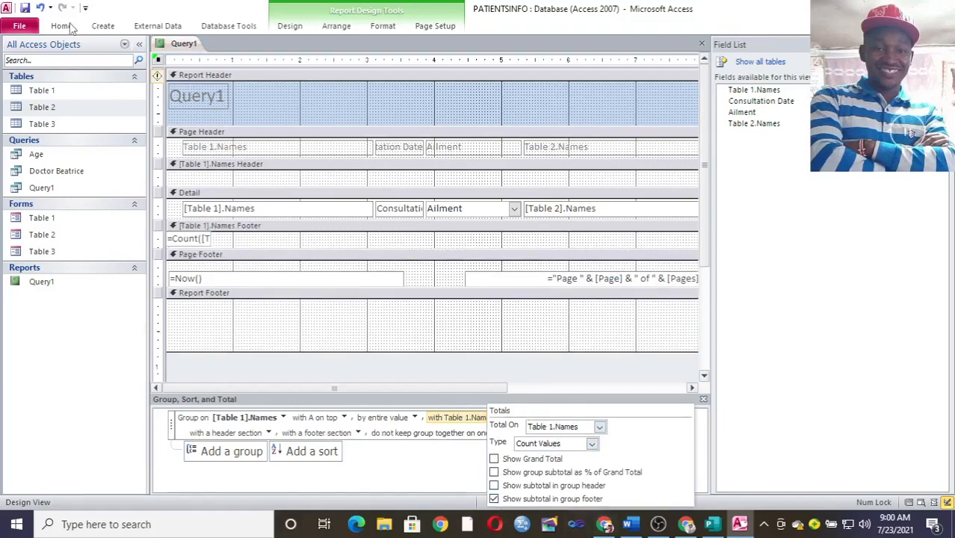
{"action": "left_click", "coordinate": [24, 10]}
{"action": "left_click", "coordinate": [63, 28]}
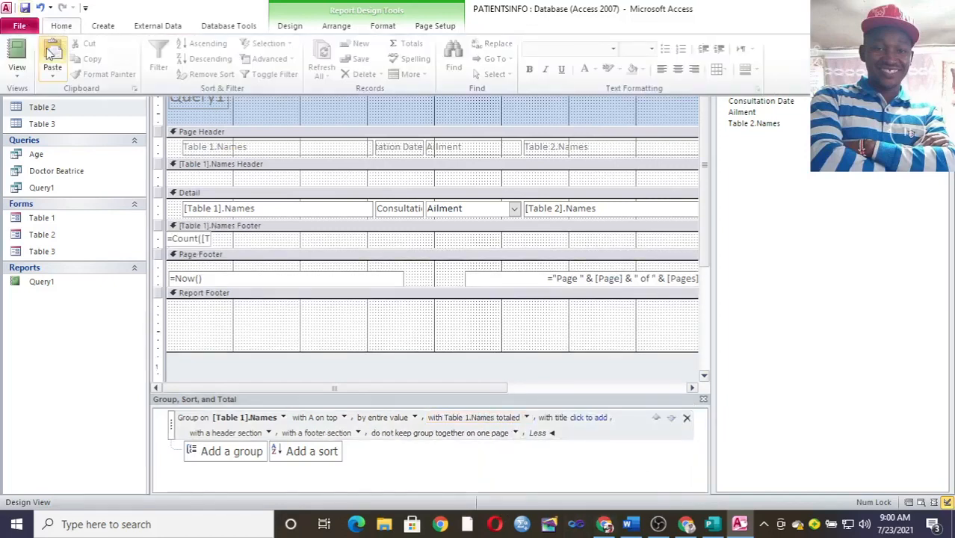
{"action": "left_click", "coordinate": [18, 52]}
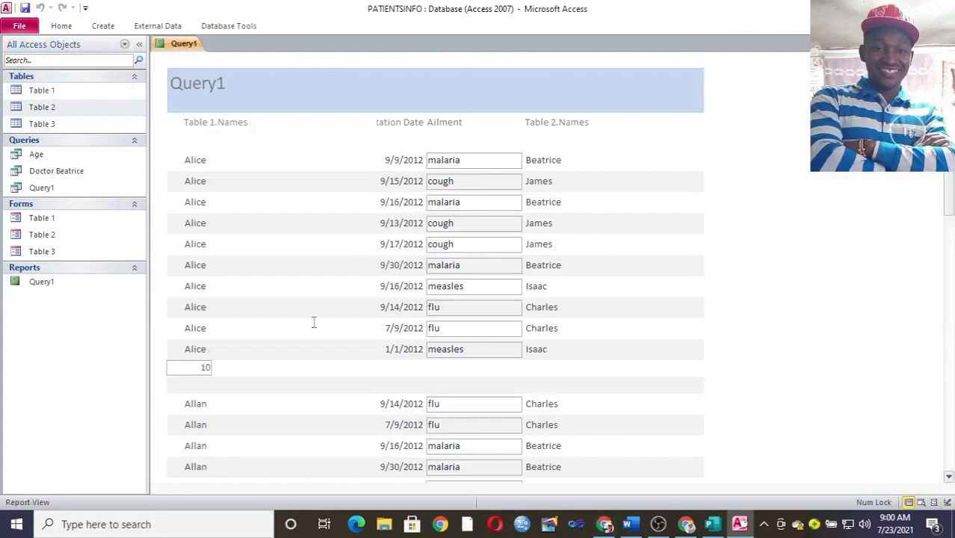
- Check the consultation count under each patient's group in the report, and close the report
{"action": "scroll", "coordinate": [296, 234], "scroll_direction": "down", "scroll_amount": 4}
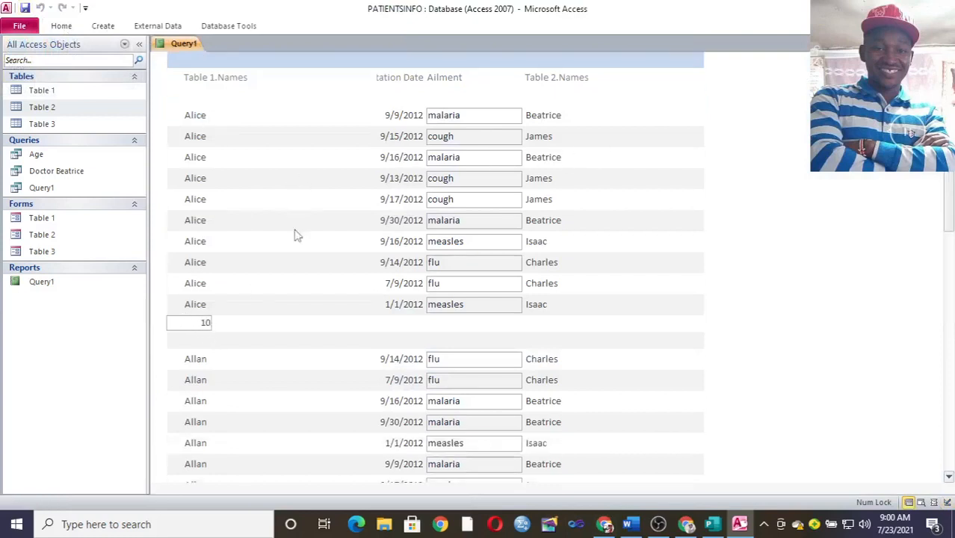
{"action": "scroll", "coordinate": [260, 305], "scroll_direction": "down", "scroll_amount": 1}
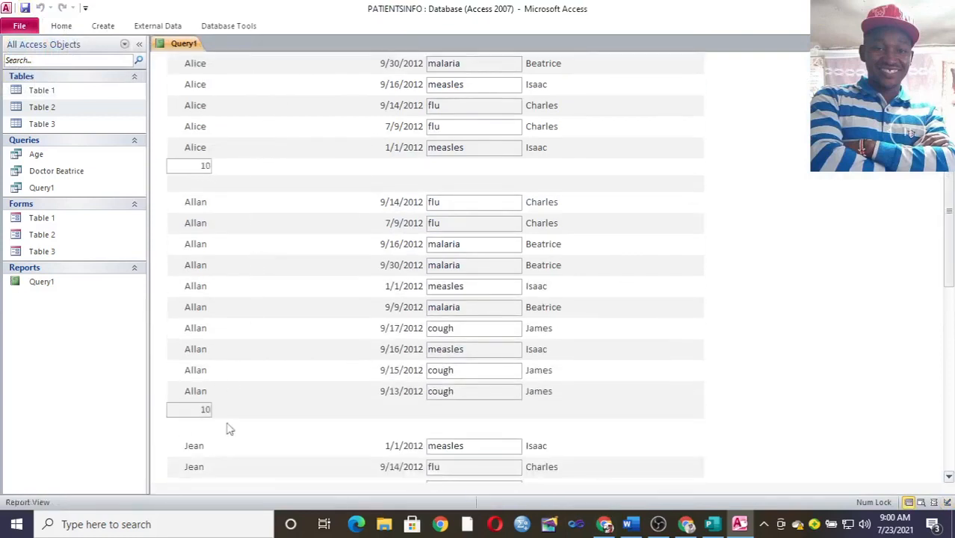
{"action": "scroll", "coordinate": [336, 292], "scroll_direction": "up", "scroll_amount": 2}
{"action": "scroll", "coordinate": [284, 263], "scroll_direction": "up", "scroll_amount": 2}
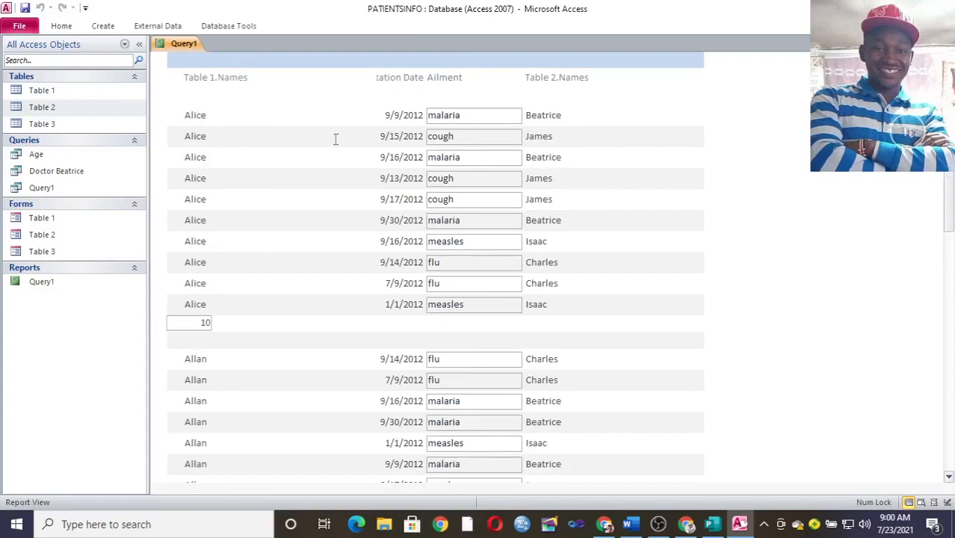
{"action": "scroll", "coordinate": [335, 192], "scroll_direction": "up", "scroll_amount": 1}
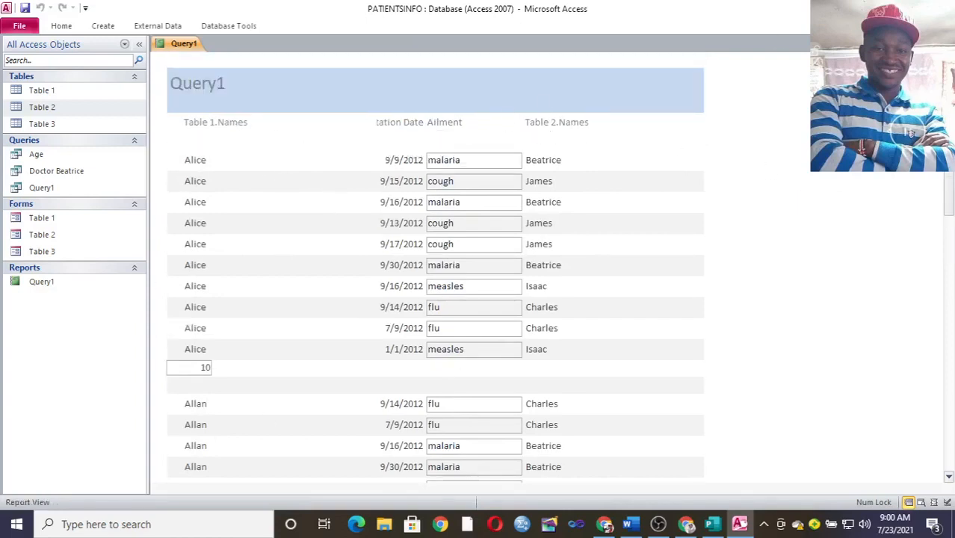
{"action": "left_click", "coordinate": [947, 44]}
{"action": "left_click", "coordinate": [439, 293]}
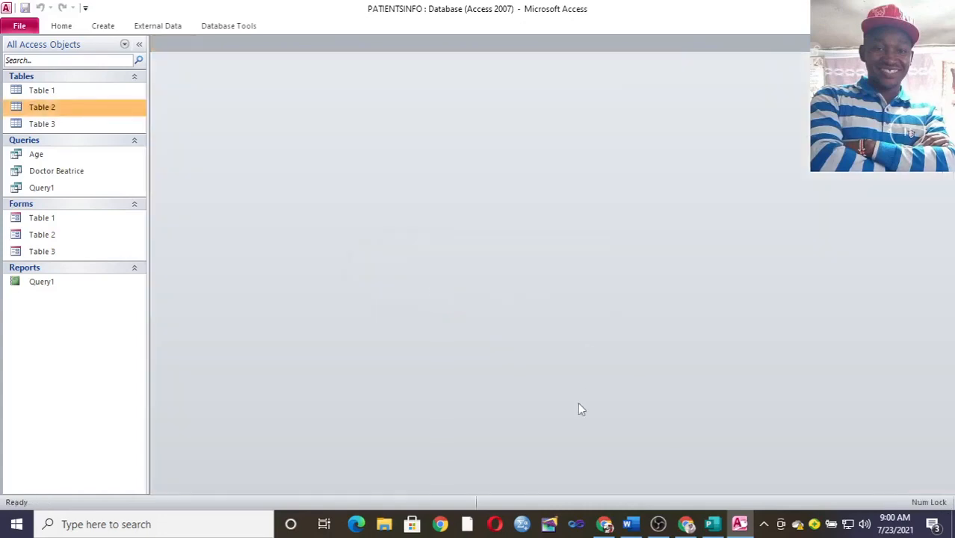
- Switch to 2013.pdf in Chrome and copy the required report title "Consultations Per Patient" from question (d)(ii)
{"action": "left_click", "coordinate": [712, 524]}
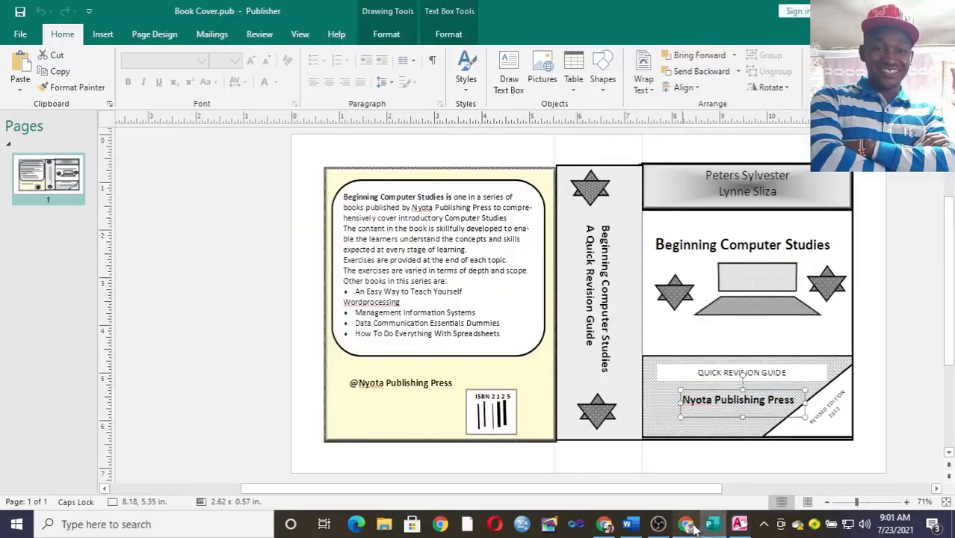
{"action": "left_click", "coordinate": [686, 524]}
{"action": "scroll", "coordinate": [523, 299], "scroll_direction": "down", "scroll_amount": 2}
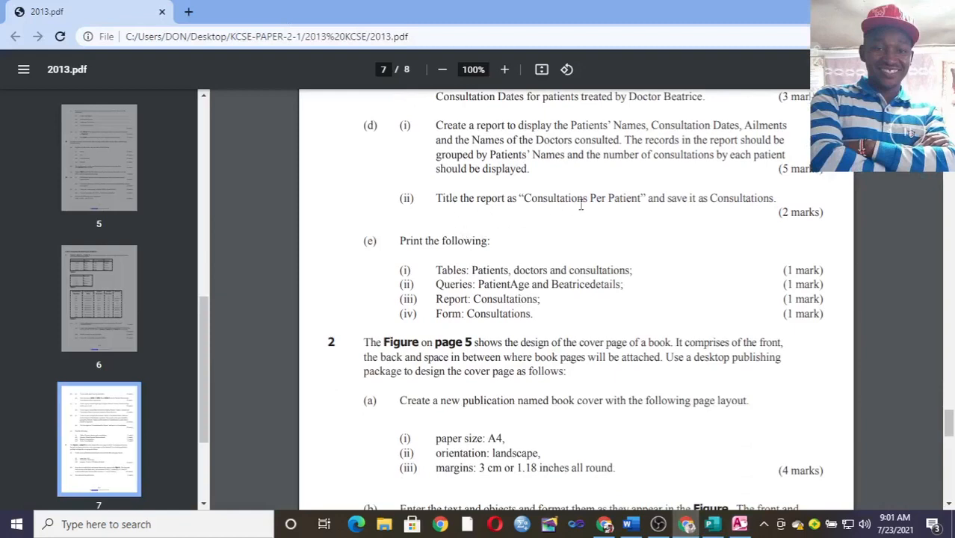
{"action": "left_click_drag", "start_coordinate": [641, 200], "coordinate": [525, 200]}
{"action": "key", "text": "ctrl+c"}
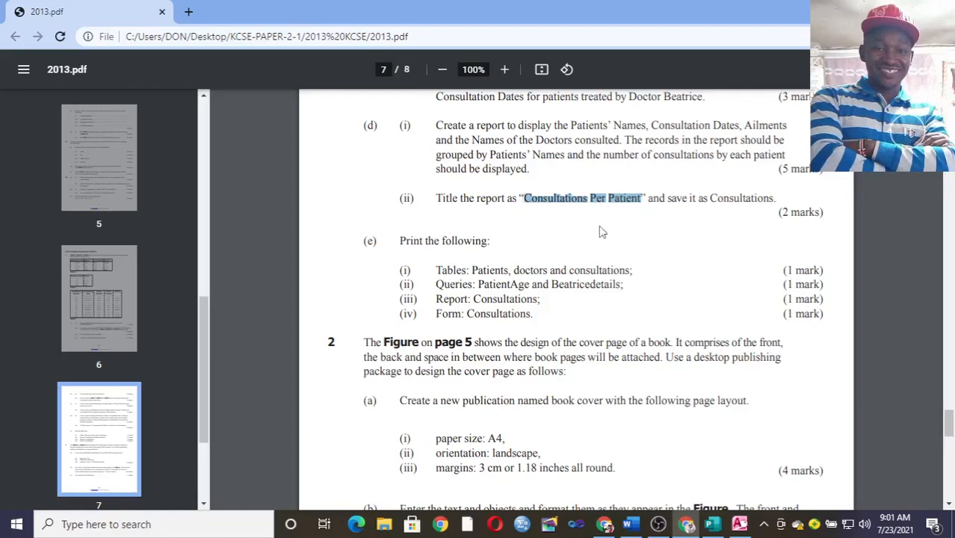
- Return to Access, open the Query1 report in Design View, and enlarge its header title label to about 7.2 inches wide
{"action": "left_click", "coordinate": [739, 525]}
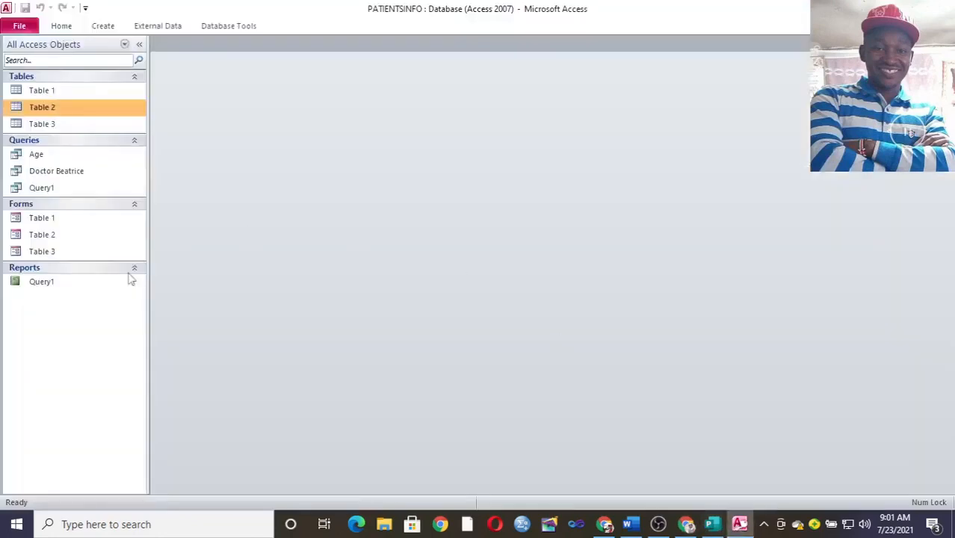
{"action": "right_click", "coordinate": [46, 284]}
{"action": "left_click", "coordinate": [95, 95]}
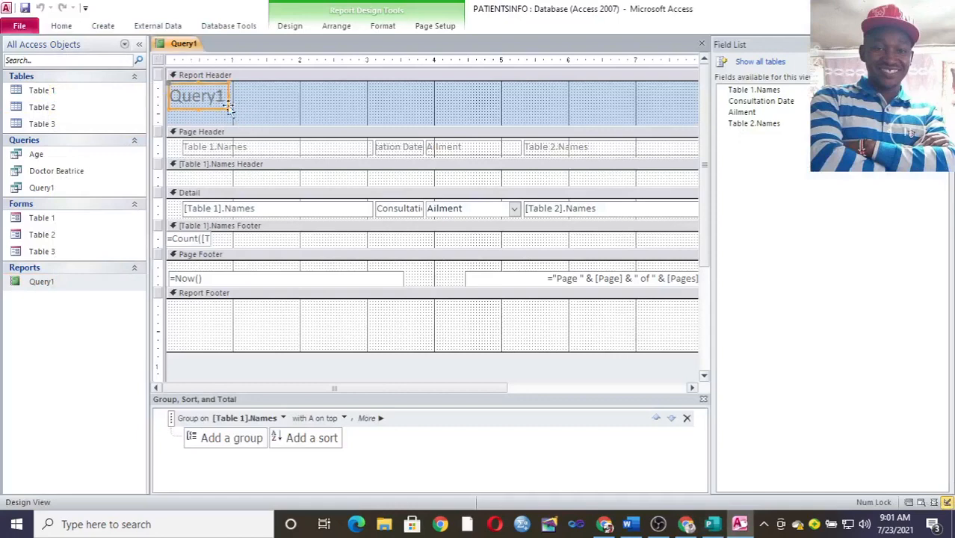
{"action": "left_click_drag", "start_coordinate": [231, 109], "coordinate": [653, 133]}
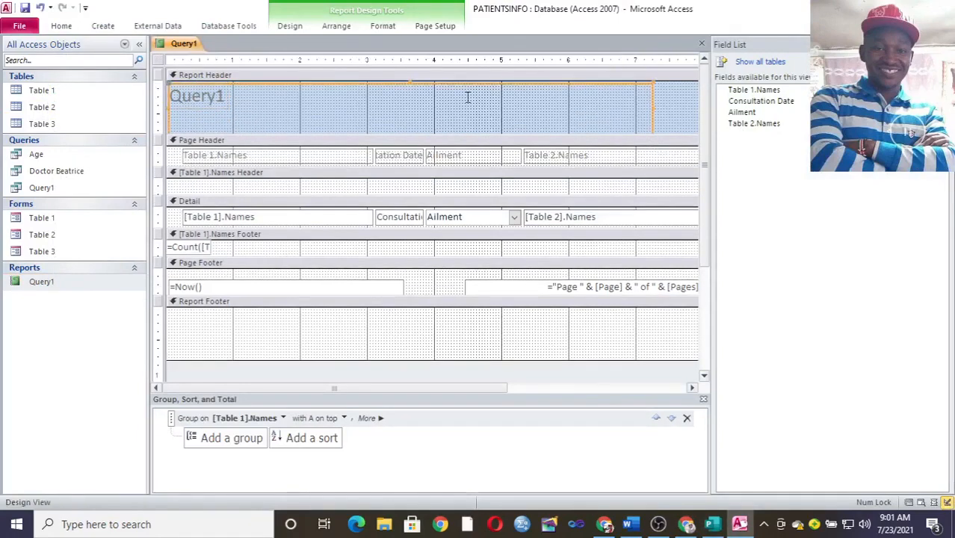
- Replace the title text in the Report Header with the copied "Consultations Per Patient"
{"action": "left_click", "coordinate": [204, 92]}
{"action": "left_click_drag", "start_coordinate": [204, 92], "coordinate": [160, 89]}
{"action": "key", "text": "ctrl+v"}
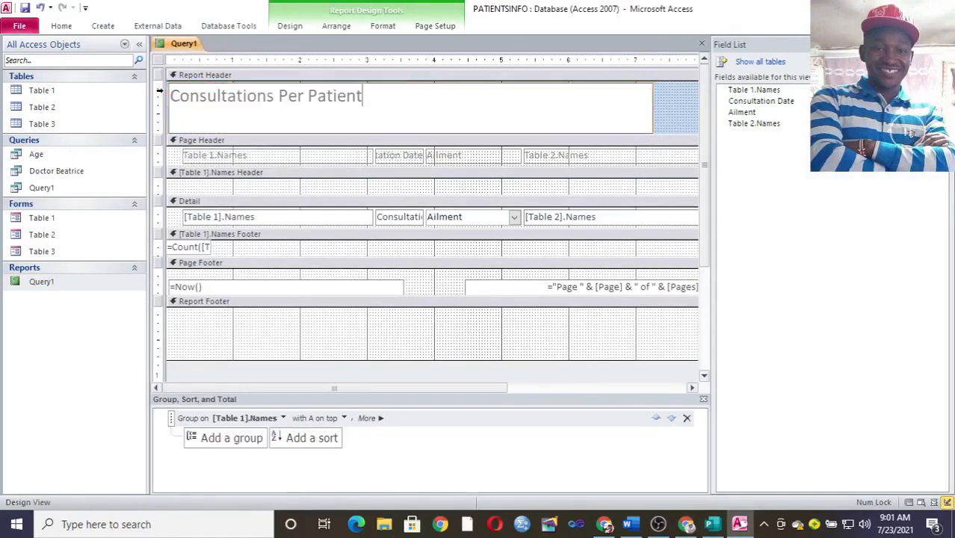
{"action": "left_click", "coordinate": [671, 111]}
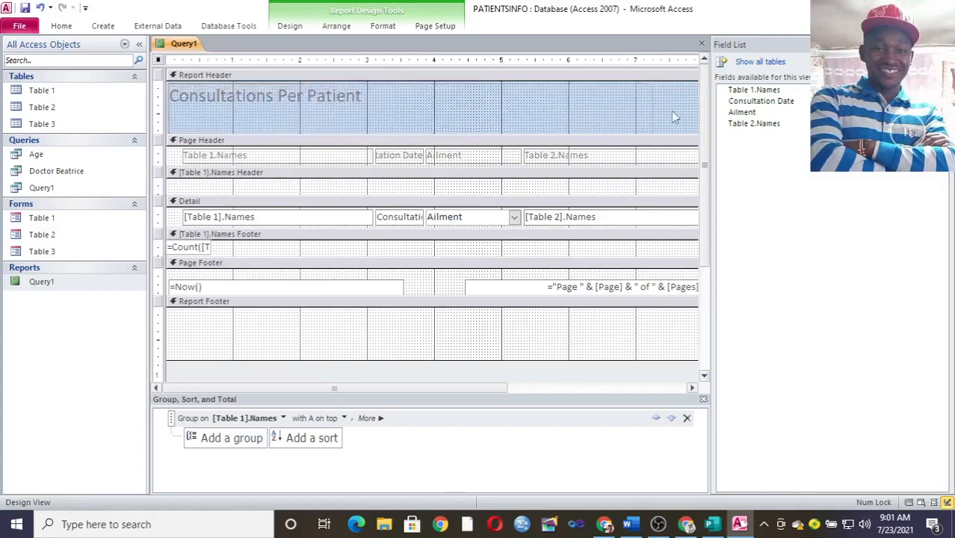
- Increase the font size of the report's title label, and show the report in Report View
{"action": "left_click", "coordinate": [435, 25]}
{"action": "left_click", "coordinate": [382, 25]}
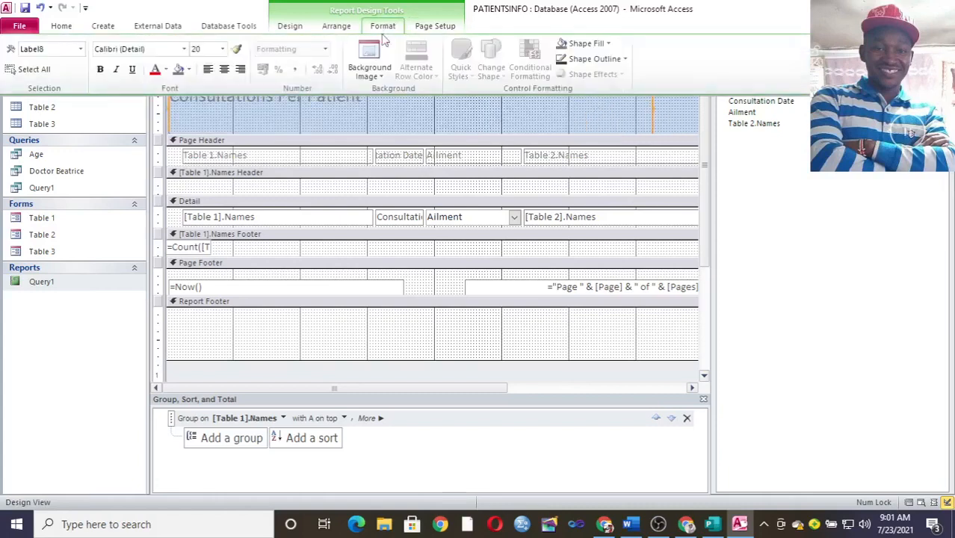
{"action": "left_click", "coordinate": [222, 49]}
{"action": "left_click", "coordinate": [203, 207]}
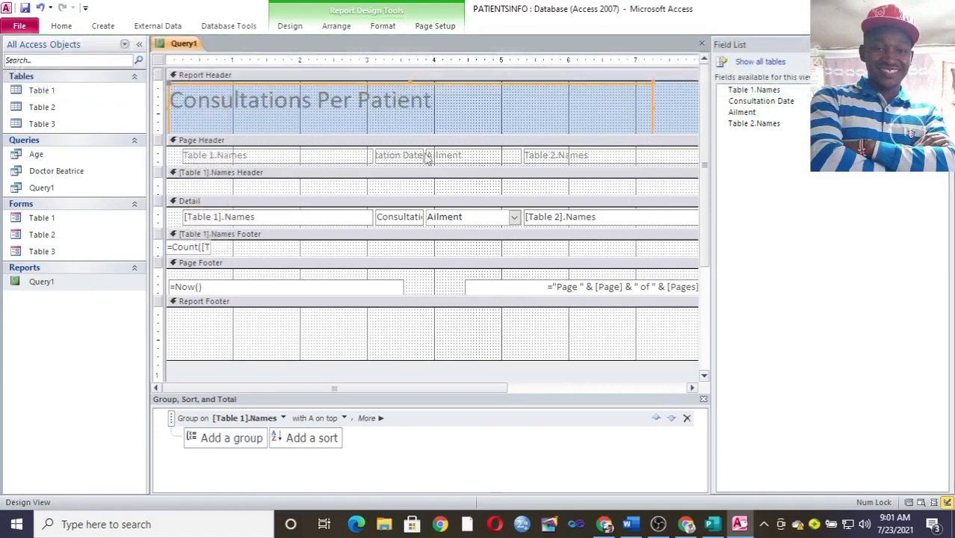
{"action": "left_click", "coordinate": [61, 25]}
{"action": "left_click", "coordinate": [17, 64]}
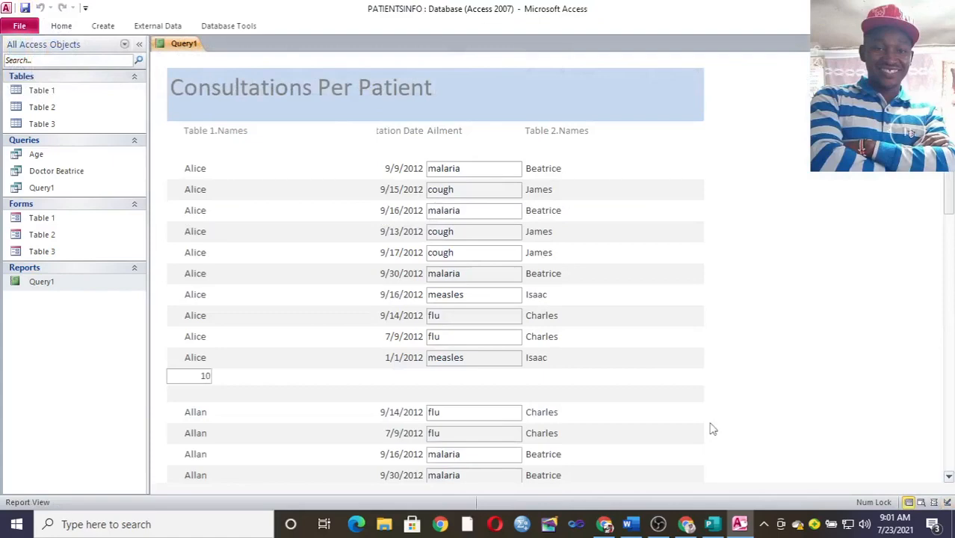
- Check the report naming and printing requirements in 2013.pdf, and switch back to the report in Access
{"action": "left_click", "coordinate": [685, 524]}
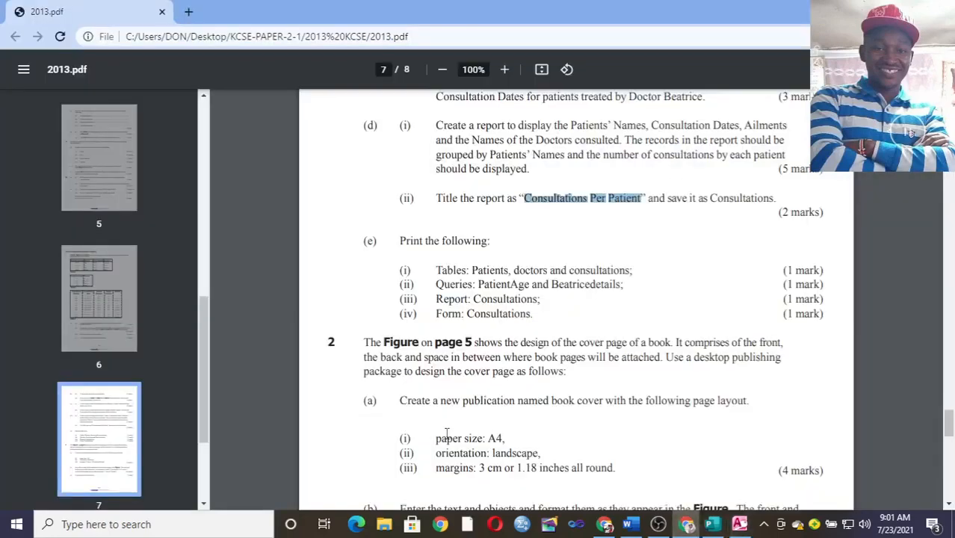
{"action": "scroll", "coordinate": [447, 436], "scroll_direction": "down", "scroll_amount": 1}
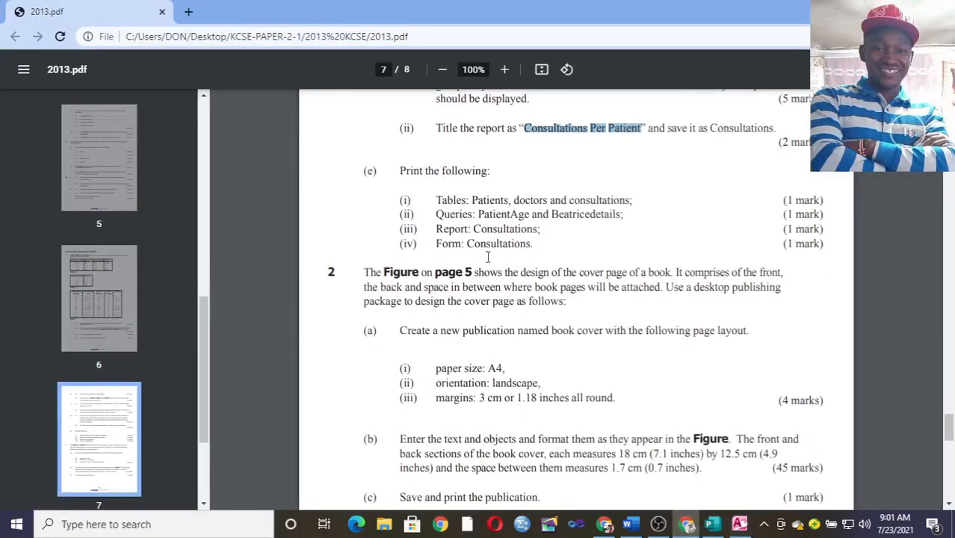
{"action": "scroll", "coordinate": [504, 157], "scroll_direction": "up", "scroll_amount": 1}
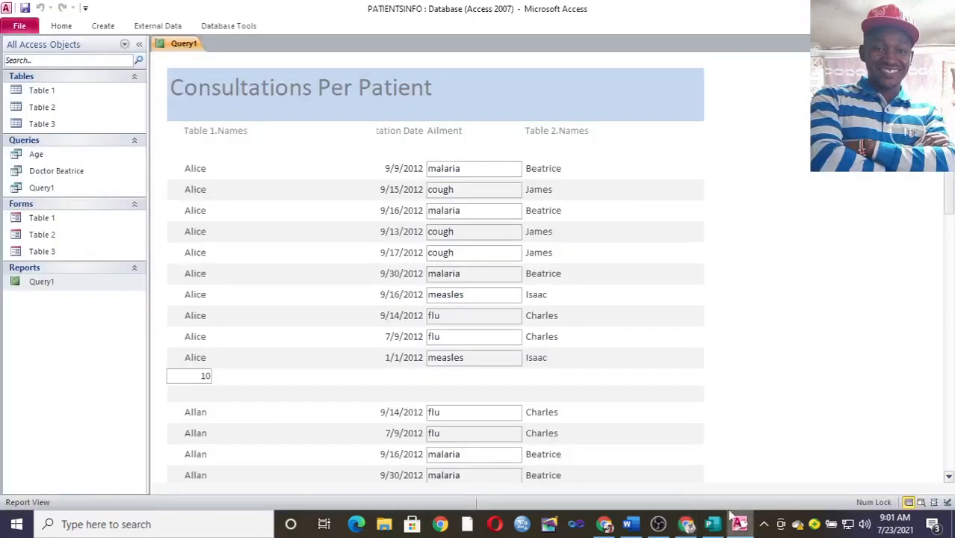
{"action": "left_click", "coordinate": [739, 524]}
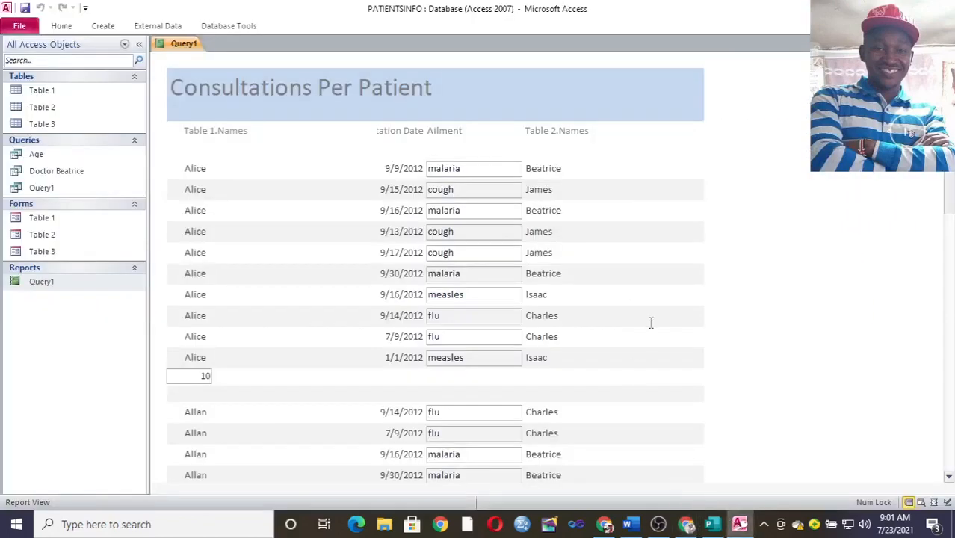